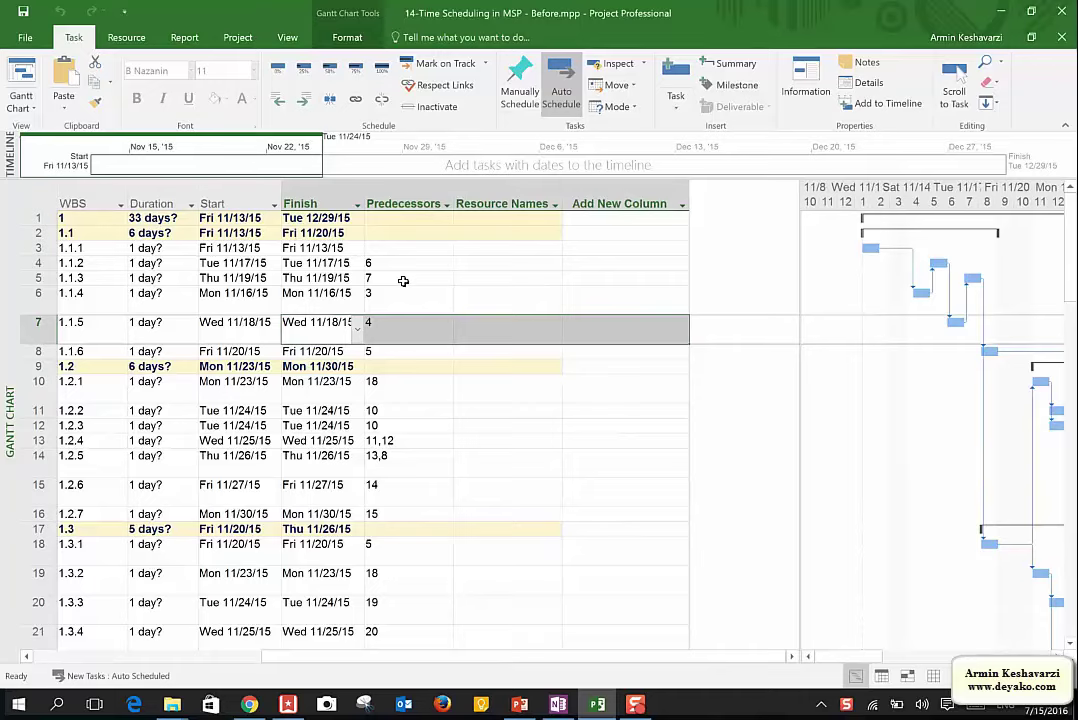
Examine the Predecessors links through the task table down to the 1.6.1 tasks, and bring the task names back into view
{"action": "left_click", "coordinate": [390, 440]}
{"action": "left_click", "coordinate": [507, 550]}
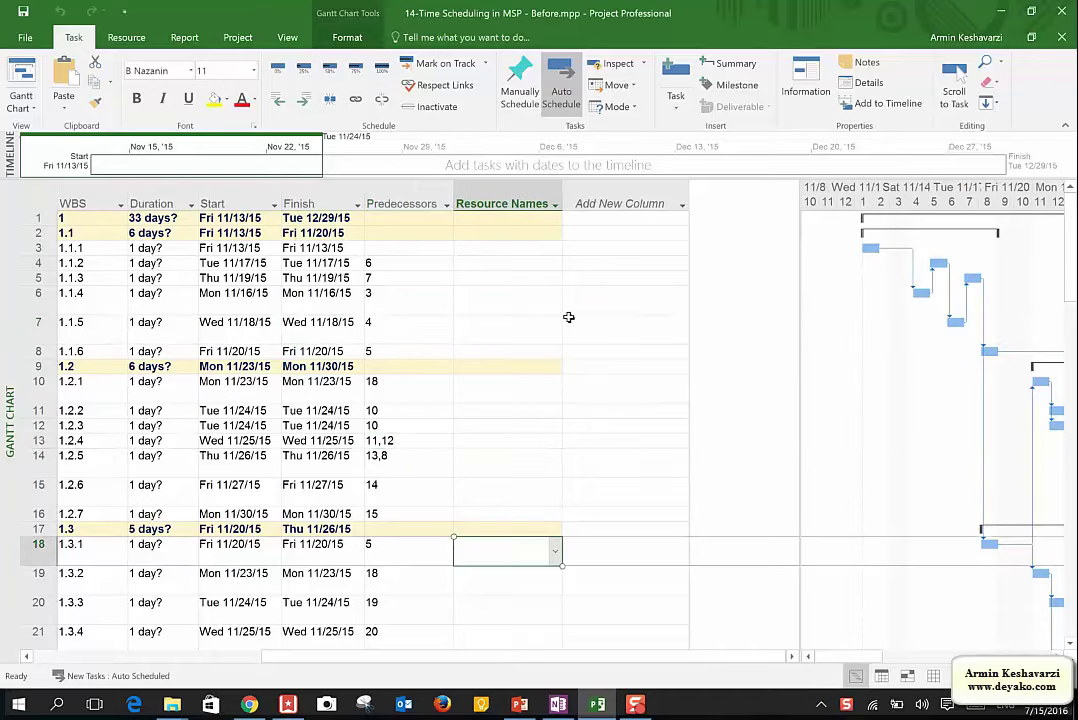
{"action": "scroll", "coordinate": [568, 317], "scroll_direction": "down", "scroll_amount": 4}
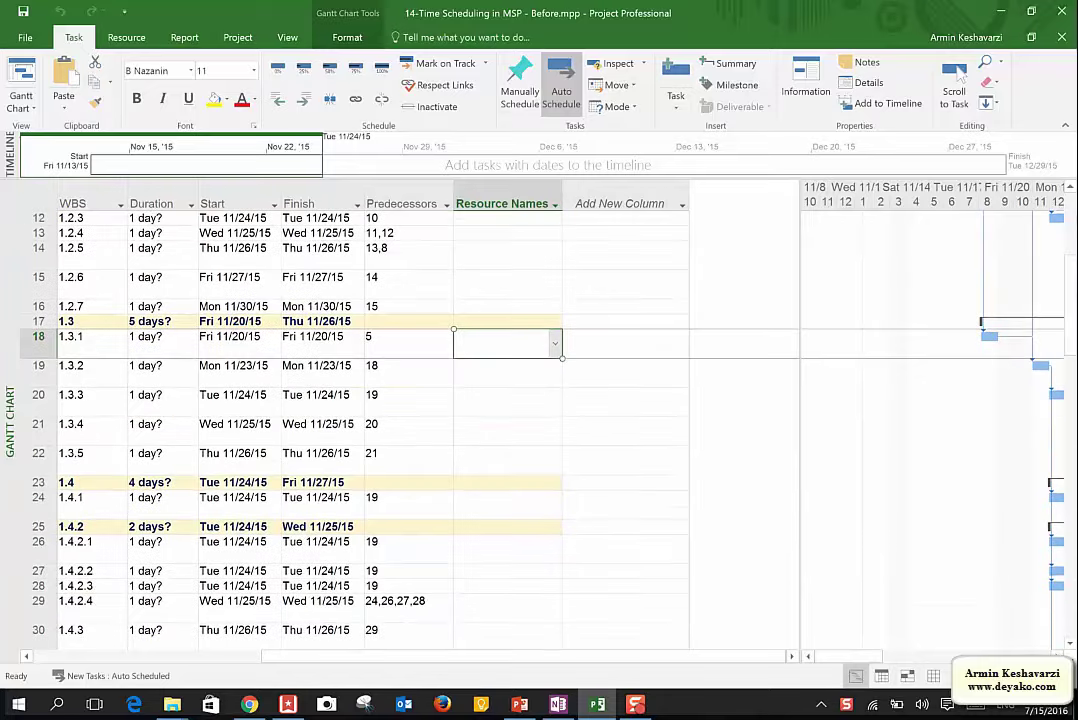
{"action": "scroll", "coordinate": [460, 420], "scroll_direction": "down", "scroll_amount": 4}
{"action": "scroll", "coordinate": [391, 313], "scroll_direction": "down", "scroll_amount": 5}
{"action": "left_click", "coordinate": [391, 318]}
{"action": "left_click", "coordinate": [385, 560]}
{"action": "left_click", "coordinate": [393, 499]}
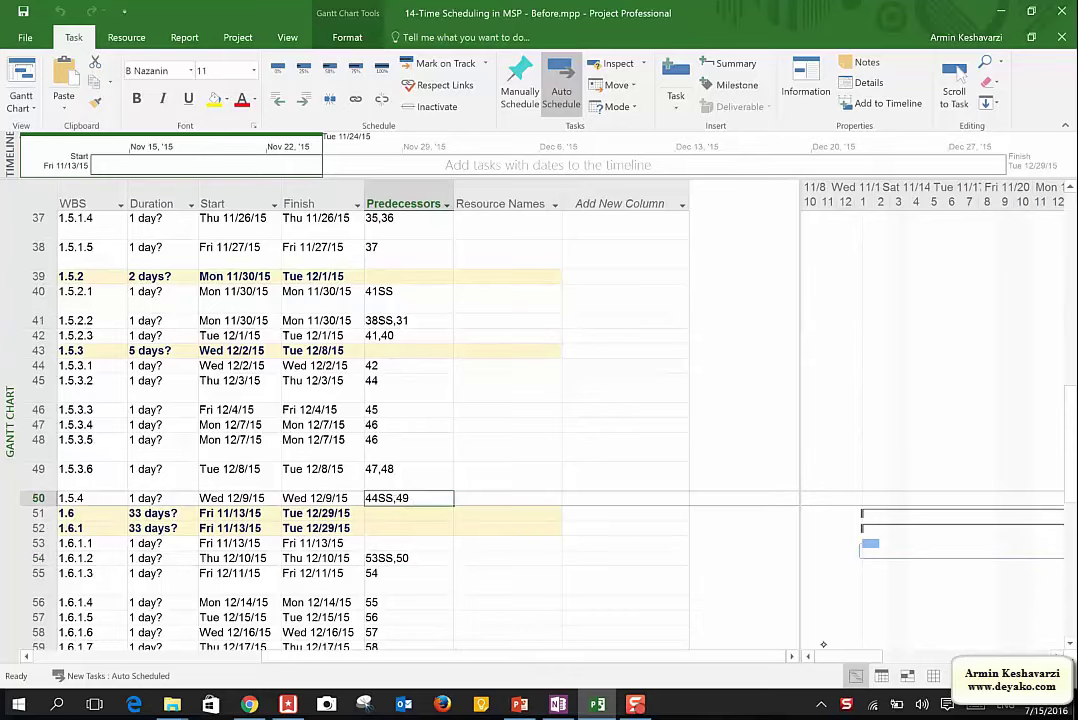
{"action": "scroll", "coordinate": [350, 420], "scroll_direction": "up", "scroll_amount": 10}
{"action": "scroll", "coordinate": [350, 420], "scroll_direction": "up", "scroll_amount": 2}
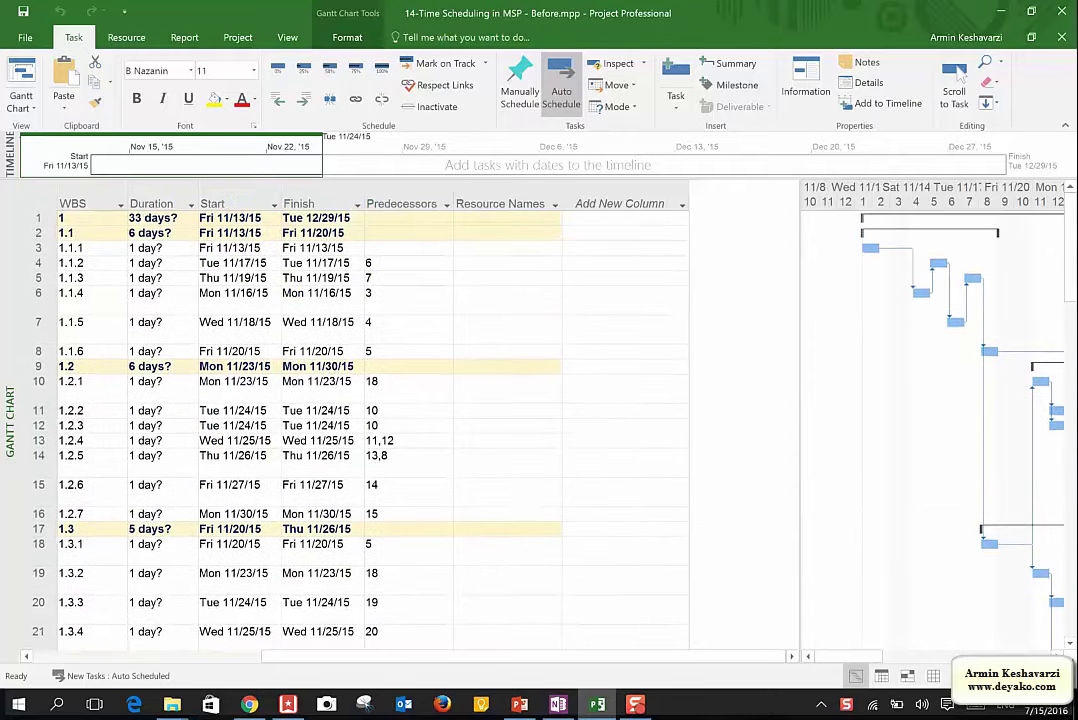
{"action": "left_click", "coordinate": [26, 656]}
{"action": "left_click", "coordinate": [26, 656]}
{"action": "left_click", "coordinate": [26, 656]}
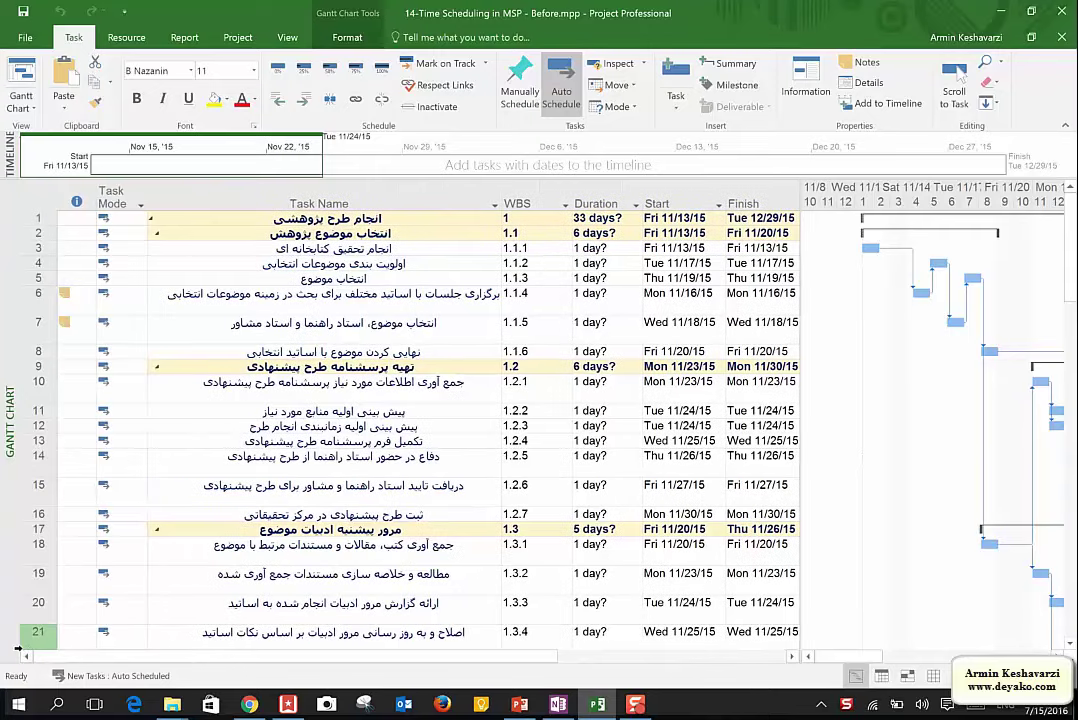
Show the project as a Network Diagram and examine the task boxes and dependency links in a reduced overview
{"action": "left_click", "coordinate": [21, 100]}
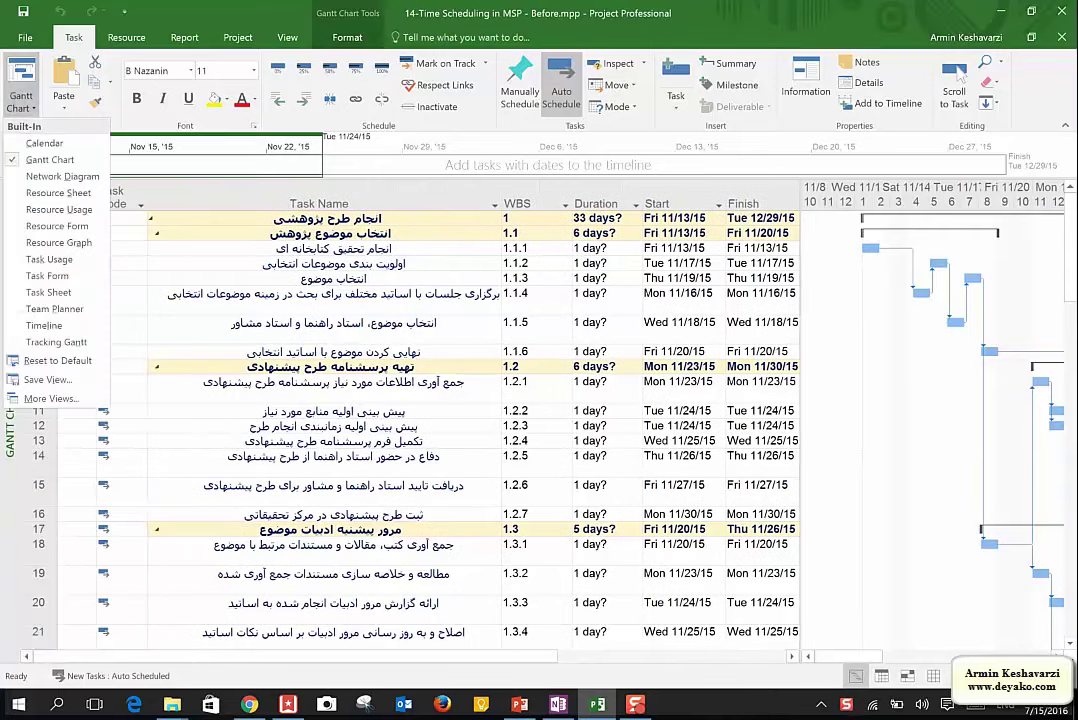
{"action": "left_click", "coordinate": [64, 176]}
{"action": "left_click", "coordinate": [21, 100]}
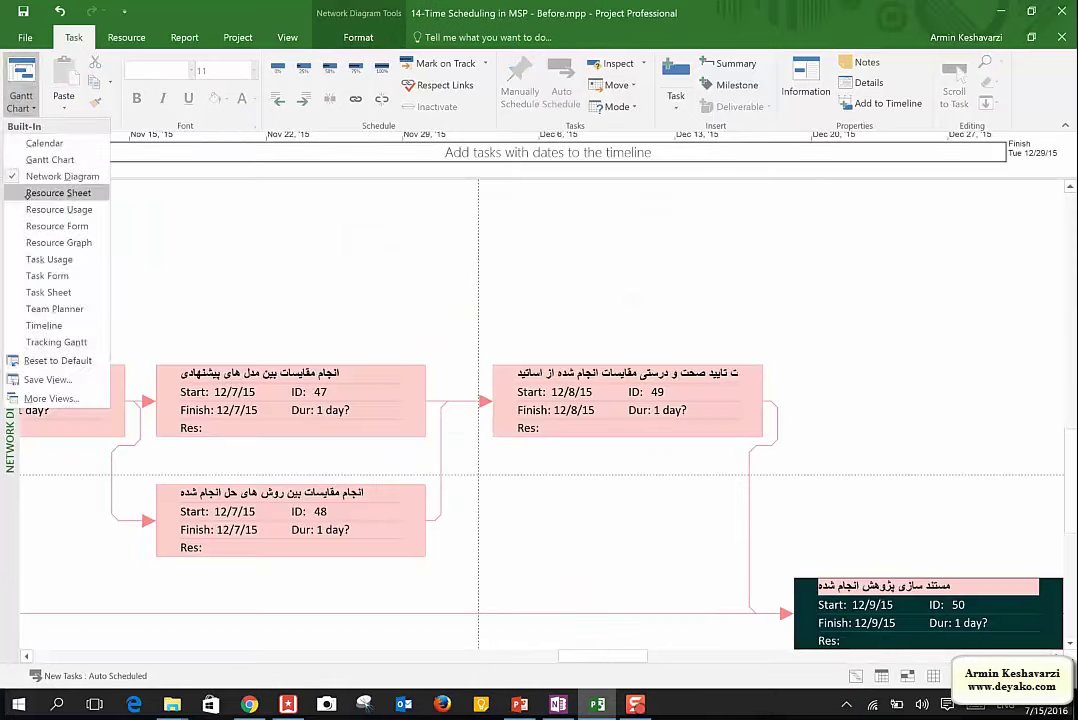
{"action": "left_click", "coordinate": [328, 335]}
{"action": "left_click_drag", "start_coordinate": [935, 236], "coordinate": [772, 374]}
{"action": "scroll", "coordinate": [626, 462], "scroll_direction": "down", "scroll_amount": 1}
{"action": "scroll", "coordinate": [626, 462], "scroll_direction": "down", "scroll_amount": 3}
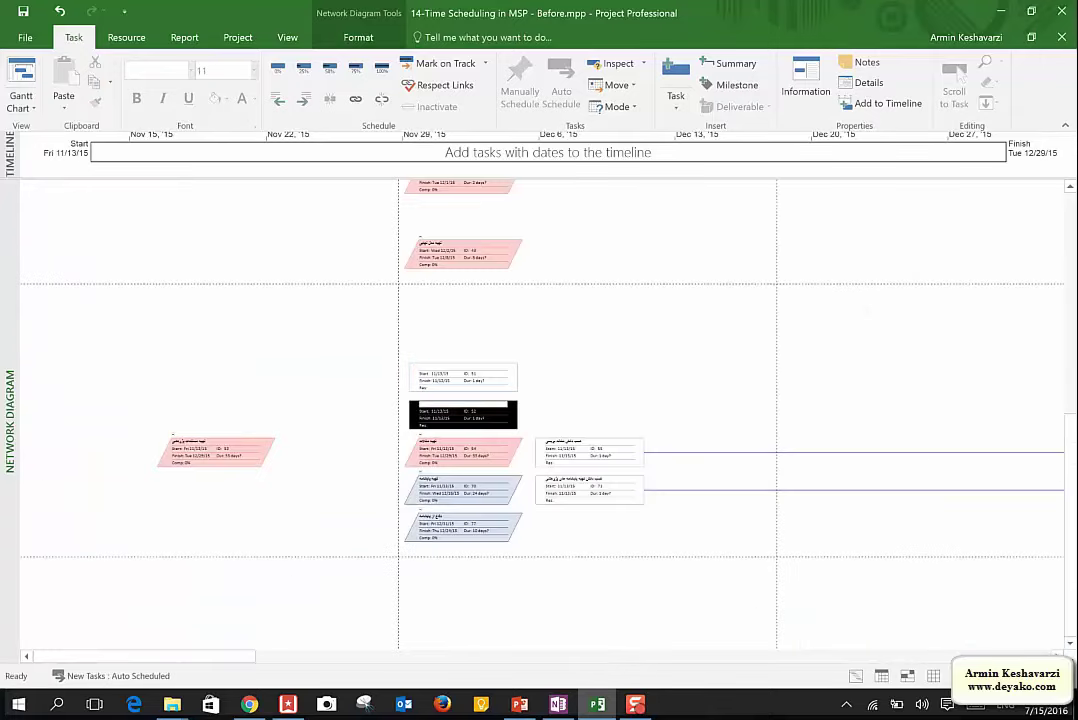
{"action": "scroll", "coordinate": [542, 414], "scroll_direction": "up", "scroll_amount": 2}
{"action": "scroll", "coordinate": [542, 414], "scroll_direction": "down", "scroll_amount": 5}
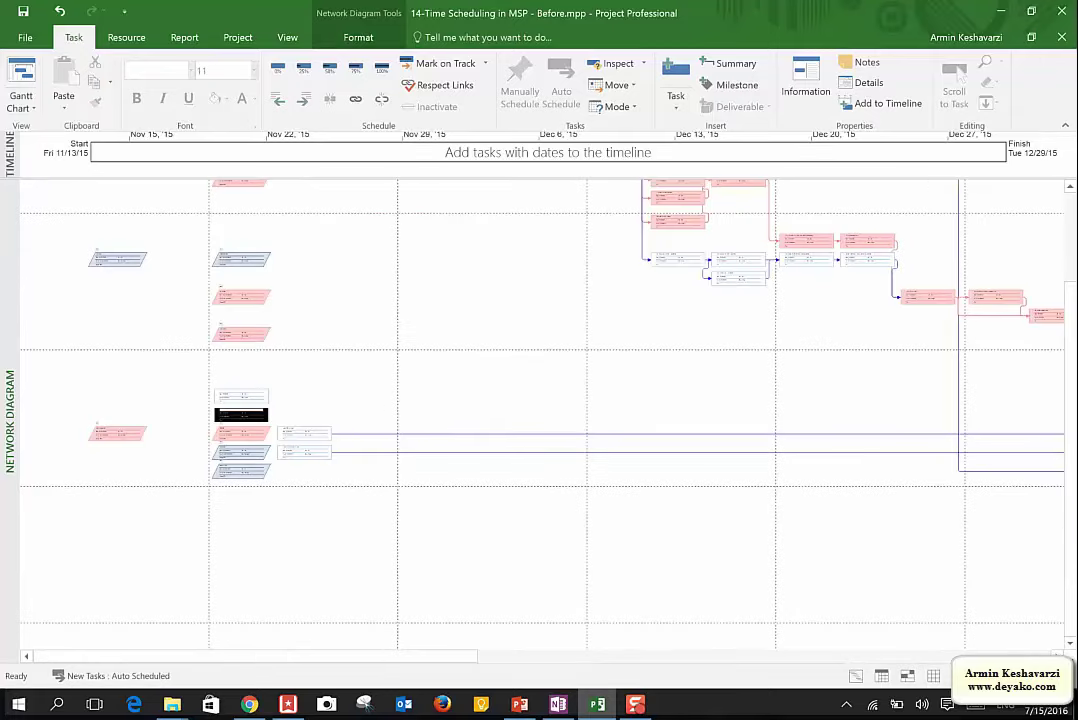
{"action": "scroll", "coordinate": [540, 415], "scroll_direction": "up", "scroll_amount": 3}
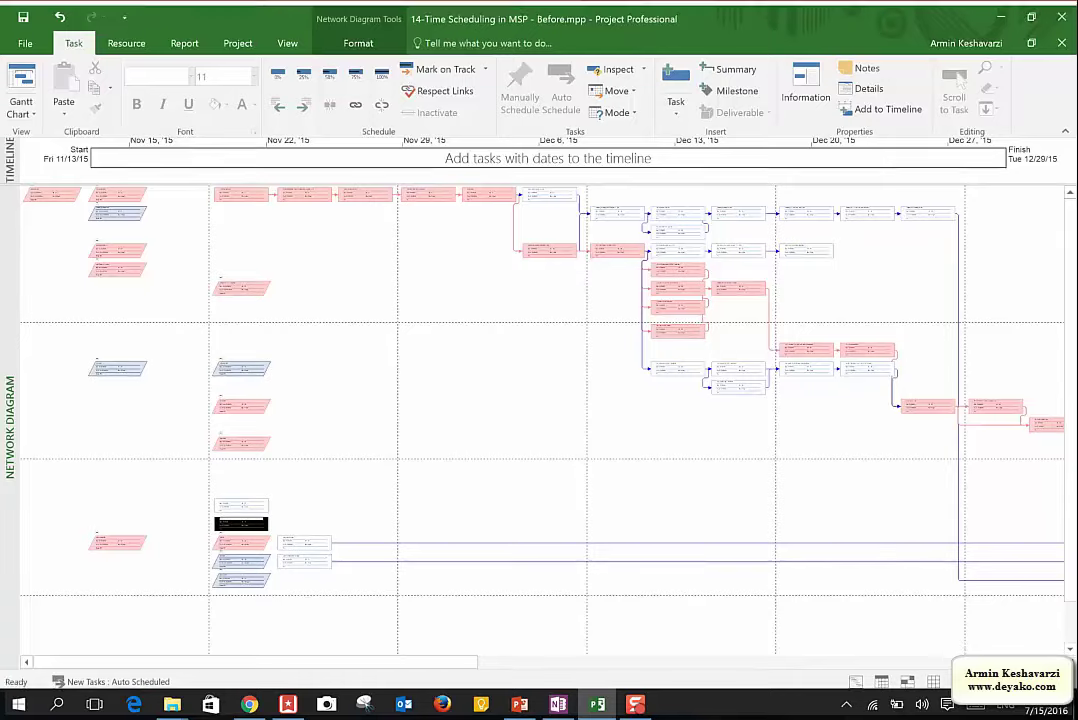
Follow the network diagram's dependency paths through to the last tasks, and return to the Gantt Chart view
{"action": "left_click", "coordinate": [1055, 653]}
{"action": "left_click", "coordinate": [1055, 653]}
{"action": "left_click", "coordinate": [1055, 653]}
{"action": "left_click", "coordinate": [1055, 653]}
{"action": "double_click", "coordinate": [1055, 649]}
{"action": "left_click", "coordinate": [706, 537]}
{"action": "left_click", "coordinate": [1056, 650]}
{"action": "left_click", "coordinate": [1056, 650]}
{"action": "scroll", "coordinate": [1058, 648], "scroll_direction": "right", "scroll_amount": 3}
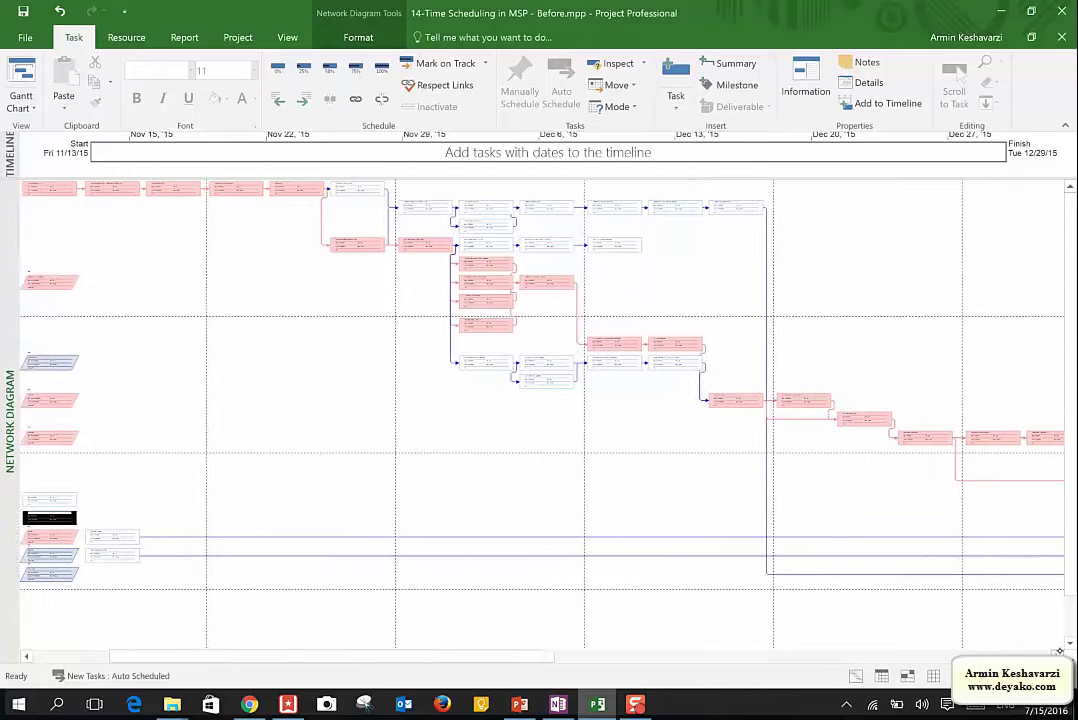
{"action": "double_click", "coordinate": [1055, 640]}
{"action": "left_click", "coordinate": [713, 541]}
{"action": "scroll", "coordinate": [610, 652], "scroll_direction": "right", "scroll_amount": 2}
{"action": "left_click_drag", "start_coordinate": [610, 653], "coordinate": [979, 639]}
{"action": "scroll", "coordinate": [979, 638], "scroll_direction": "left", "scroll_amount": 10}
{"action": "left_click", "coordinate": [18, 66]}
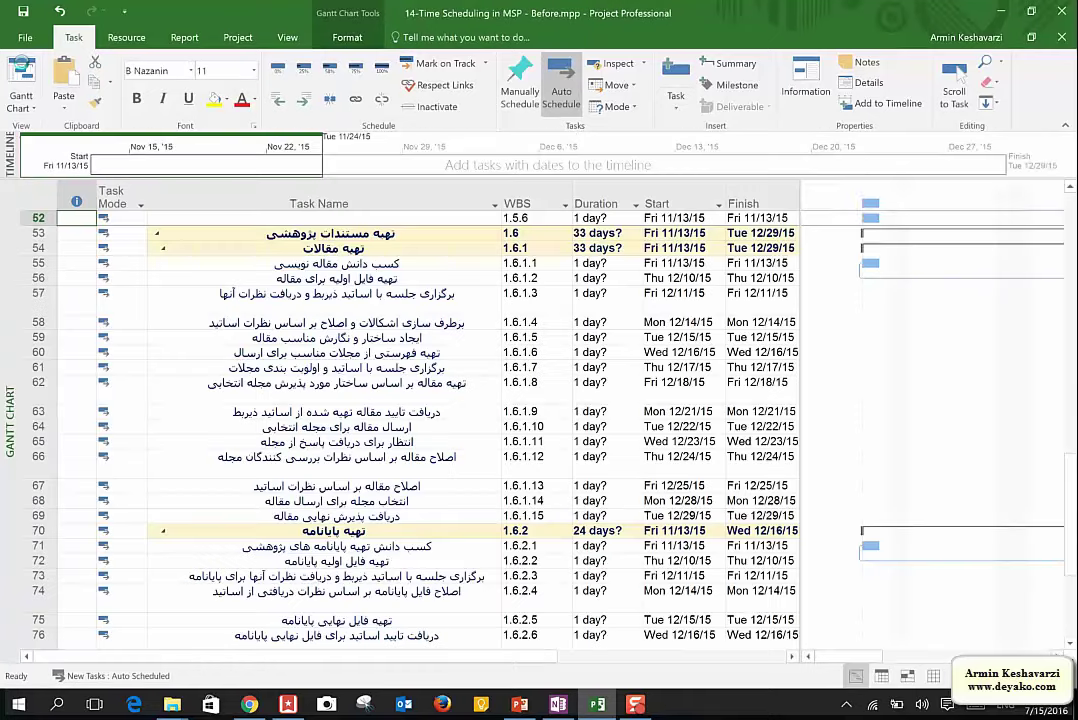
Examine the Task Mode column and the Duration values of tasks 55 to 59 under WBS 1.6.1
{"action": "left_click", "coordinate": [108, 200]}
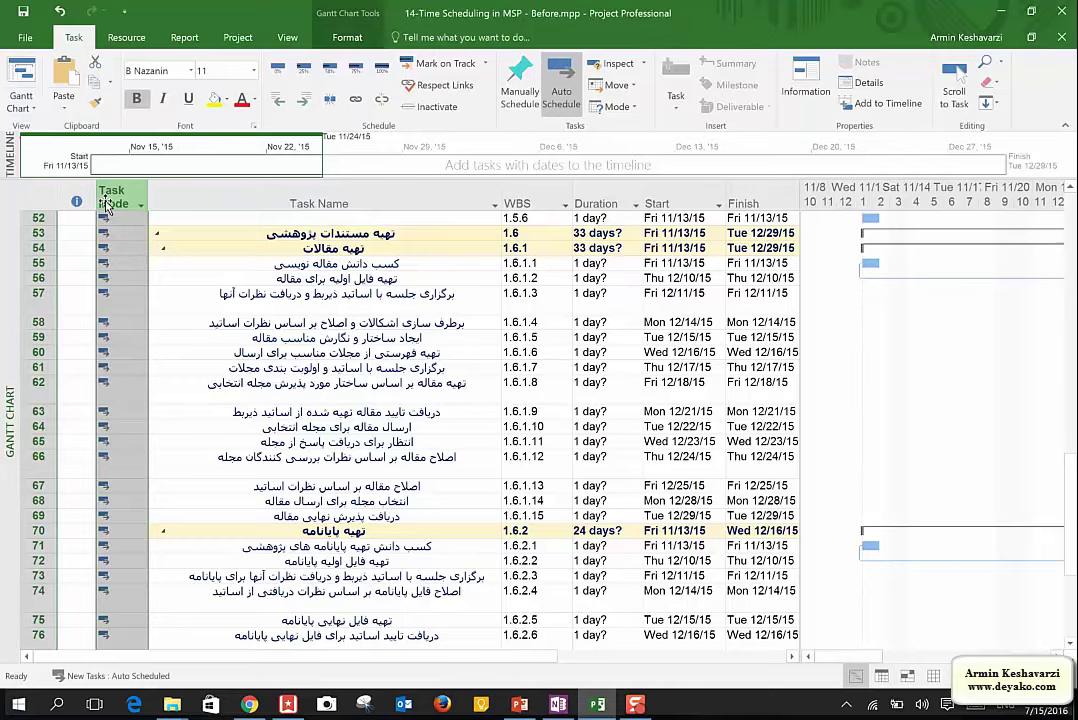
{"action": "left_click", "coordinate": [594, 262]}
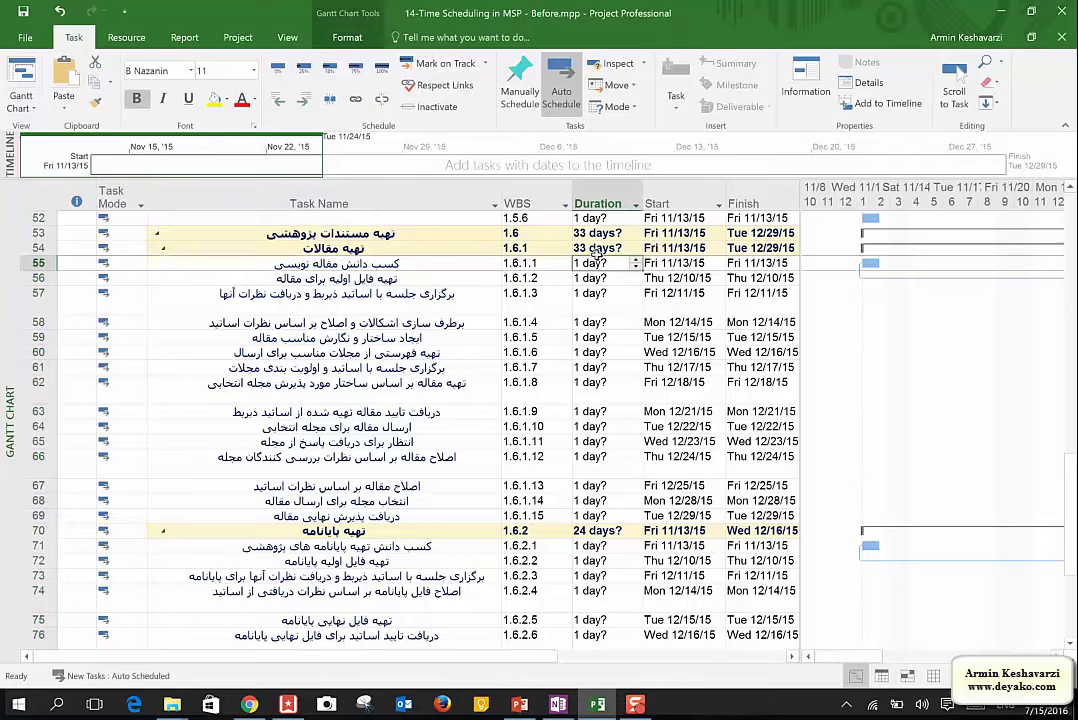
{"action": "key", "text": "Down"}
{"action": "key", "text": "Down"}
{"action": "key", "text": "Down"}
{"action": "key", "text": "Down"}
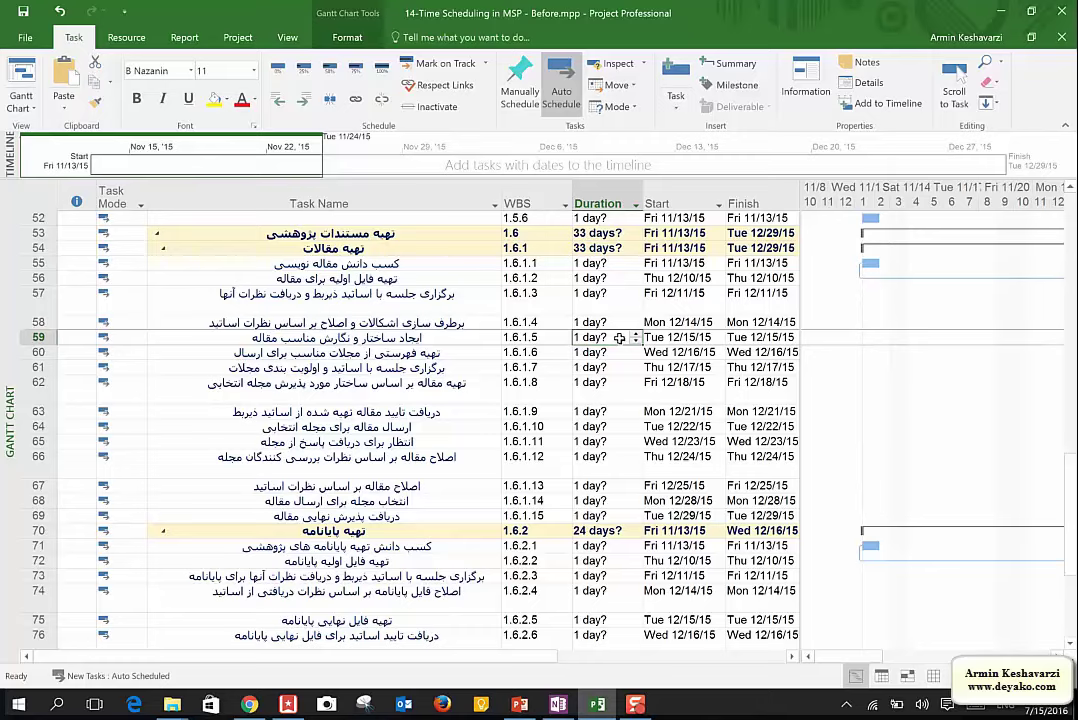
Review task 59's name and duration and the whole Duration column, adjusting the split between table and chart
{"action": "left_click", "coordinate": [427, 338]}
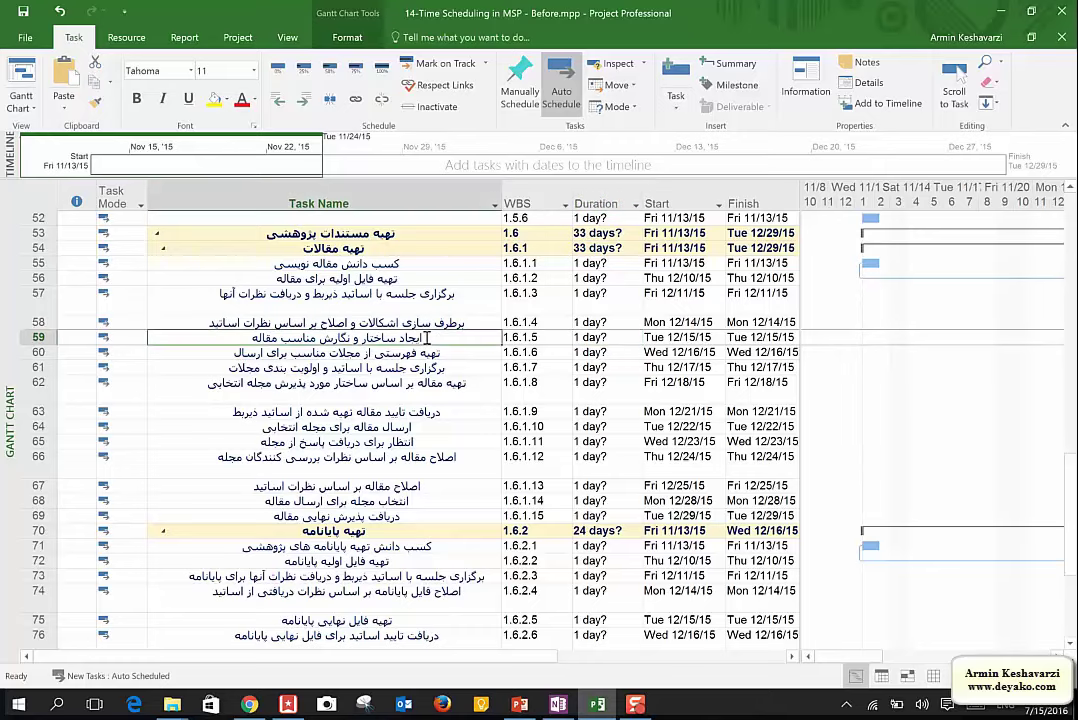
{"action": "left_click_drag", "start_coordinate": [759, 334], "coordinate": [645, 321]}
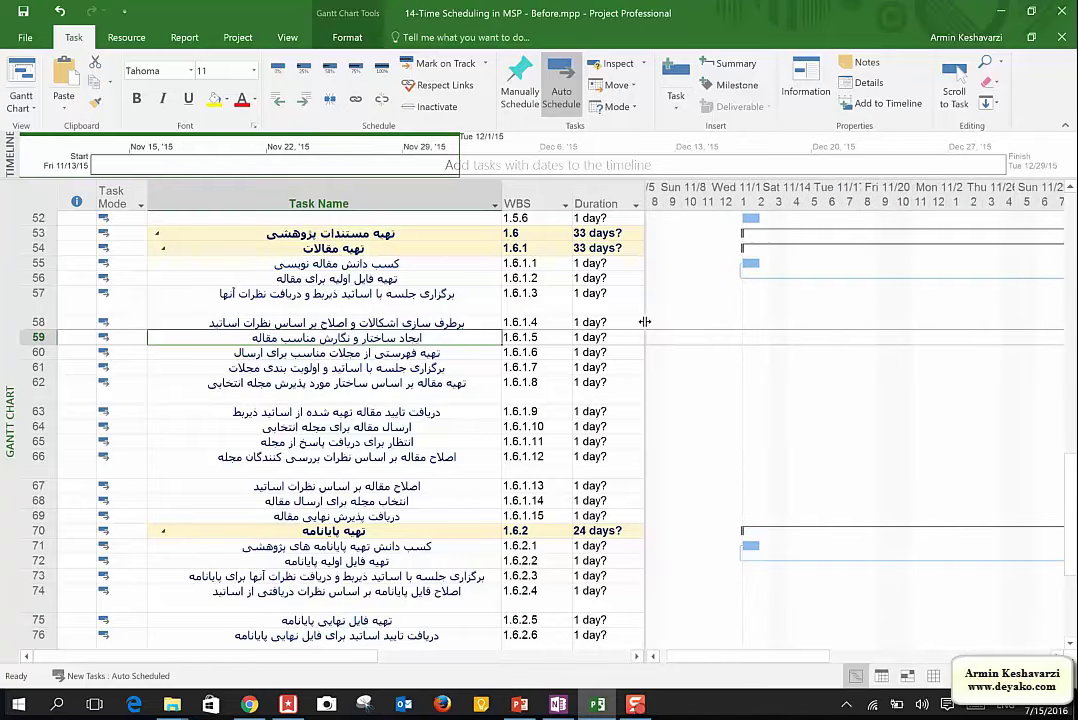
{"action": "left_click", "coordinate": [603, 338]}
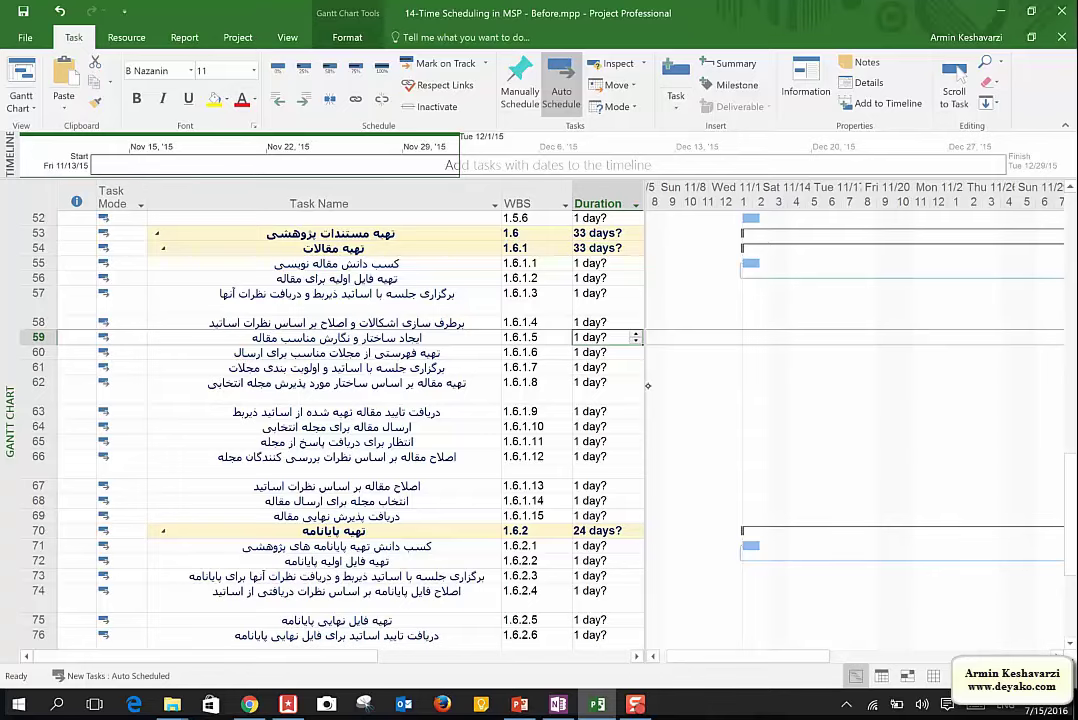
{"action": "left_click_drag", "start_coordinate": [661, 392], "coordinate": [733, 410]}
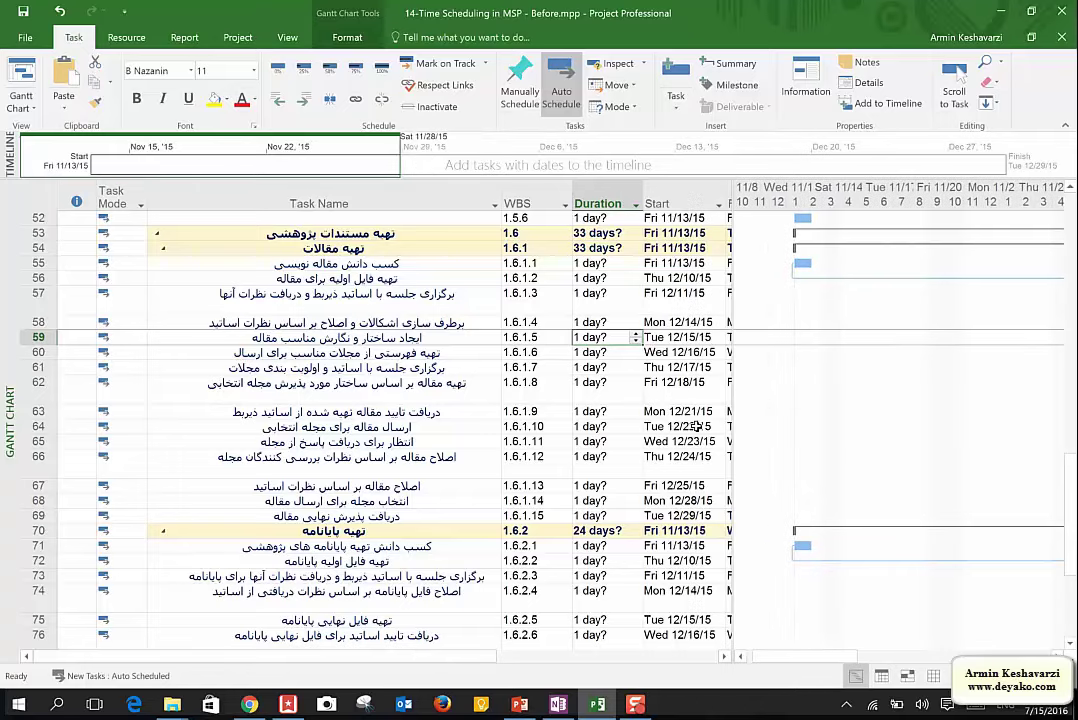
{"action": "left_click", "coordinate": [611, 192]}
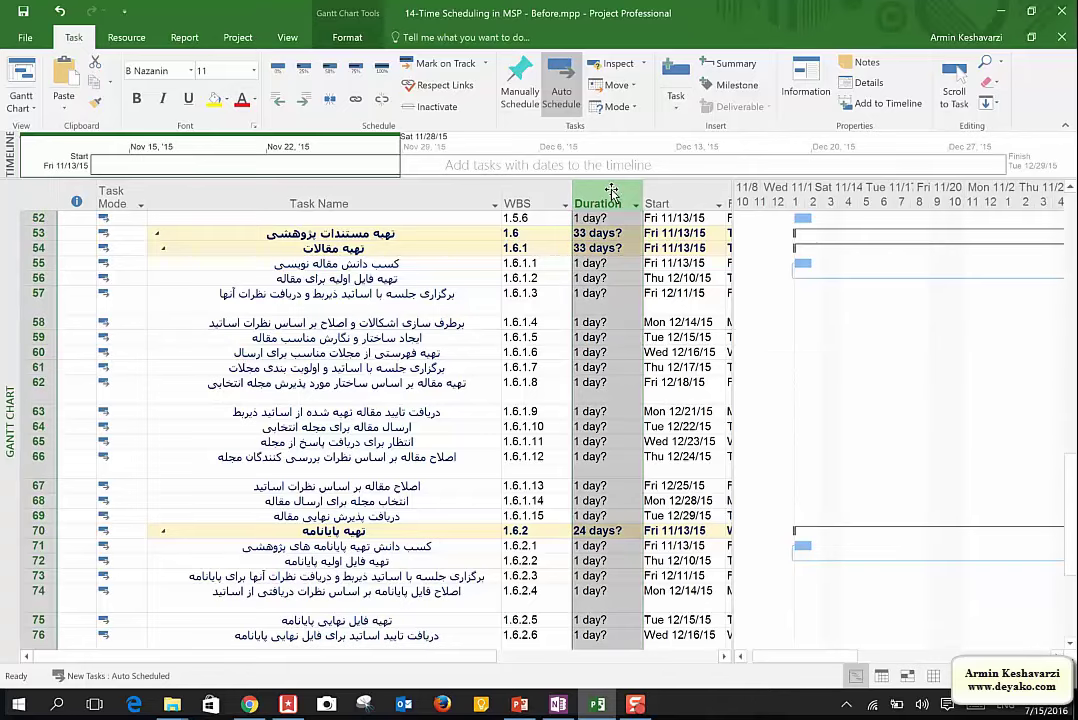
{"action": "left_click", "coordinate": [590, 280]}
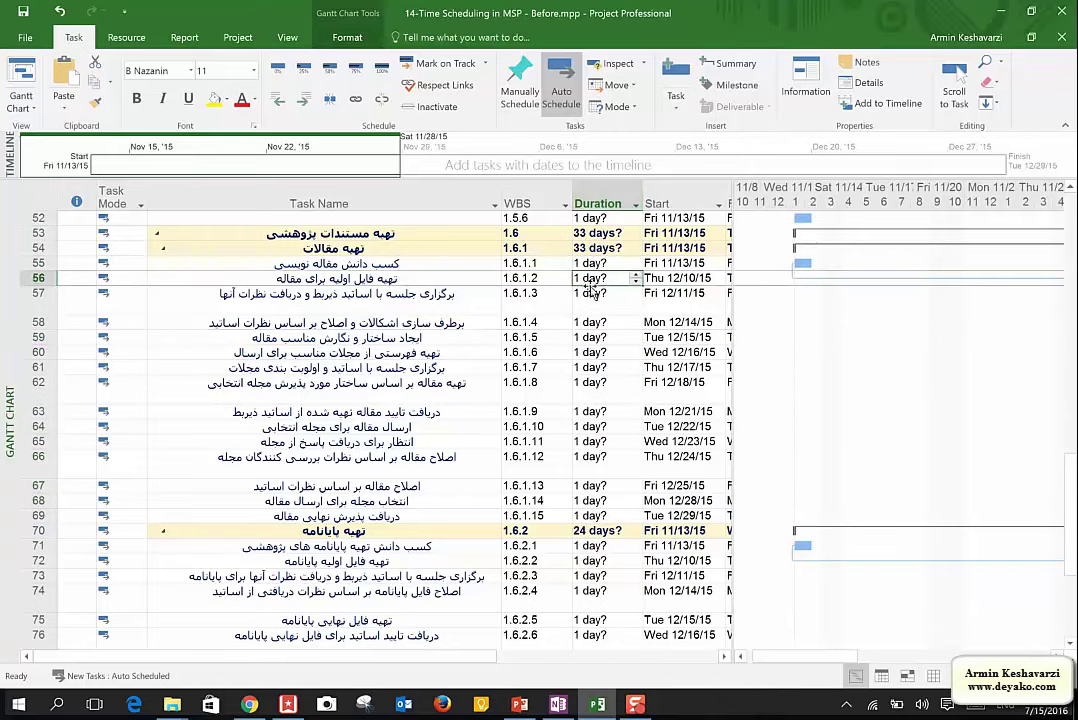
Try moving task 58's start to December 15, 2015, choosing not to move the task and to keep the link
{"action": "left_click_drag", "start_coordinate": [733, 344], "coordinate": [815, 344]}
{"action": "left_click", "coordinate": [697, 322]}
{"action": "left_click", "coordinate": [719, 322]}
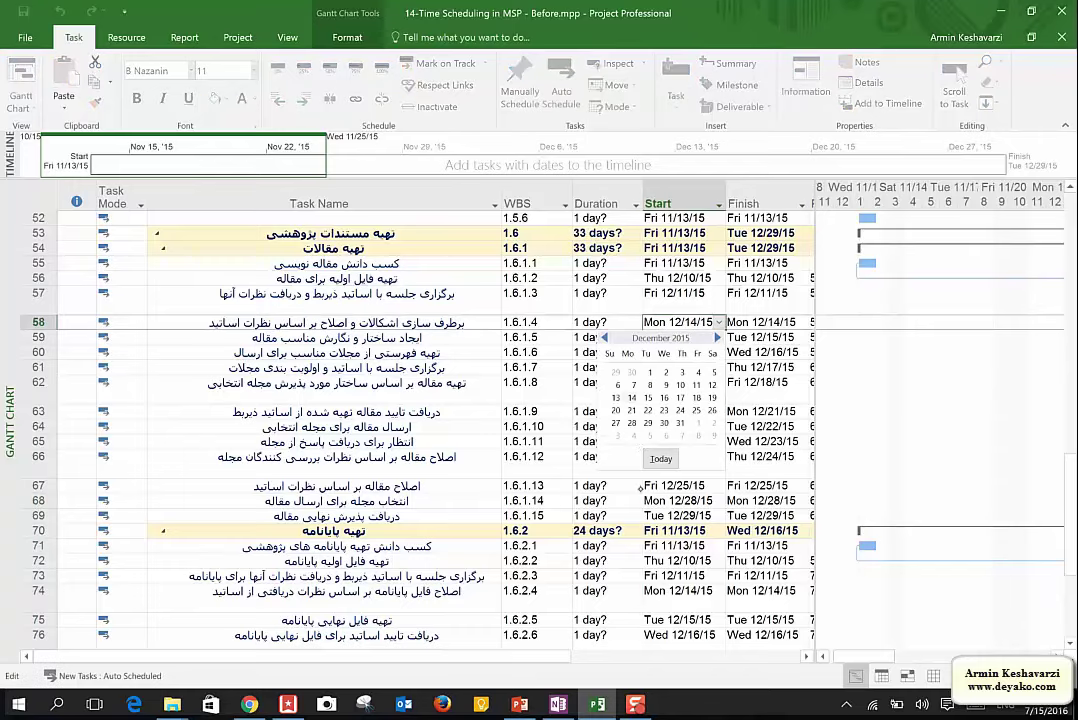
{"action": "left_click", "coordinate": [648, 397]}
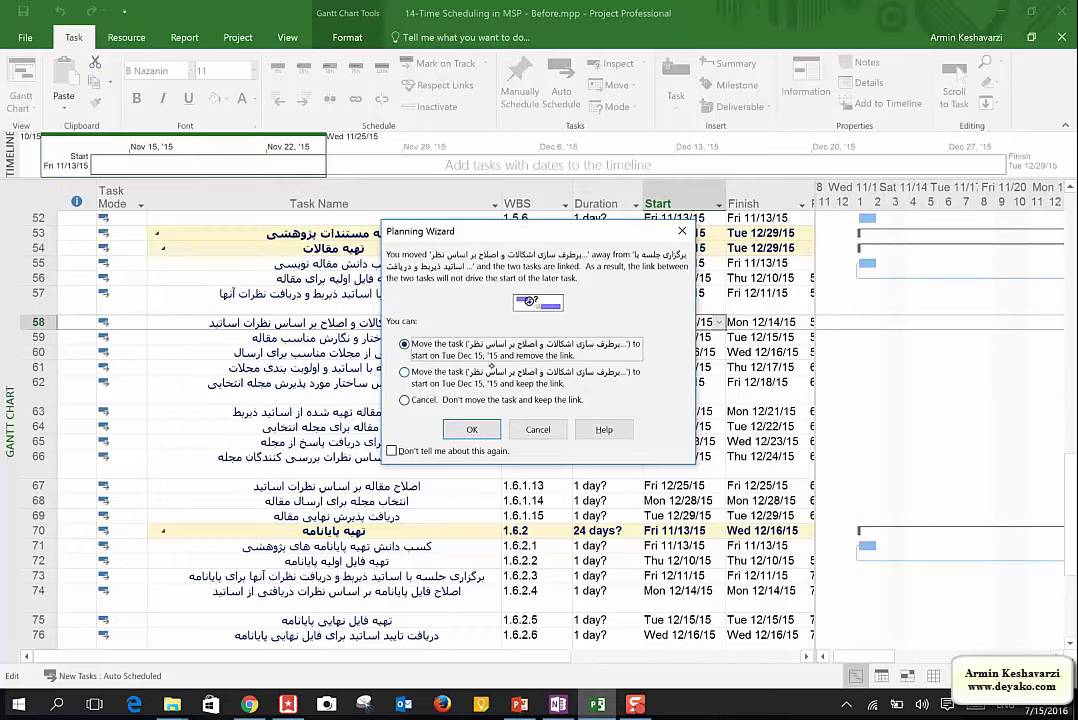
{"action": "left_click", "coordinate": [535, 399]}
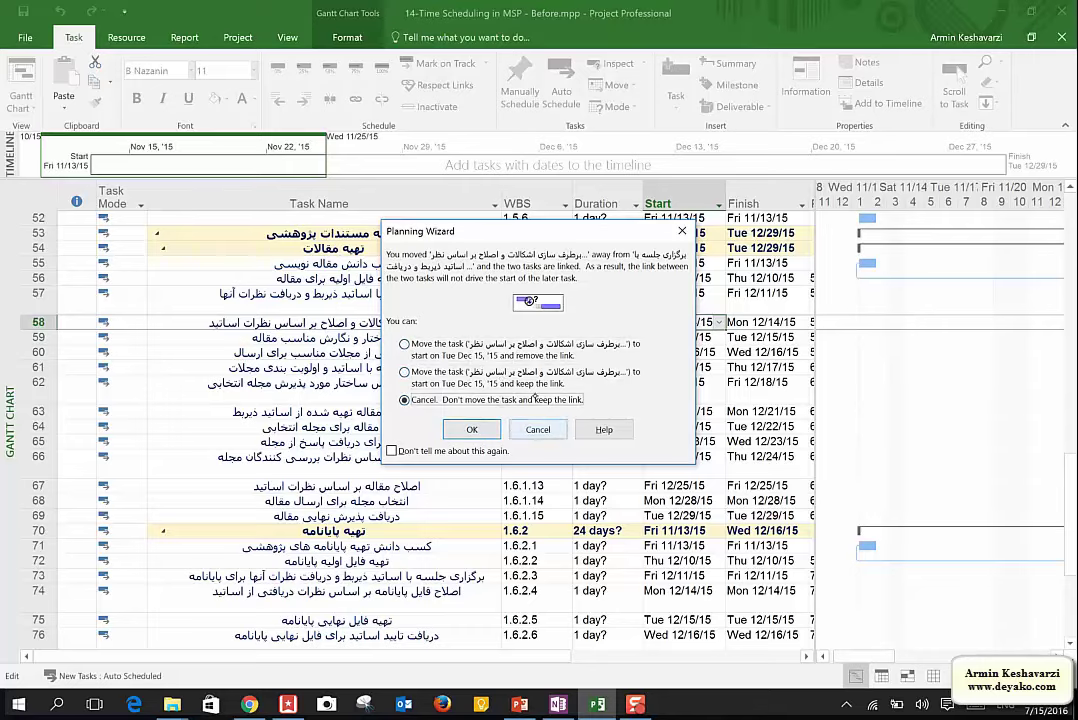
{"action": "left_click", "coordinate": [488, 428]}
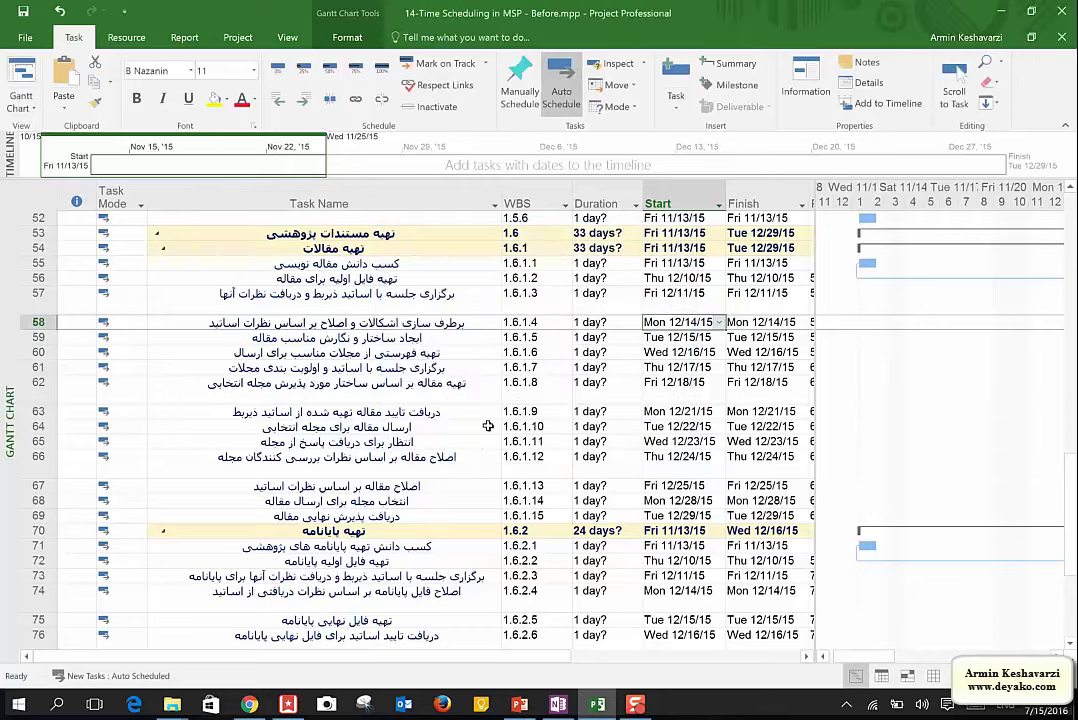
Move the start of task 58 (WBS 1.6.1.4) to December 15, 2015 and remove its link to the preceding task
{"action": "left_click", "coordinate": [718, 322]}
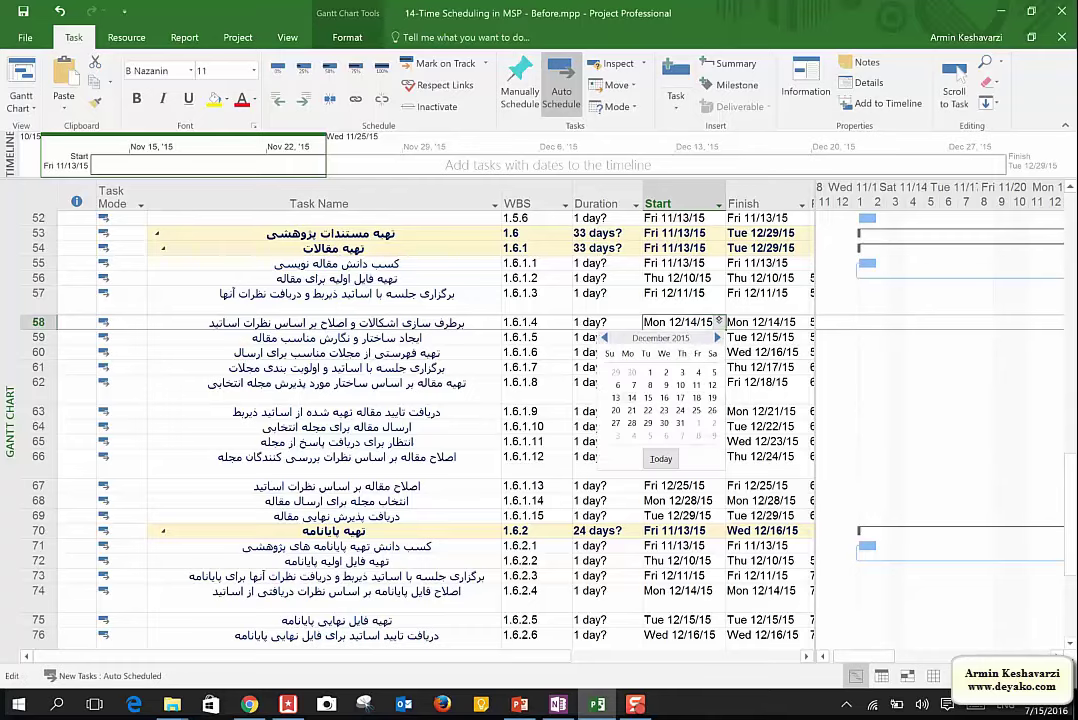
{"action": "left_click", "coordinate": [648, 398]}
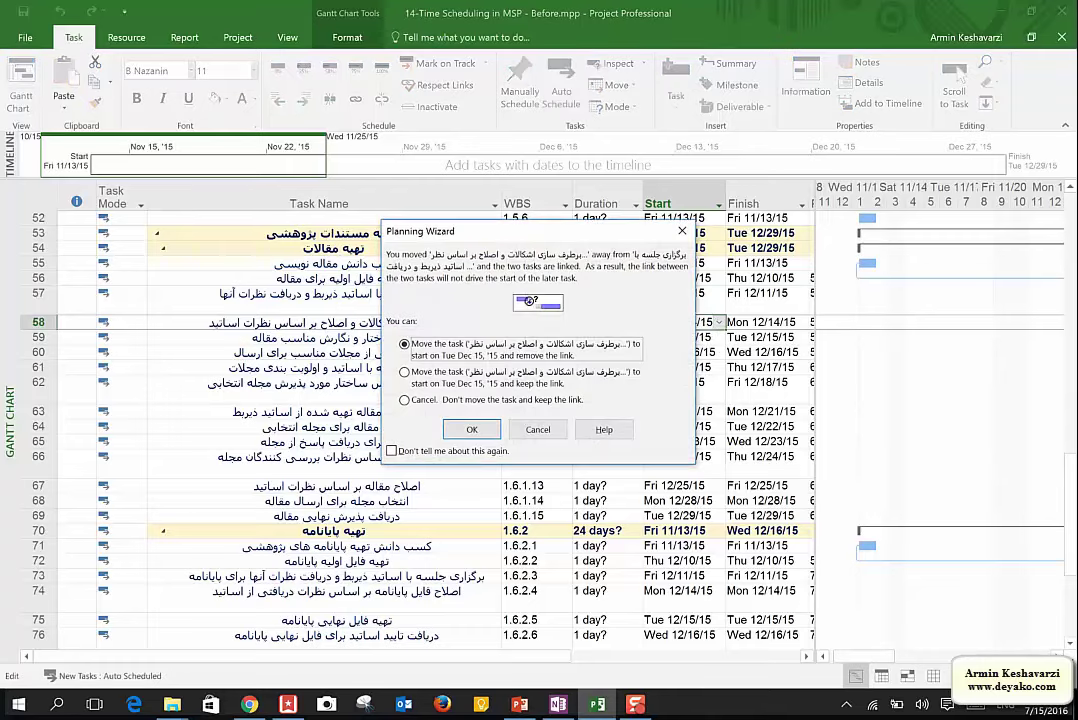
{"action": "left_click", "coordinate": [474, 429]}
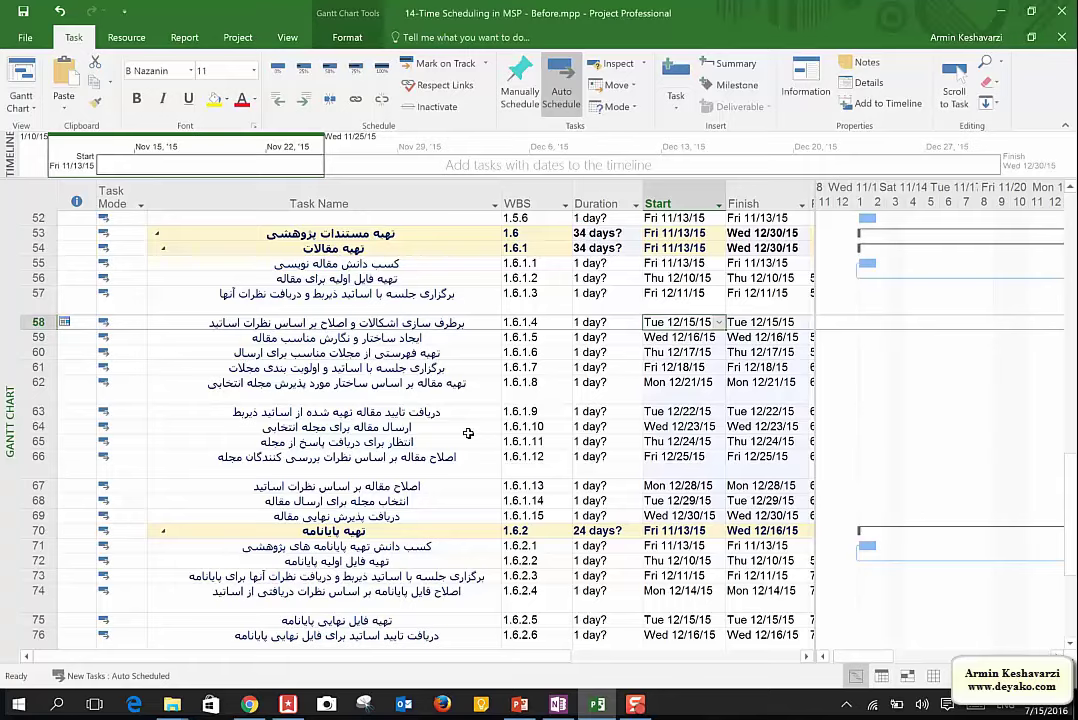
Examine the constraint type and constraint date in task 58's advanced task information
{"action": "double_click", "coordinate": [397, 322]}
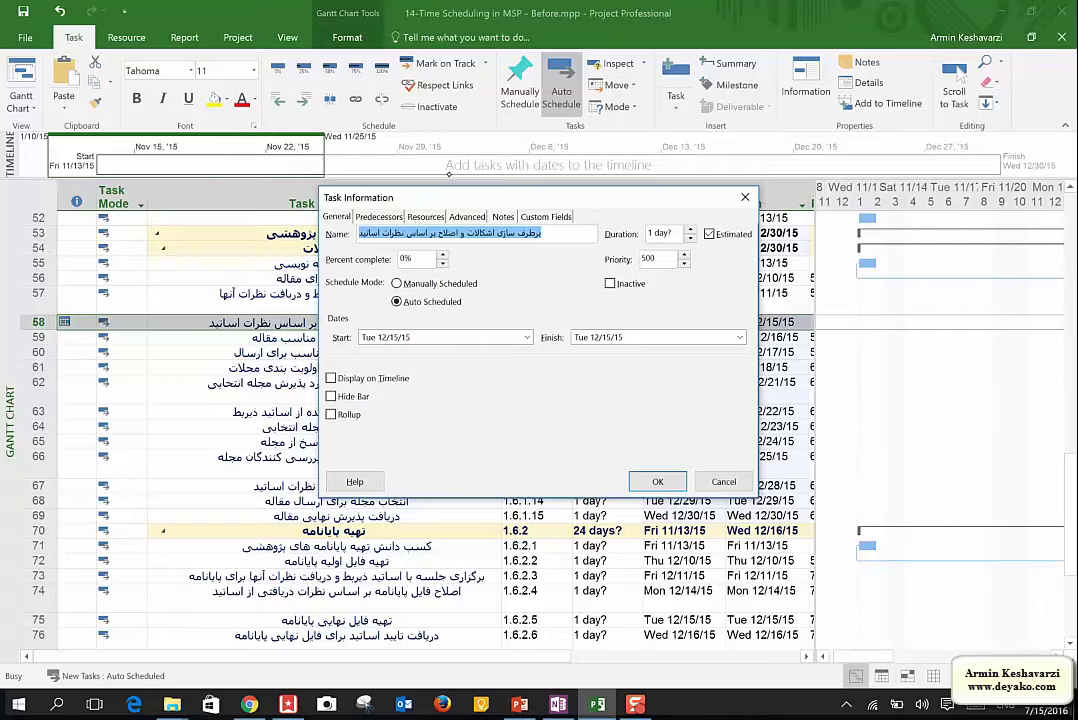
{"action": "left_click", "coordinate": [466, 216]}
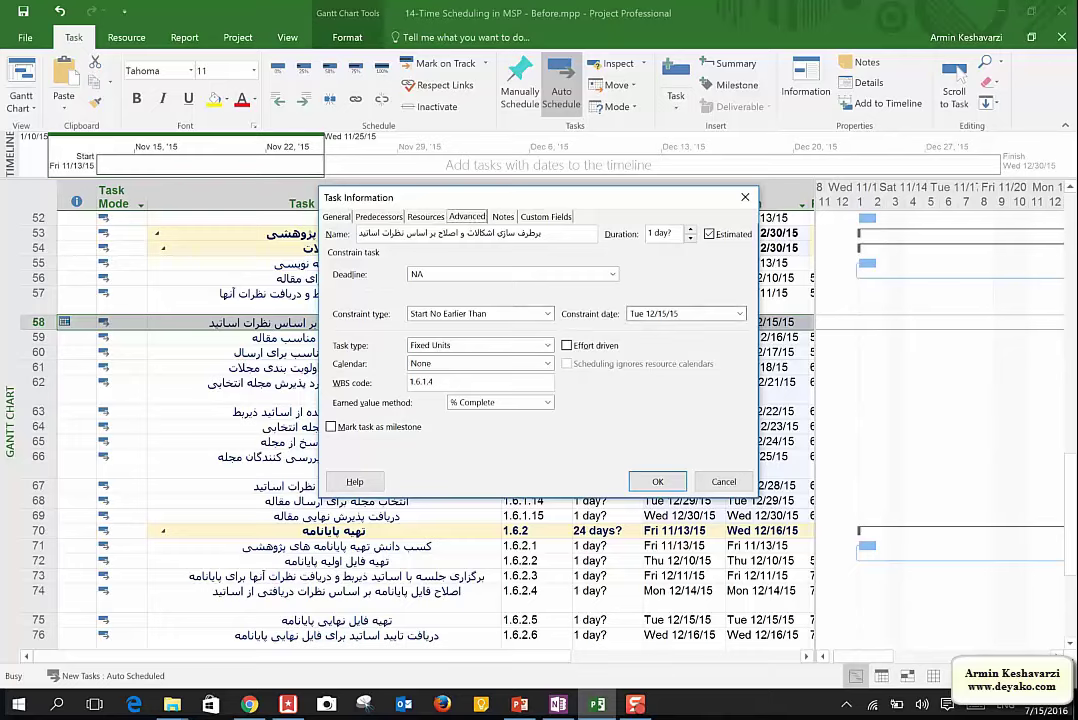
{"action": "key", "text": "Return"}
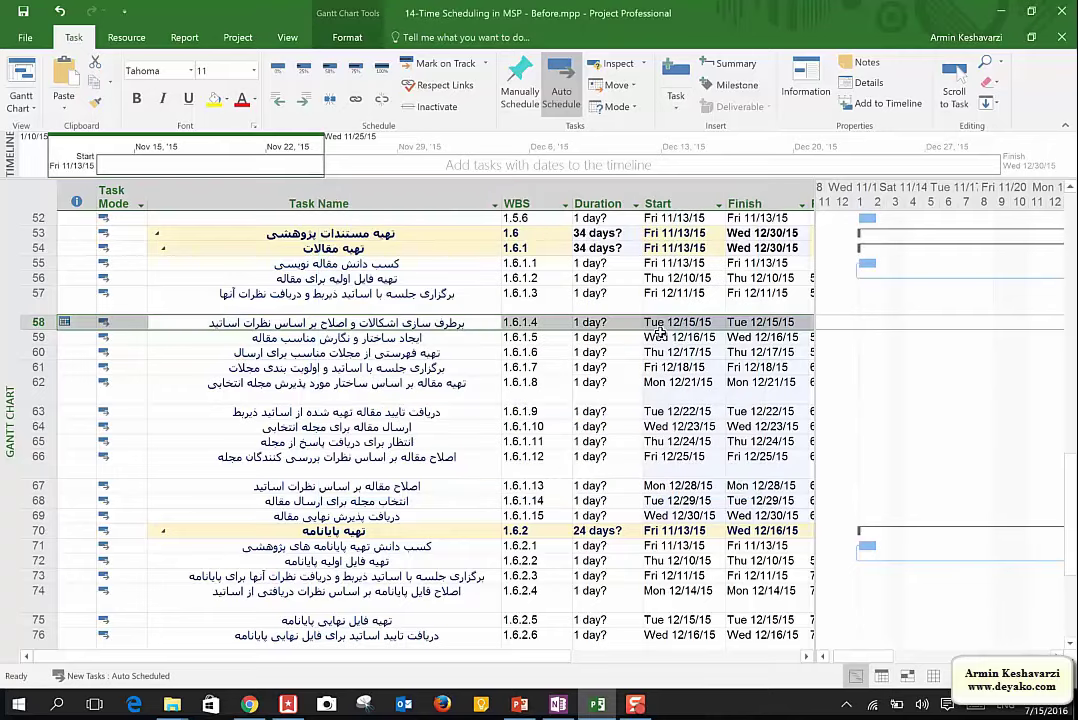
Undo the start date change on task 58
{"action": "left_click", "coordinate": [659, 325]}
{"action": "left_click", "coordinate": [607, 323]}
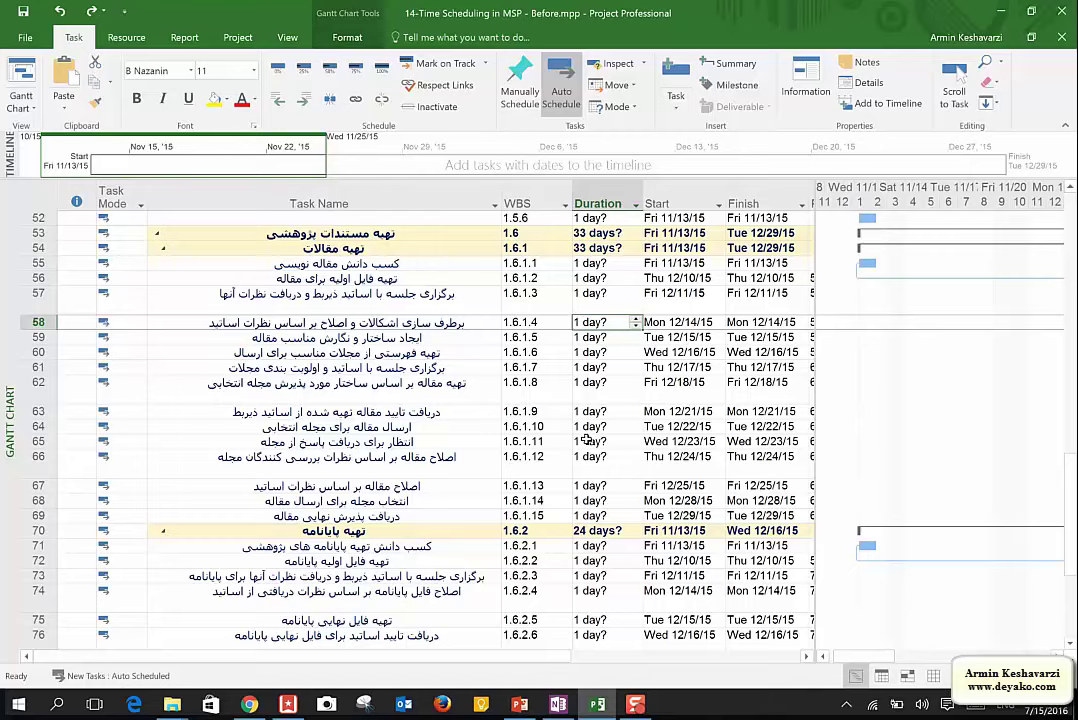
Widen the table to show the Predecessors column and set the duration of task 55 (WBS 1.6.1.1) to 3 days
{"action": "left_click_drag", "start_coordinate": [815, 400], "coordinate": [923, 345]}
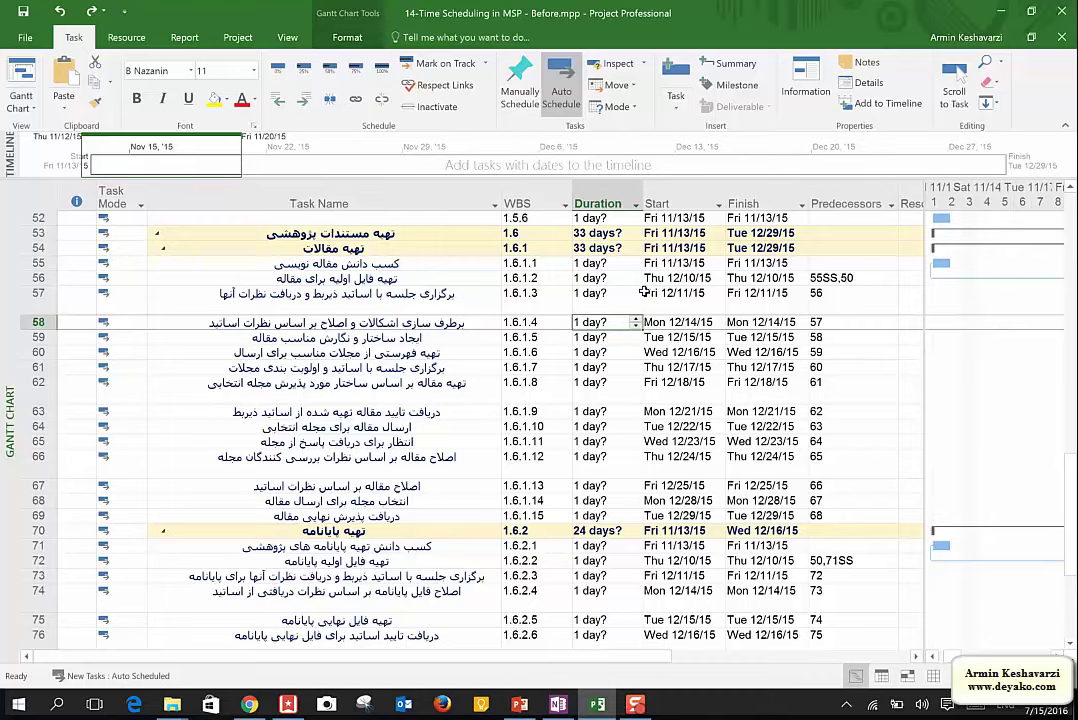
{"action": "left_click", "coordinate": [605, 275]}
{"action": "left_click", "coordinate": [604, 265]}
{"action": "type", "text": "3 days"}
{"action": "key", "text": "Return"}
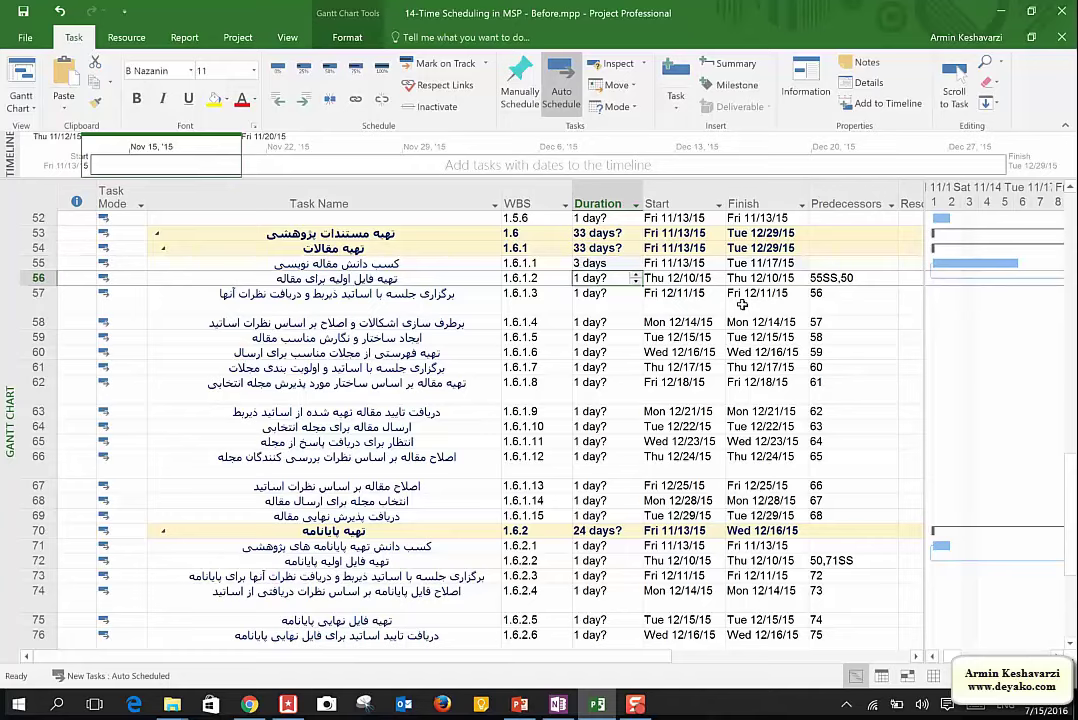
Set the duration of task 3 (WBS 1.1.1) to 2 days and check the start dates of dependent tasks 6 and 4
{"action": "left_click", "coordinate": [911, 384]}
{"action": "scroll", "coordinate": [984, 318], "scroll_direction": "up", "scroll_amount": 2}
{"action": "scroll", "coordinate": [898, 494], "scroll_direction": "up", "scroll_amount": 15}
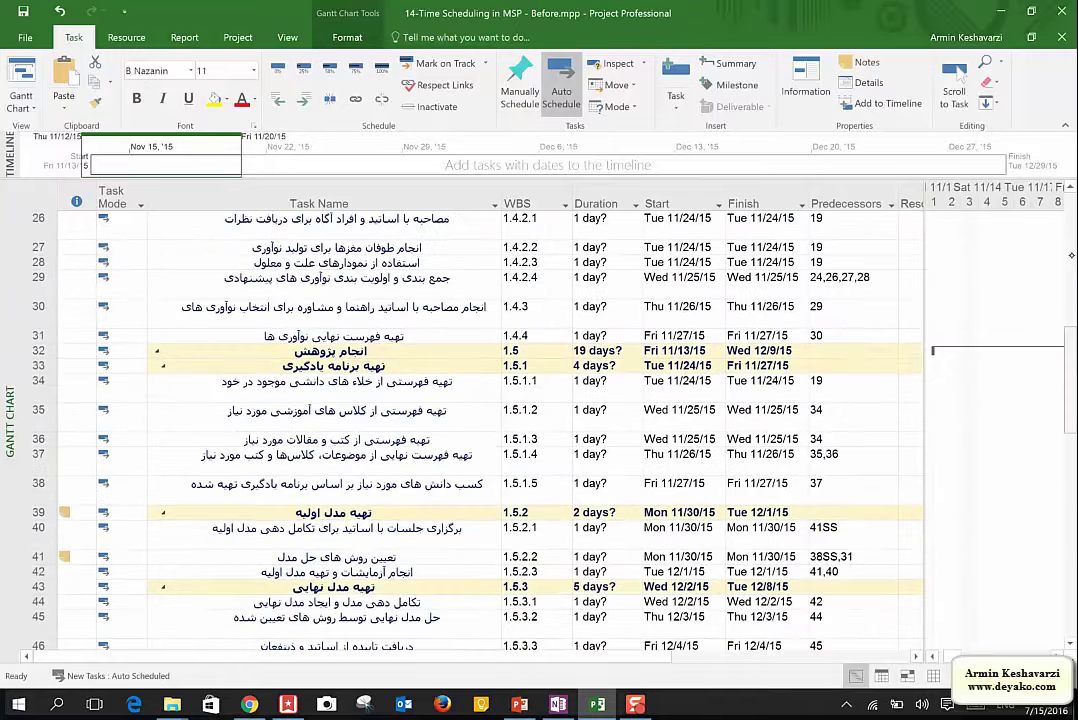
{"action": "left_click", "coordinate": [585, 248]}
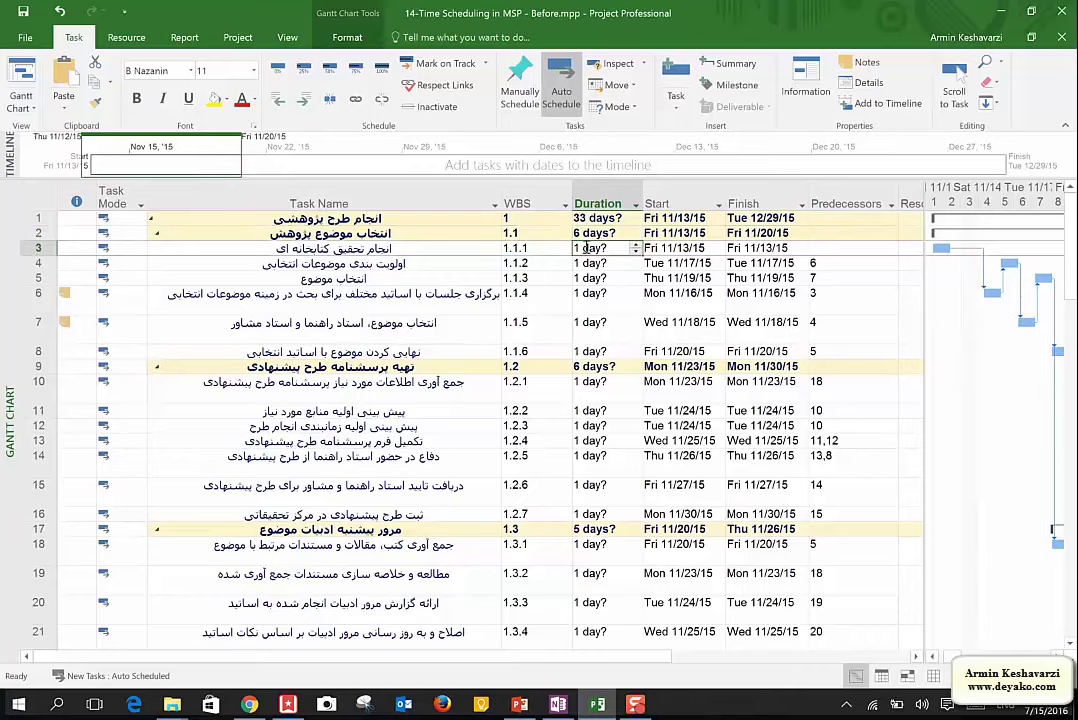
{"action": "left_click", "coordinate": [828, 302]}
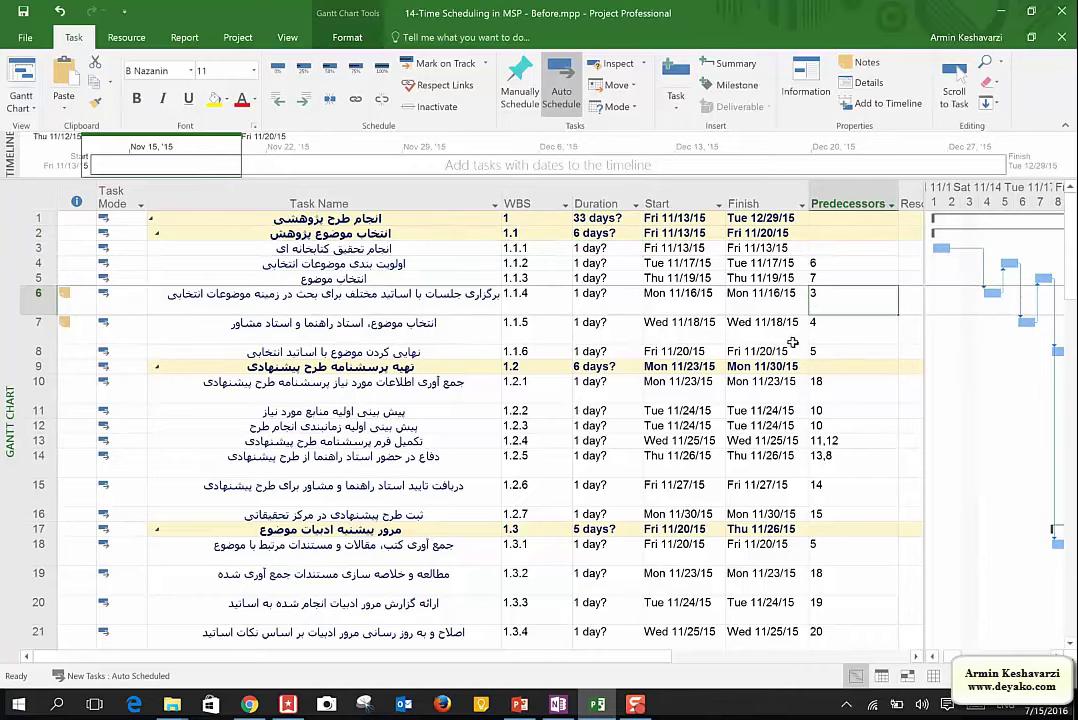
{"action": "left_click", "coordinate": [600, 248]}
{"action": "left_click", "coordinate": [634, 244]}
{"action": "left_click", "coordinate": [605, 296]}
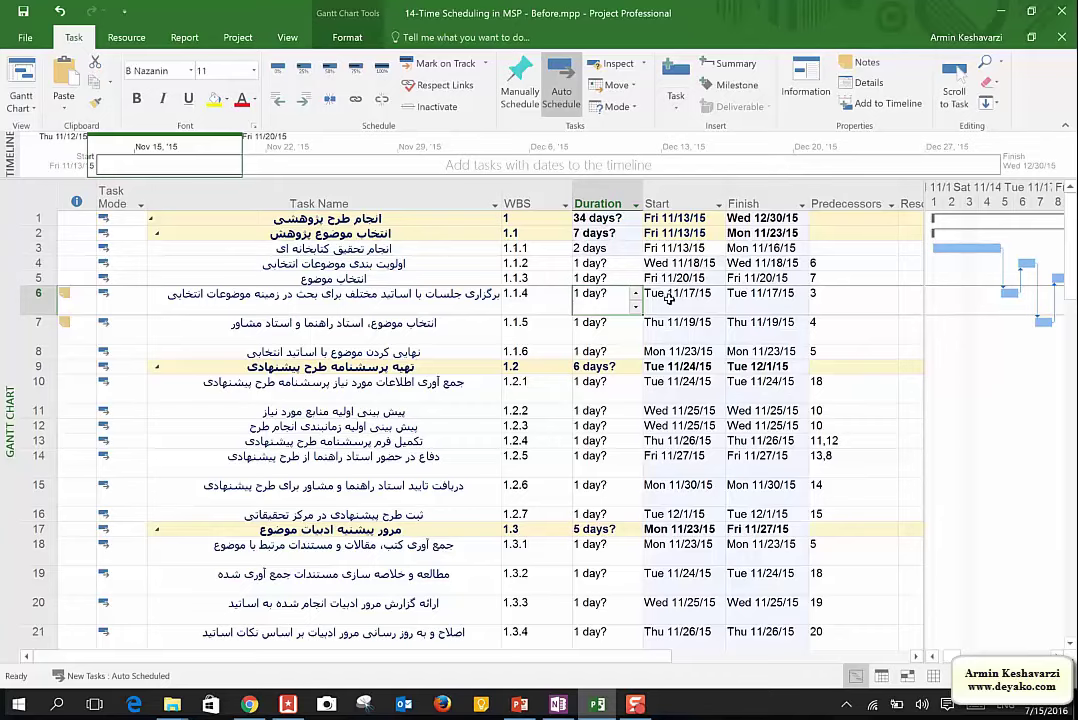
{"action": "left_click", "coordinate": [45, 296]}
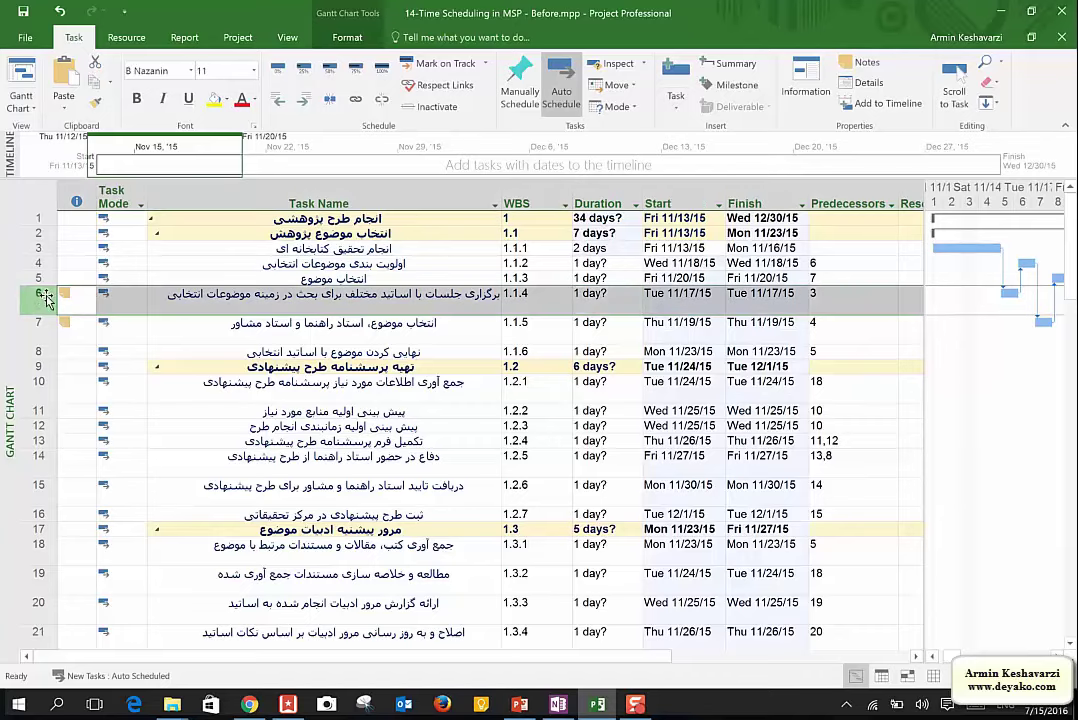
{"action": "left_click", "coordinate": [40, 264]}
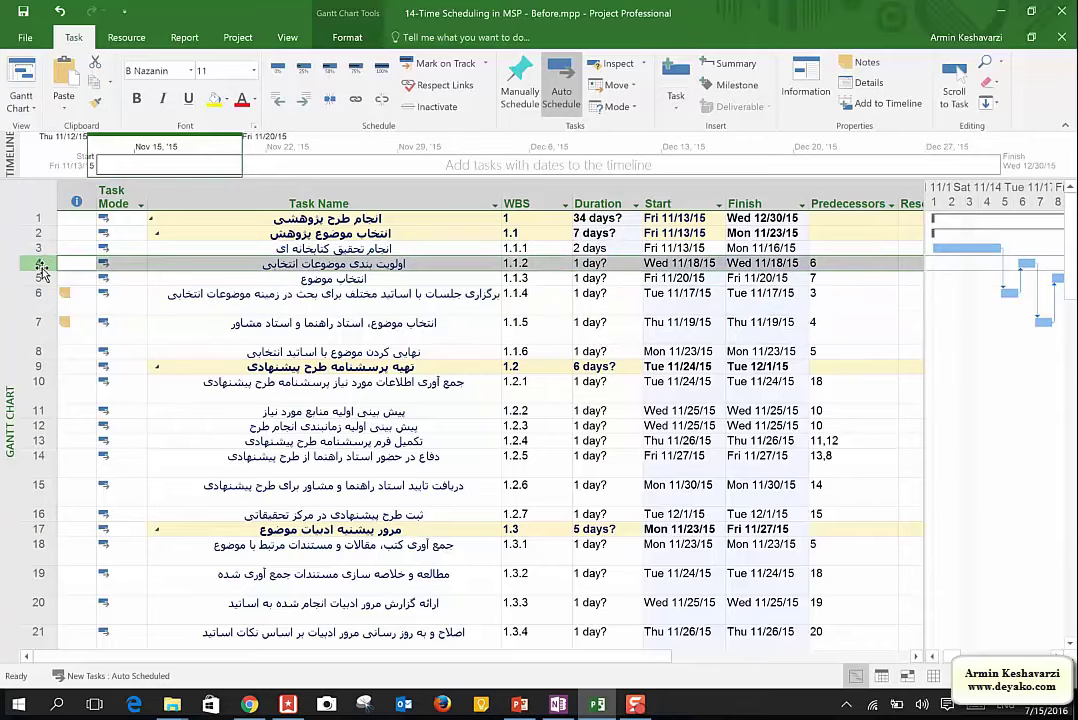
{"action": "left_click", "coordinate": [652, 310]}
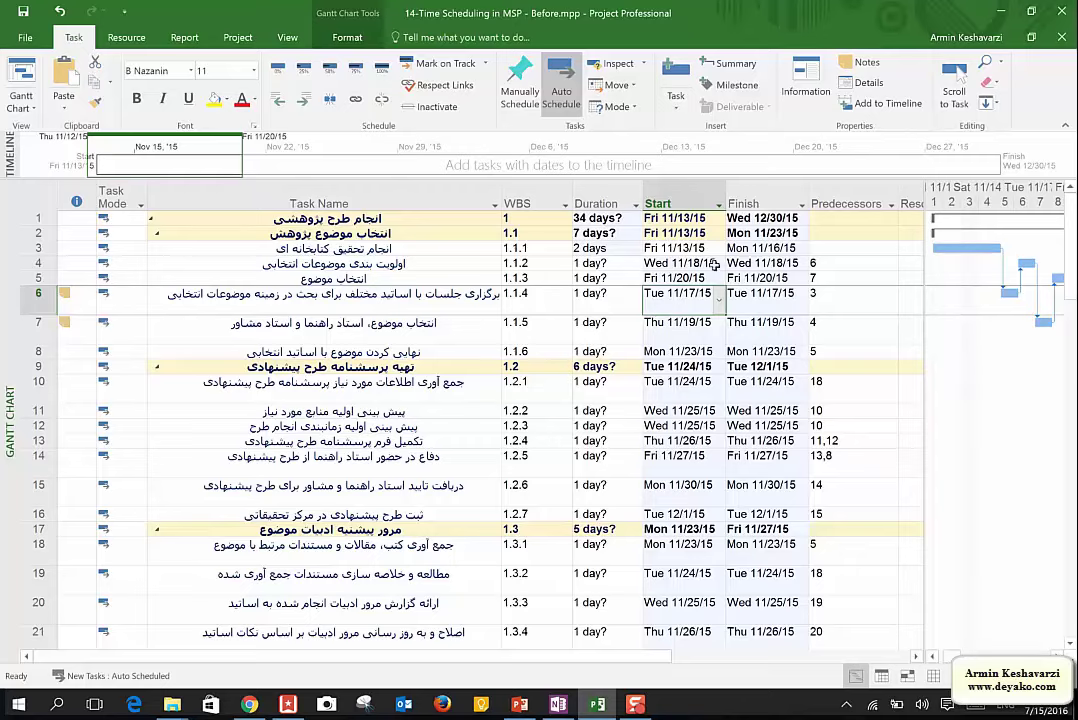
{"action": "left_click", "coordinate": [588, 248]}
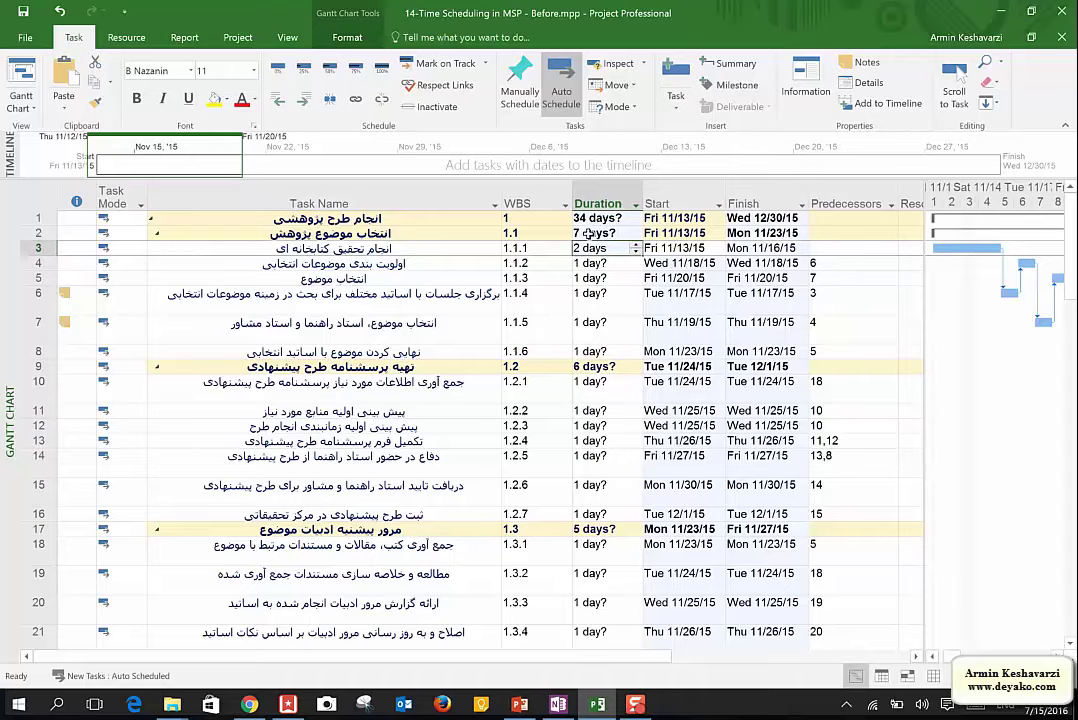
Open the Excel workbook "10-Activity dependency for Research Project" from the folder "13- Projects Time Calculation"
{"action": "mouse_move", "coordinate": [172, 704]}
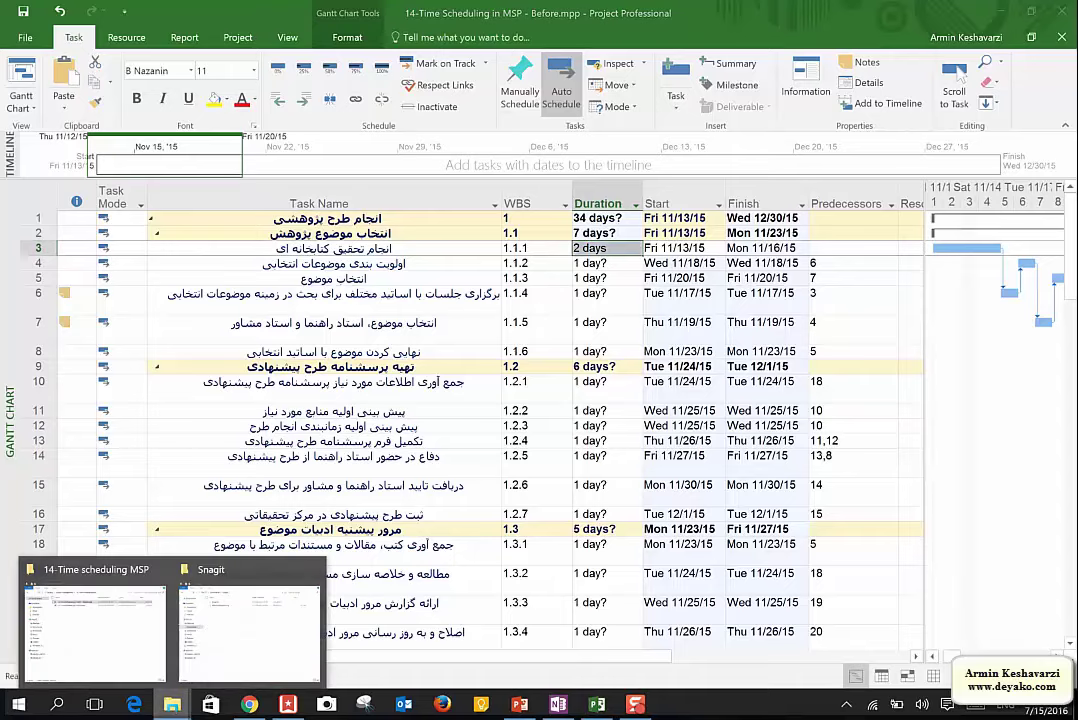
{"action": "left_click", "coordinate": [250, 620]}
{"action": "mouse_move", "coordinate": [172, 704]}
{"action": "left_click", "coordinate": [89, 664]}
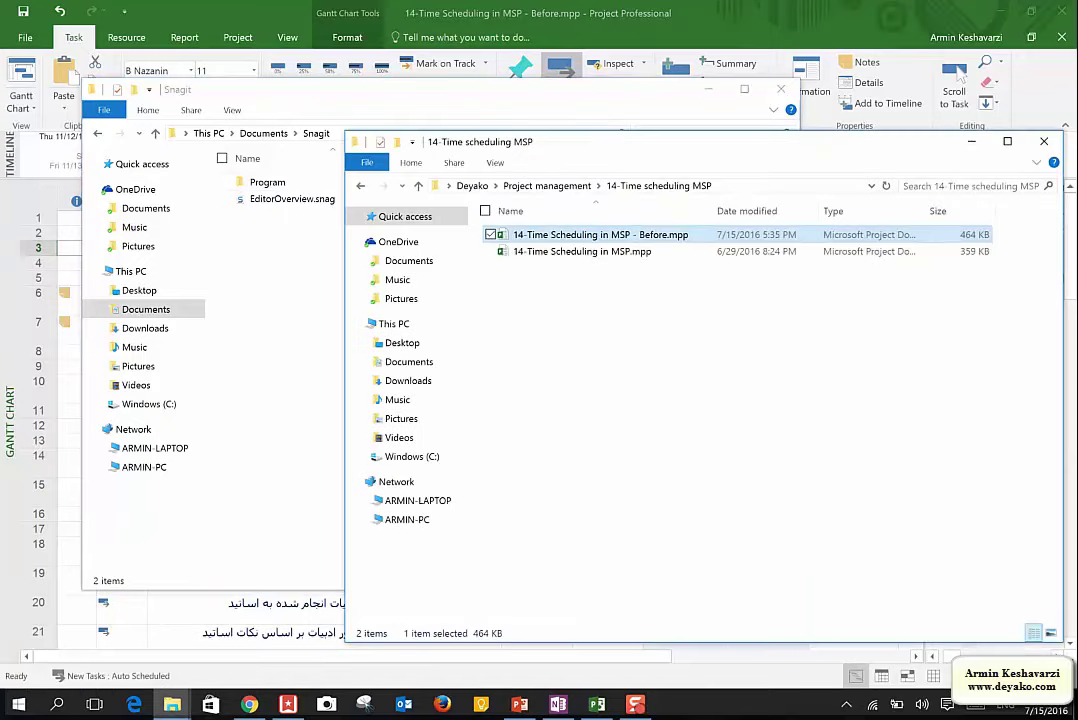
{"action": "left_click", "coordinate": [581, 186]}
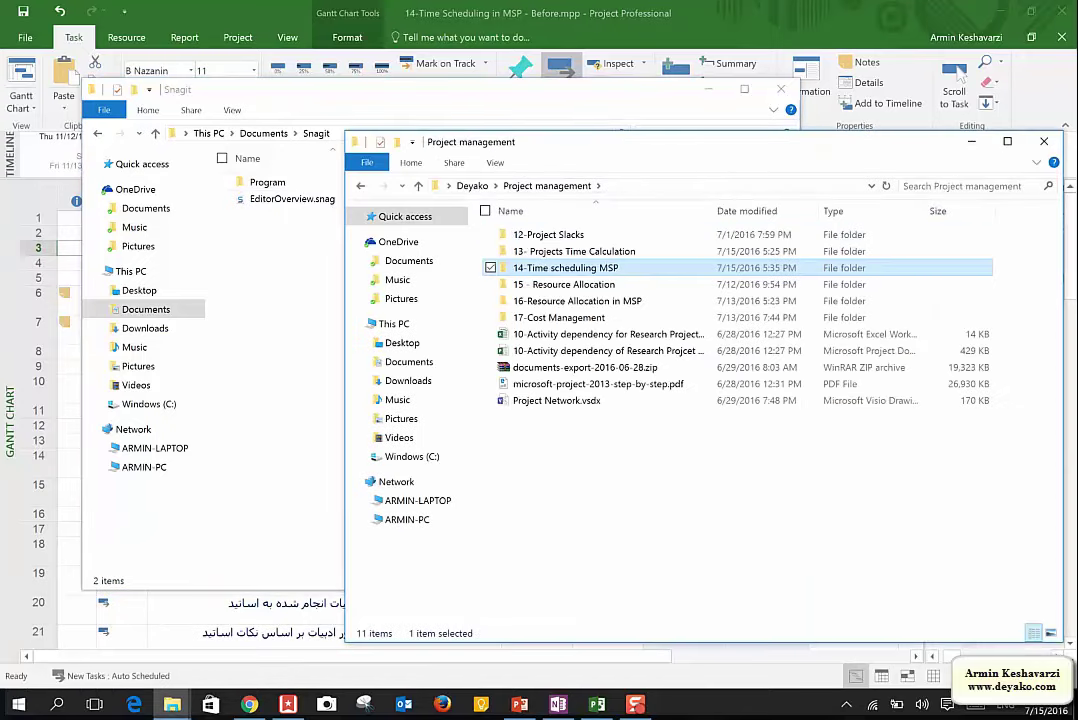
{"action": "double_click", "coordinate": [585, 252]}
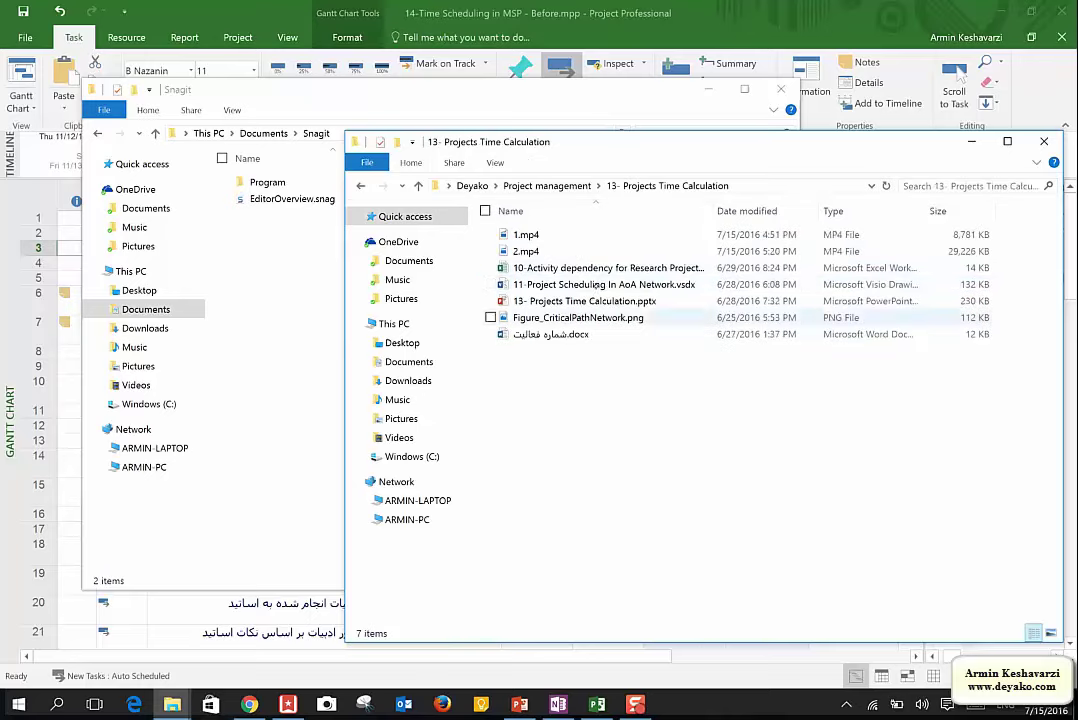
{"action": "double_click", "coordinate": [580, 268]}
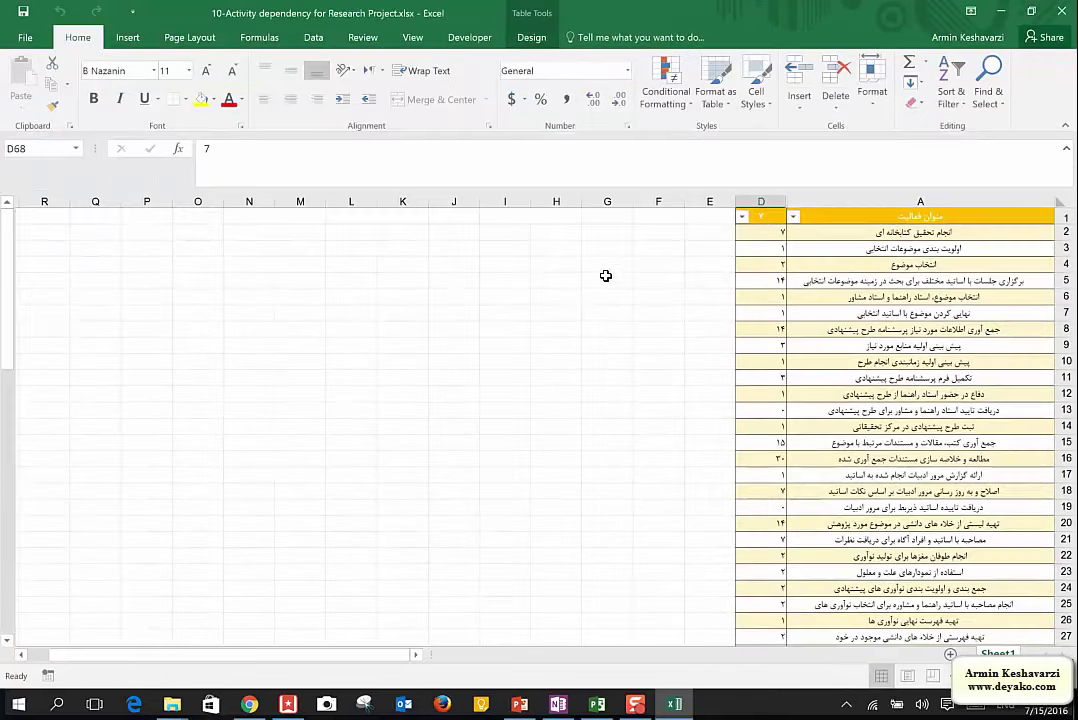
Narrow the activity title column A and unhide columns B and C in the activity table
{"action": "left_click", "coordinate": [766, 232]}
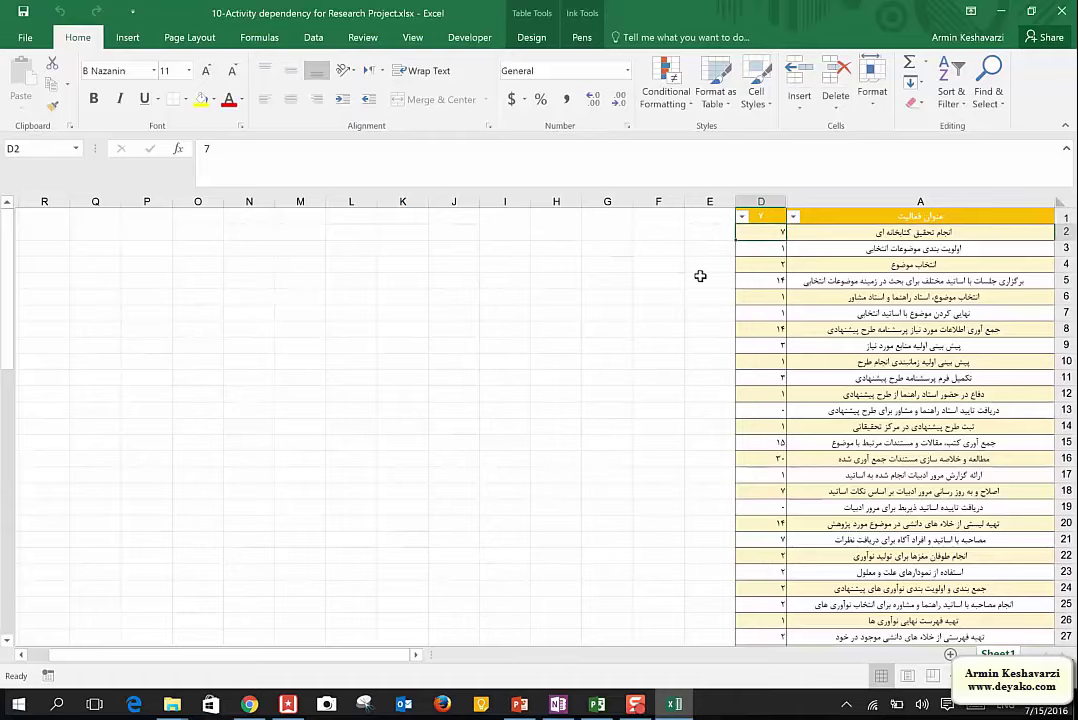
{"action": "double_click", "coordinate": [787, 201]}
{"action": "left_click", "coordinate": [790, 200]}
{"action": "left_click_drag", "start_coordinate": [876, 201], "coordinate": [862, 196]}
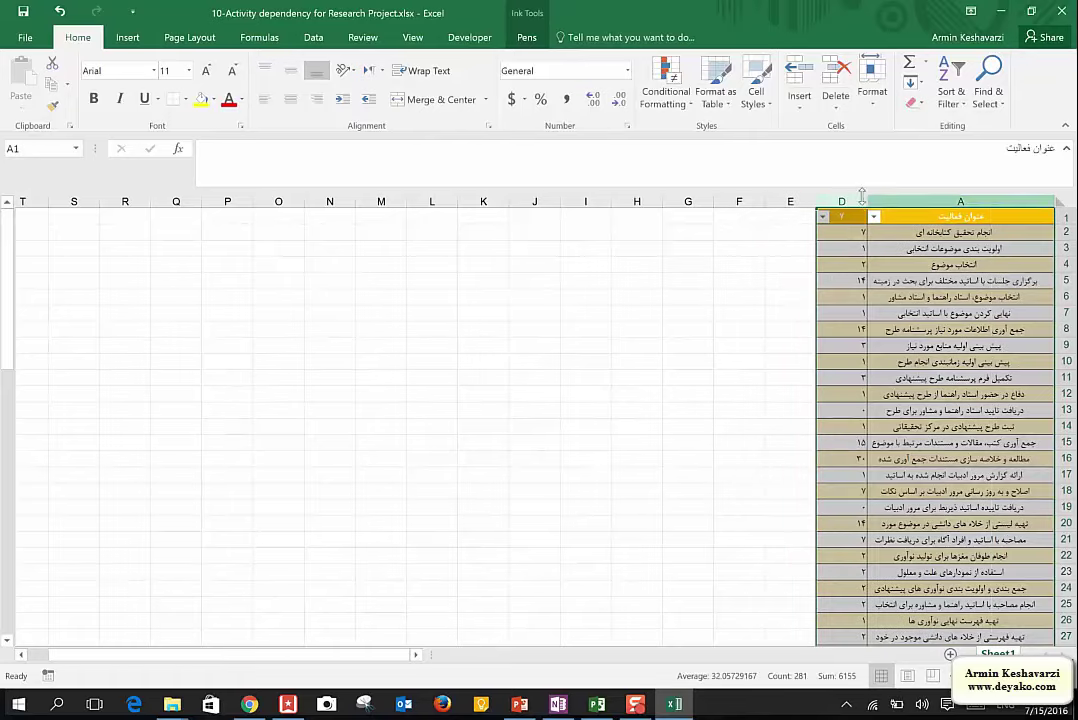
{"action": "right_click", "coordinate": [858, 201]}
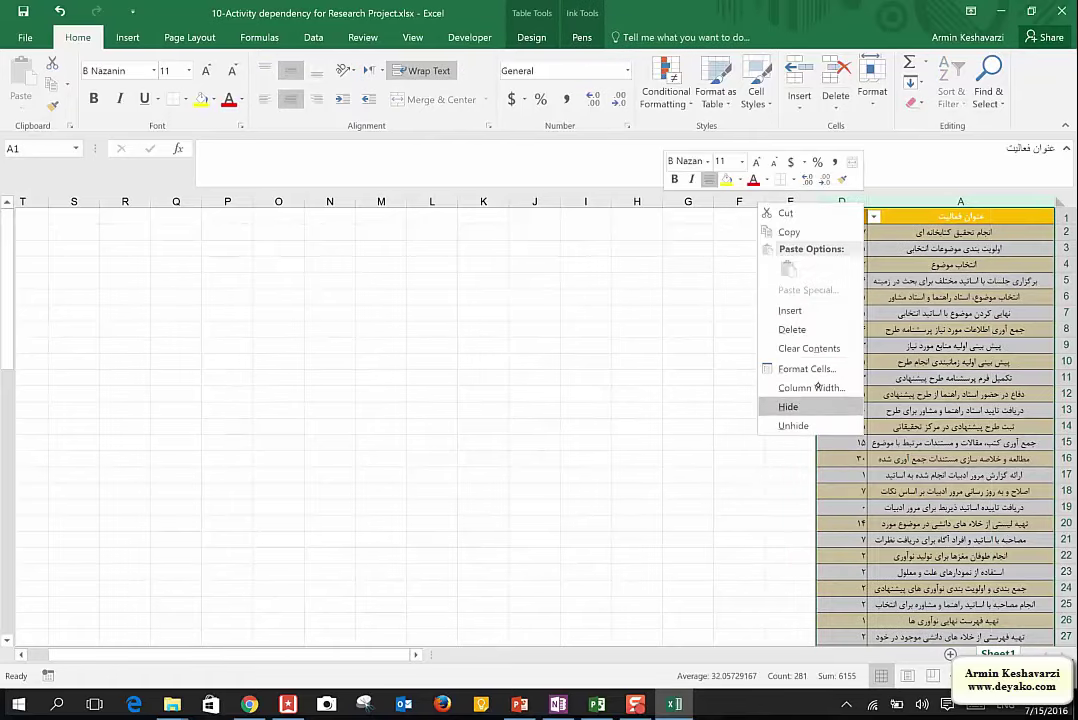
{"action": "left_click", "coordinate": [822, 425]}
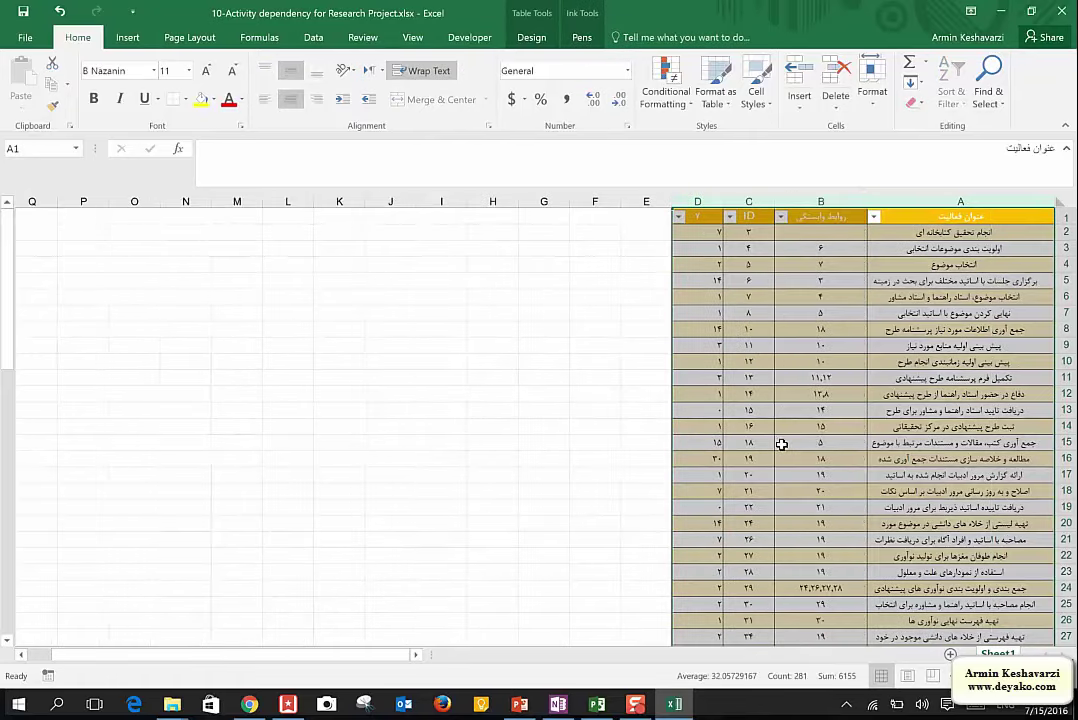
Change the header of column D in cell D1 to "Duration"
{"action": "left_click", "coordinate": [710, 216]}
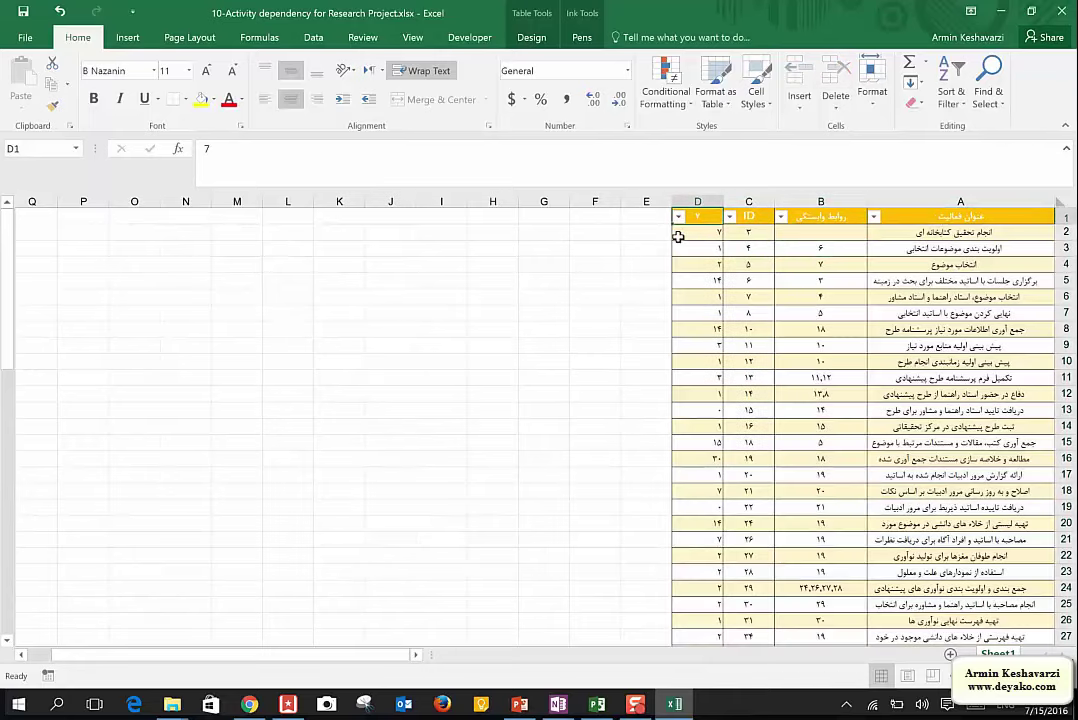
{"action": "type", "text": "Dur"}
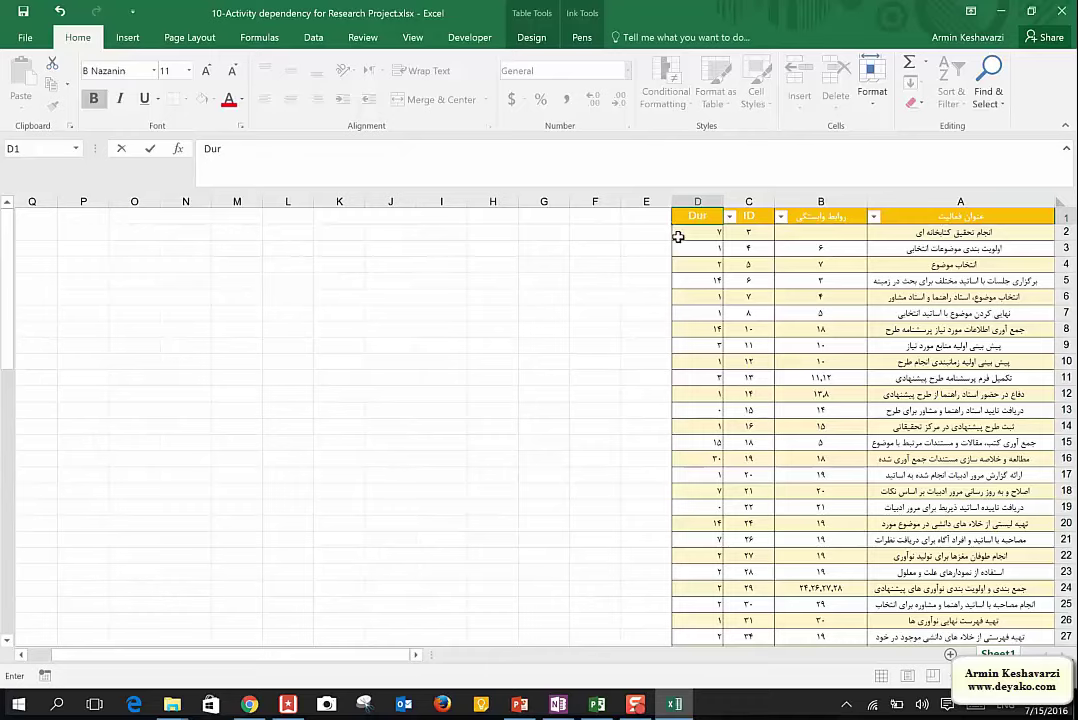
{"action": "type", "text": "ation"}
{"action": "key", "text": "Return"}
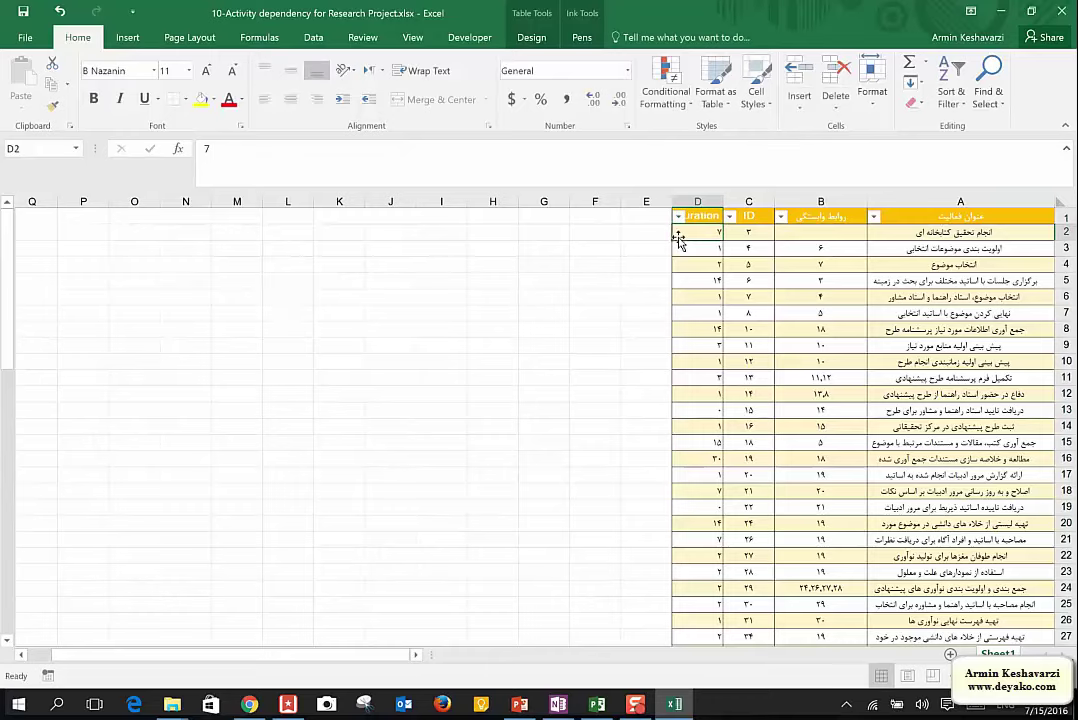
{"action": "left_click", "coordinate": [700, 248]}
Look up the first activity's duration in the workbook, switch back to Project and set task 3 (WBS 1.1.1) to 7 days
{"action": "left_click", "coordinate": [988, 232]}
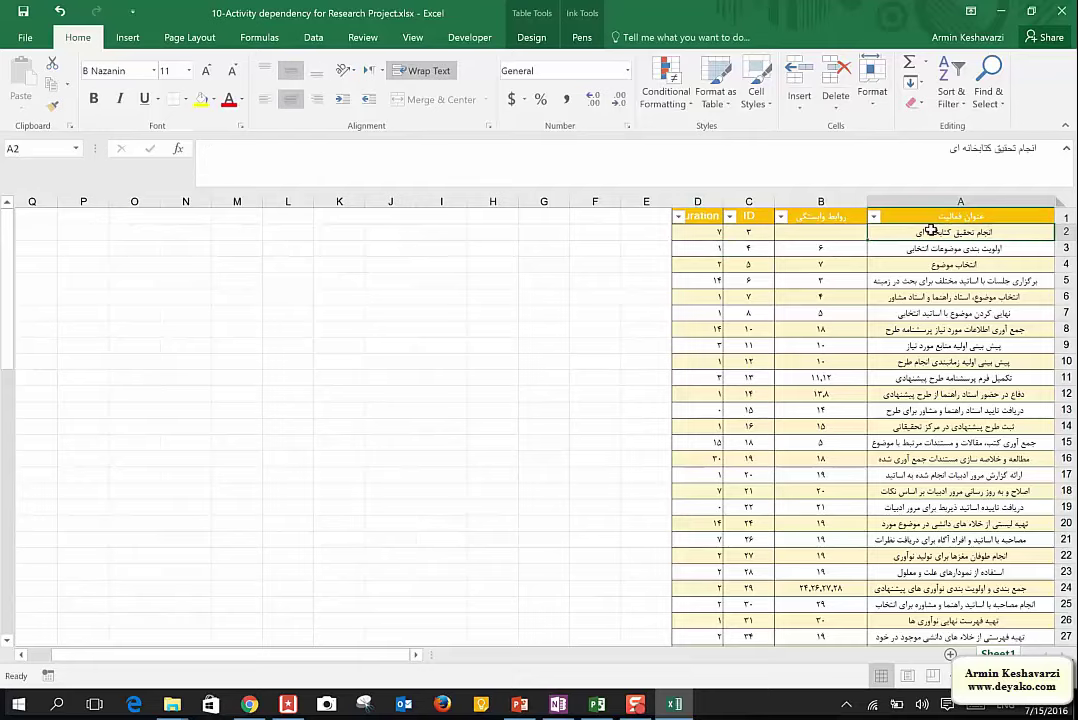
{"action": "left_click", "coordinate": [717, 230]}
{"action": "left_click", "coordinate": [597, 704]}
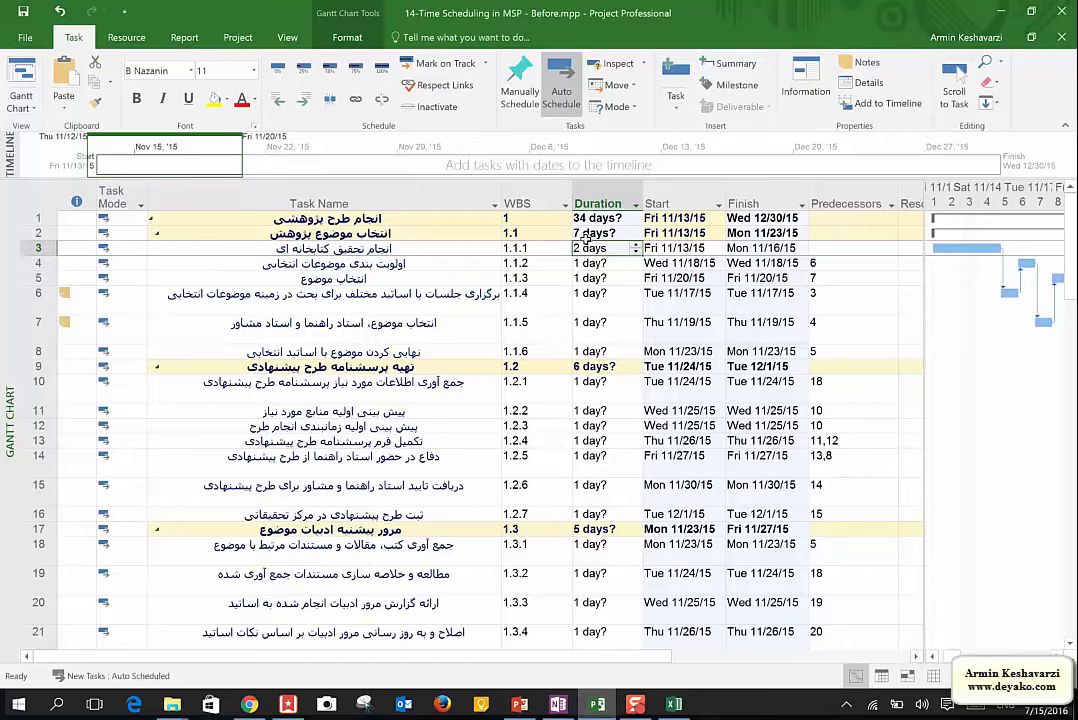
{"action": "type", "text": "7"}
{"action": "key", "text": "Return"}
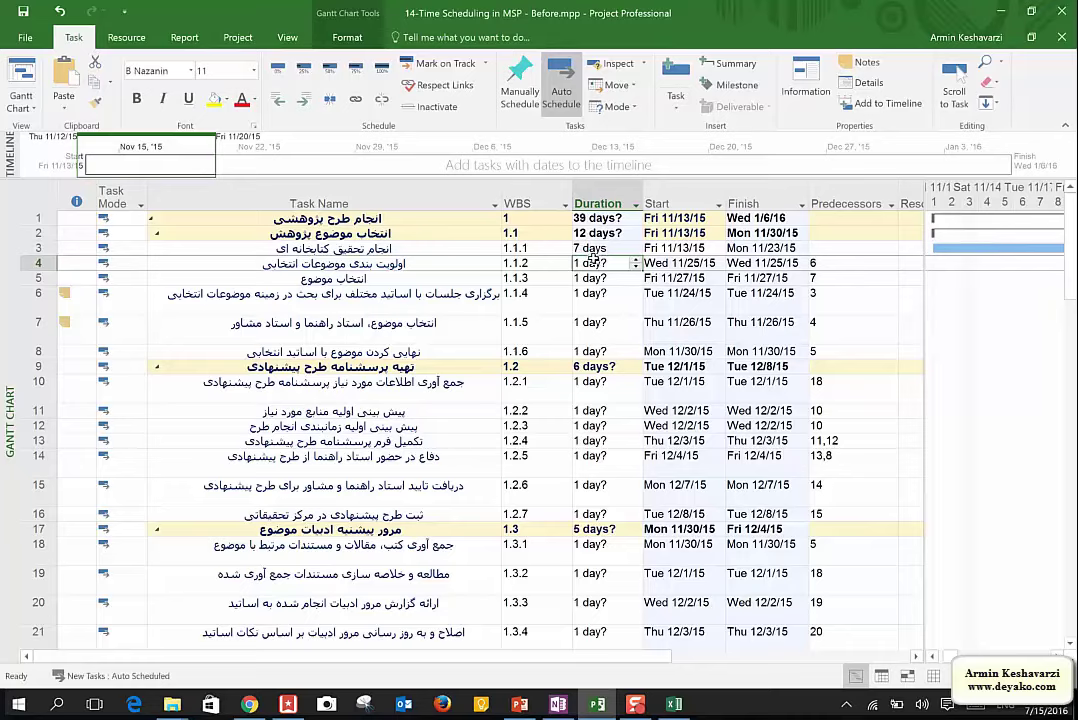
Try a 7-hour duration for task 4 (WBS 1.1.2), and set it to an estimated 7 days in its task information
{"action": "type", "text": "7 d"}
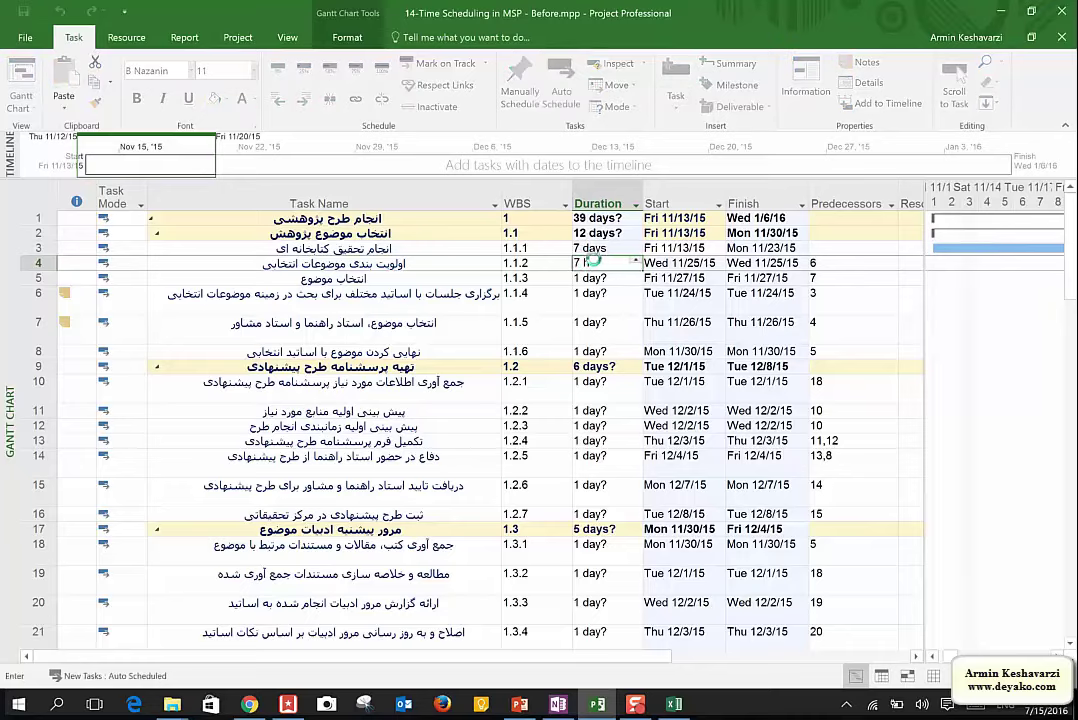
{"action": "key", "text": "Return"}
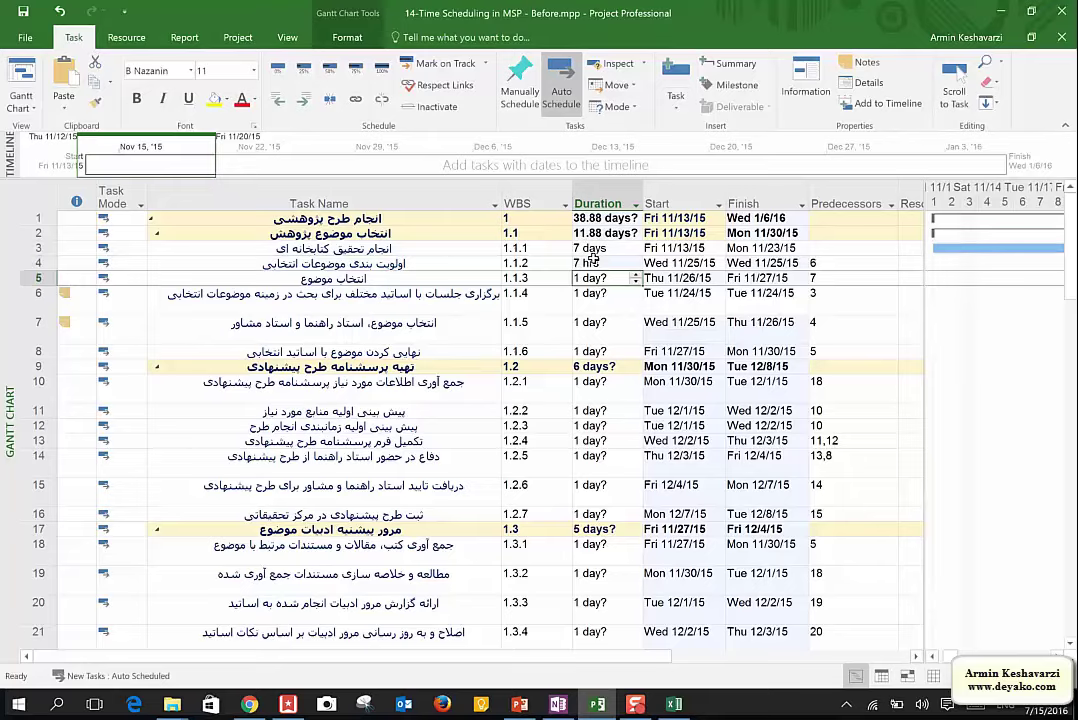
{"action": "key", "text": "Up"}
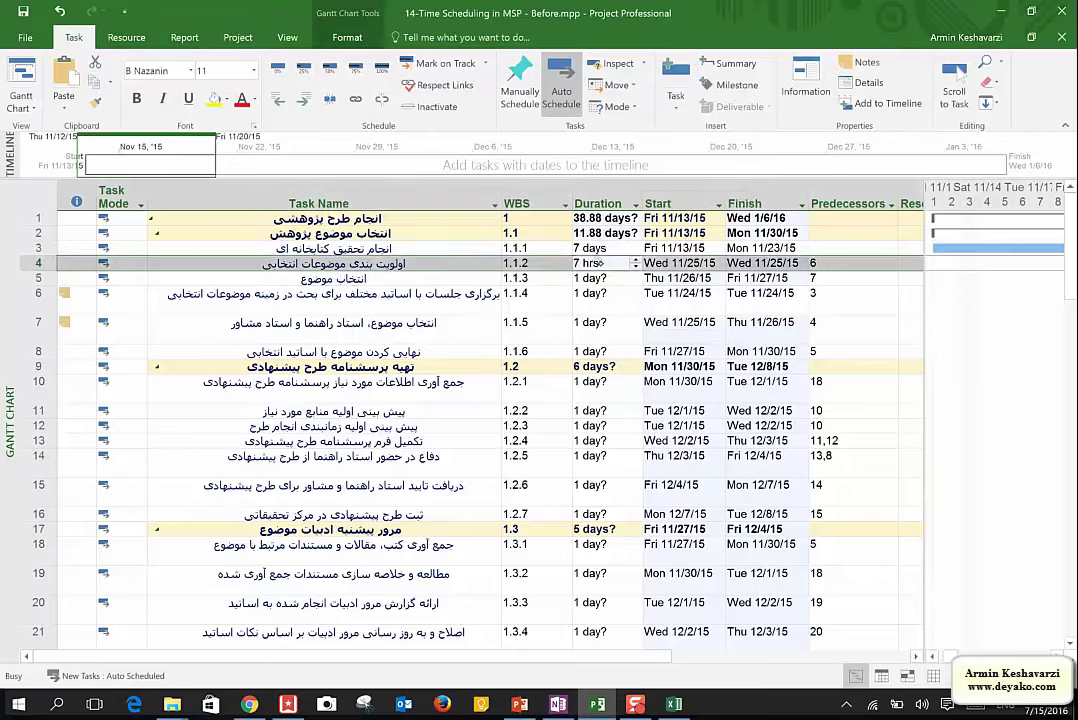
{"action": "key", "text": "shift+F2"}
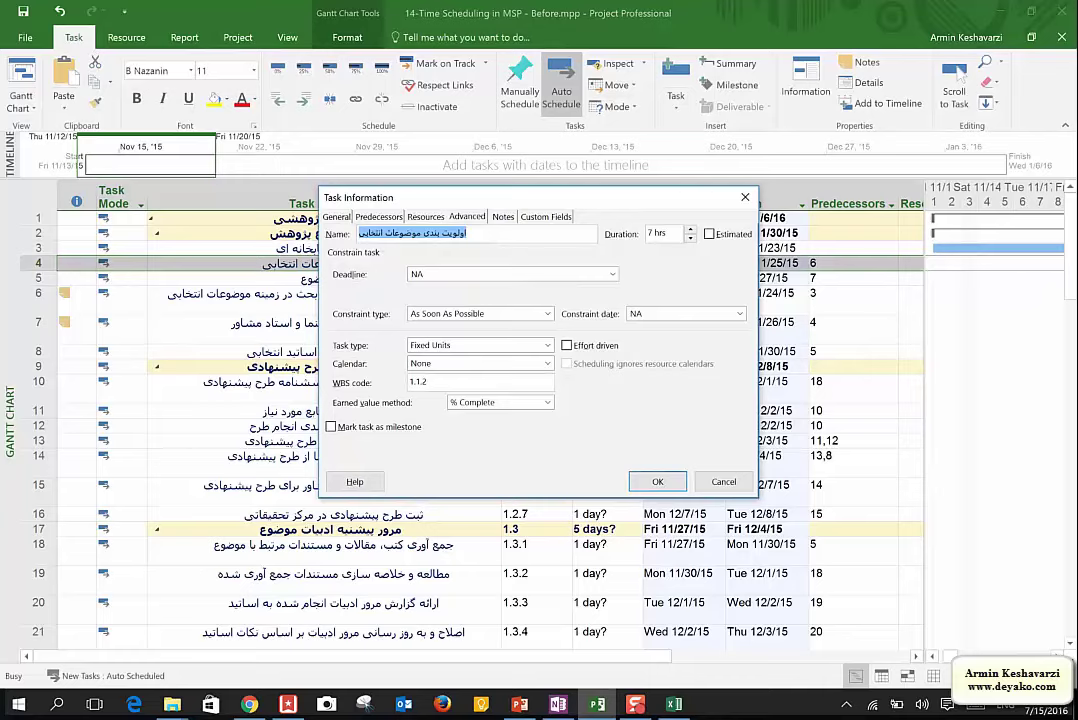
{"action": "key", "text": "Tab"}
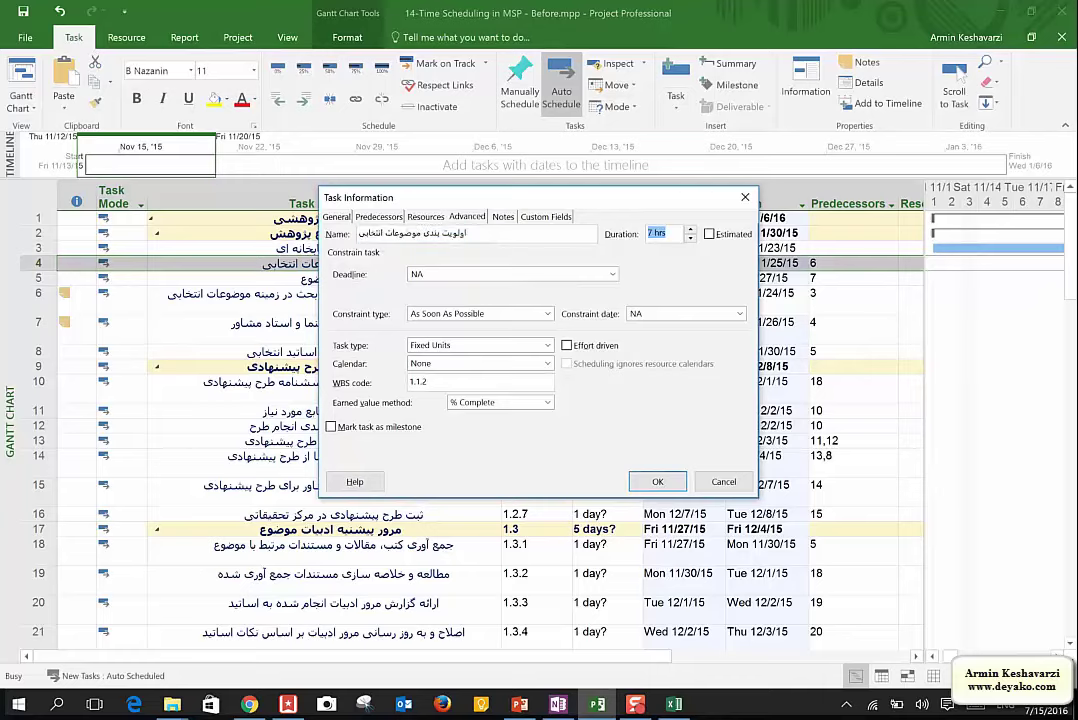
{"action": "type", "text": "7 d"}
{"action": "left_click", "coordinate": [657, 481]}
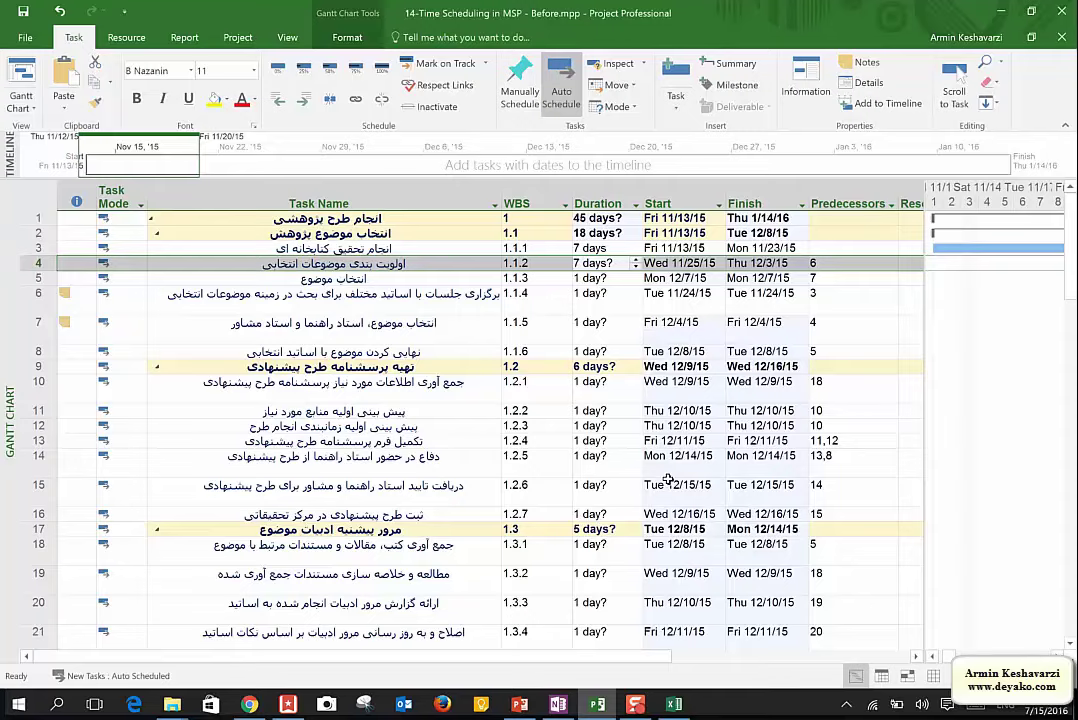
Open the project file "14-Time Scheduling in MSP.mpp" from the folder "14-Time scheduling MSP"
{"action": "left_click", "coordinate": [578, 292]}
{"action": "mouse_move", "coordinate": [172, 704]}
{"action": "left_click", "coordinate": [395, 665]}
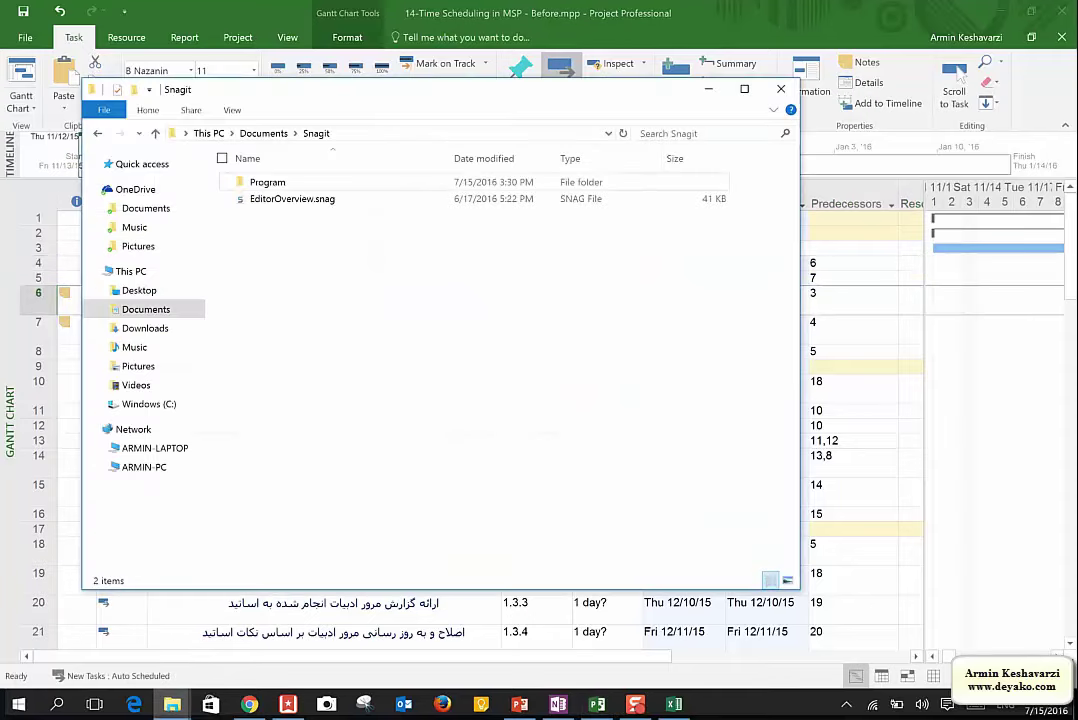
{"action": "left_click", "coordinate": [132, 630]}
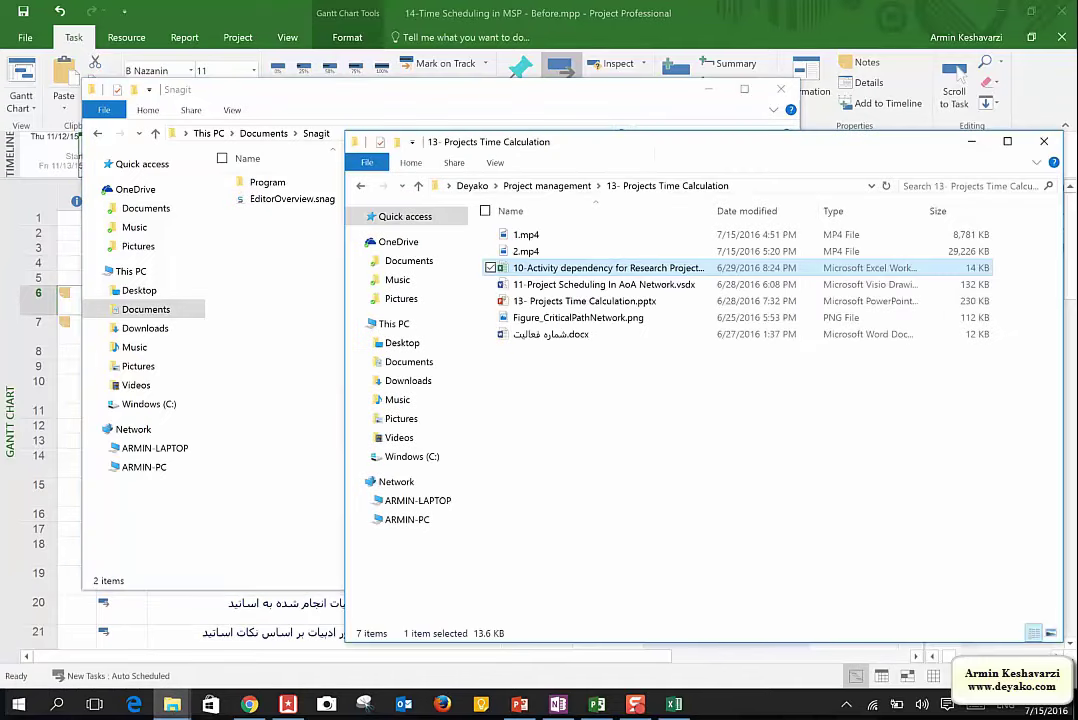
{"action": "left_click", "coordinate": [547, 186]}
{"action": "double_click", "coordinate": [590, 267]}
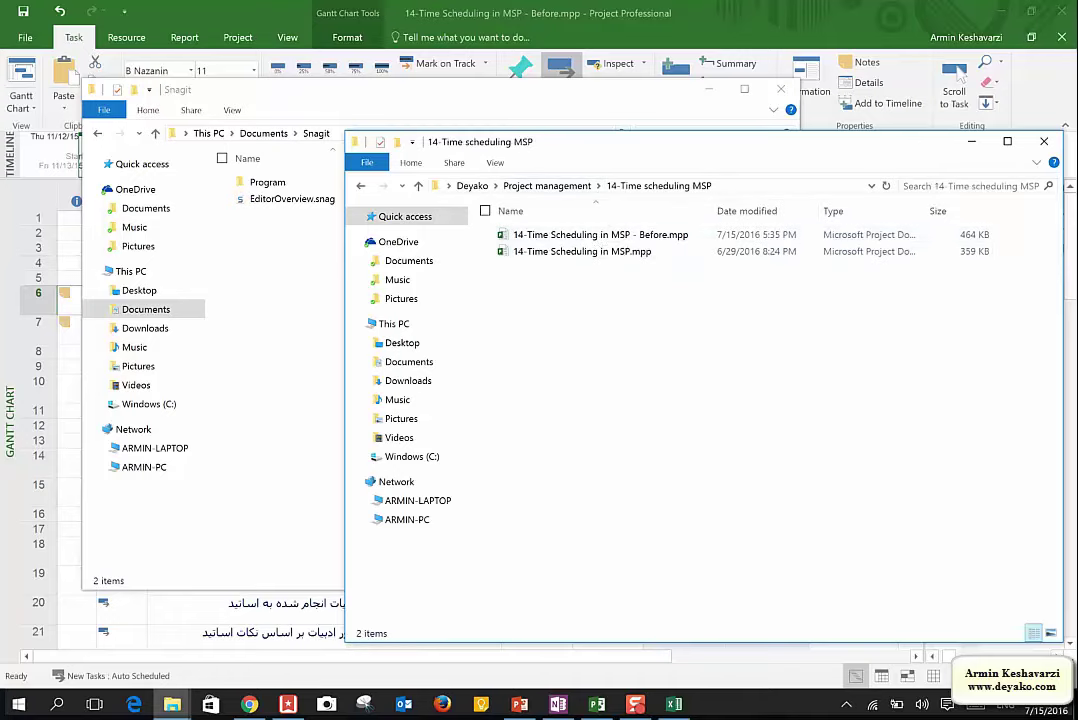
{"action": "double_click", "coordinate": [600, 252]}
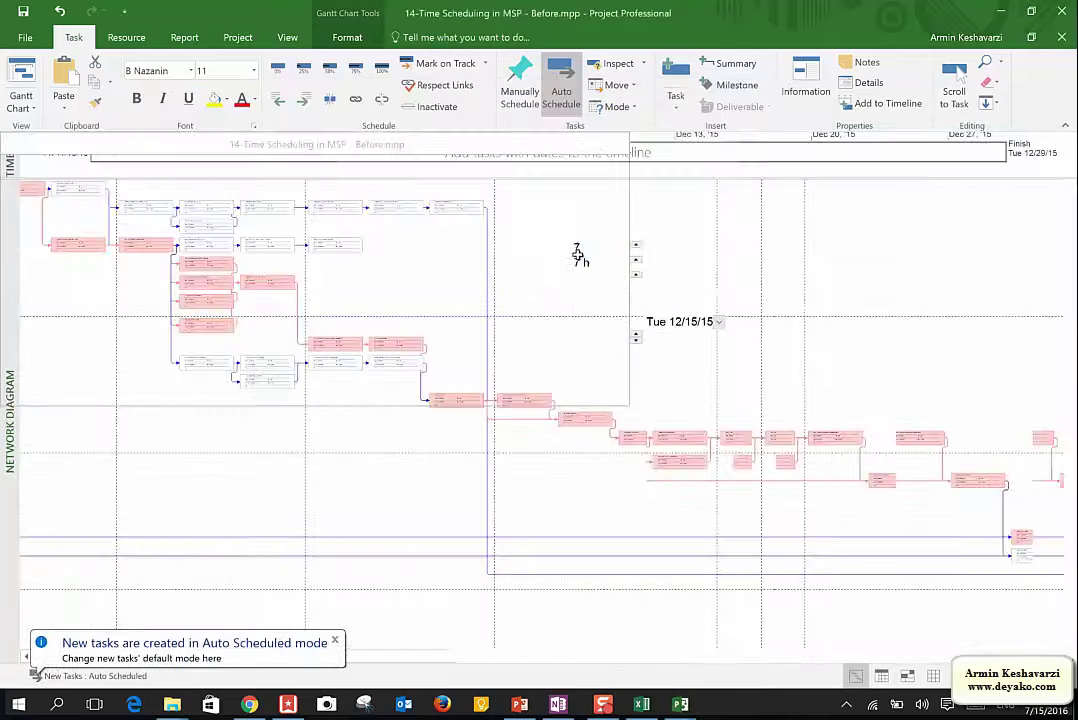
Examine the durations of tasks 3 to 5 in the opened schedule and select the whole Task Name column
{"action": "left_click", "coordinate": [590, 251]}
{"action": "left_click", "coordinate": [585, 263]}
{"action": "left_click", "coordinate": [576, 278]}
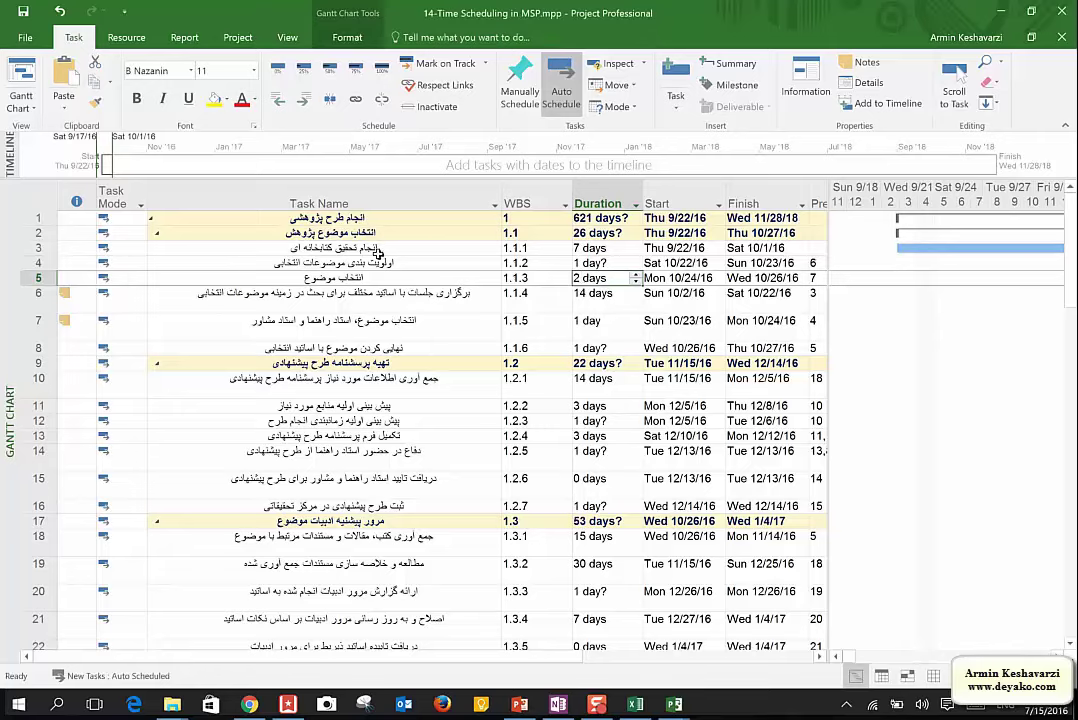
{"action": "left_click", "coordinate": [332, 199]}
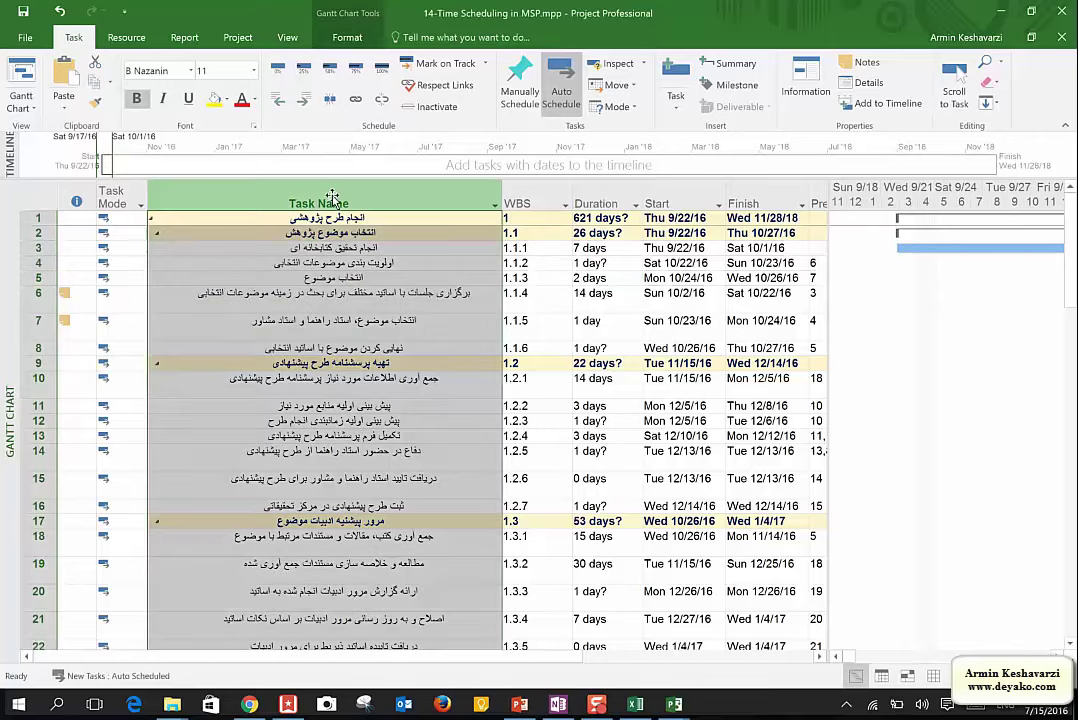
Change the font of the whole Task Name column to Tahoma
{"action": "left_click", "coordinate": [150, 70]}
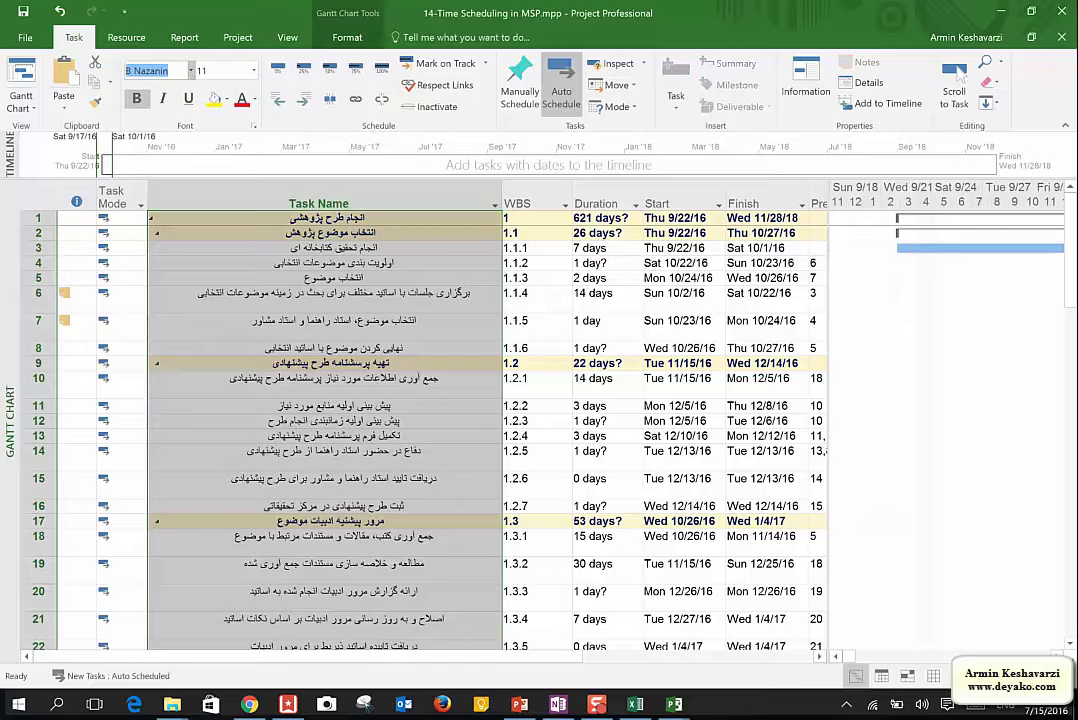
{"action": "type", "text": "Tahoma"}
{"action": "key", "text": "Return"}
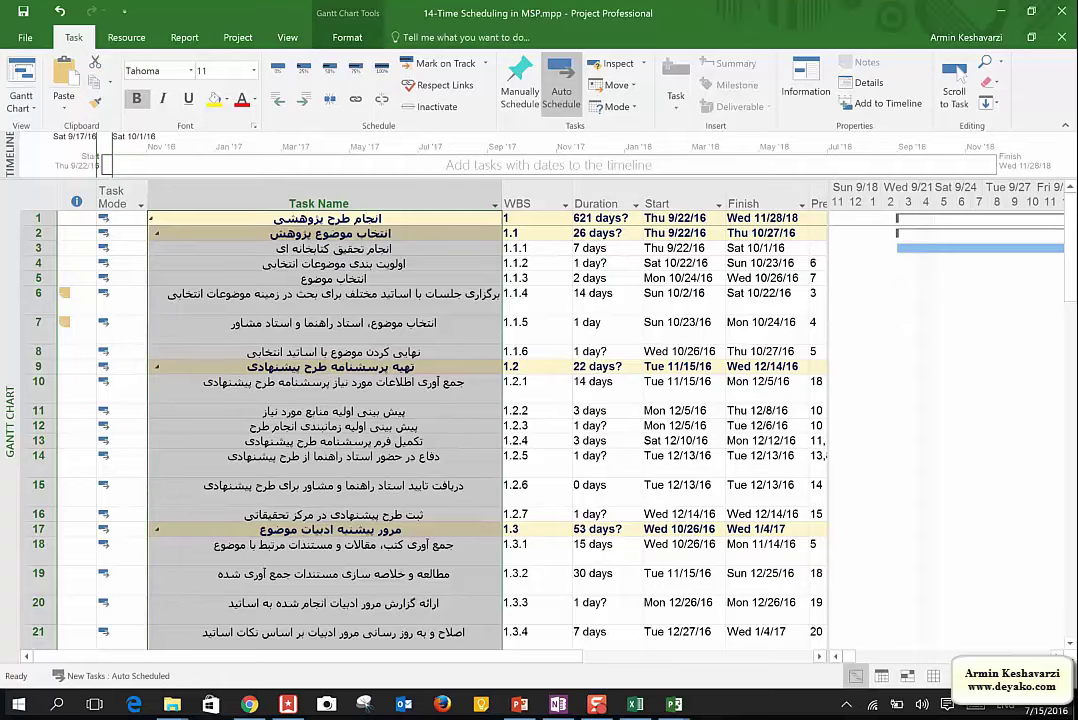
{"action": "left_click", "coordinate": [423, 273]}
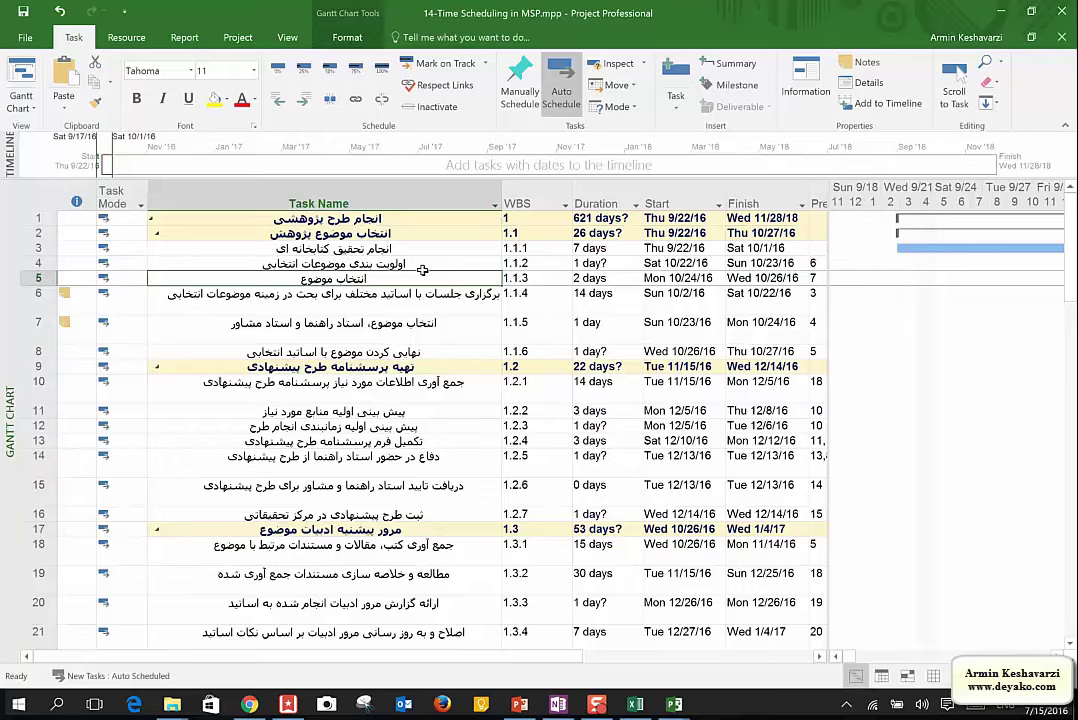
{"action": "key", "text": "ctrl+space"}
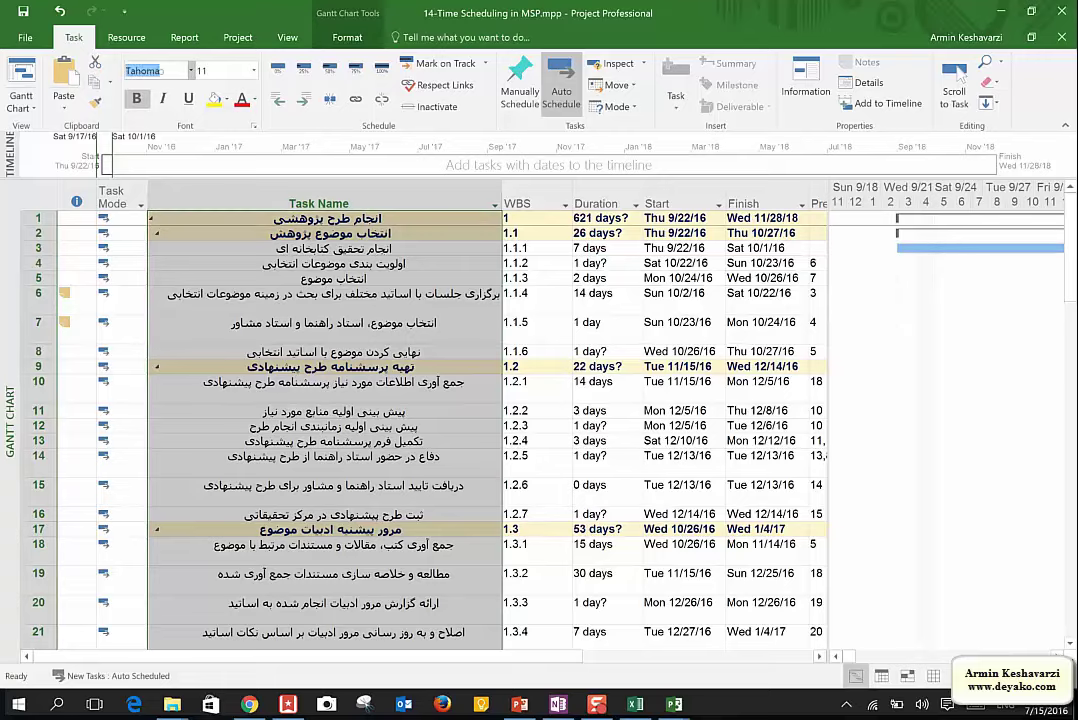
{"action": "left_click", "coordinate": [380, 263]}
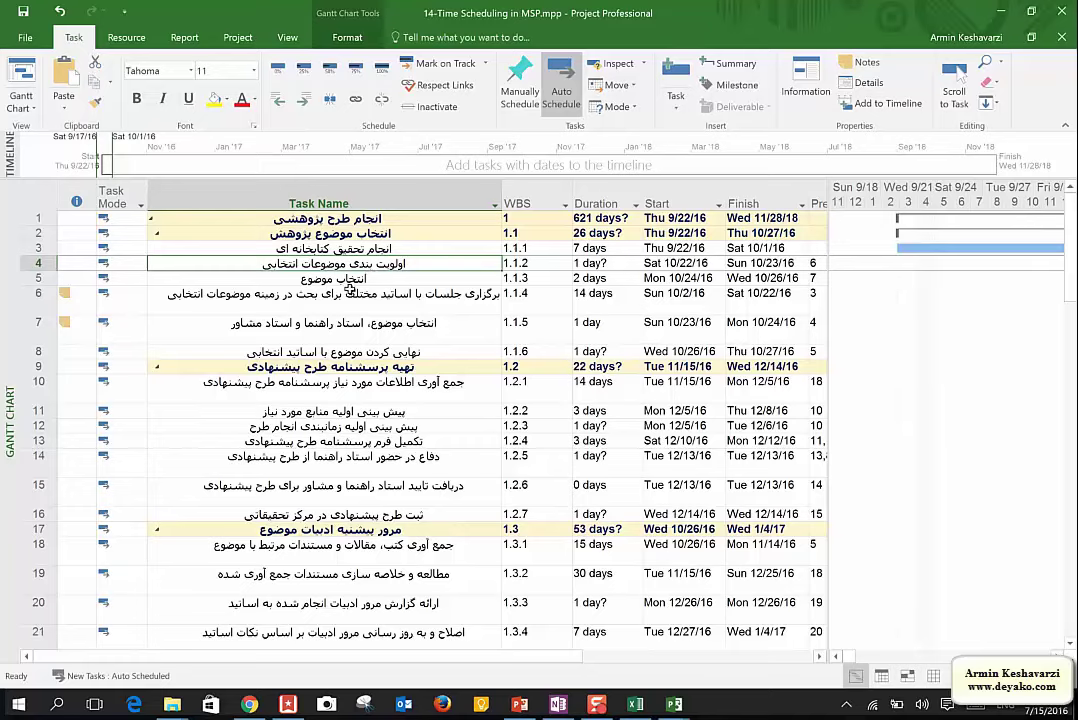
{"action": "left_click", "coordinate": [429, 233]}
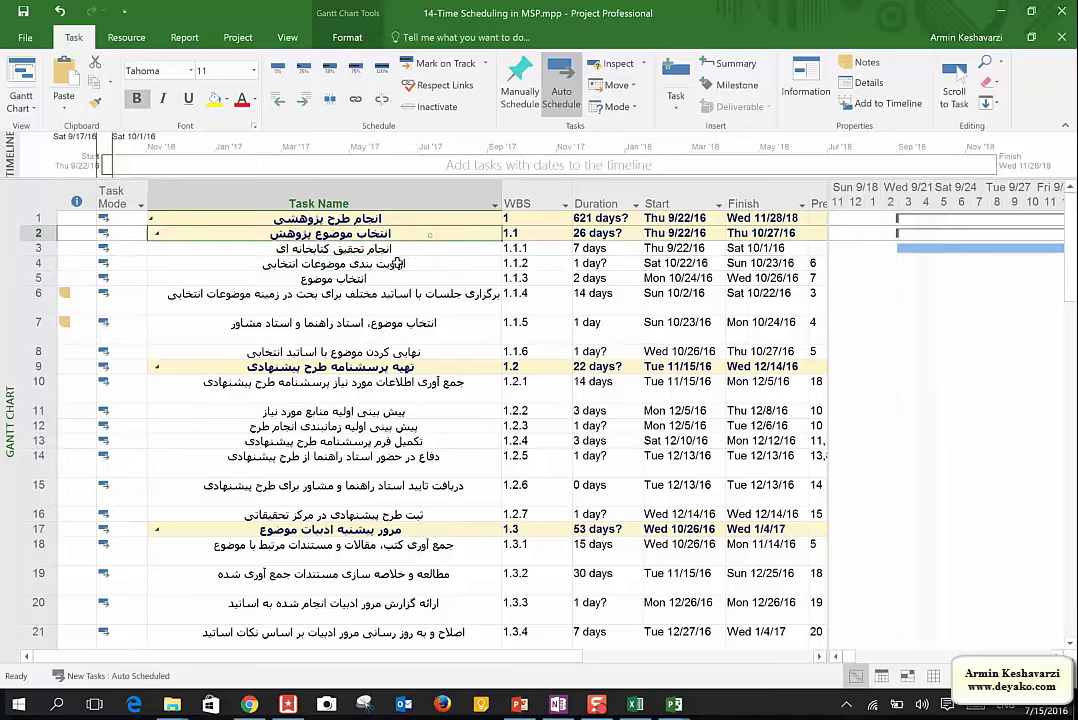
Examine the durations of the tasks from row 3 down to row 10
{"action": "left_click", "coordinate": [593, 250]}
{"action": "key", "text": "Down"}
{"action": "key", "text": "Down"}
{"action": "key", "text": "Down"}
{"action": "key", "text": "Down"}
{"action": "key", "text": "Down"}
{"action": "key", "text": "Down"}
{"action": "key", "text": "Down"}
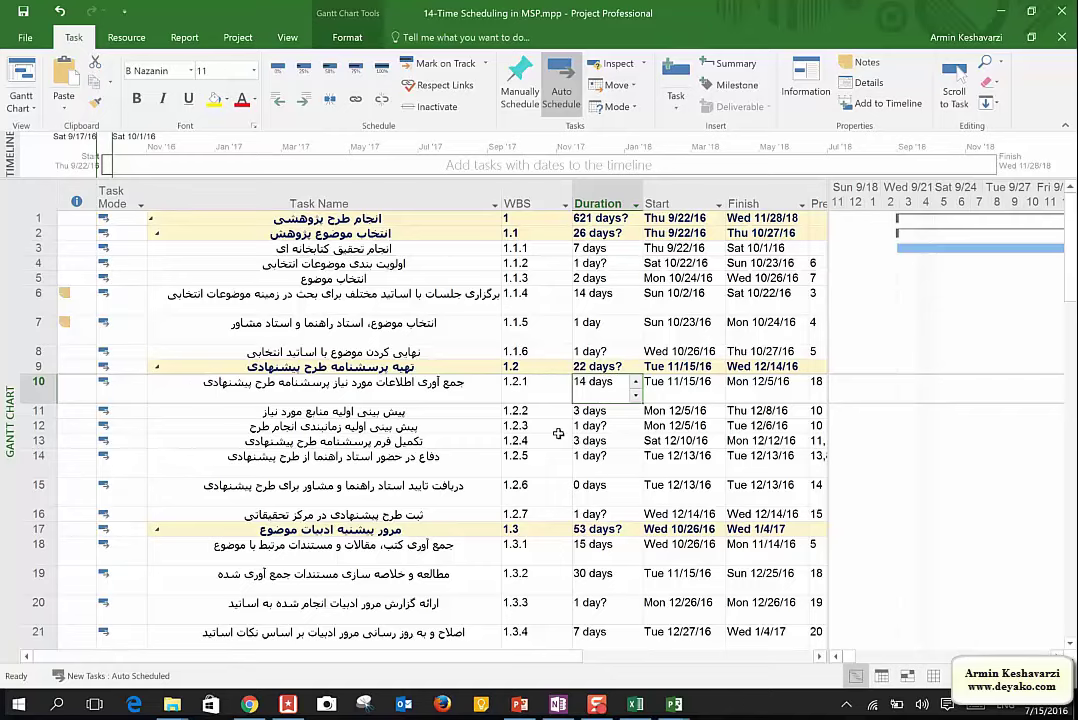
Set the duration of task 3 (WBS 1.1.1) to 7.5 days directly in the table
{"action": "left_click", "coordinate": [582, 248]}
{"action": "left_click", "coordinate": [578, 249]}
{"action": "key", "text": "BackSpace"}
{"action": "type", "text": "7.5"}
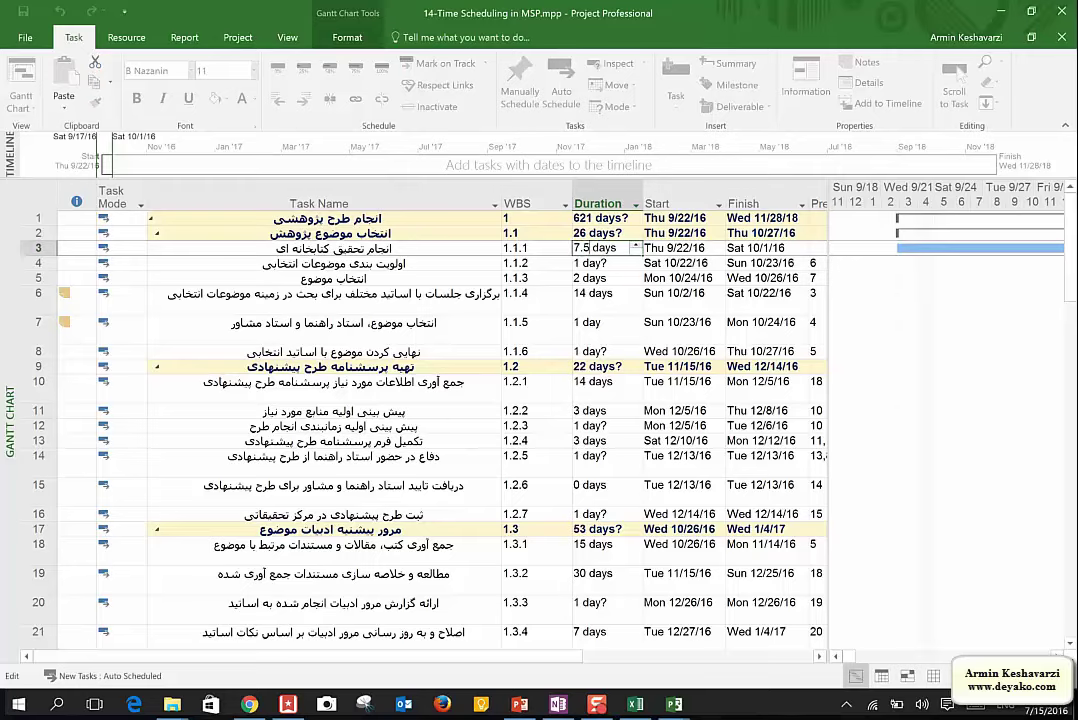
{"action": "key", "text": "Return"}
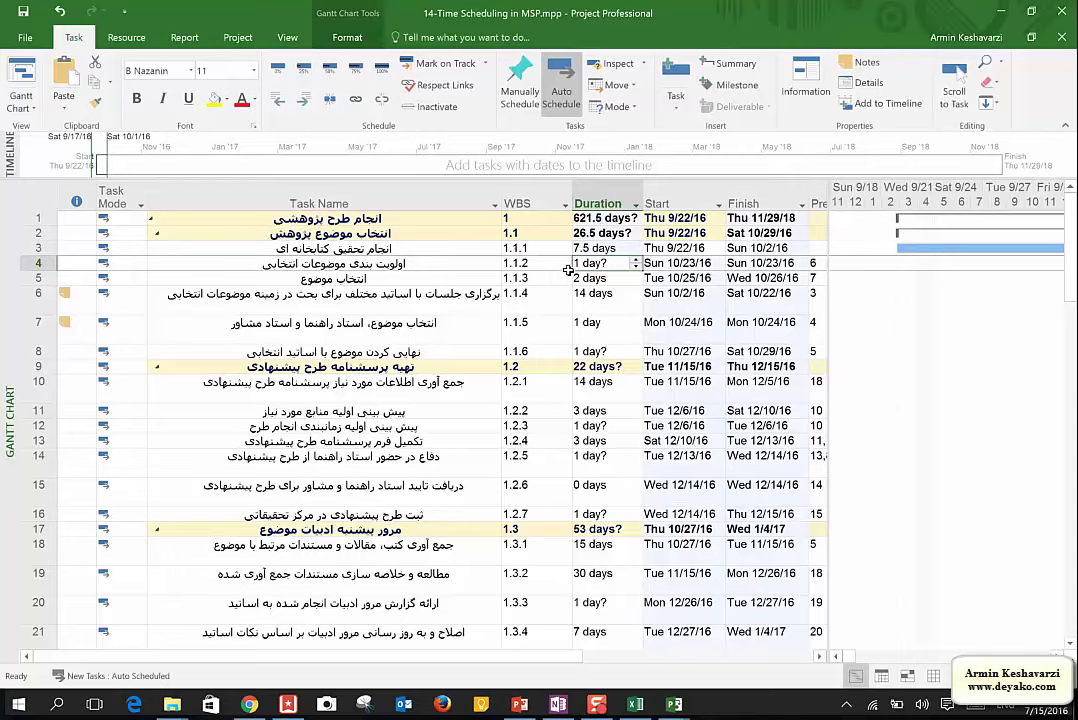
Change the duration of task 3 (WBS 1.1.1) to 7.5 minutes in its task information
{"action": "double_click", "coordinate": [598, 252]}
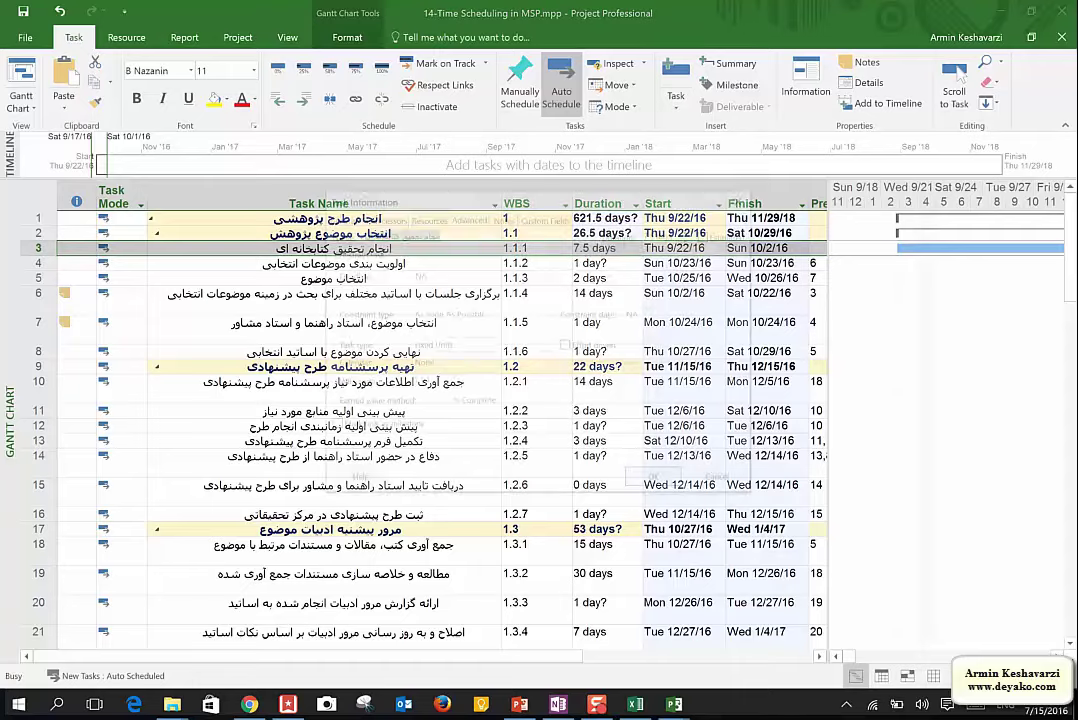
{"action": "left_click_drag", "start_coordinate": [679, 236], "coordinate": [656, 240]}
{"action": "type", "text": "s"}
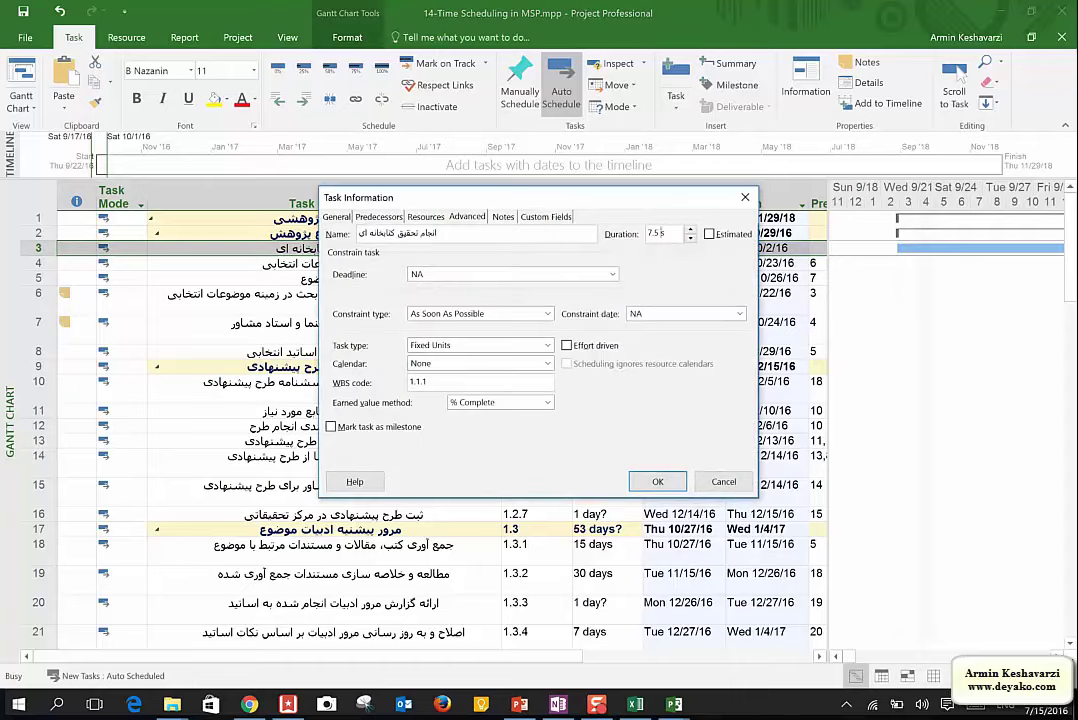
{"action": "type", "text": "m"}
{"action": "left_click", "coordinate": [645, 476]}
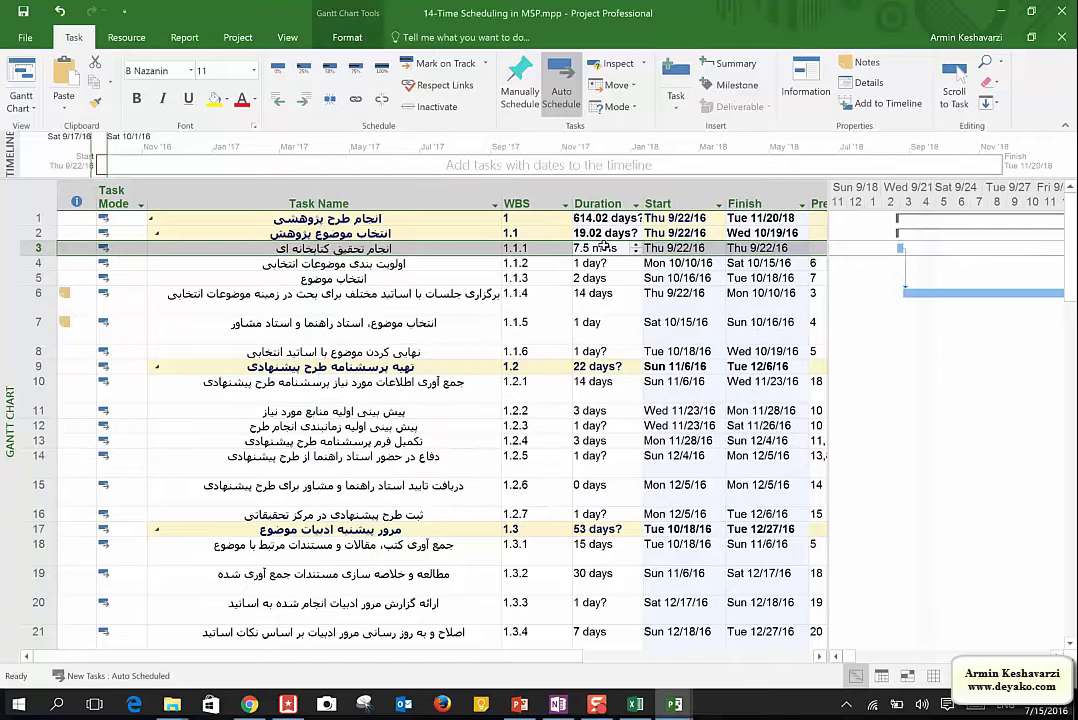
{"action": "left_click", "coordinate": [681, 233]}
{"action": "left_click", "coordinate": [689, 229]}
{"action": "left_click_drag", "start_coordinate": [670, 233], "coordinate": [642, 233]}
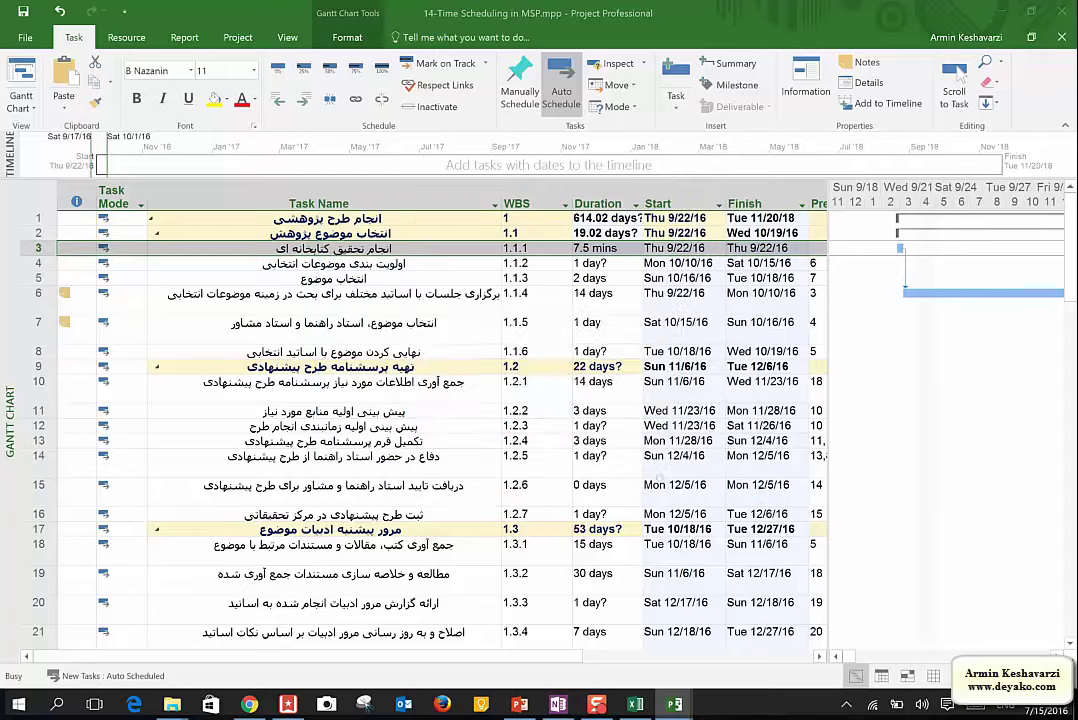
{"action": "left_click", "coordinate": [536, 399]}
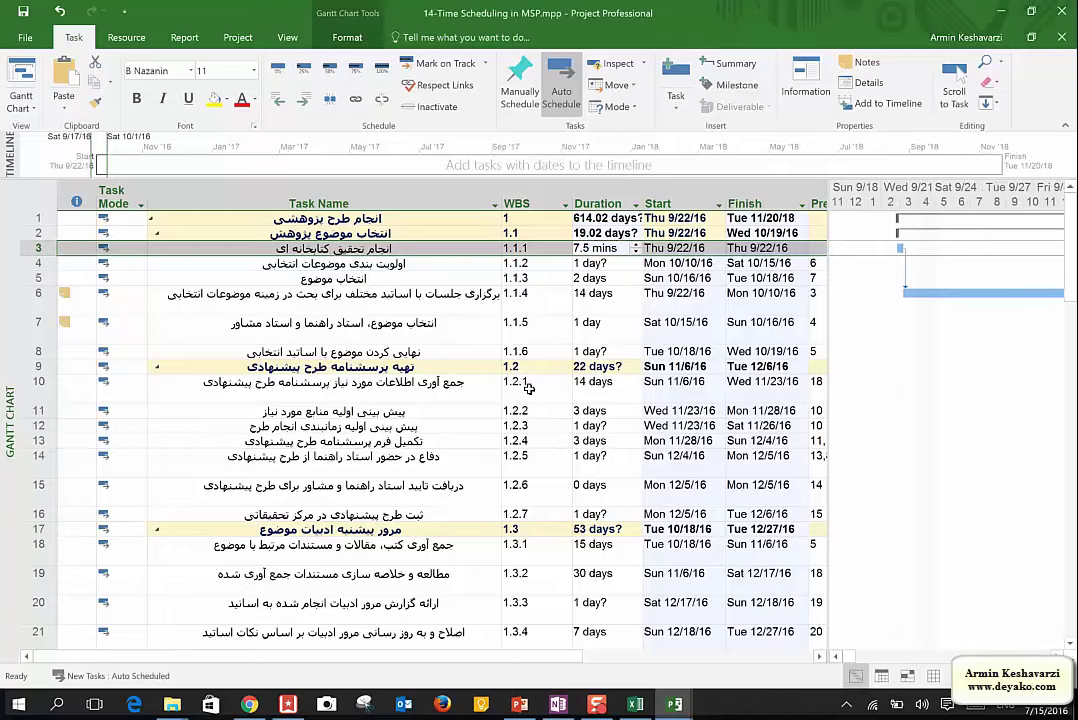
Set the duration of task 3 (WBS 1.1.1) to 8 months in its task information
{"action": "double_click", "coordinate": [663, 246]}
{"action": "left_click", "coordinate": [674, 234]}
{"action": "left_click", "coordinate": [690, 238]}
{"action": "left_click", "coordinate": [690, 229]}
{"action": "left_click", "coordinate": [690, 229]}
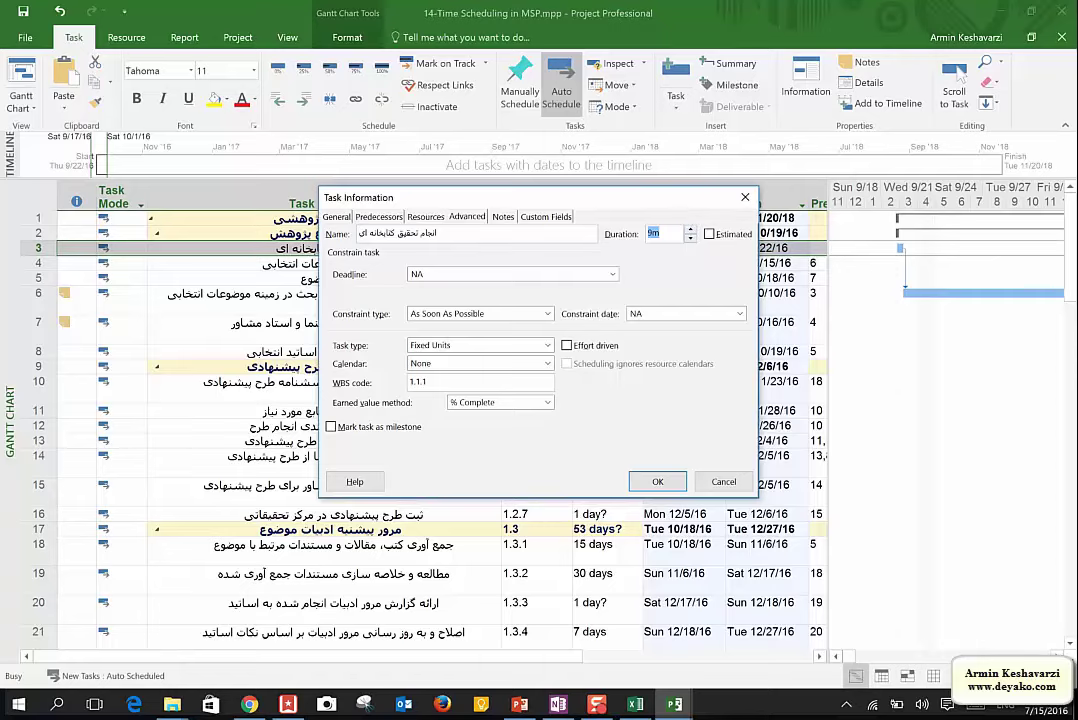
{"action": "type", "text": "8 mo"}
{"action": "left_click", "coordinate": [656, 481]}
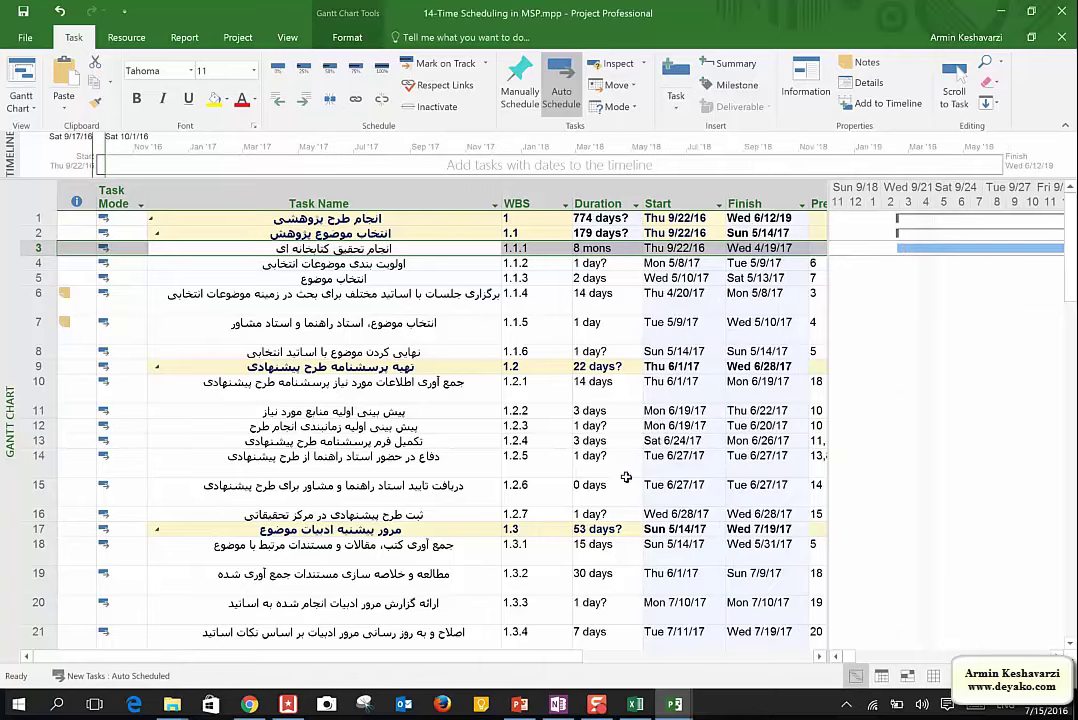
Try to give task 3 (WBS 1.1.1) a duration in years, entering the unit as "y" and as "years"
{"action": "double_click", "coordinate": [633, 247]}
{"action": "double_click", "coordinate": [664, 232]}
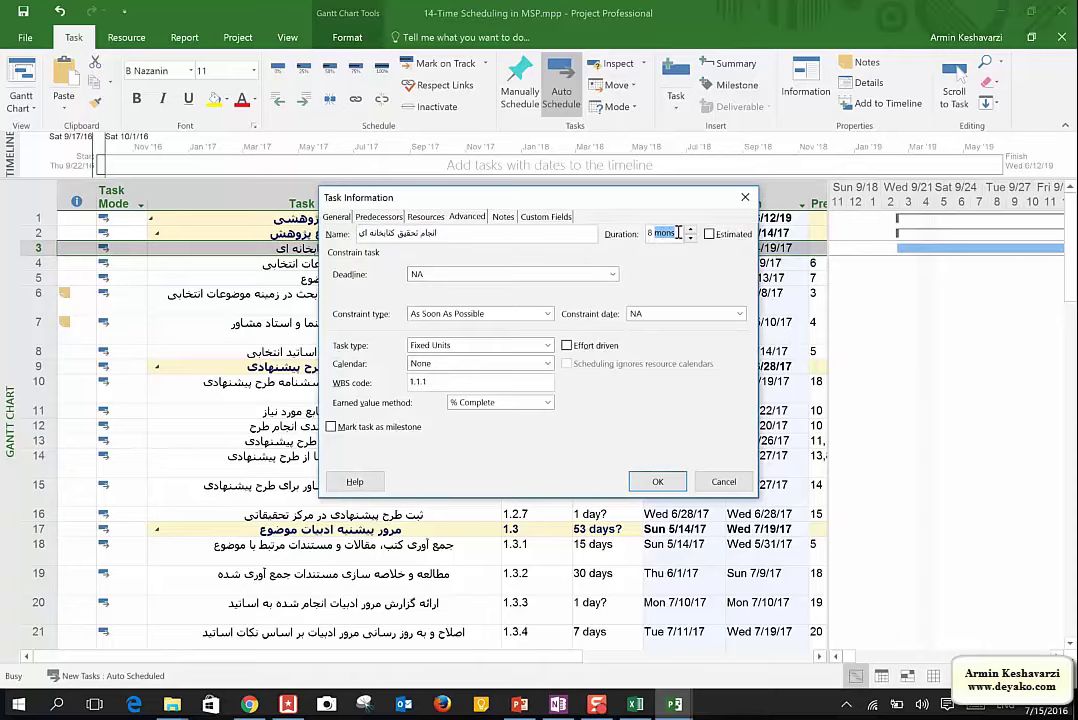
{"action": "type", "text": "y"}
{"action": "left_click", "coordinate": [659, 480]}
{"action": "left_click", "coordinate": [533, 395]}
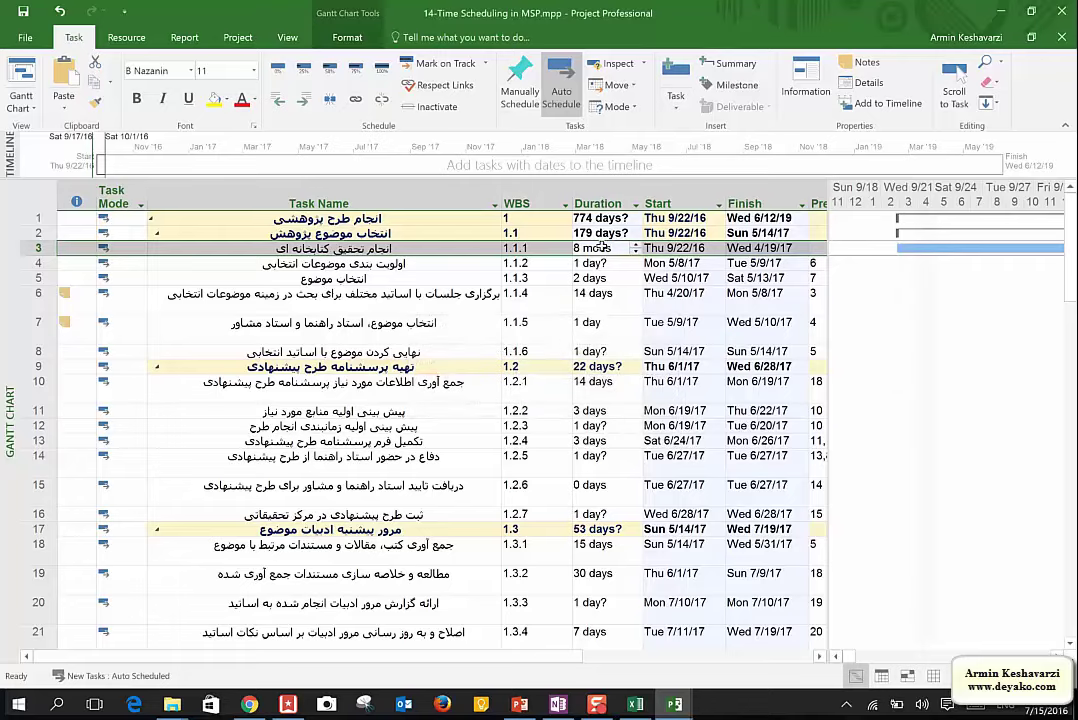
{"action": "double_click", "coordinate": [600, 247]}
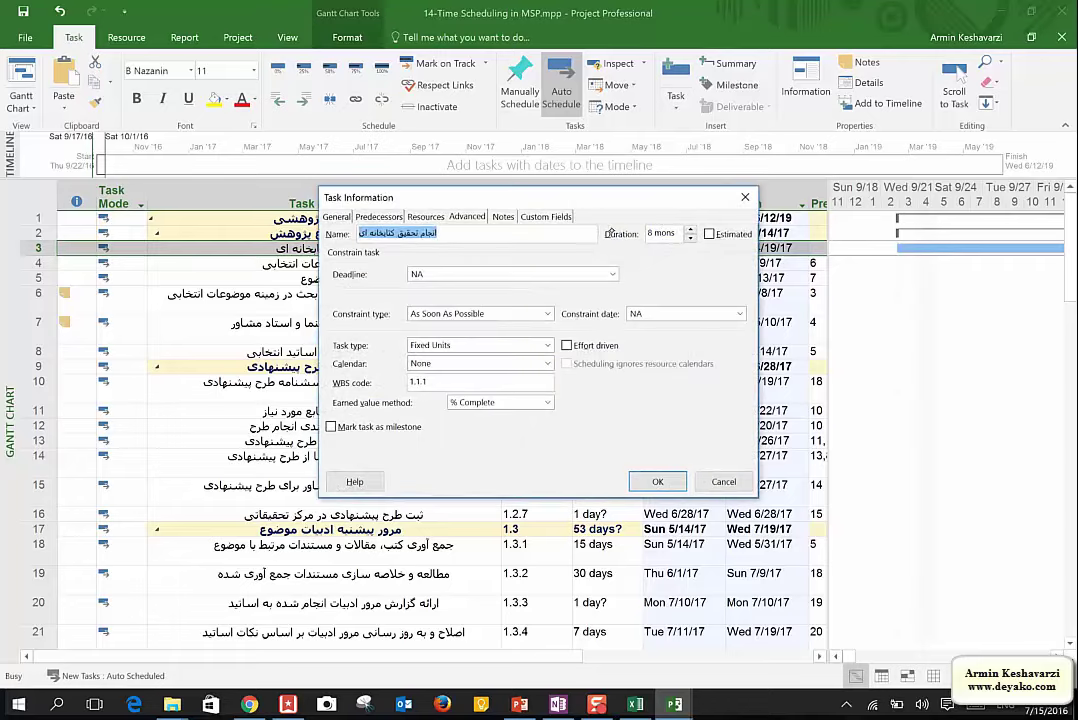
{"action": "double_click", "coordinate": [662, 231]}
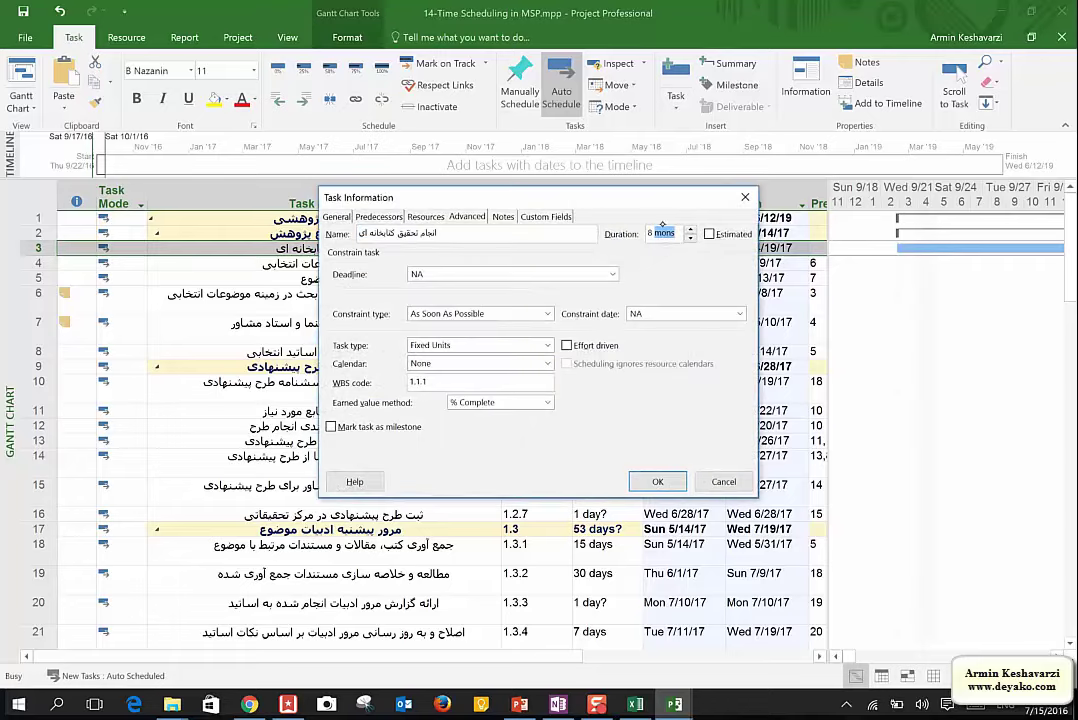
{"action": "type", "text": "years"}
{"action": "key", "text": "Return"}
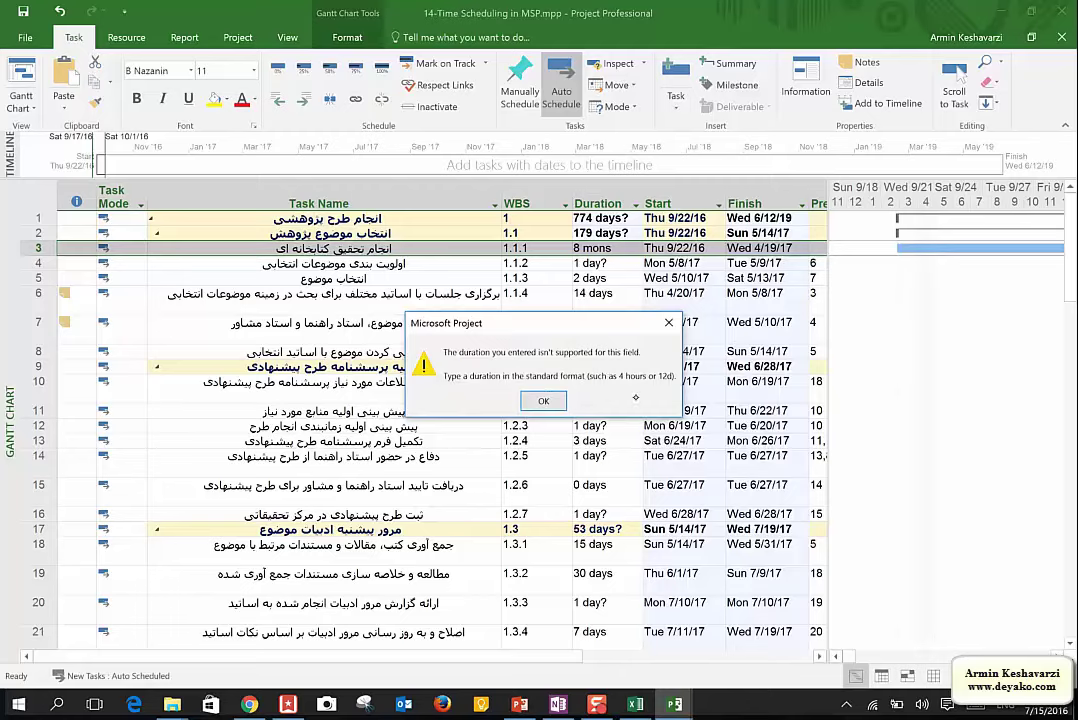
{"action": "left_click", "coordinate": [543, 400]}
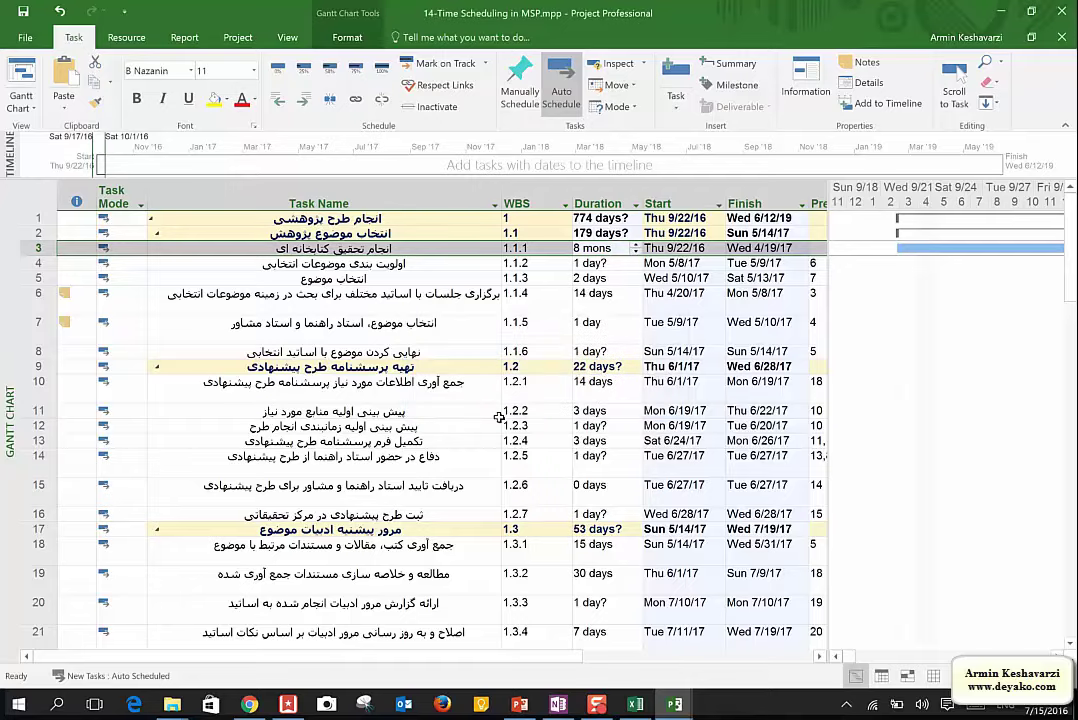
Set the project's scheduling options so that duration is entered in weeks
{"action": "left_click", "coordinate": [25, 37]}
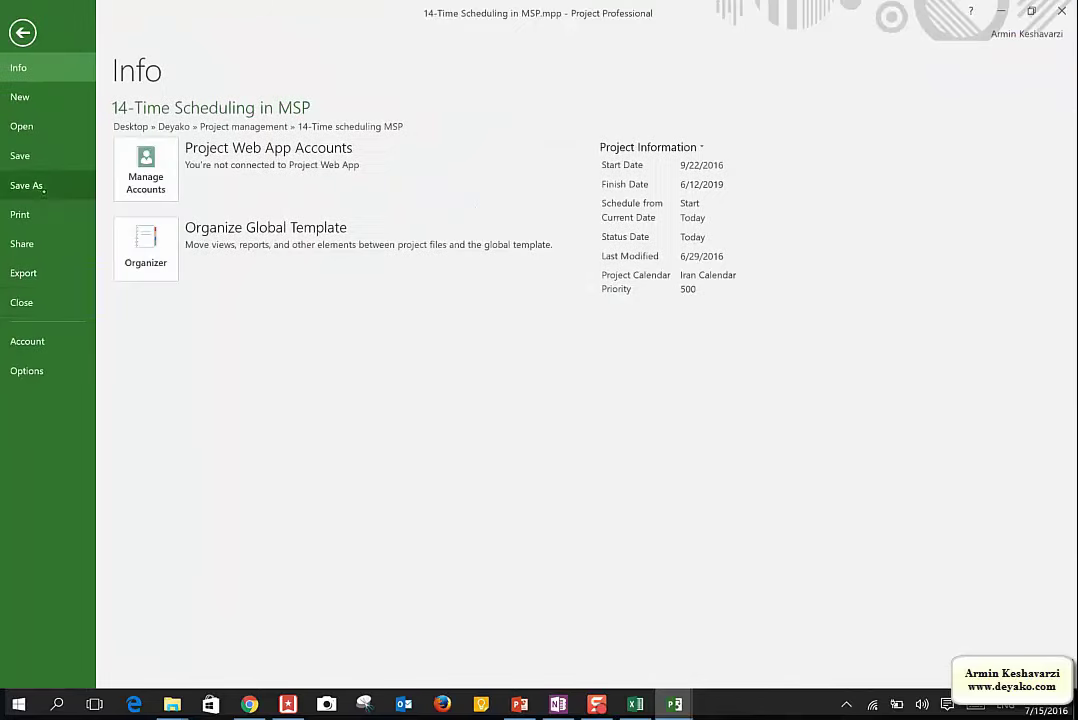
{"action": "left_click", "coordinate": [36, 366]}
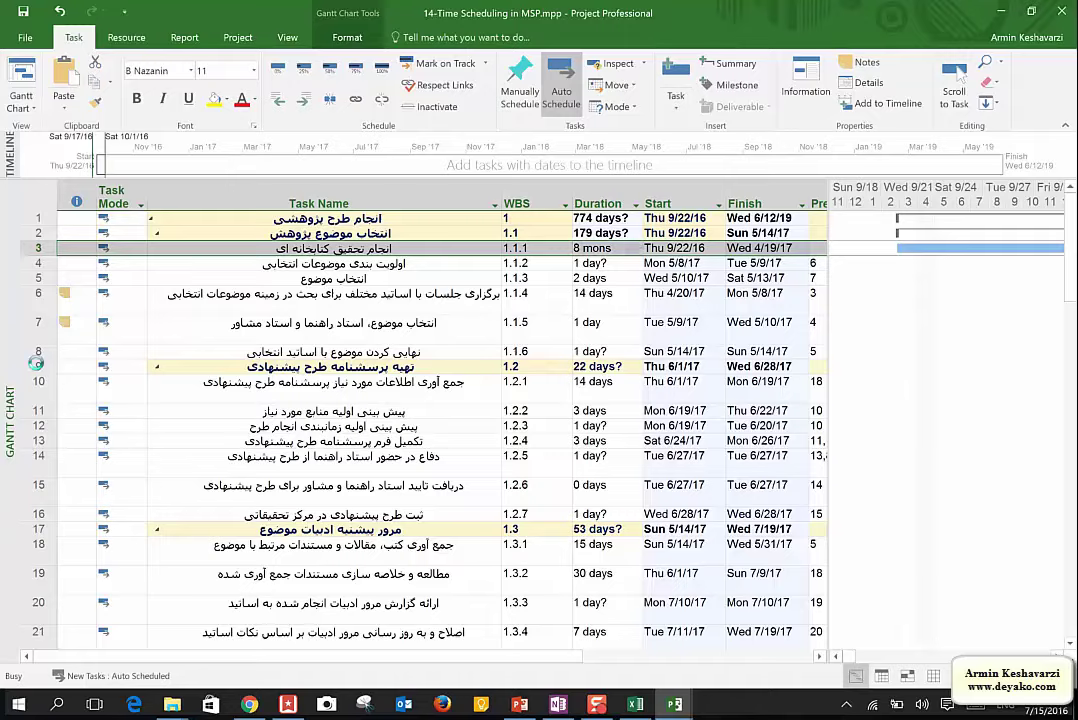
{"action": "left_click", "coordinate": [241, 157]}
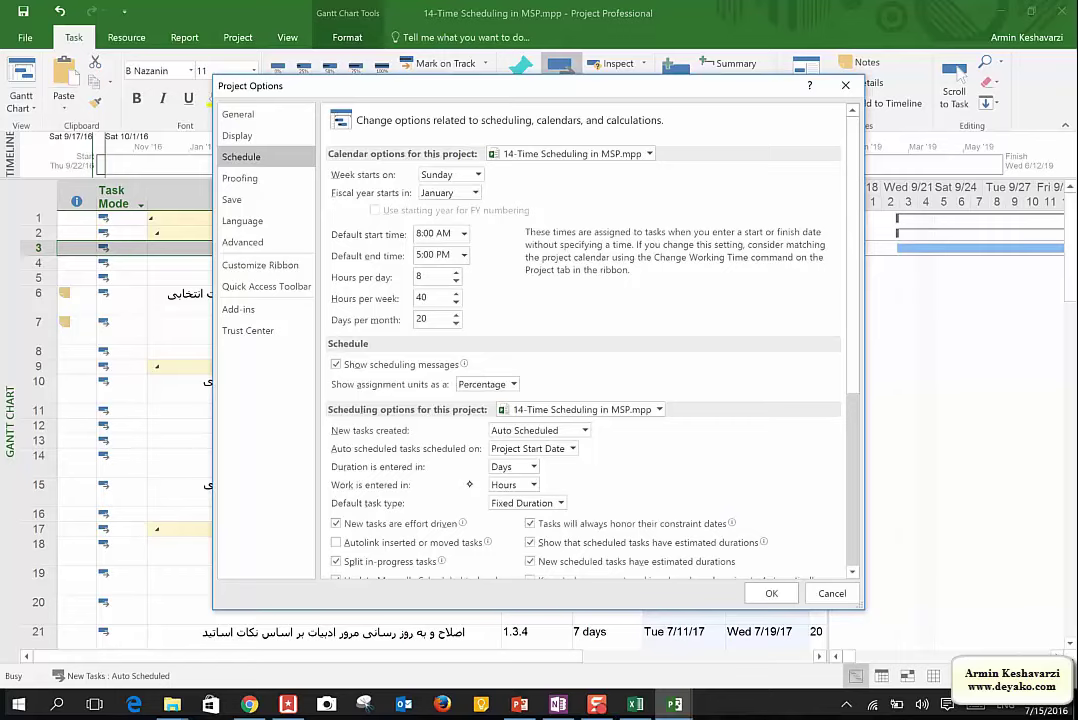
{"action": "left_click", "coordinate": [534, 467]}
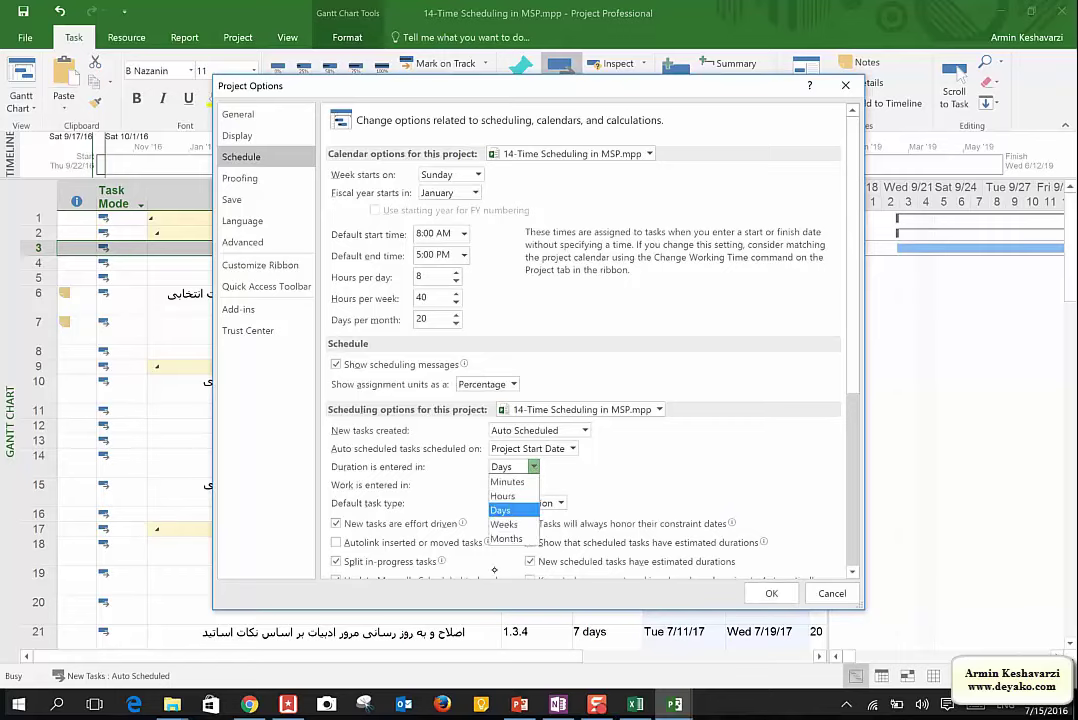
{"action": "left_click", "coordinate": [519, 539]}
{"action": "left_click", "coordinate": [534, 467]}
{"action": "left_click", "coordinate": [519, 521]}
{"action": "left_click", "coordinate": [534, 467]}
{"action": "left_click", "coordinate": [519, 505]}
{"action": "left_click", "coordinate": [534, 467]}
{"action": "left_click", "coordinate": [519, 521]}
{"action": "left_click", "coordinate": [771, 593]}
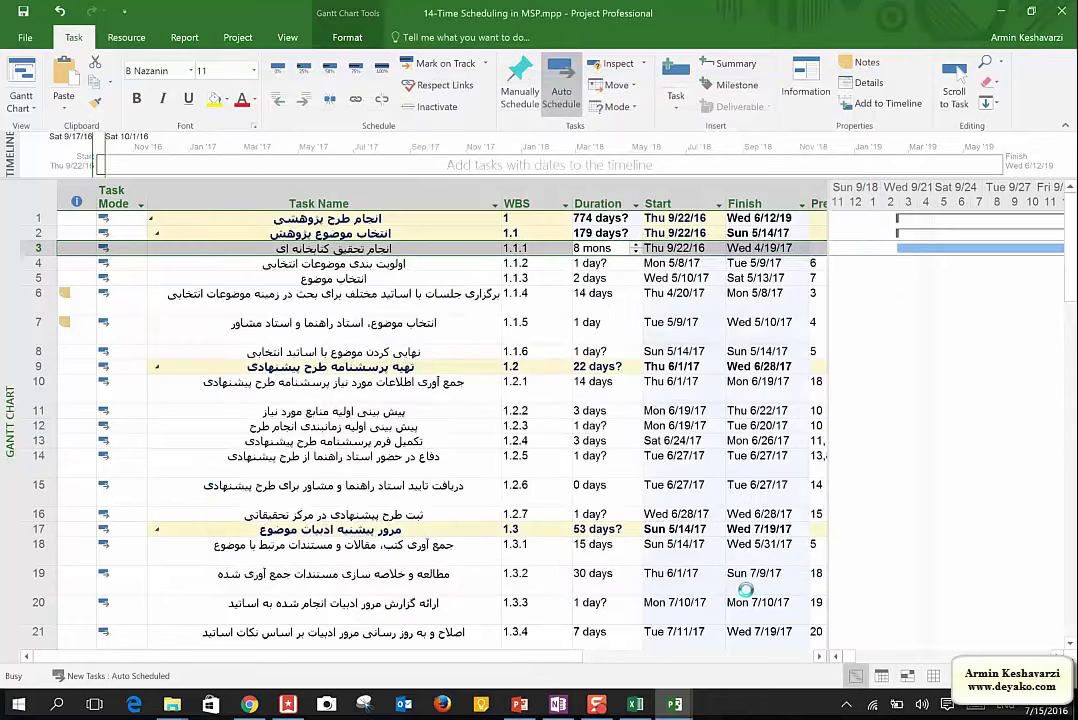
Set the duration of task 4 (WBS 1.1.2) to 8 weeks
{"action": "key", "text": "Return"}
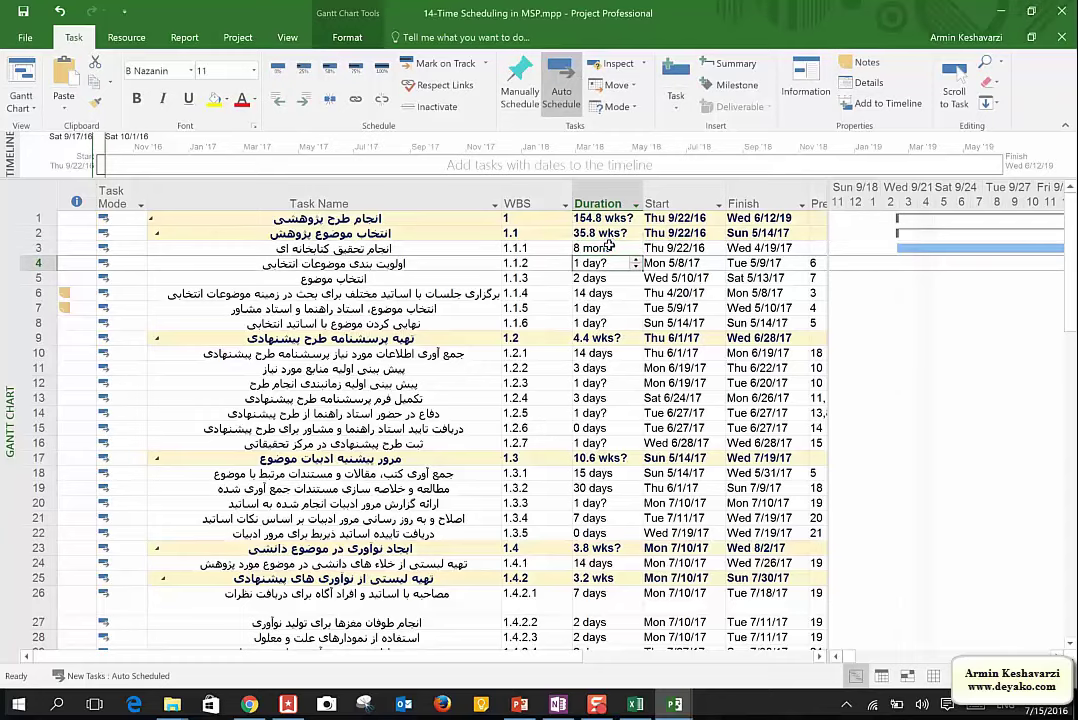
{"action": "type", "text": "8 w"}
{"action": "key", "text": "Return"}
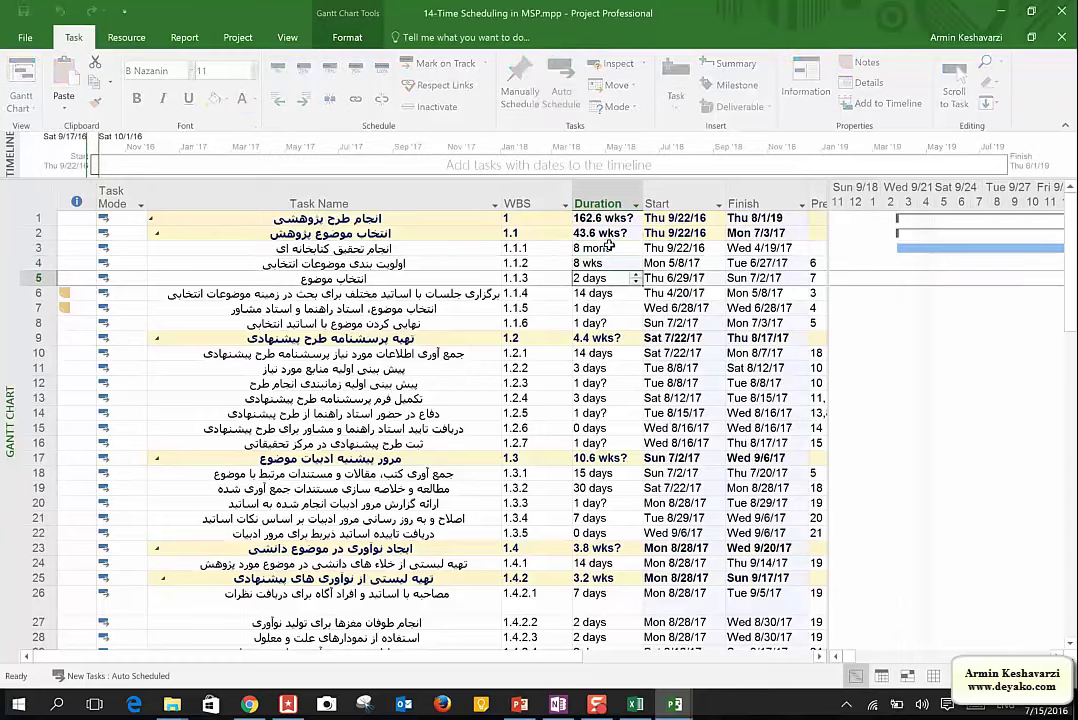
Set the duration of task 4 (WBS 1.1.2) to 12 months
{"action": "left_click", "coordinate": [609, 247]}
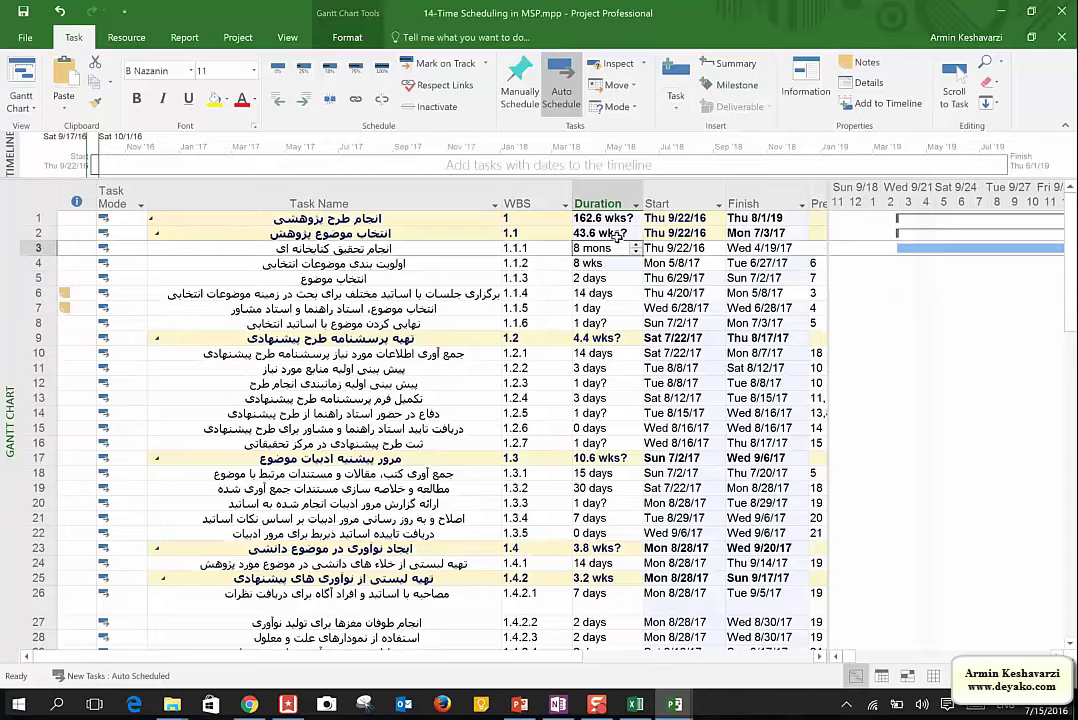
{"action": "left_click", "coordinate": [625, 261]}
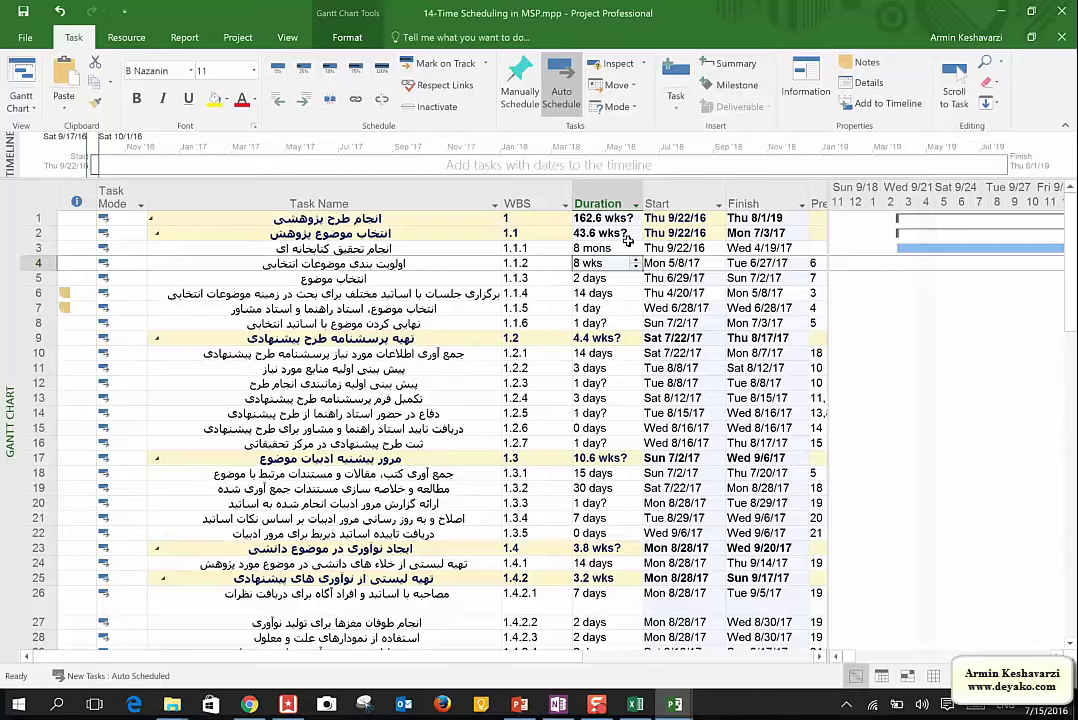
{"action": "type", "text": "12 mons"}
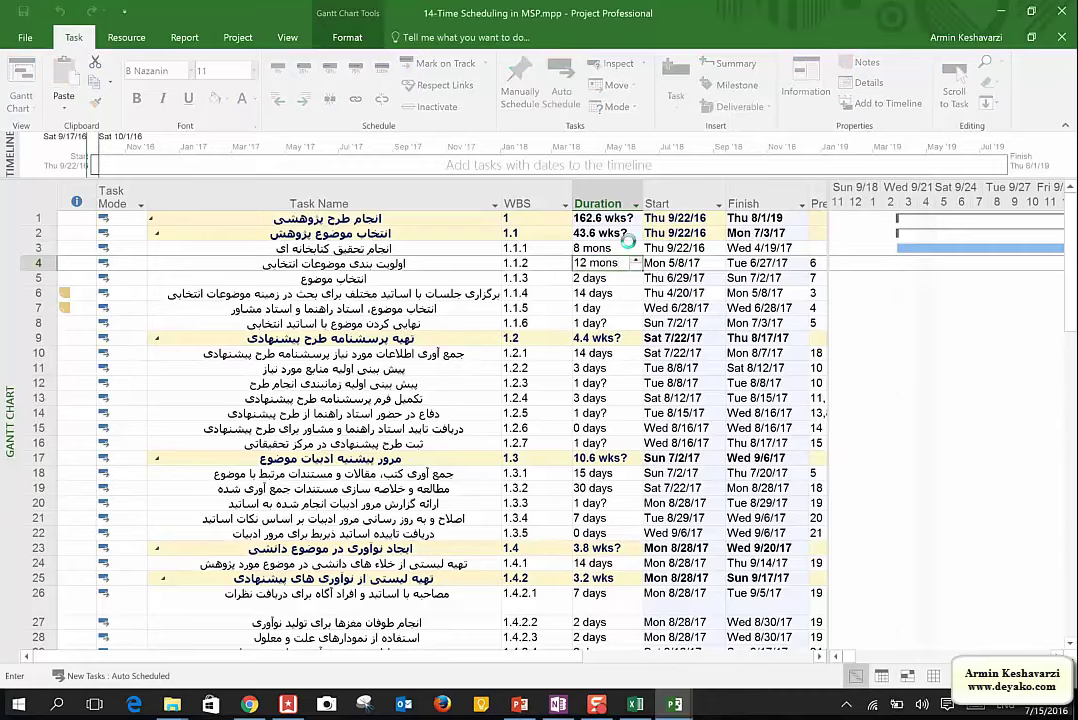
{"action": "key", "text": "Return"}
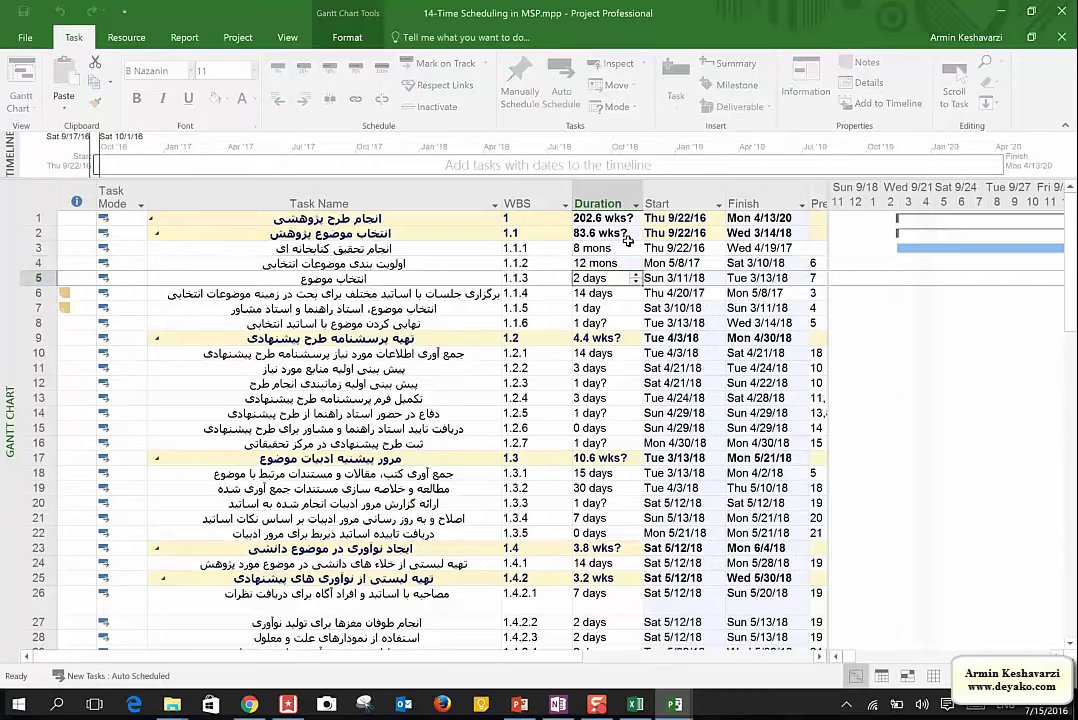
{"action": "key", "text": "Up"}
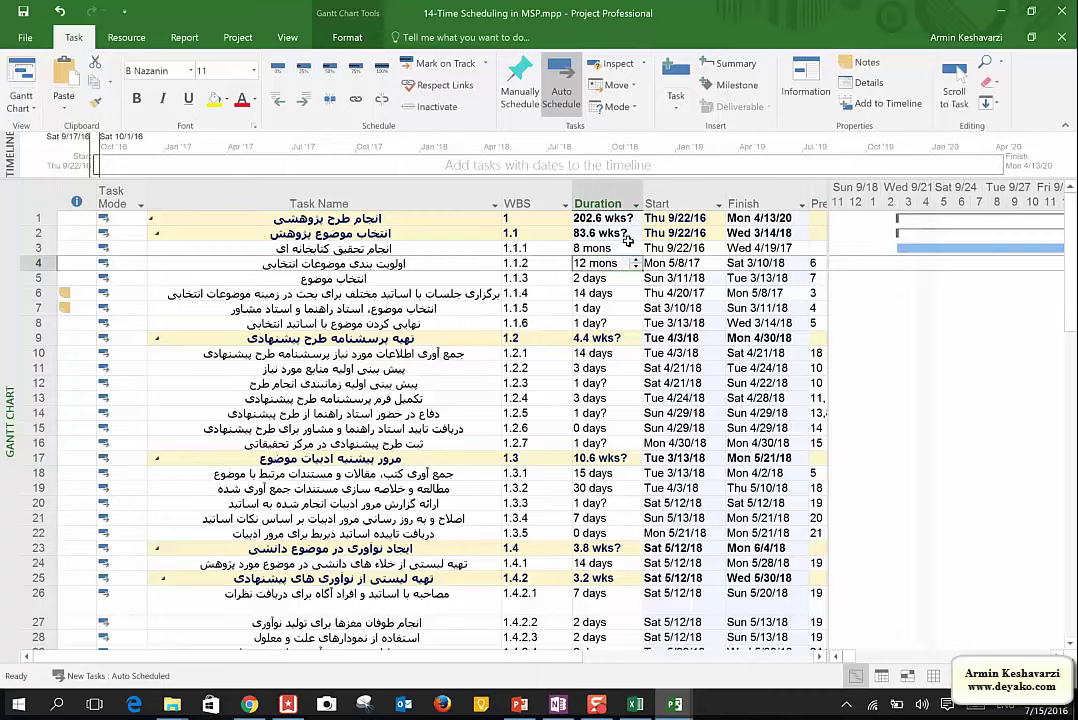
{"action": "left_click", "coordinate": [584, 517]}
{"action": "left_click", "coordinate": [672, 443]}
{"action": "left_click", "coordinate": [600, 233]}
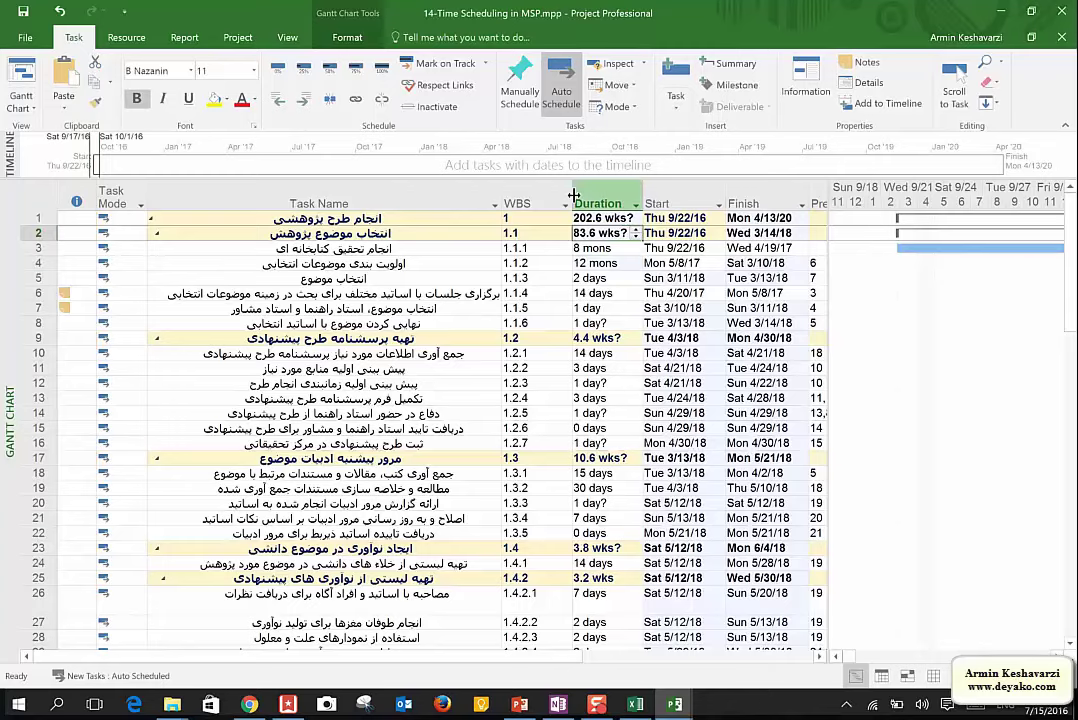
Review the durations of the subtasks under summary task 1.1, selecting those of tasks 3 to 8
{"action": "left_click", "coordinate": [27, 234]}
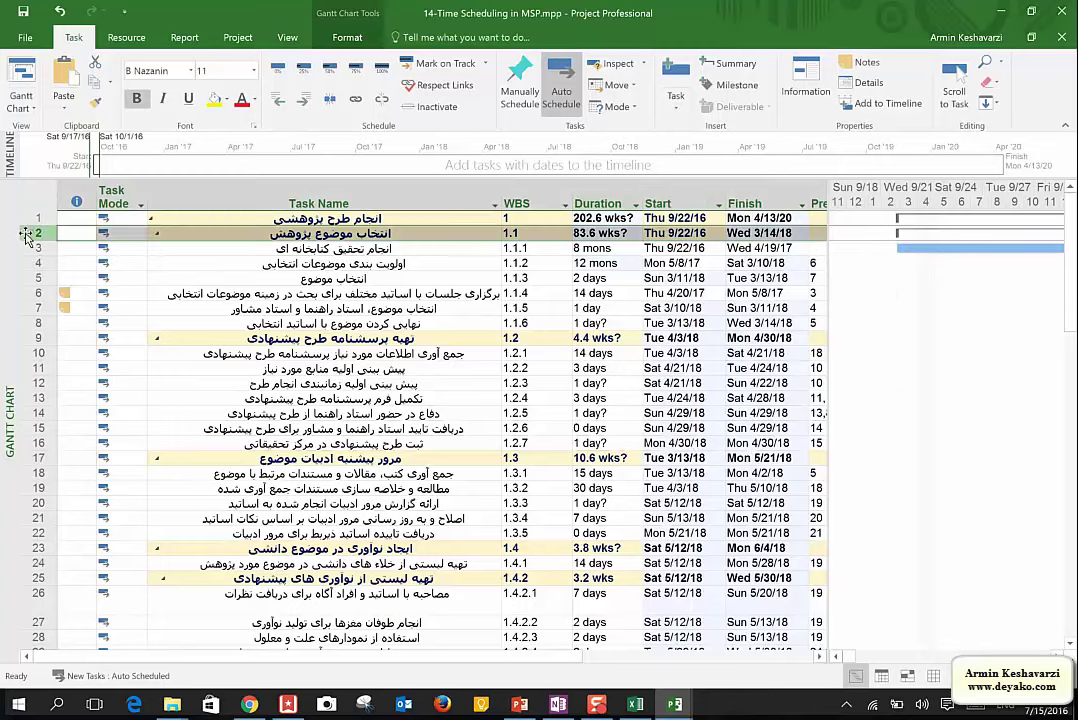
{"action": "left_click", "coordinate": [605, 248]}
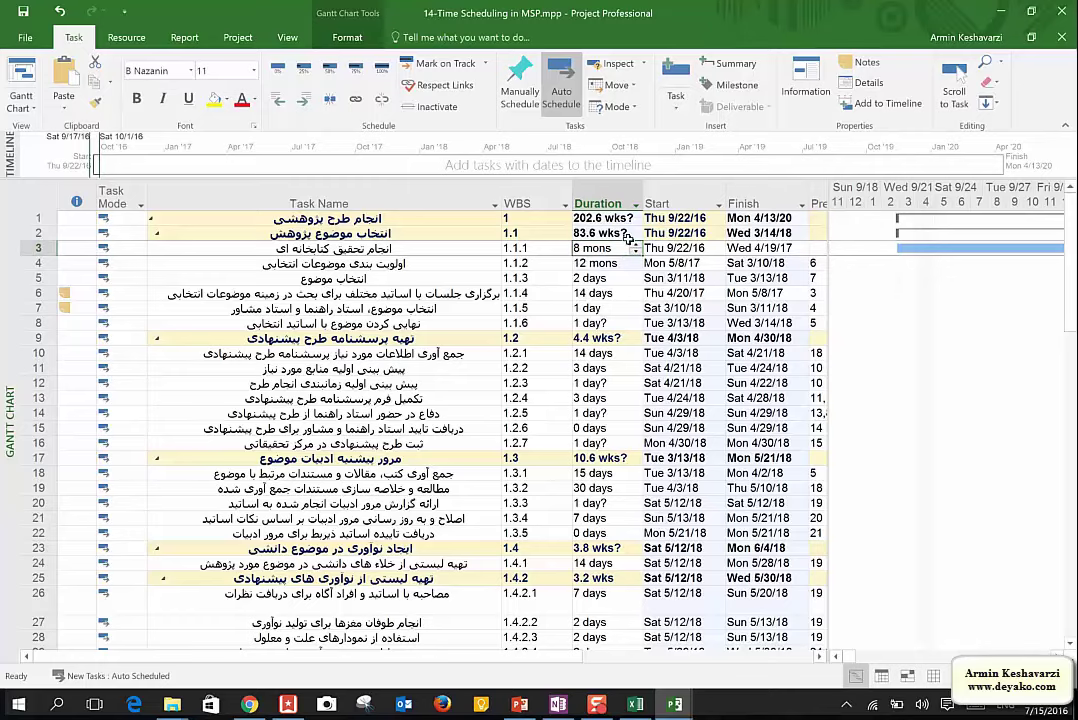
{"action": "key", "text": "shift+Down"}
{"action": "key", "text": "shift+Down"}
{"action": "key", "text": "shift+Down"}
{"action": "key", "text": "shift+Down"}
{"action": "key", "text": "shift+Down"}
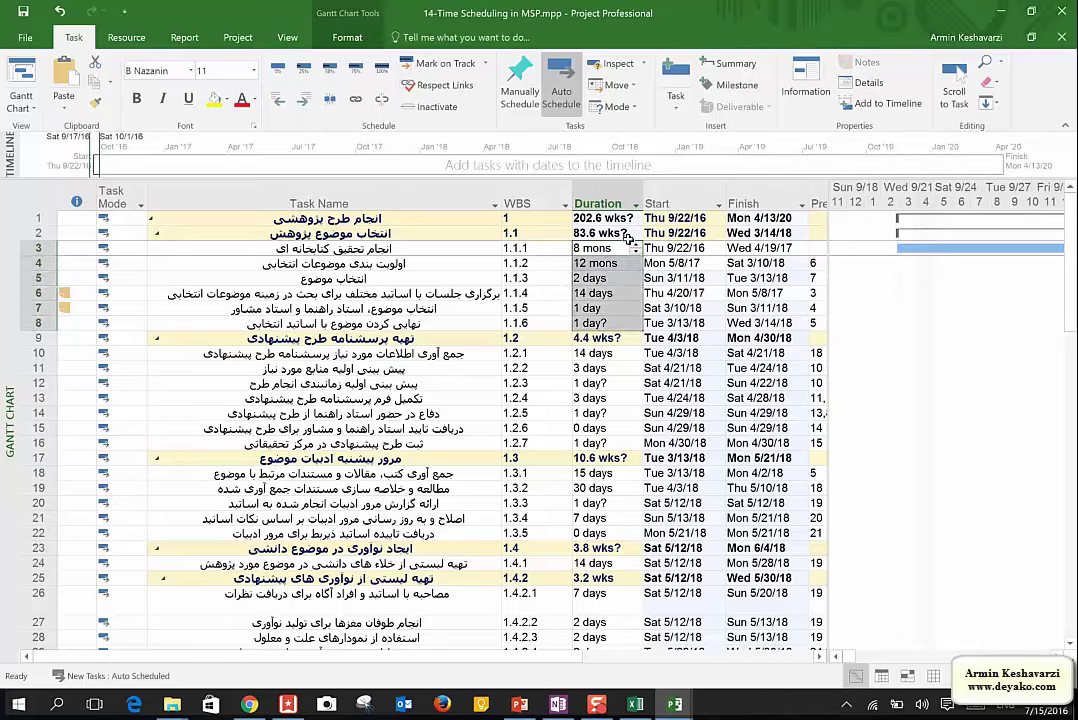
Set the duration of task 8 (WBS 1.1.6) to 5 days
{"action": "left_click", "coordinate": [618, 323]}
{"action": "left_click", "coordinate": [636, 319]}
{"action": "left_click", "coordinate": [636, 319]}
{"action": "left_click", "coordinate": [636, 319]}
{"action": "left_click", "coordinate": [636, 319]}
{"action": "left_click", "coordinate": [576, 230]}
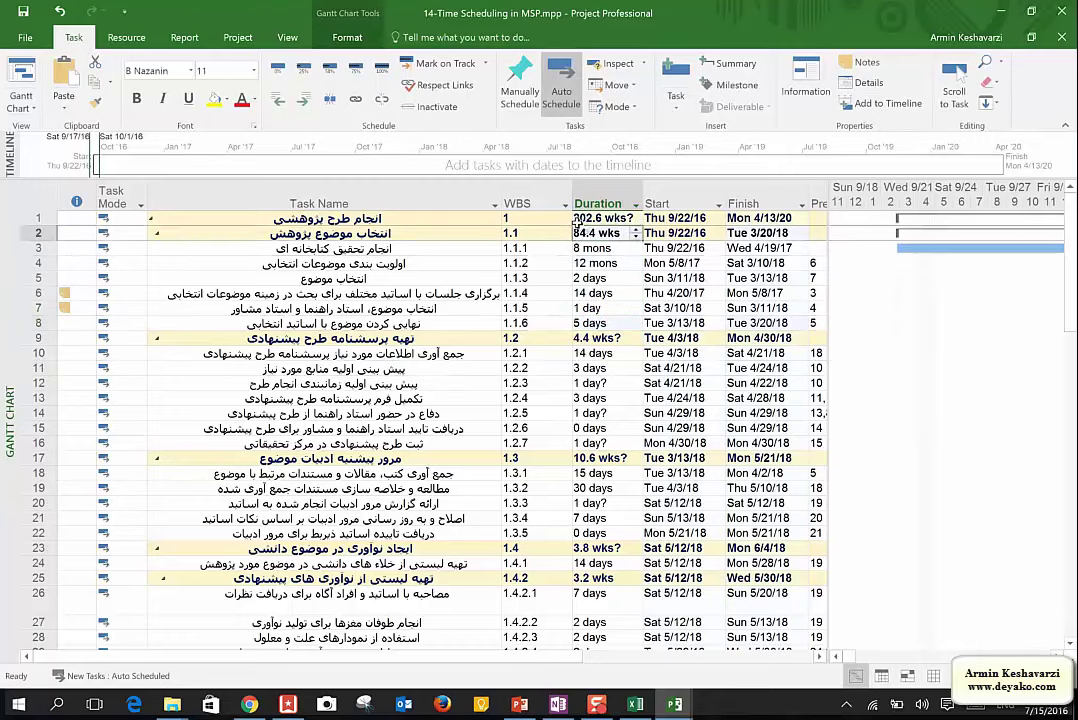
{"action": "left_click", "coordinate": [588, 264]}
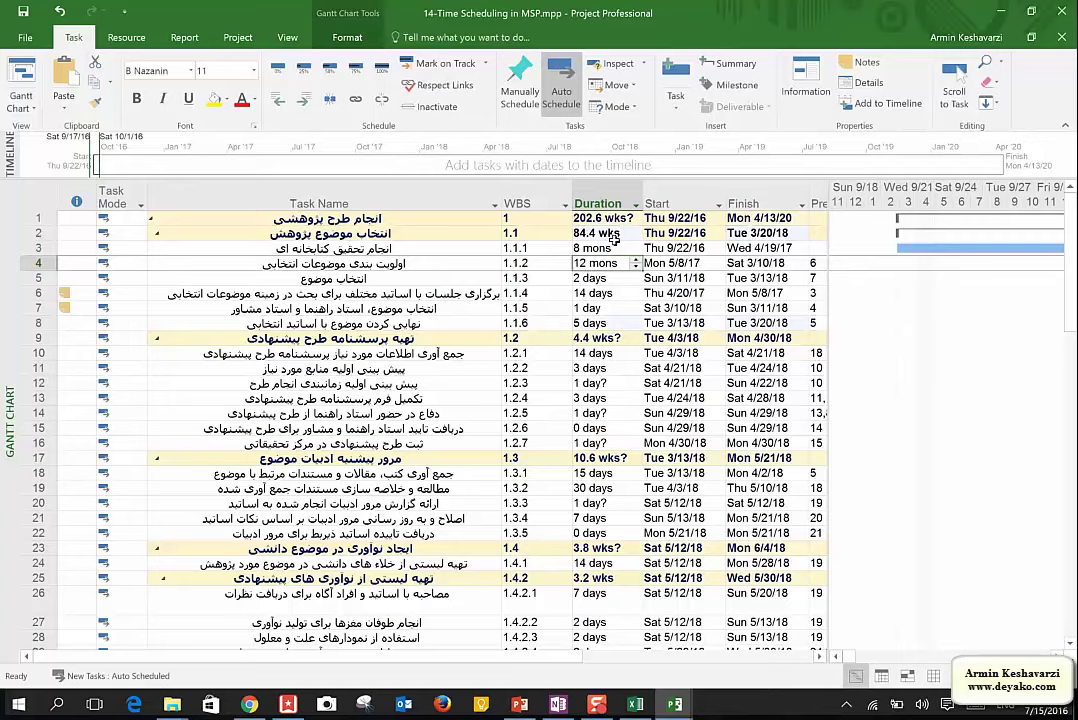
Set the duration of task 13 (WBS 1.2.4) to 1 day
{"action": "left_click", "coordinate": [601, 398]}
{"action": "type", "text": "1"}
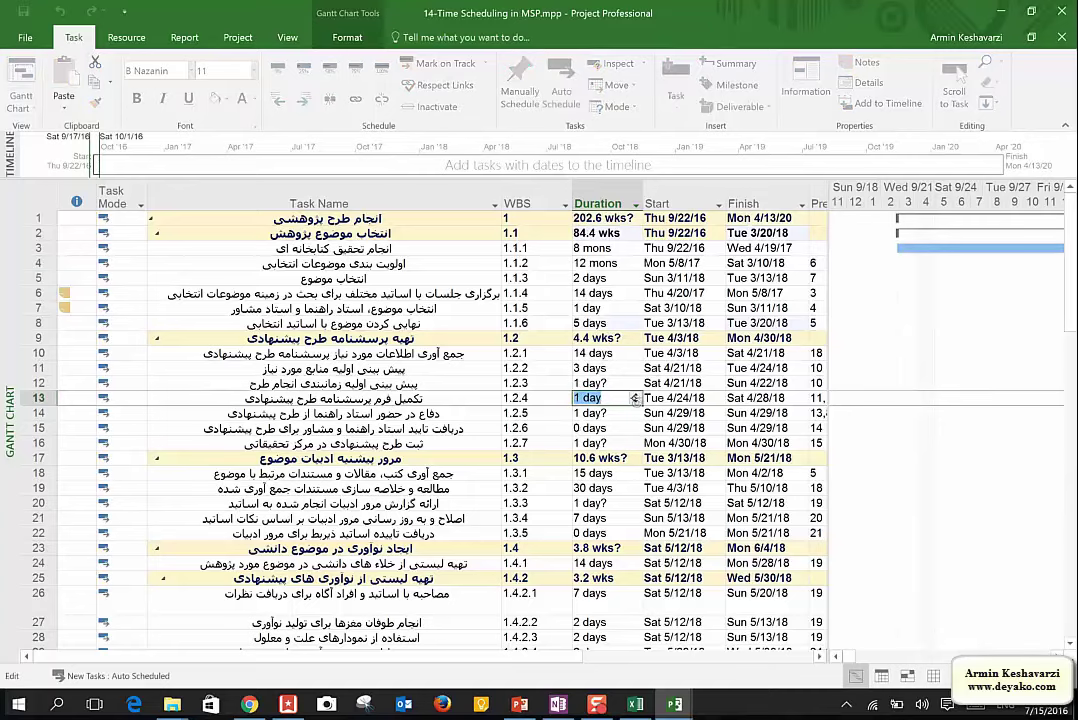
{"action": "left_click", "coordinate": [616, 428]}
{"action": "double_click", "coordinate": [510, 398]}
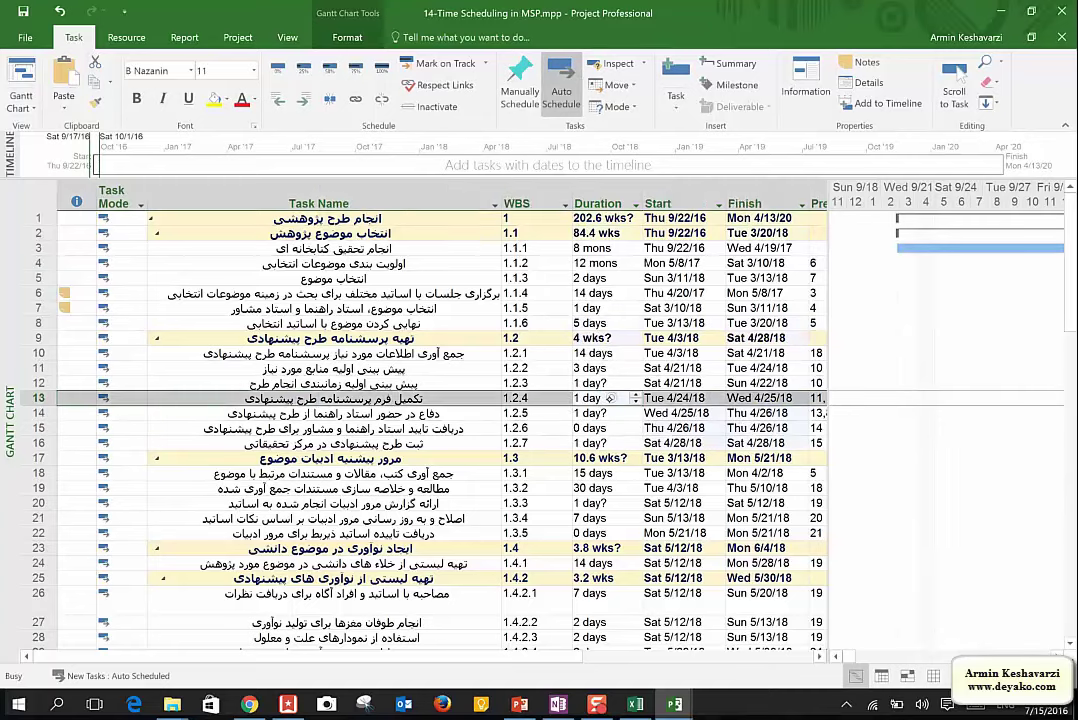
{"action": "left_click", "coordinate": [723, 480]}
Set the duration of task 14 (WBS 1.2.5) to 4 days
{"action": "left_click", "coordinate": [630, 412]}
{"action": "left_click", "coordinate": [636, 408]}
{"action": "left_click", "coordinate": [636, 408]}
{"action": "left_click", "coordinate": [636, 408]}
{"action": "left_click", "coordinate": [608, 445]}
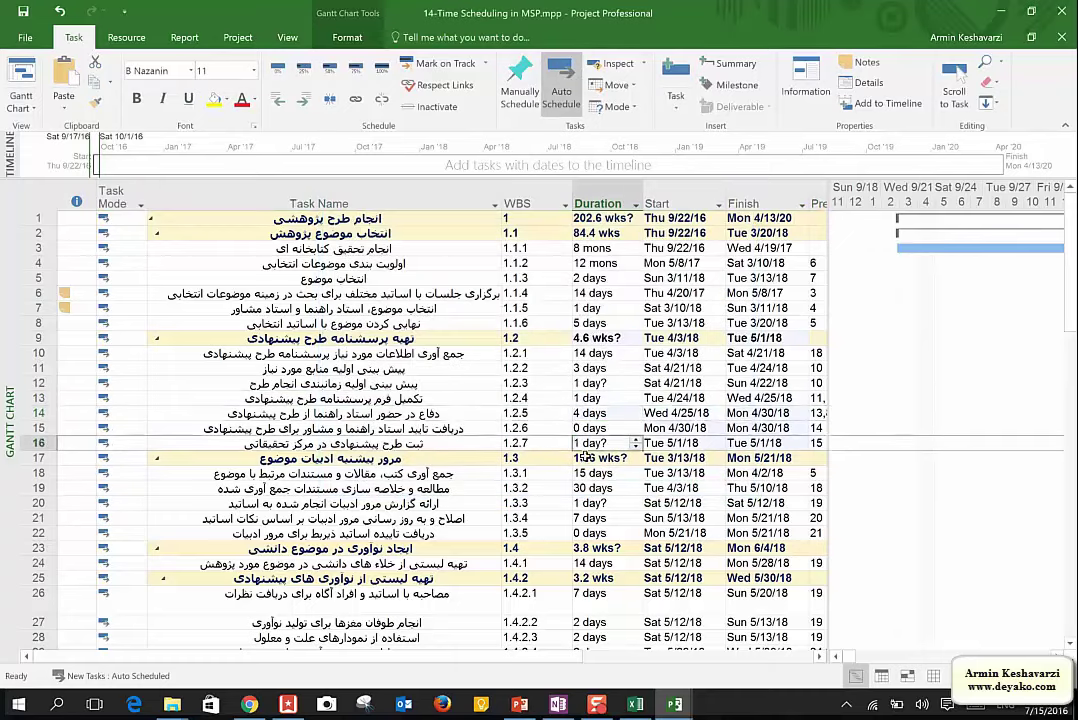
{"action": "left_click", "coordinate": [614, 416]}
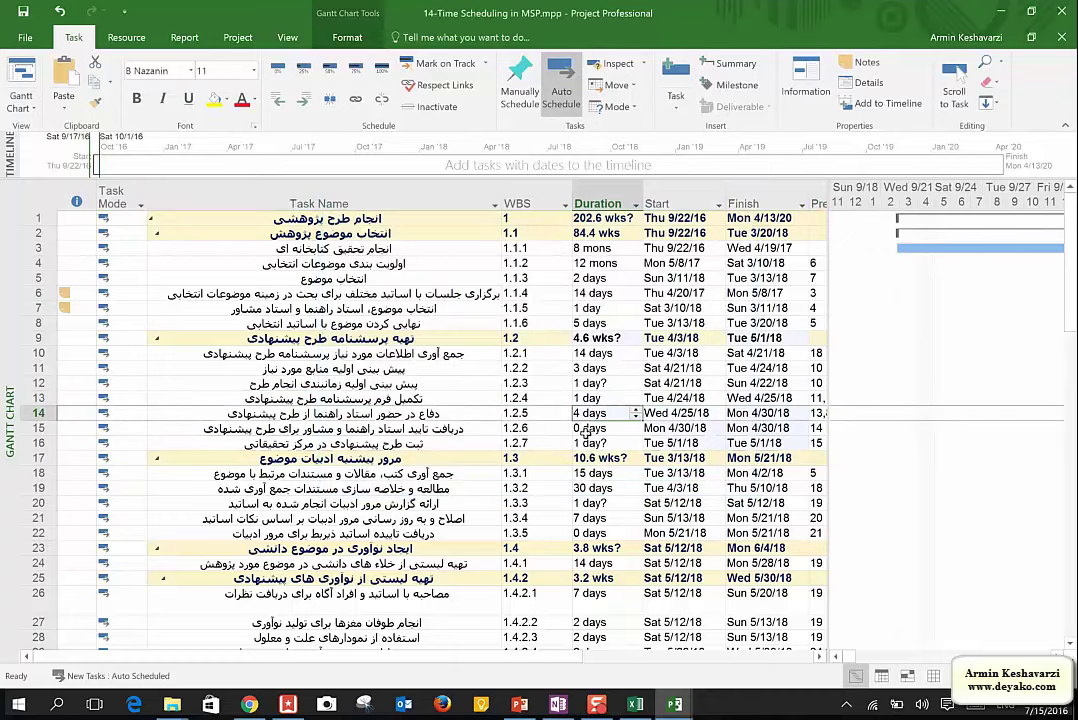
Mark the duration of task 3 (WBS 1.1.1) as estimated in its task information
{"action": "double_click", "coordinate": [600, 248]}
{"action": "left_click", "coordinate": [710, 234]}
{"action": "left_click", "coordinate": [657, 481]}
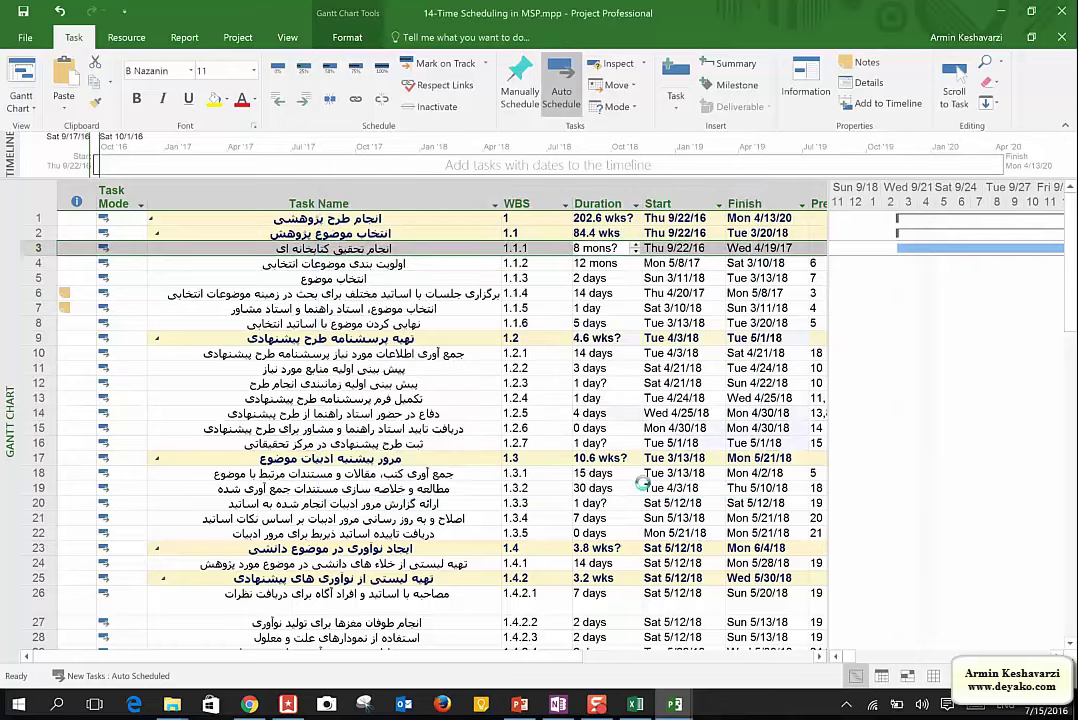
{"action": "left_click", "coordinate": [595, 279]}
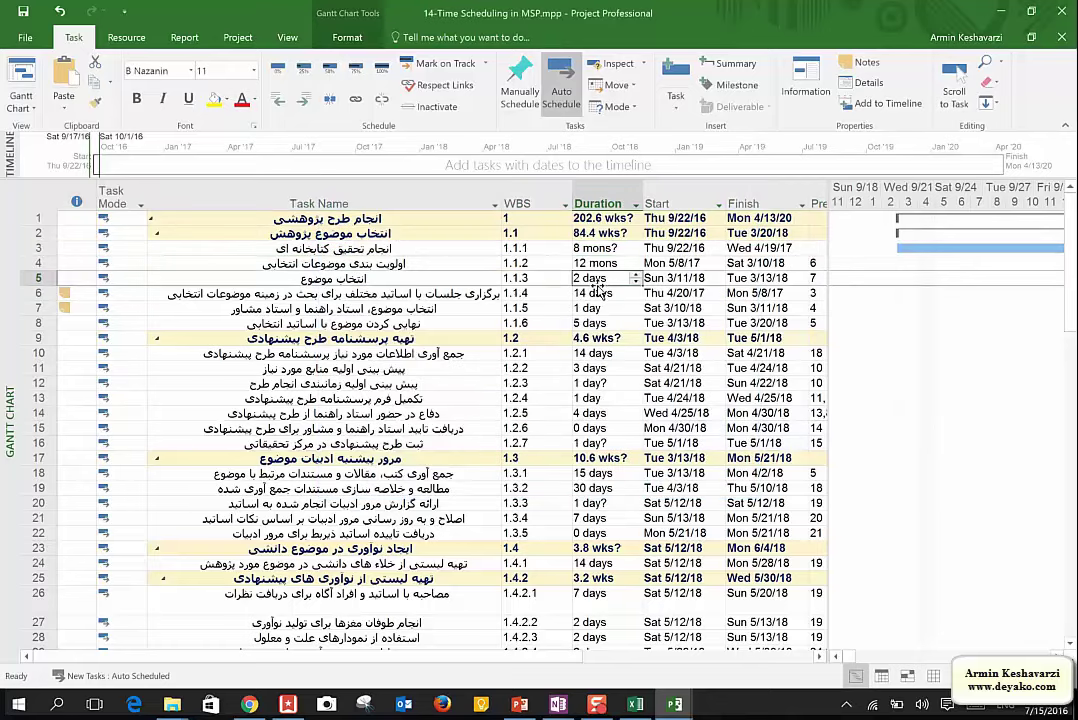
Set the duration of task 3 (WBS 1.1.1) to 7 weeks in its task information, without the estimated mark
{"action": "left_click", "coordinate": [612, 248]}
{"action": "double_click", "coordinate": [609, 247]}
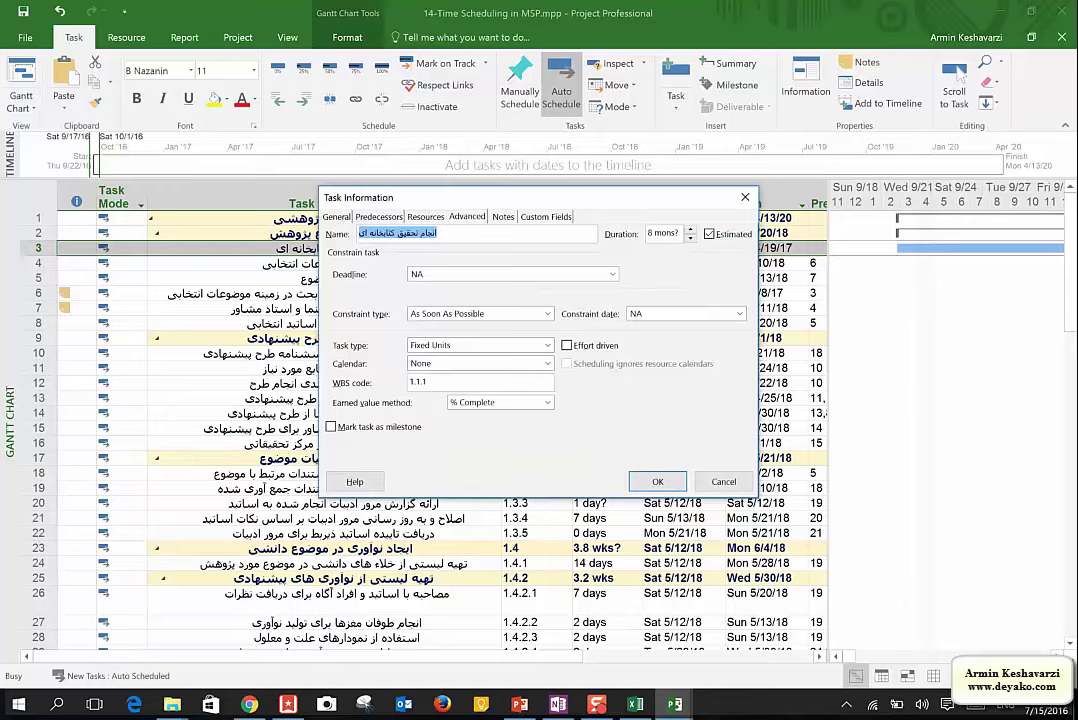
{"action": "left_click", "coordinate": [690, 238]}
{"action": "left_click", "coordinate": [690, 238]}
{"action": "left_click", "coordinate": [690, 238]}
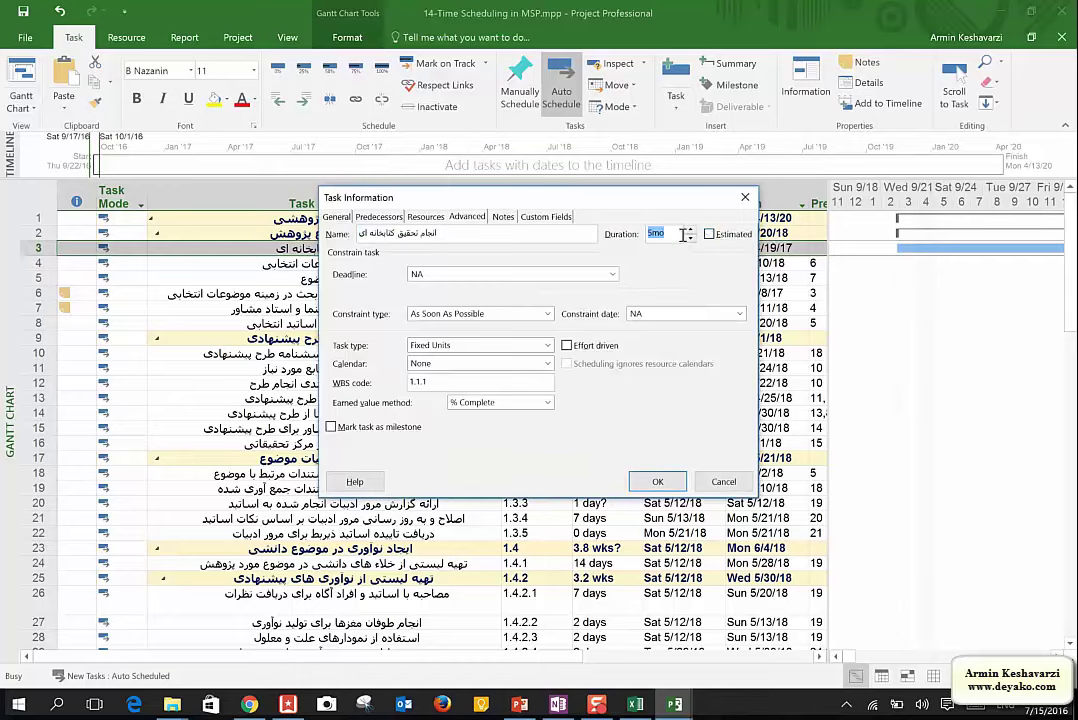
{"action": "type", "text": "7"}
{"action": "key", "text": "Return"}
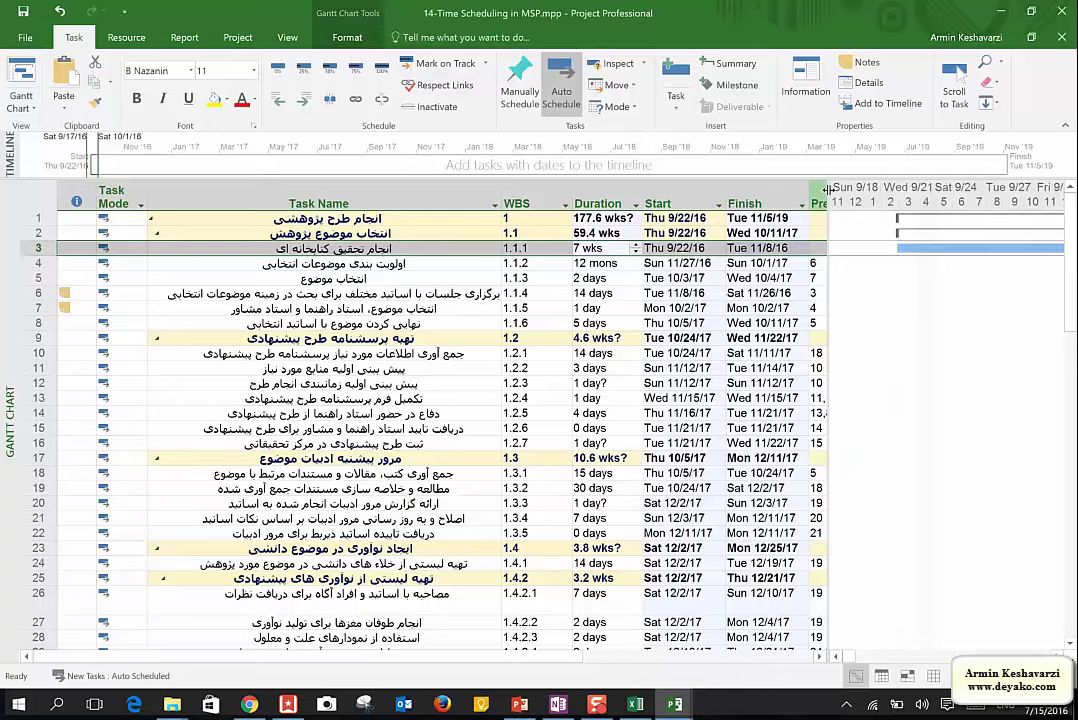
Widen the task table so the Predecessors column fits, and select the whole Duration column
{"action": "left_click_drag", "start_coordinate": [834, 205], "coordinate": [919, 208]}
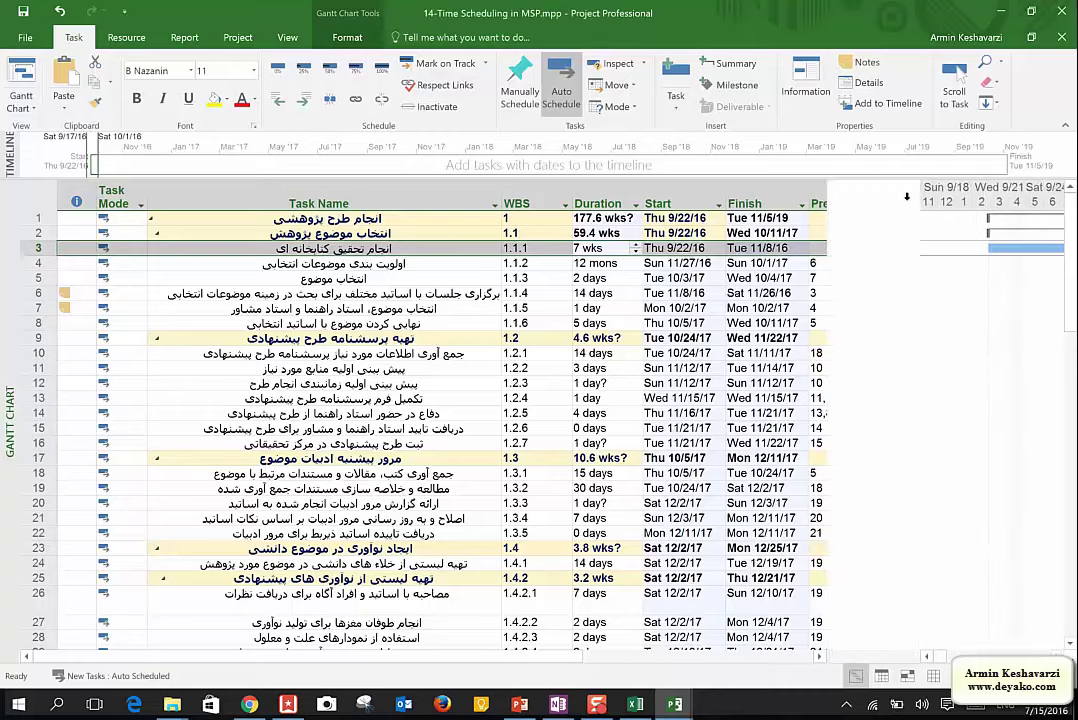
{"action": "left_click", "coordinate": [597, 203]}
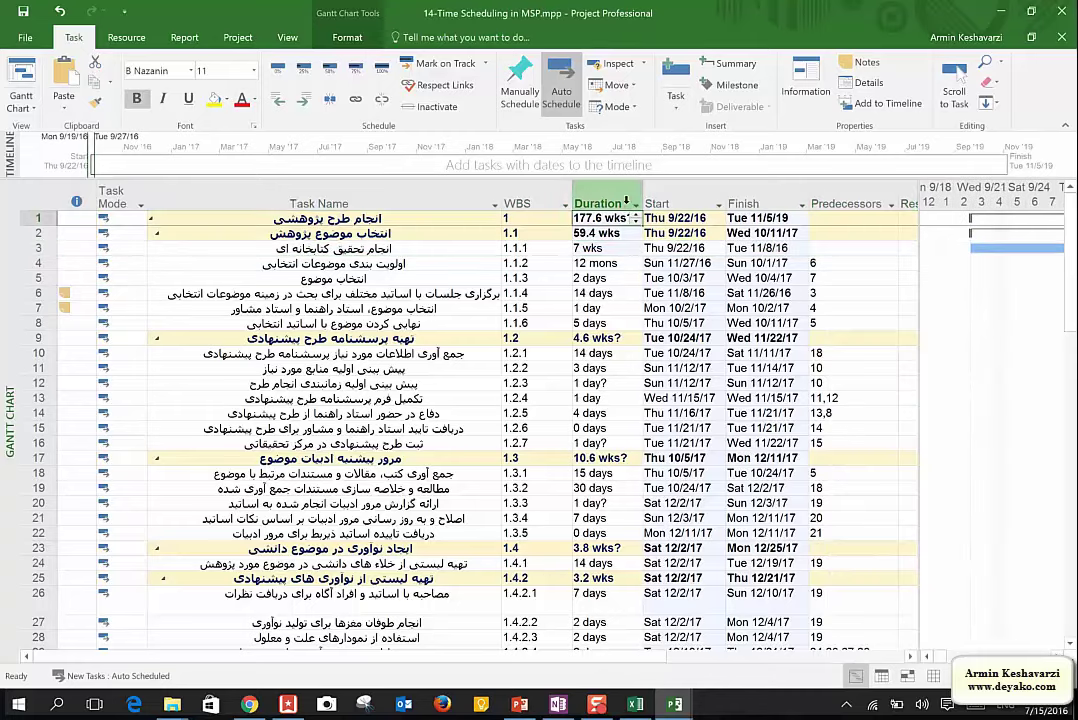
{"action": "left_click", "coordinate": [594, 324]}
{"action": "left_click", "coordinate": [605, 195]}
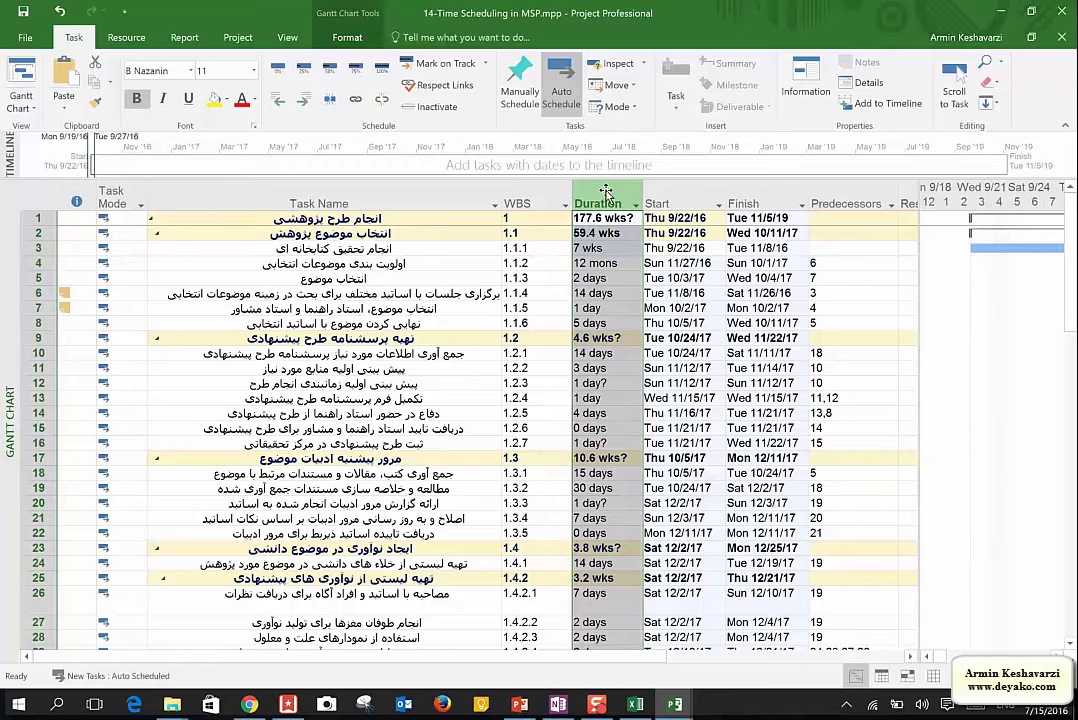
{"action": "left_click", "coordinate": [600, 278]}
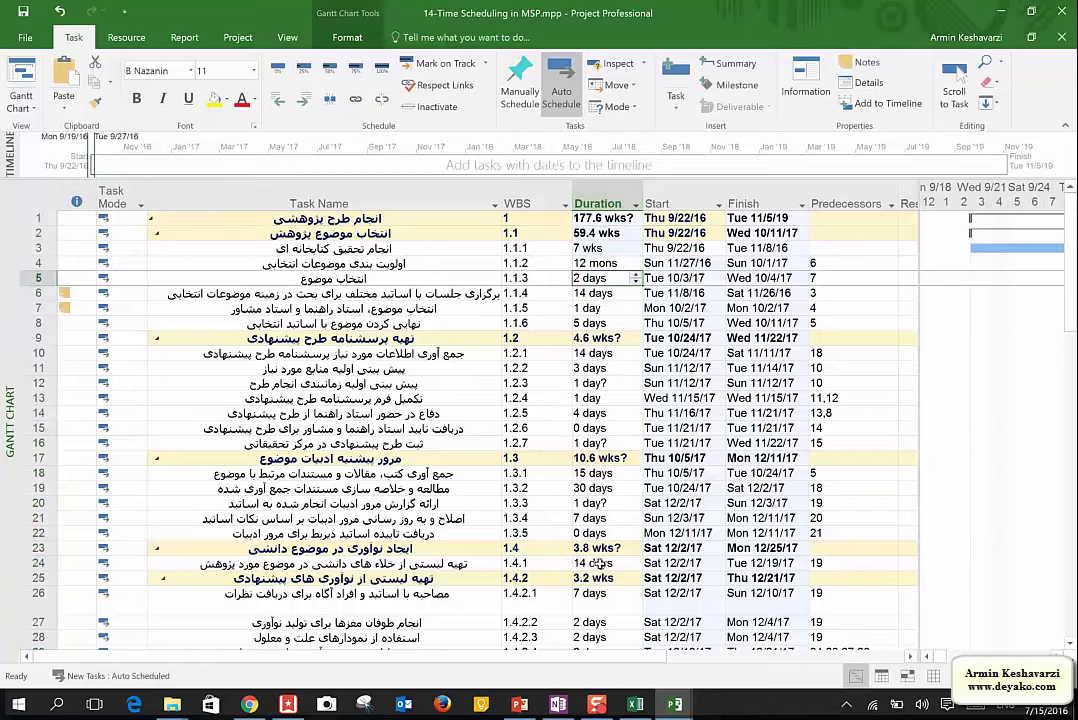
Set the duration of task 12 (WBS 1.2.3) to 2 days
{"action": "left_click", "coordinate": [607, 383]}
{"action": "left_click", "coordinate": [635, 380]}
{"action": "left_click", "coordinate": [592, 428]}
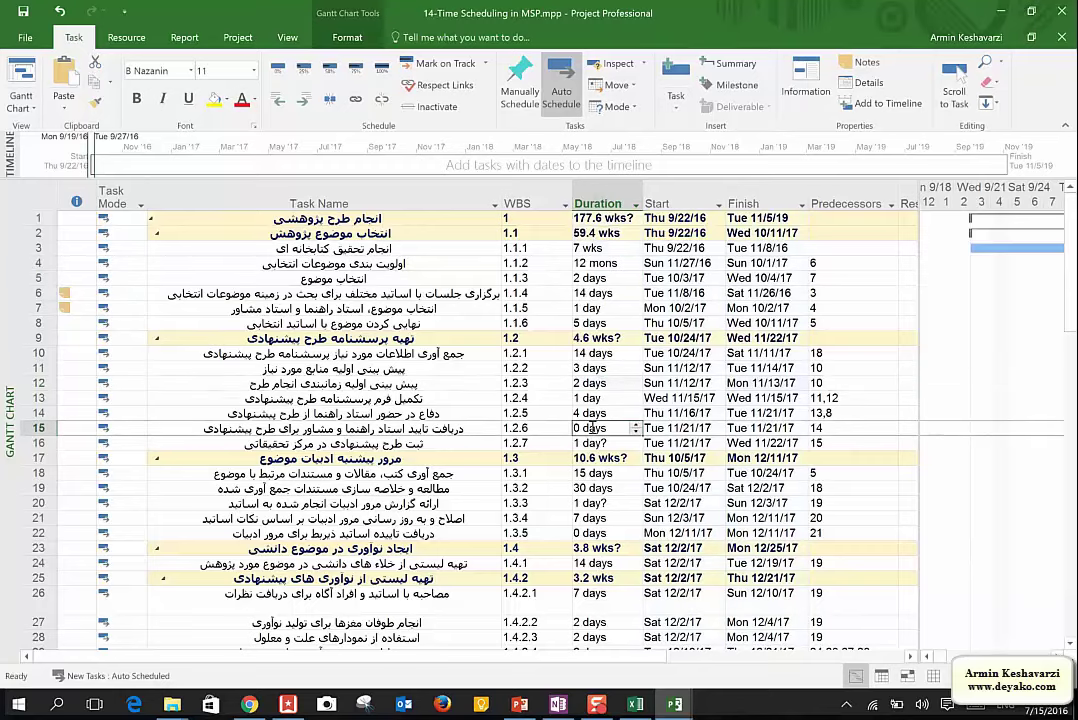
{"action": "left_click", "coordinate": [619, 198]}
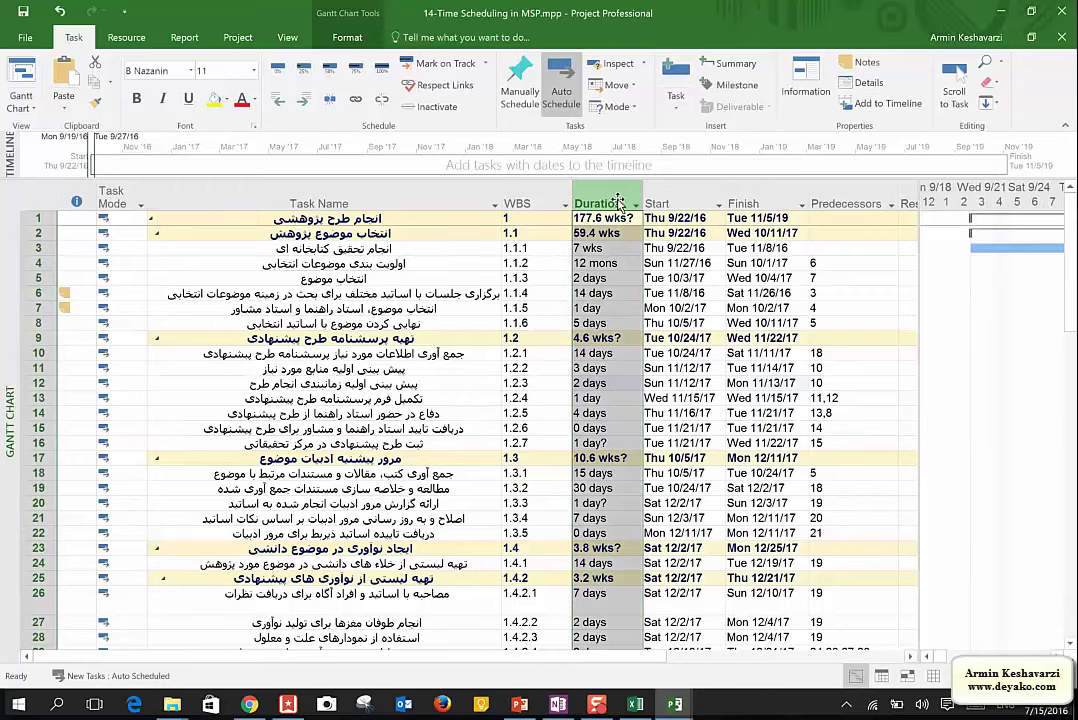
{"action": "left_click", "coordinate": [760, 503]}
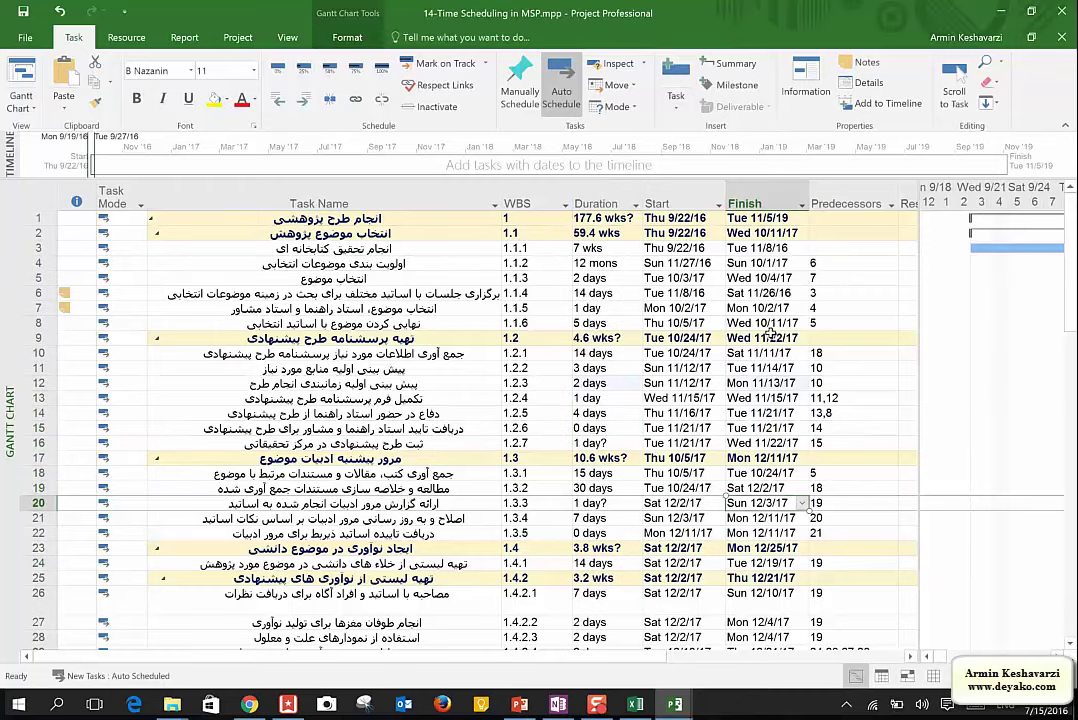
{"action": "left_click", "coordinate": [1058, 654]}
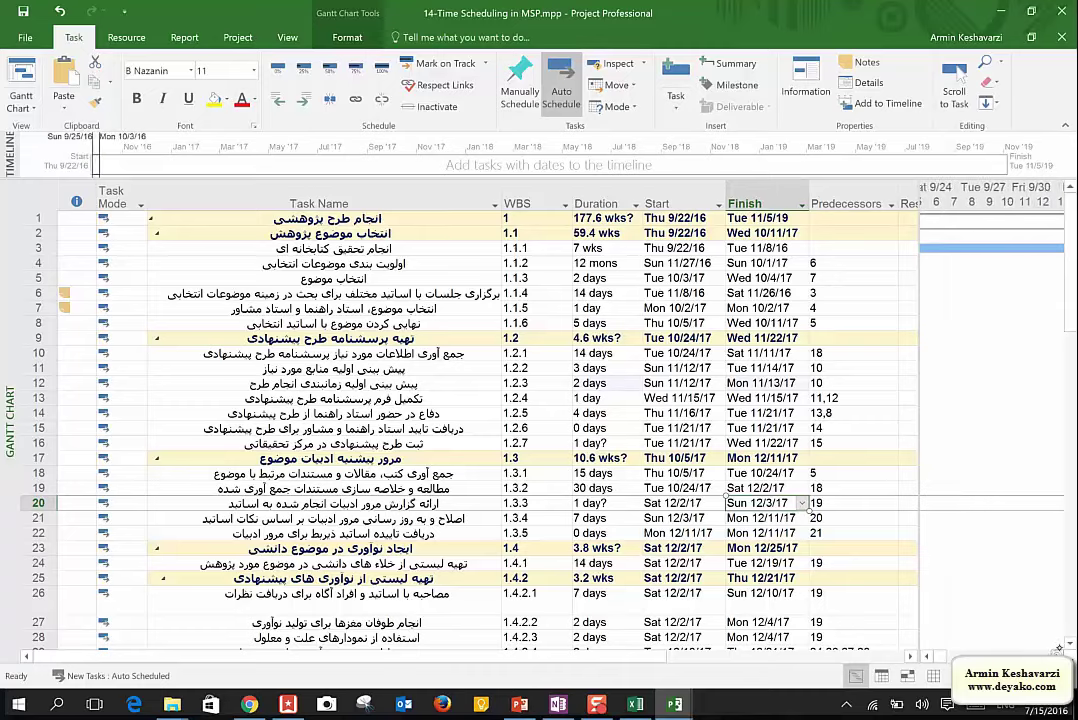
{"action": "left_click", "coordinate": [895, 473]}
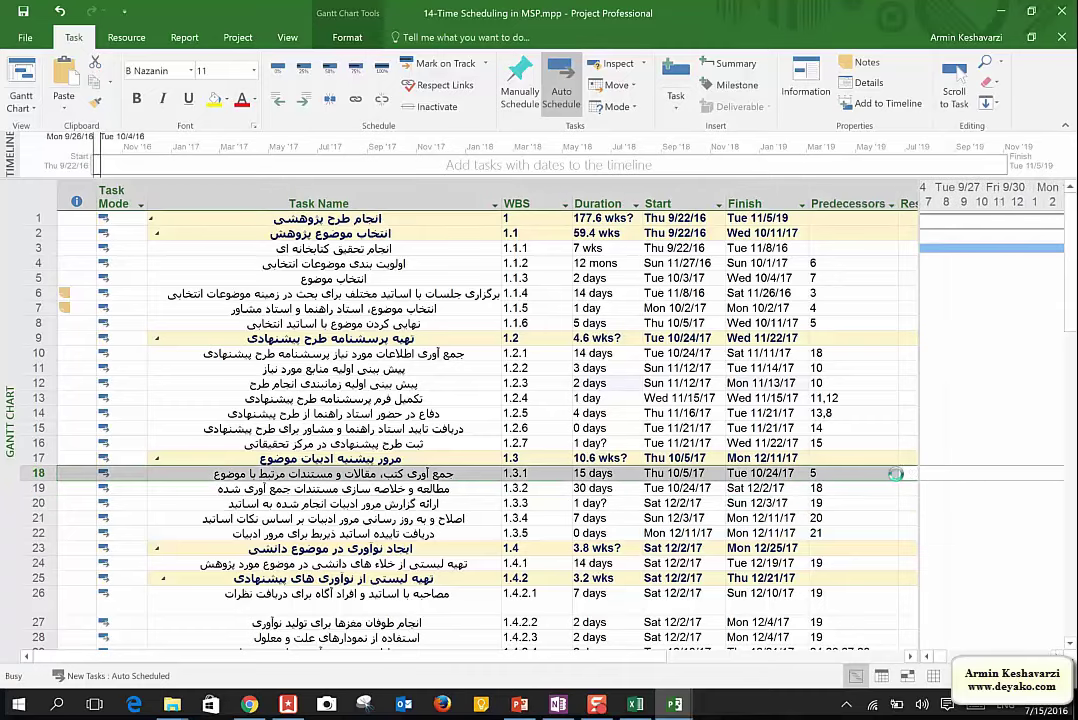
{"action": "key", "text": "Escape"}
{"action": "left_click", "coordinate": [923, 470]}
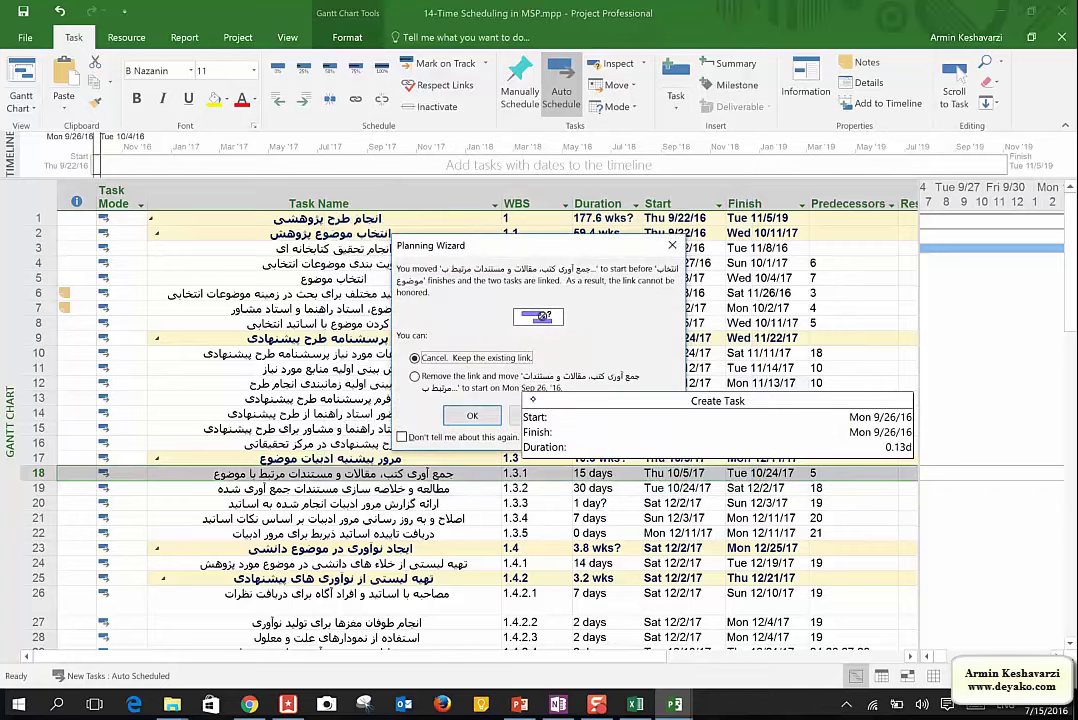
{"action": "left_click", "coordinate": [672, 245]}
{"action": "left_click", "coordinate": [607, 261]}
{"action": "left_click", "coordinate": [603, 278]}
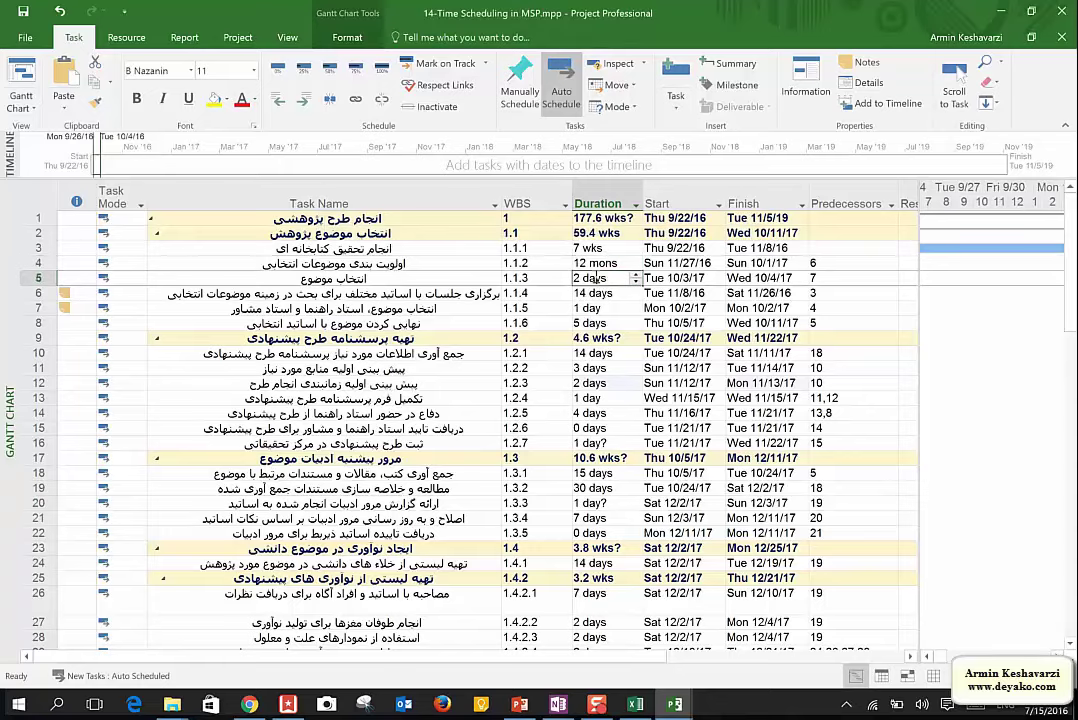
Narrow the task table so it ends at the WBS column, giving the Gantt chart more room
{"action": "left_click_drag", "start_coordinate": [765, 340], "coordinate": [487, 335]}
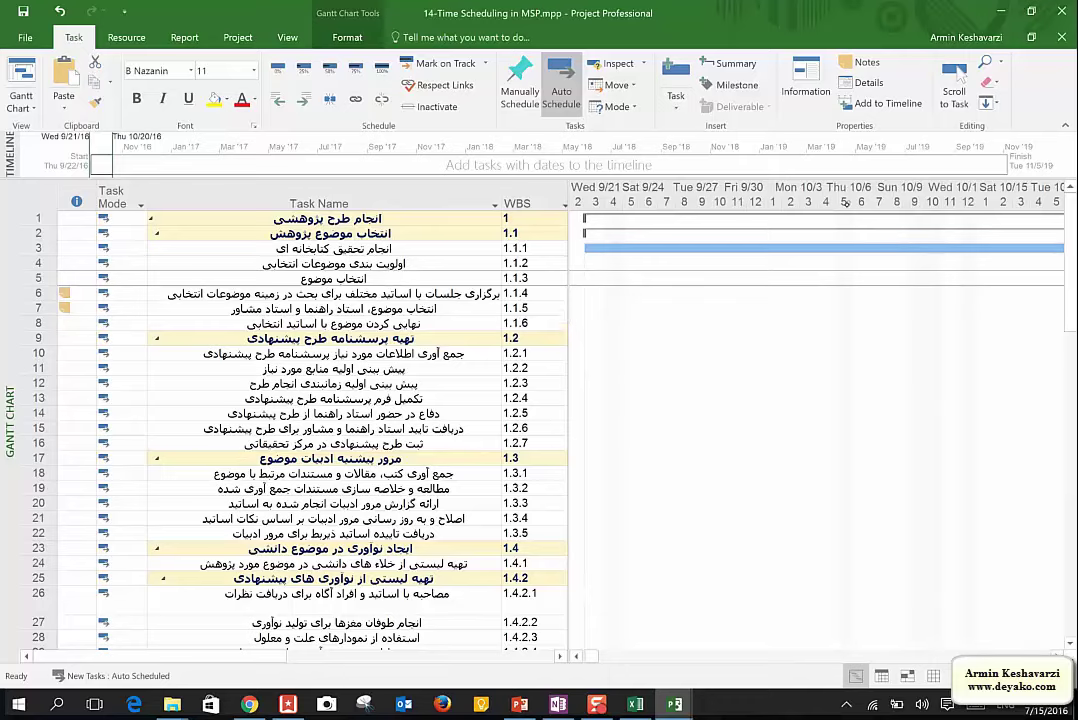
{"action": "left_click", "coordinate": [724, 484]}
{"action": "left_click", "coordinate": [334, 323]}
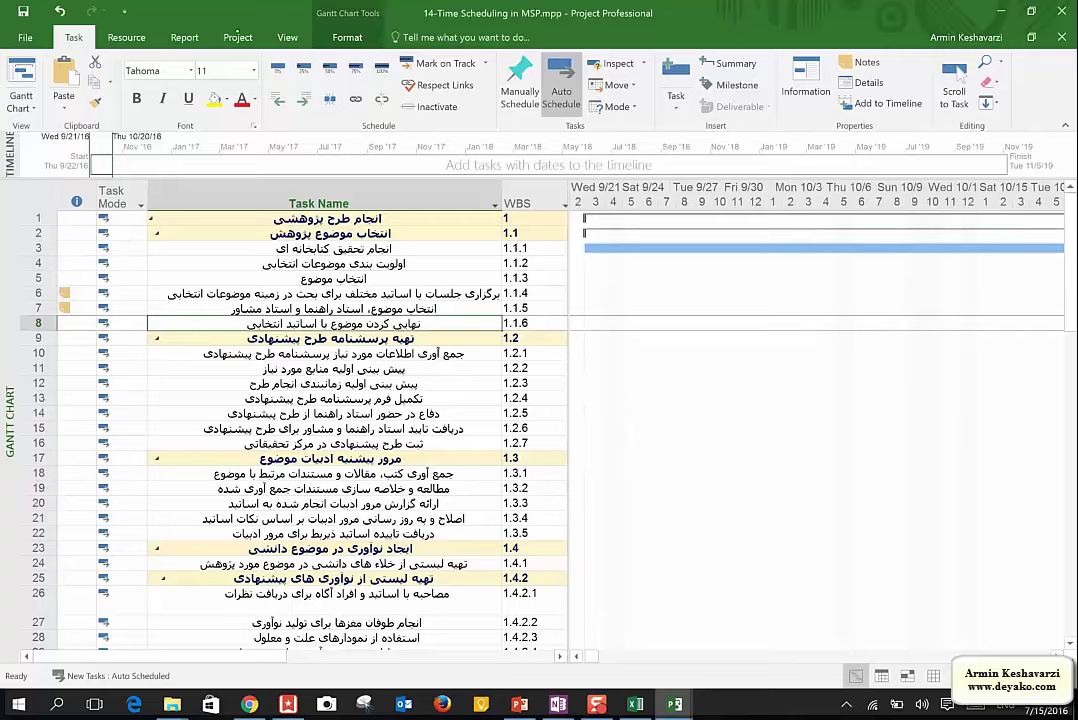
Look through the calendars available in the Change Working Time settings and close them without changing anything
{"action": "left_click", "coordinate": [237, 37]}
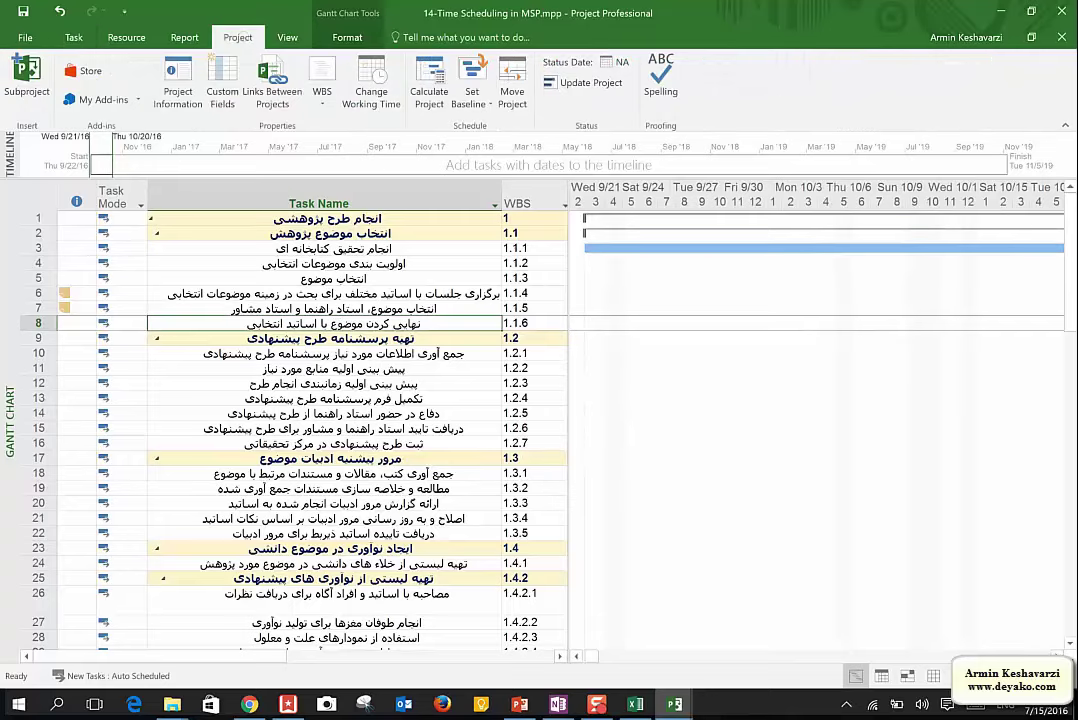
{"action": "left_click", "coordinate": [74, 37]}
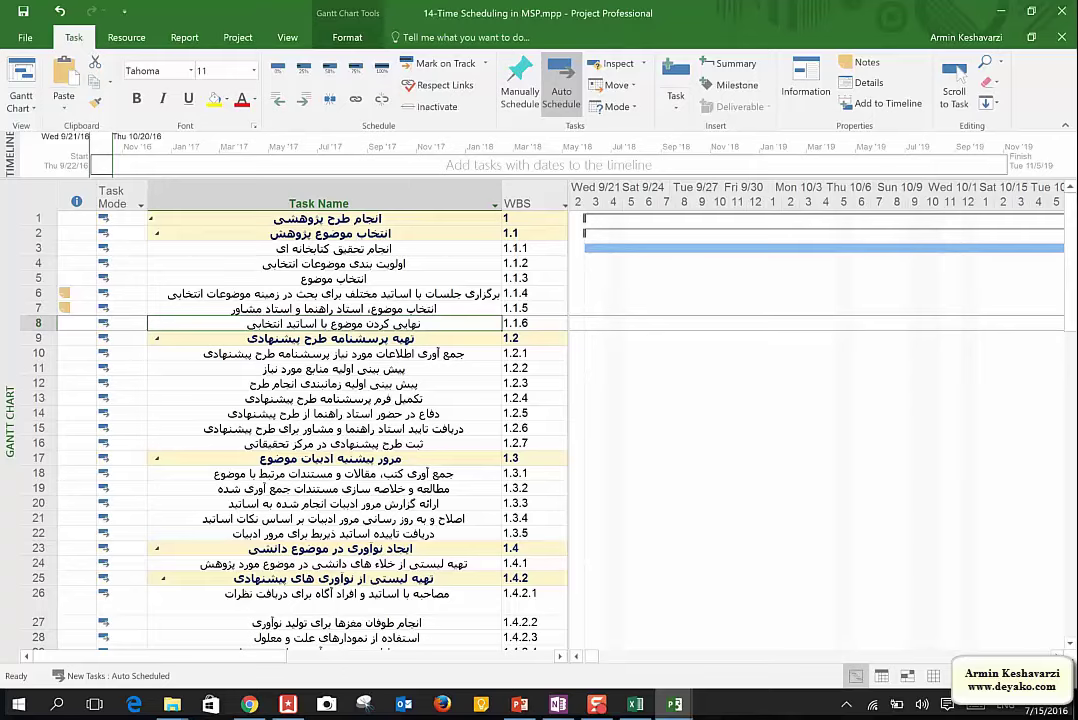
{"action": "left_click", "coordinate": [237, 37]}
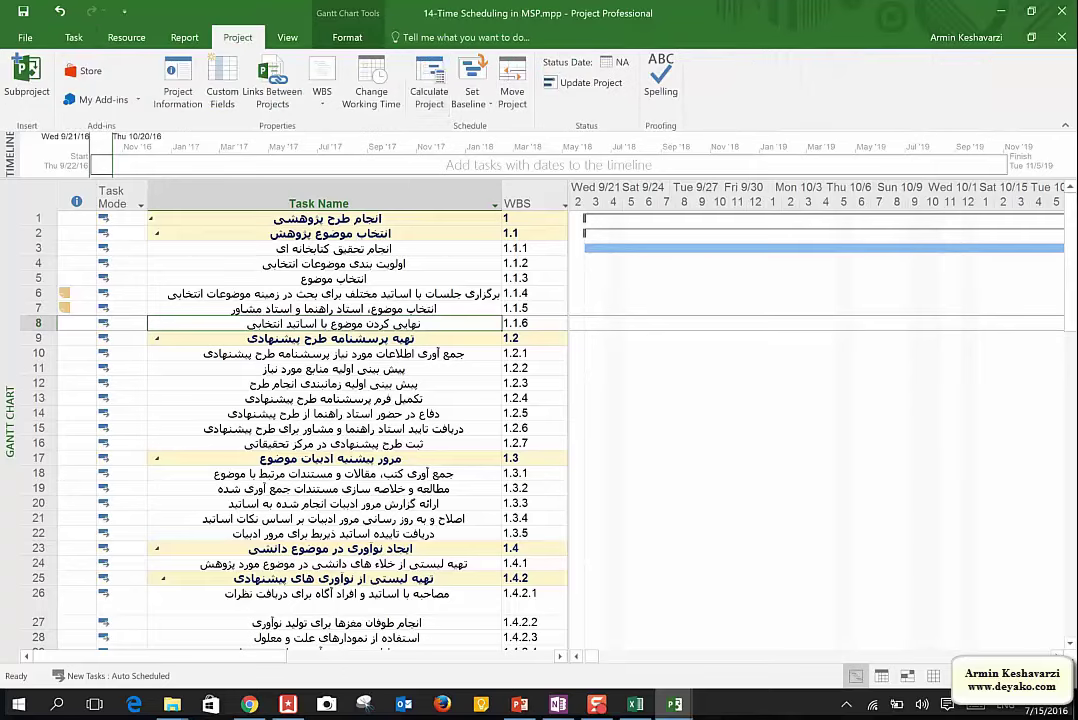
{"action": "left_click", "coordinate": [371, 85]}
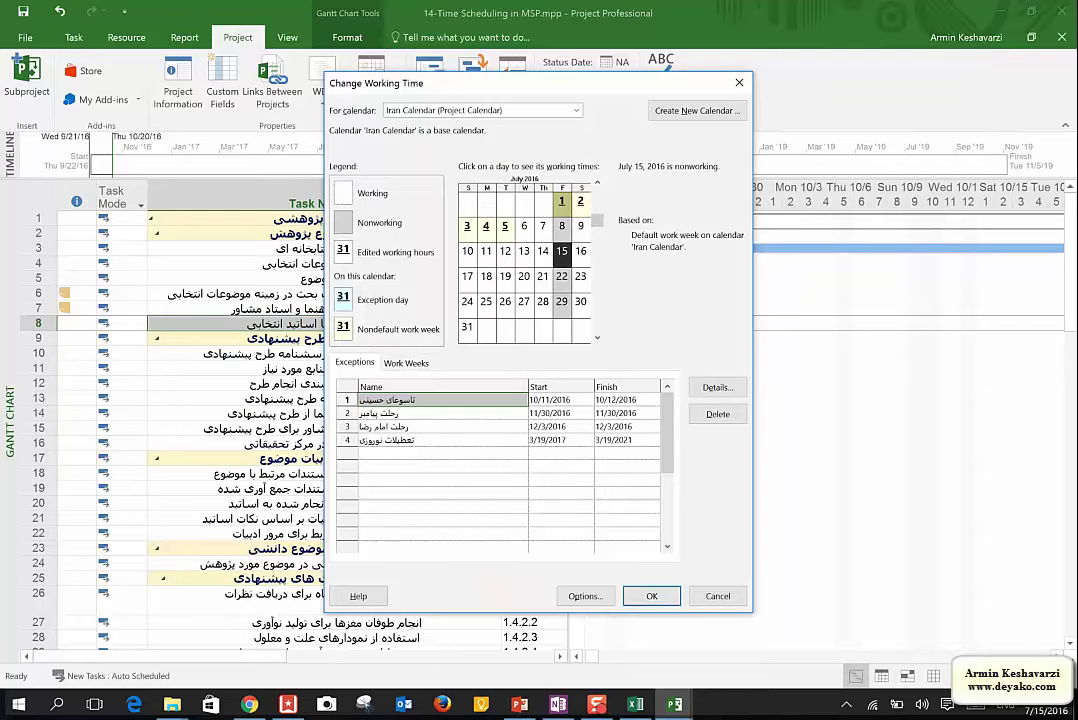
{"action": "left_click", "coordinate": [480, 110]}
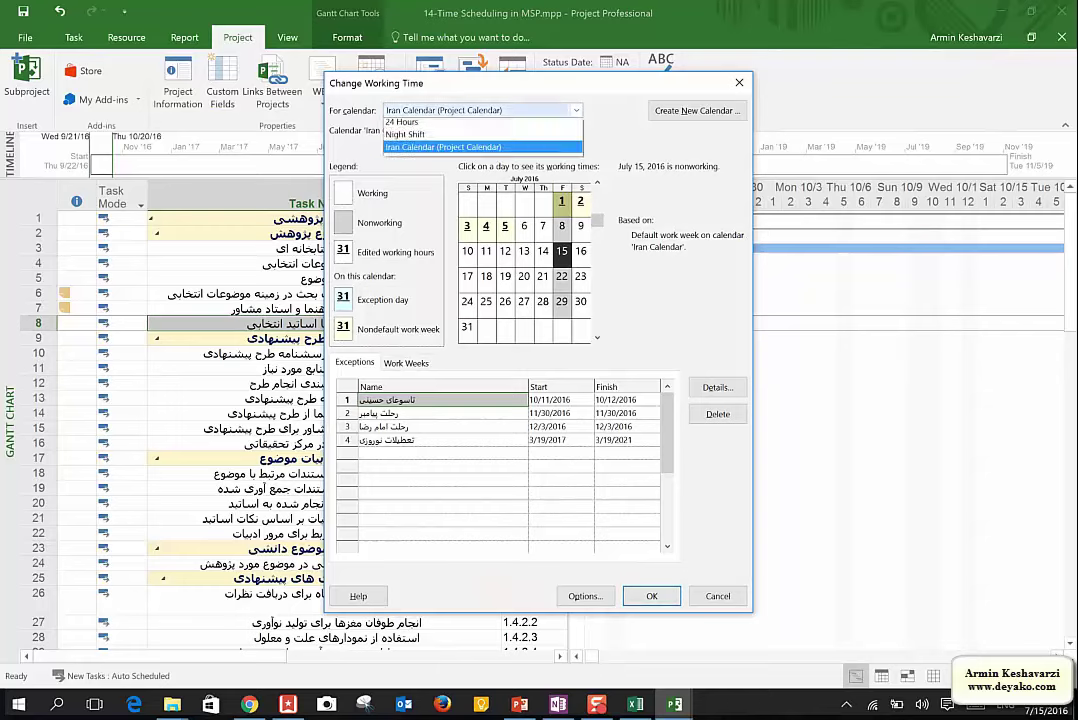
{"action": "left_click", "coordinate": [739, 82]}
{"action": "left_click", "coordinate": [729, 598]}
Close the current project without saving and open "14-Time Scheduling in MSP - Before.mpp" from the "14-Time scheduling MSP" folder
{"action": "key", "text": "alt+F4"}
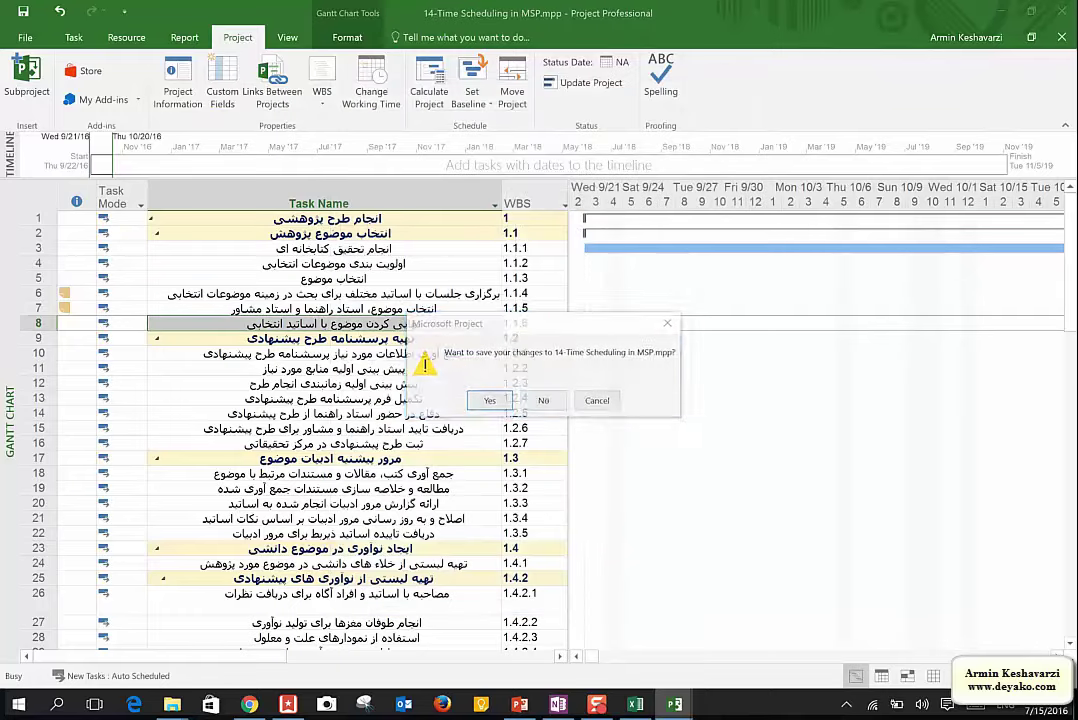
{"action": "left_click", "coordinate": [545, 400]}
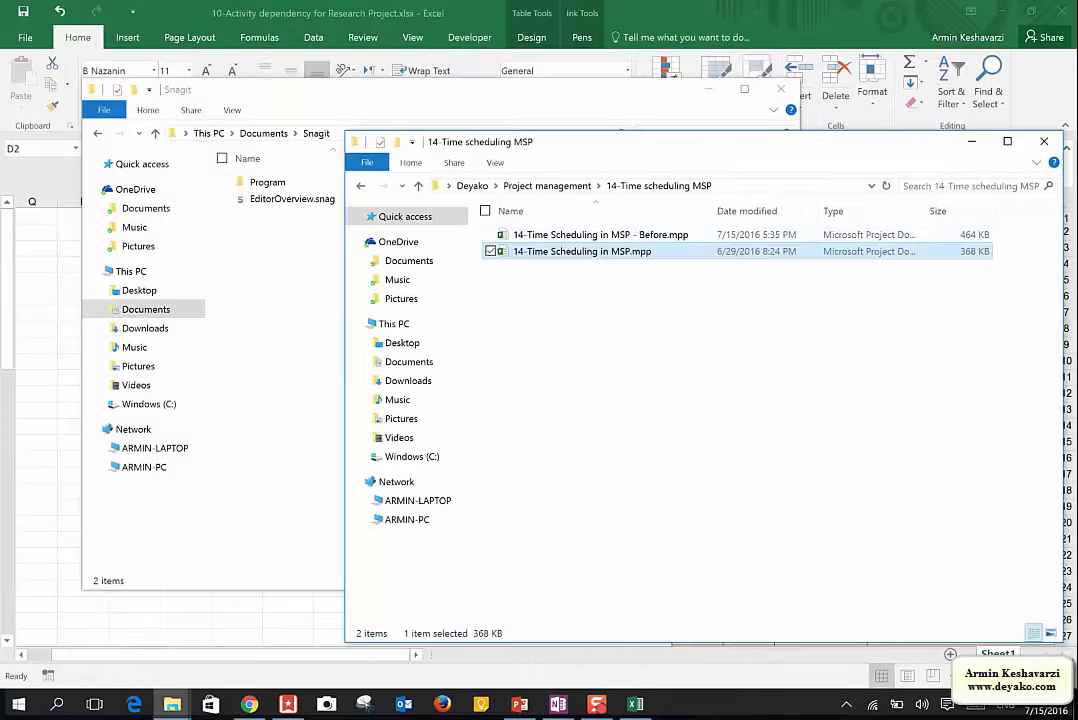
{"action": "double_click", "coordinate": [617, 235]}
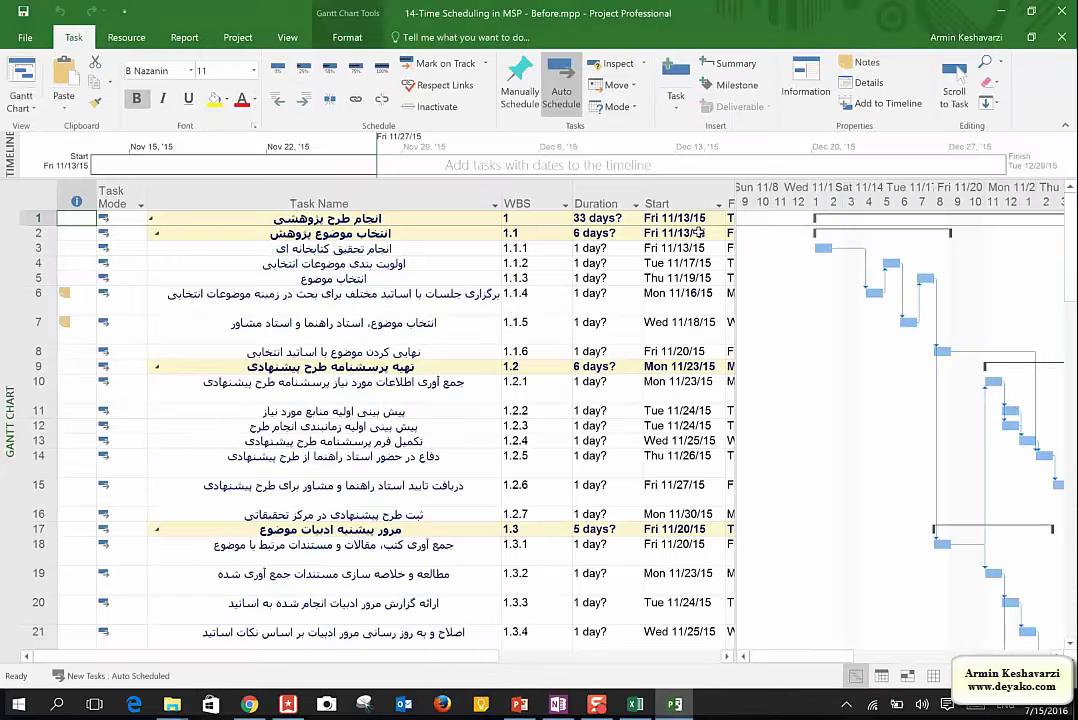
Compare the working times of the Night Shift, 24 Hours and Standard calendars in the Change Working Time settings
{"action": "left_click", "coordinate": [398, 290]}
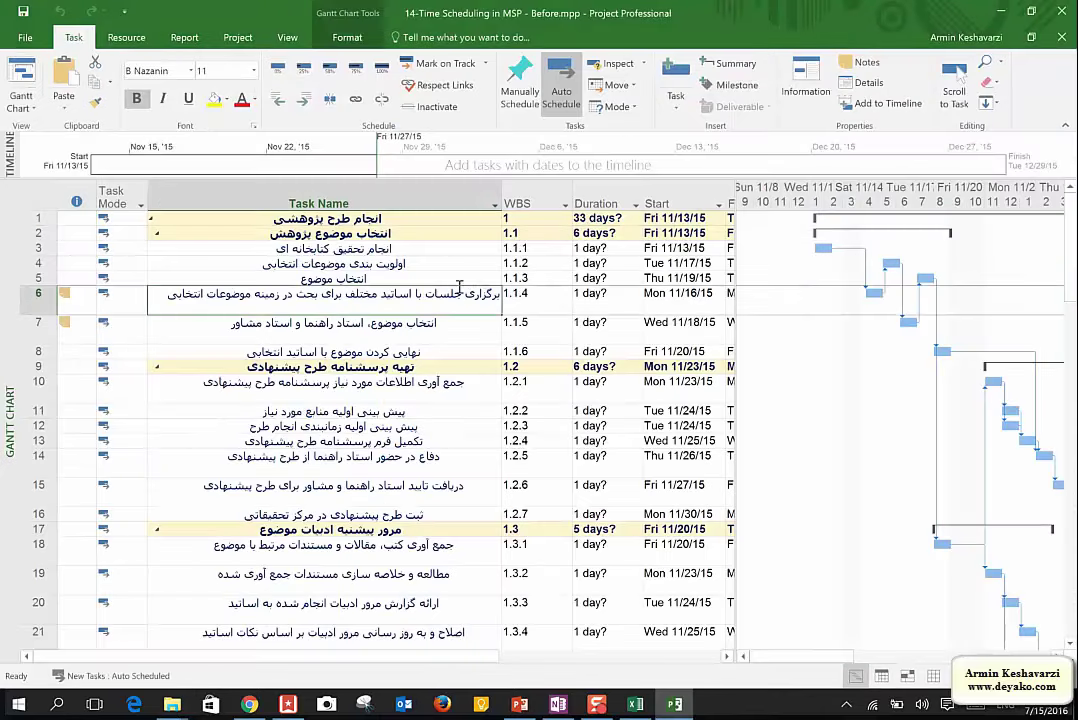
{"action": "left_click", "coordinate": [237, 37]}
{"action": "left_click", "coordinate": [371, 85]}
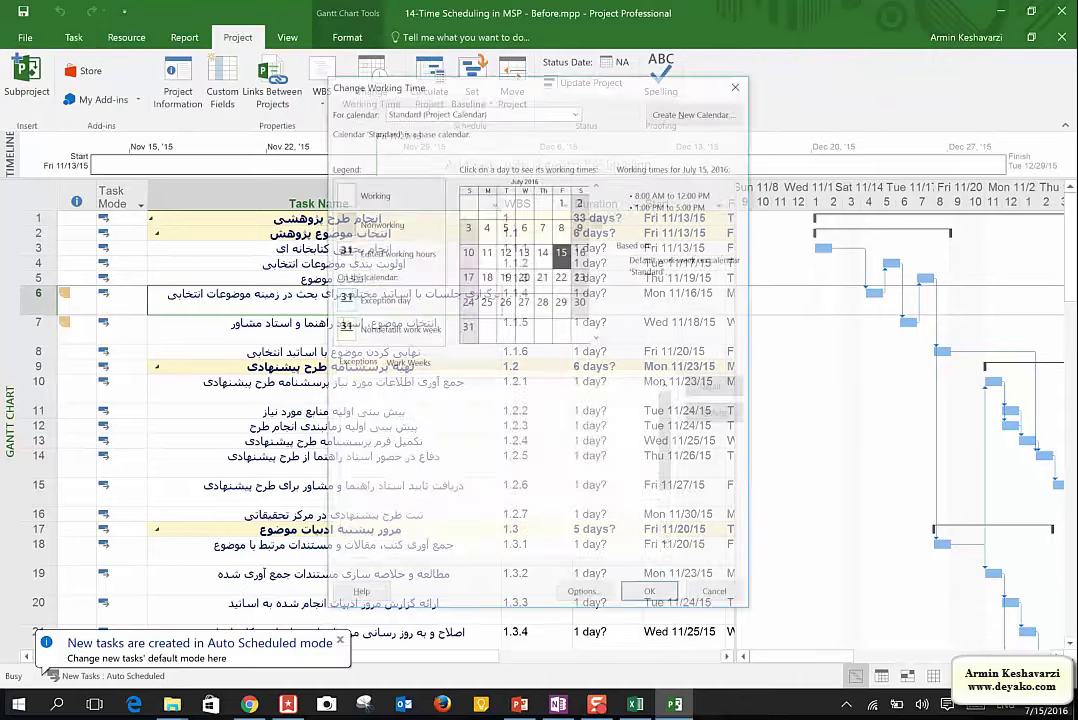
{"action": "left_click", "coordinate": [576, 110]}
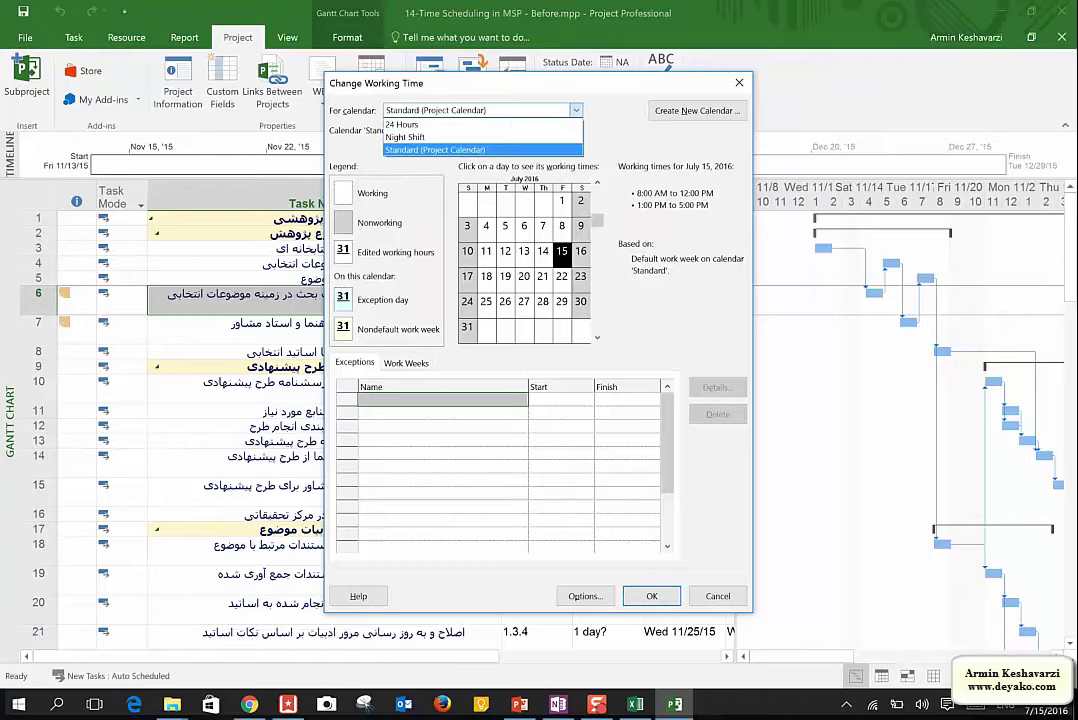
{"action": "left_click", "coordinate": [507, 150]}
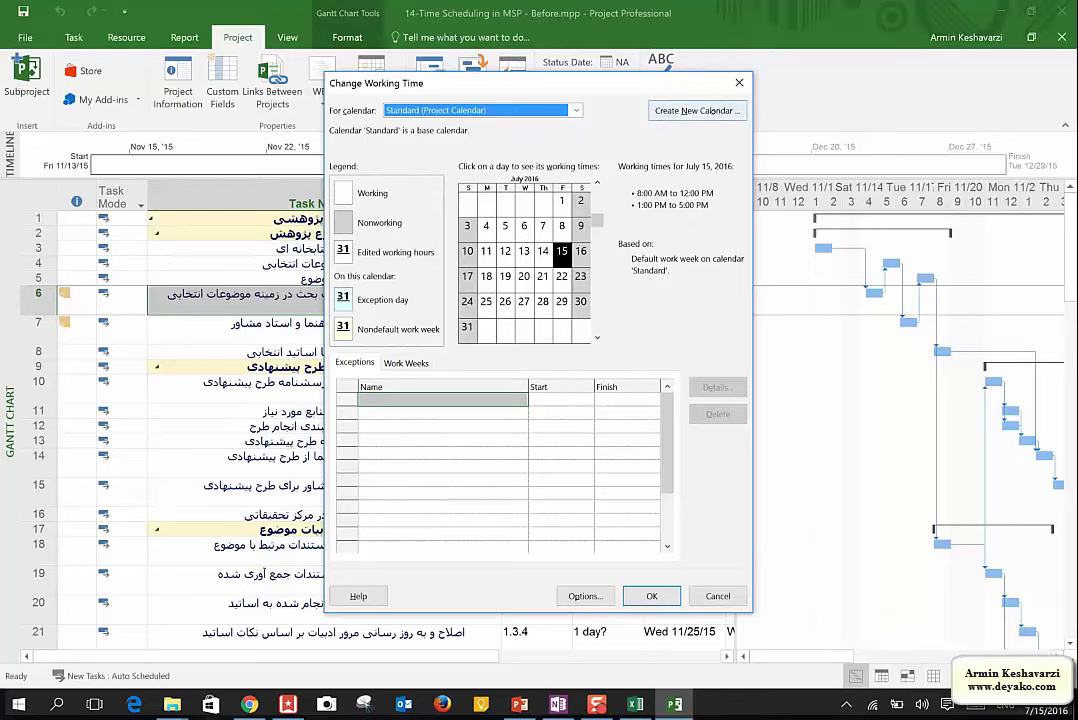
{"action": "left_click", "coordinate": [455, 110]}
{"action": "left_click", "coordinate": [499, 136]}
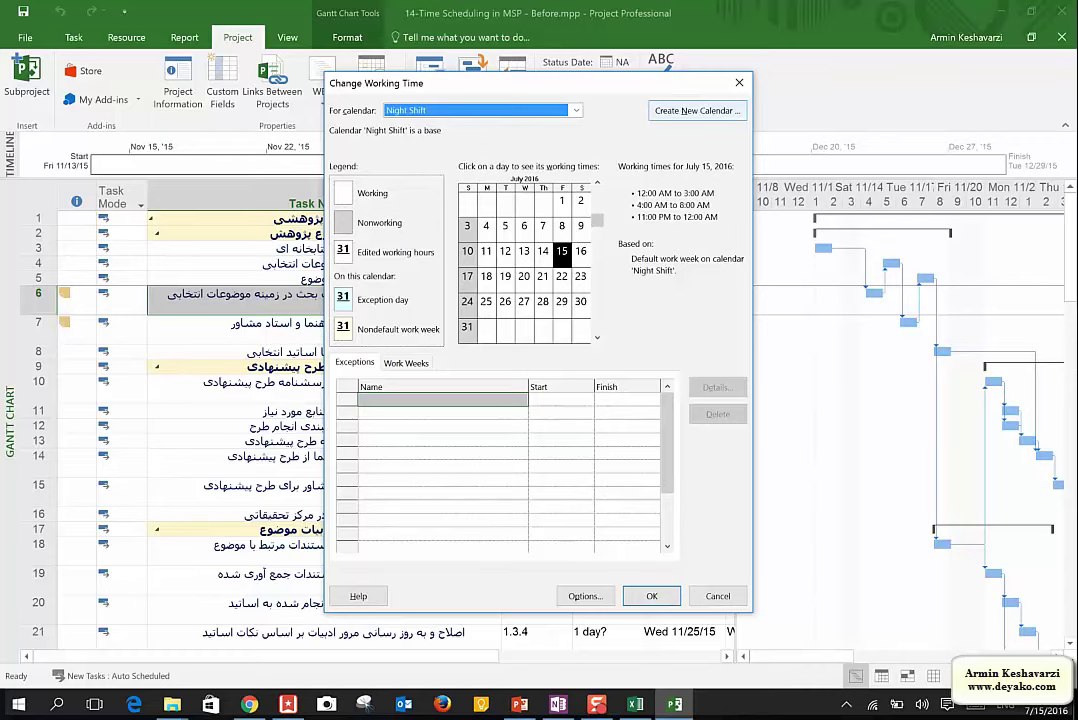
{"action": "left_click", "coordinate": [478, 110]}
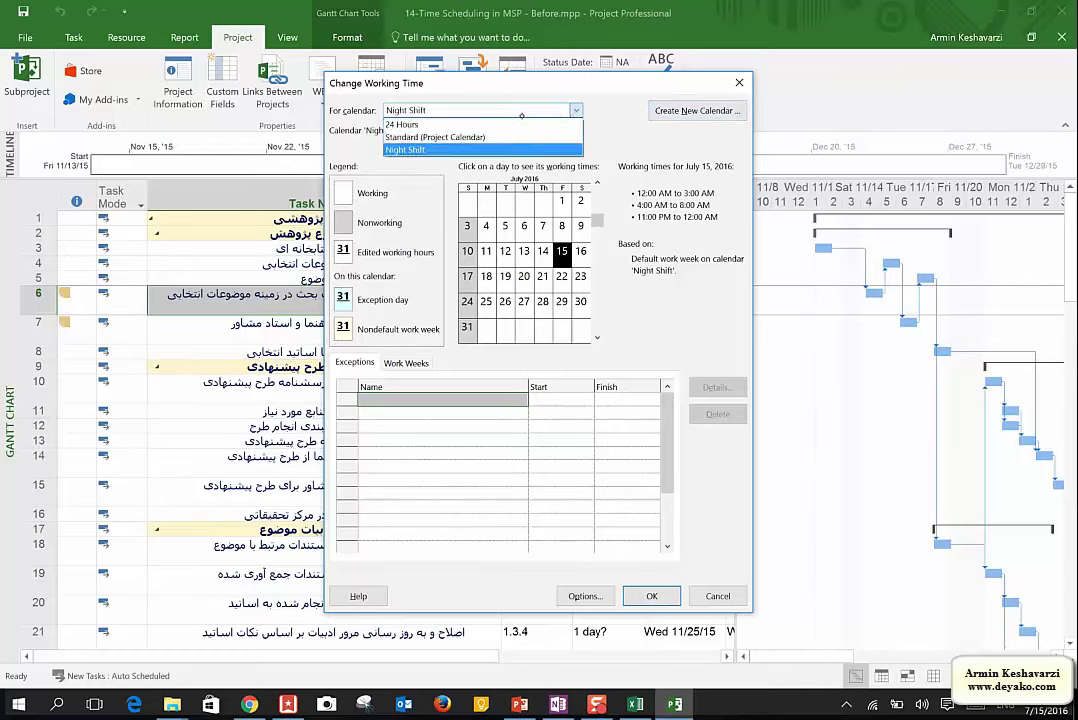
{"action": "left_click", "coordinate": [450, 121]}
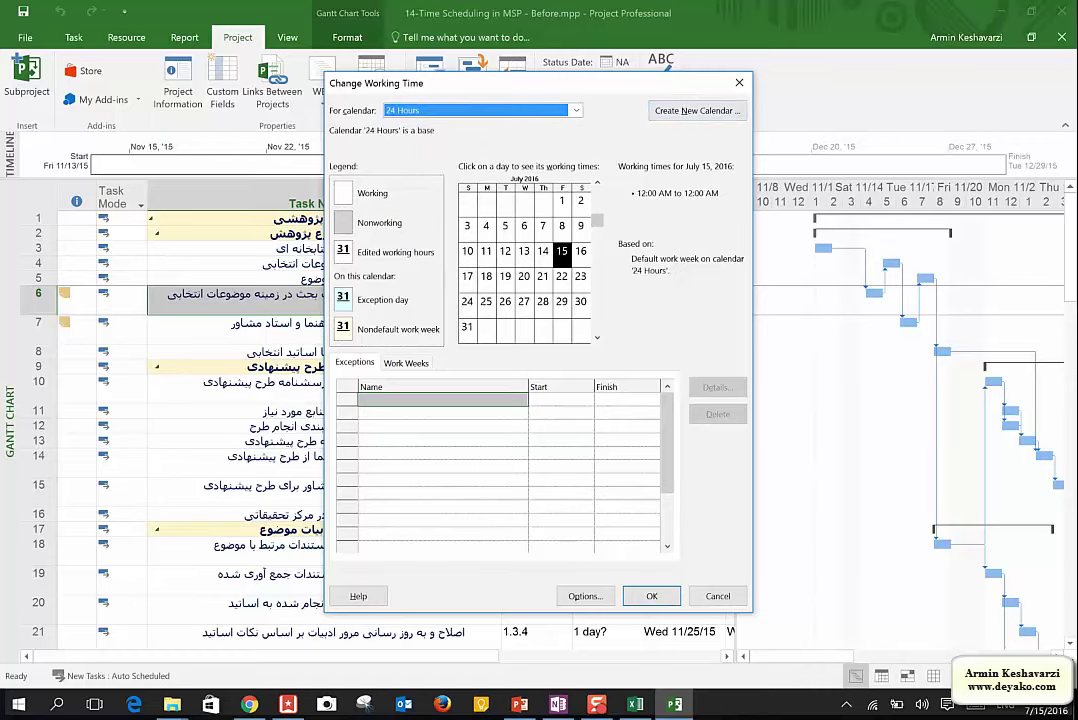
{"action": "left_click", "coordinate": [576, 110]}
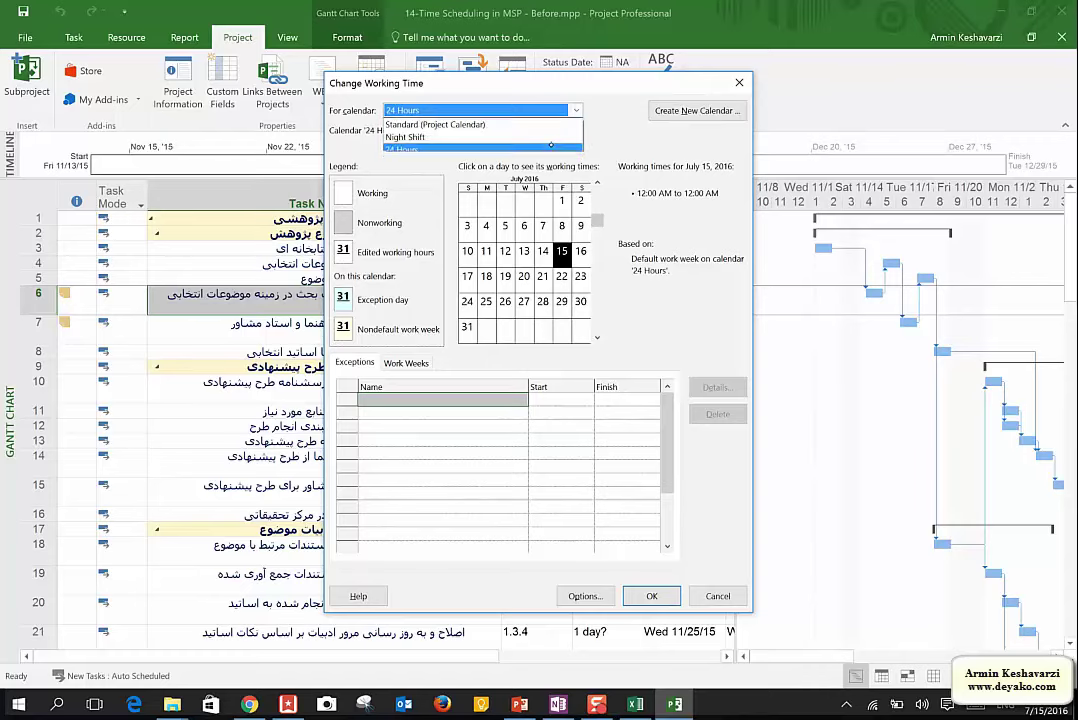
{"action": "left_click", "coordinate": [509, 149]}
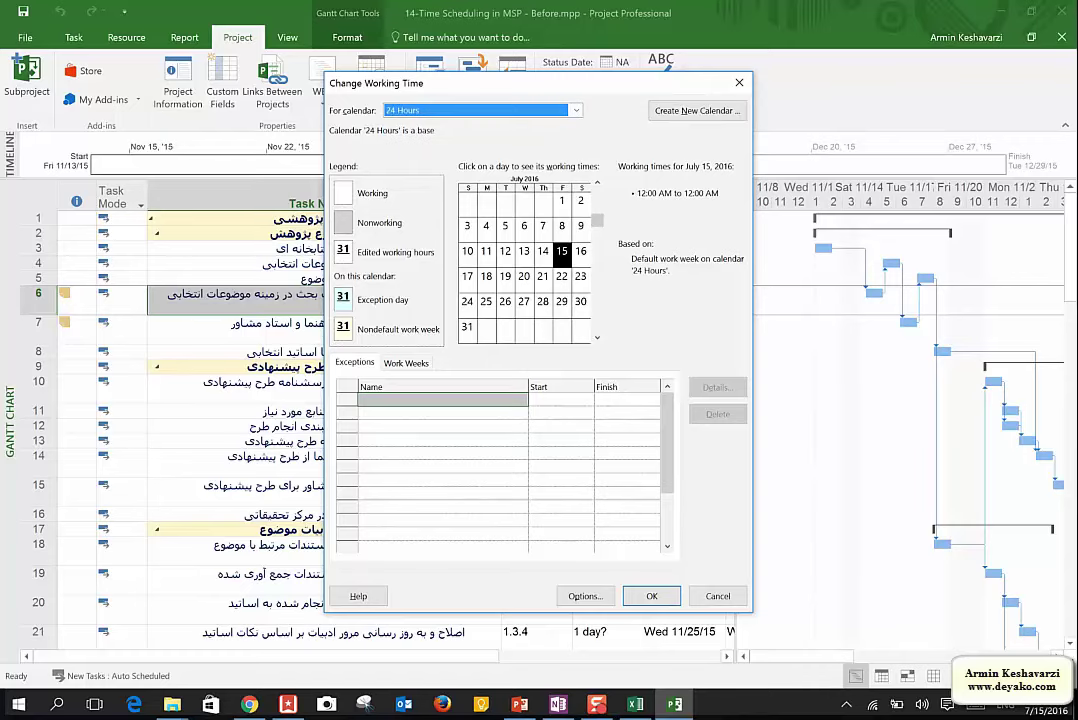
{"action": "left_click", "coordinate": [571, 110]}
{"action": "left_click", "coordinate": [470, 118]}
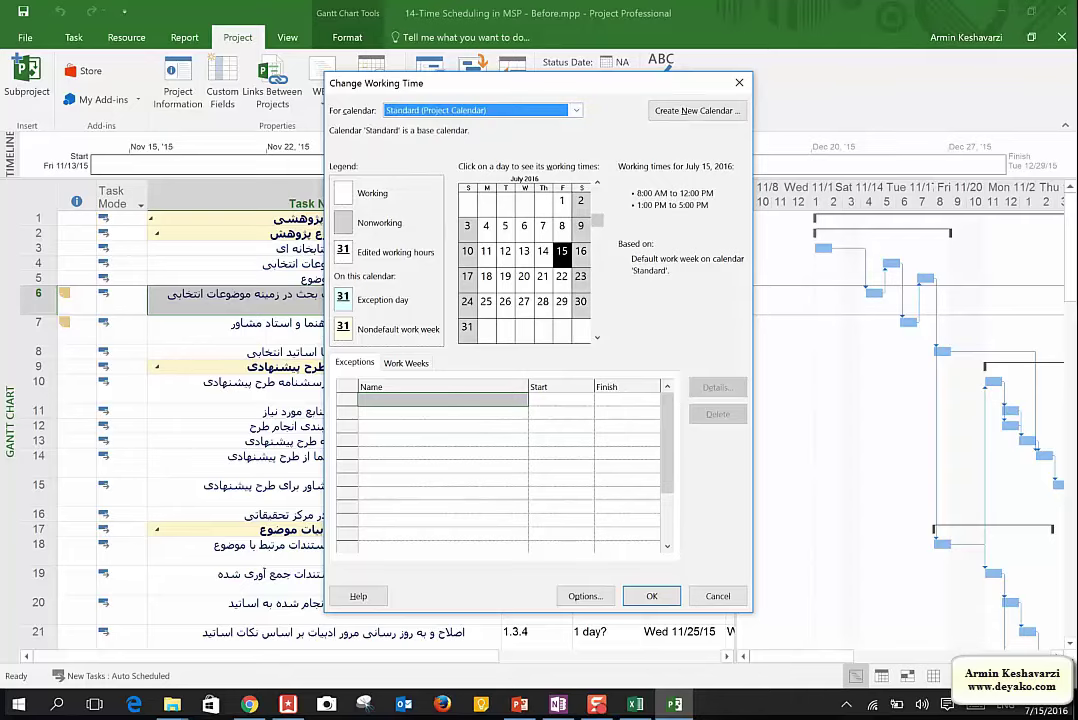
Create a new base calendar named "Iran Calendar" as a copy of the Standard calendar
{"action": "left_click", "coordinate": [697, 110]}
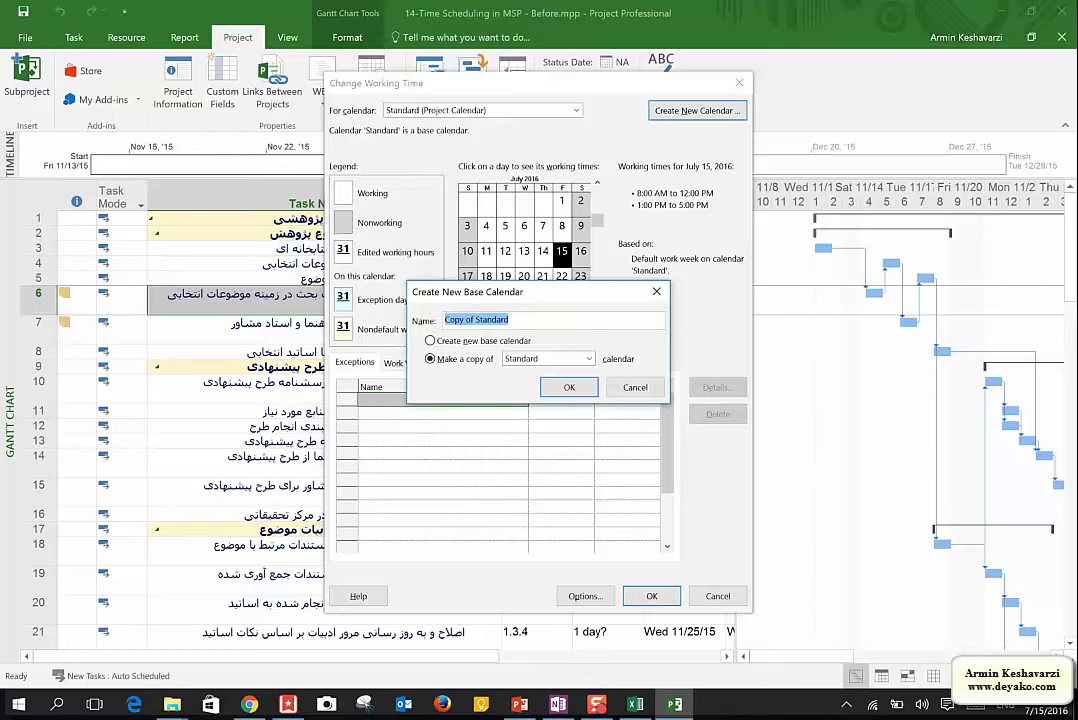
{"action": "type", "text": "Iran"}
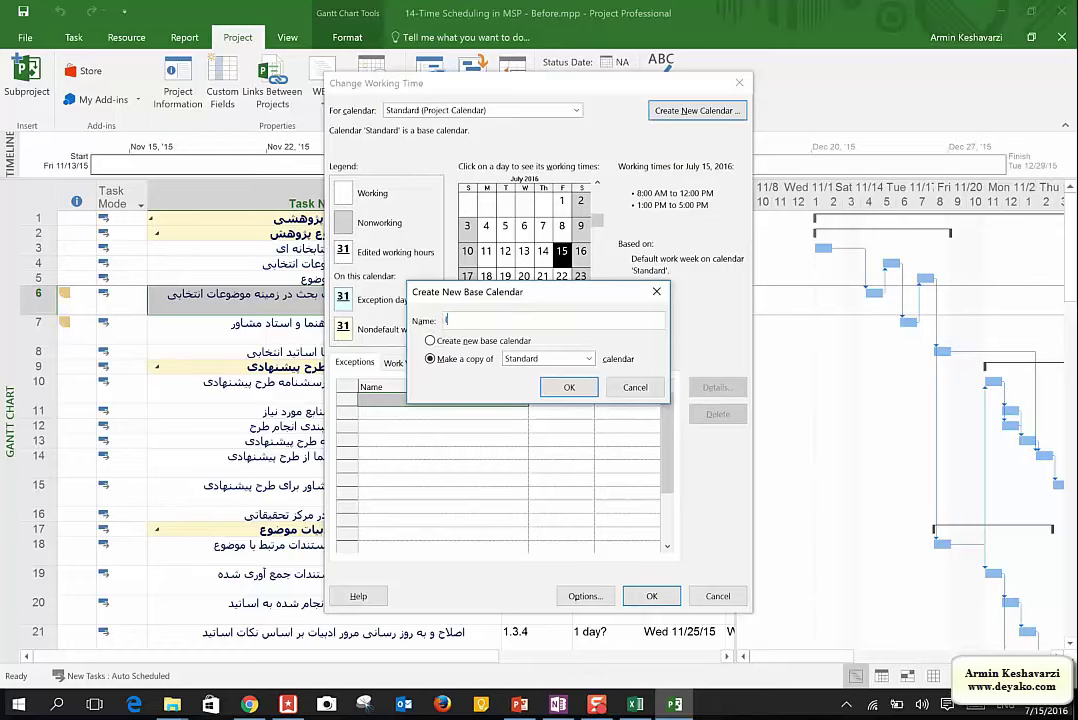
{"action": "key", "text": "BackSpace"}
{"action": "key", "text": "BackSpace"}
{"action": "key", "text": "BackSpace"}
{"action": "type", "text": "ran Cla"}
{"action": "type", "text": "nder"}
{"action": "key", "text": "BackSpace"}
{"action": "type", "text": "ar"}
{"action": "key", "text": "BackSpace"}
{"action": "key", "text": "BackSpace"}
{"action": "key", "text": "BackSpace"}
{"action": "key", "text": "BackSpace"}
{"action": "key", "text": "BackSpace"}
{"action": "type", "text": "alendar"}
{"action": "left_click", "coordinate": [572, 358]}
{"action": "left_click", "coordinate": [560, 398]}
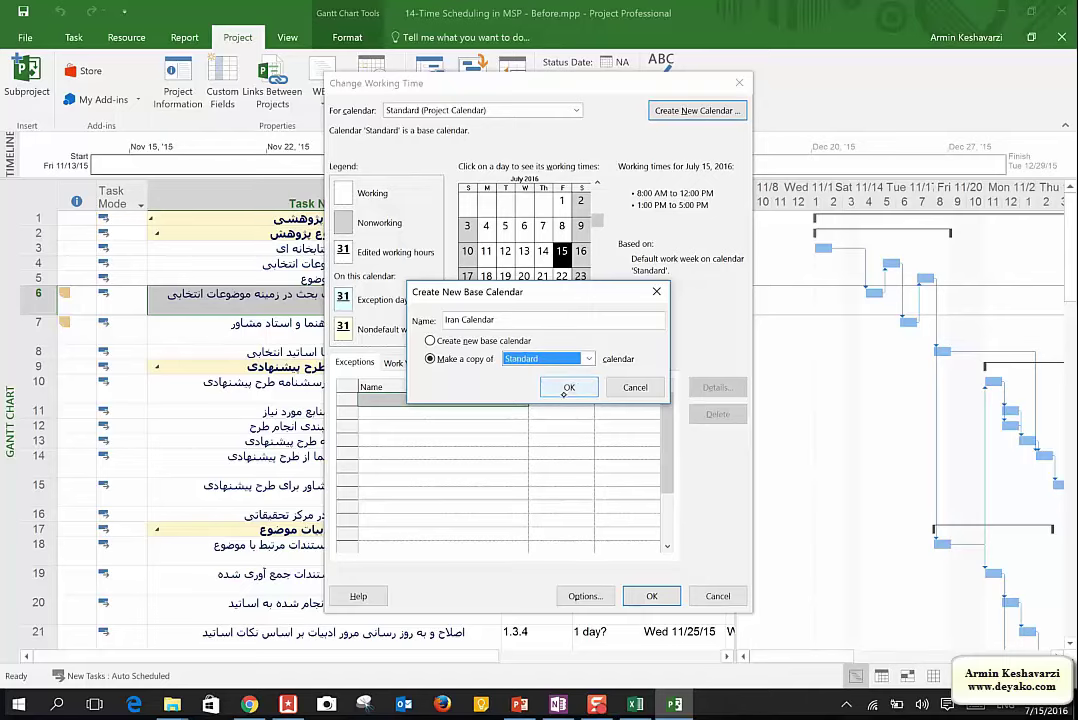
{"action": "left_click", "coordinate": [566, 389]}
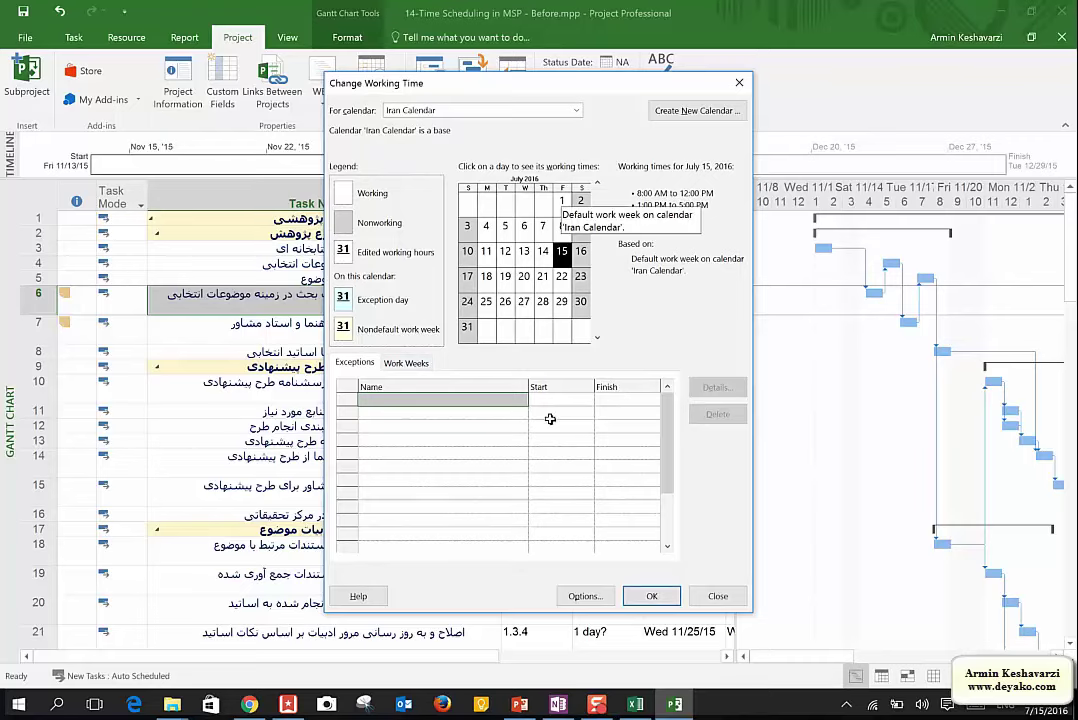
Add an exception named "وفتا حضرت علی (ع)" in the first row of Iran Calendar's exceptions
{"action": "left_click", "coordinate": [430, 438]}
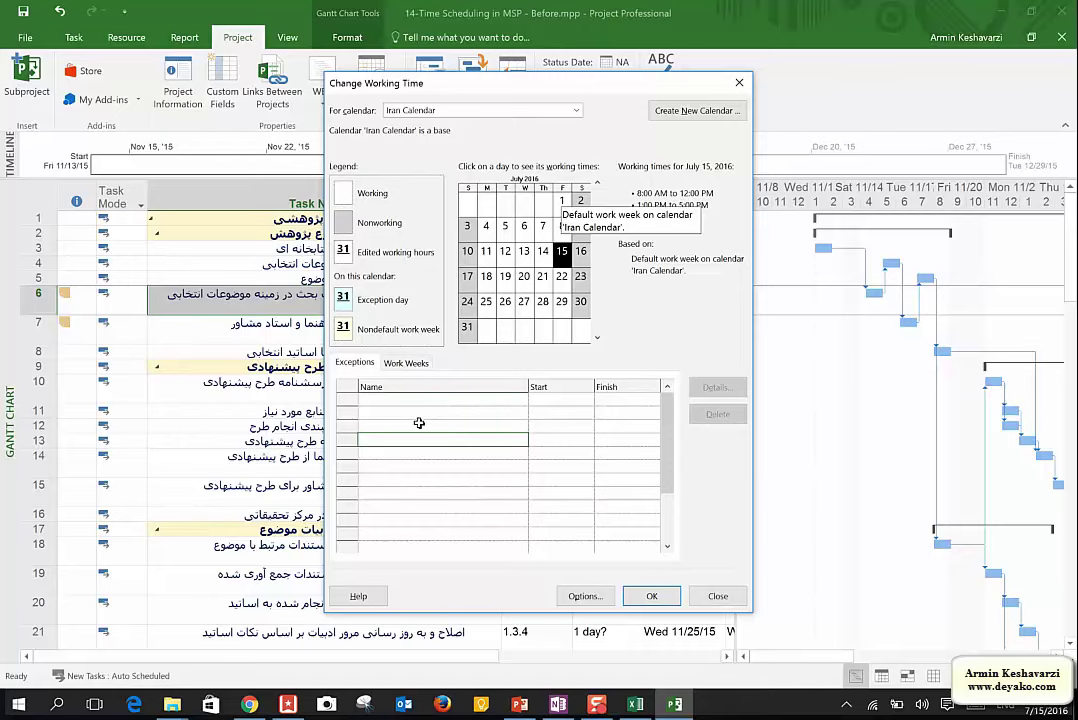
{"action": "left_click", "coordinate": [451, 399]}
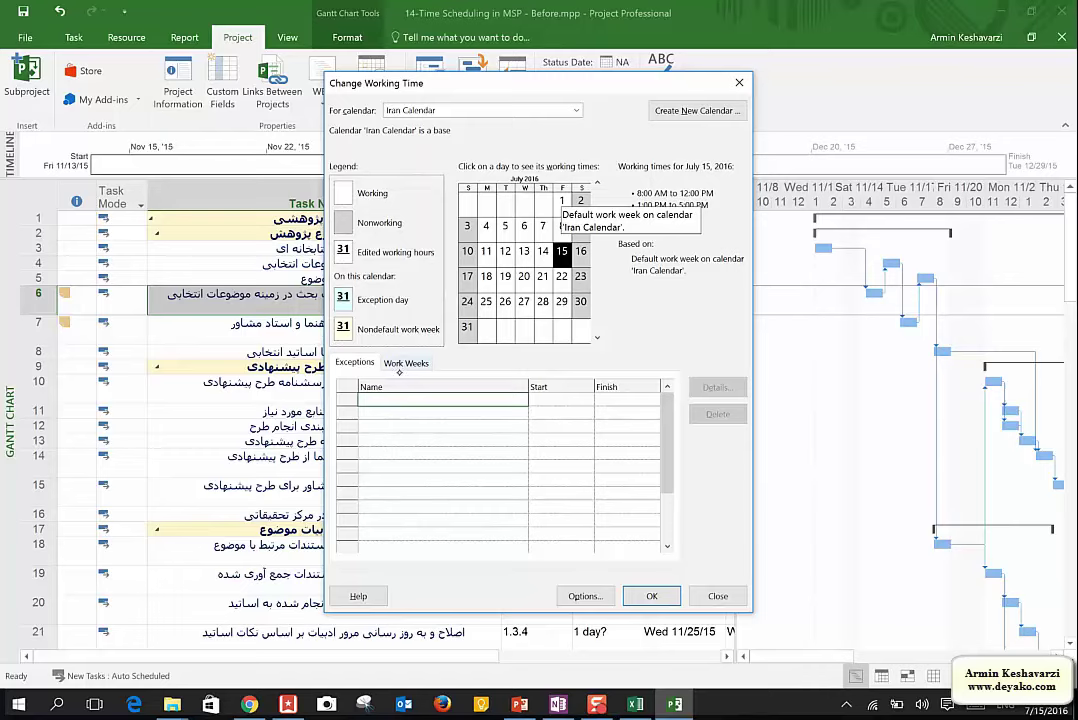
{"action": "left_click", "coordinate": [360, 398]}
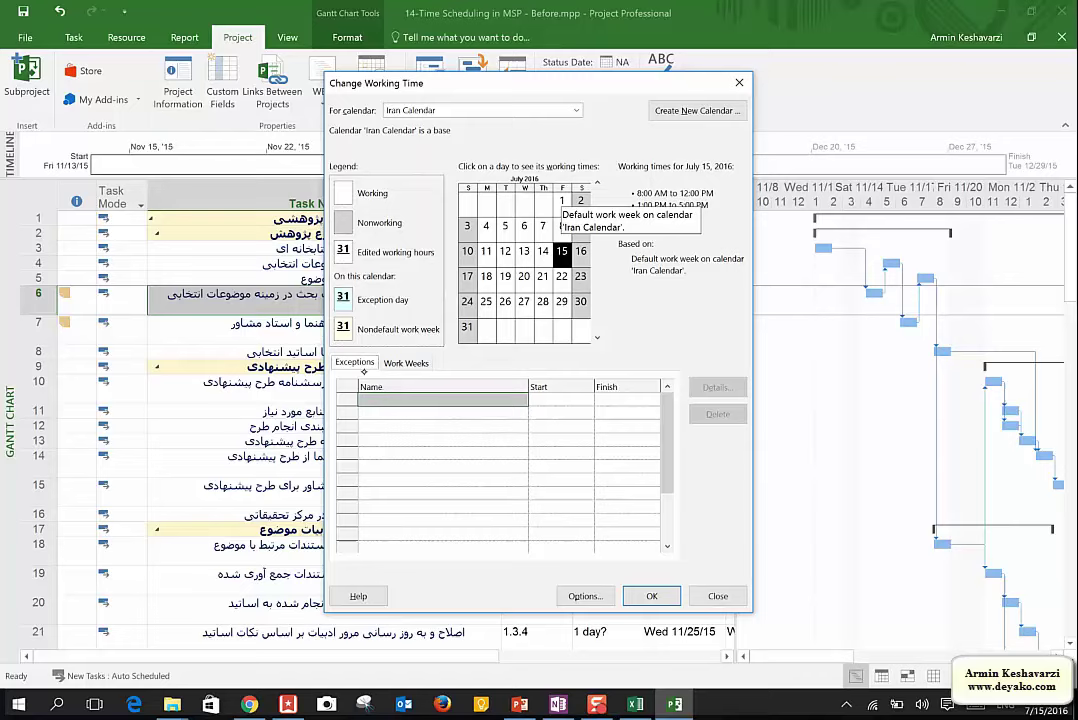
{"action": "left_click", "coordinate": [454, 387]}
{"action": "left_click", "coordinate": [424, 400]}
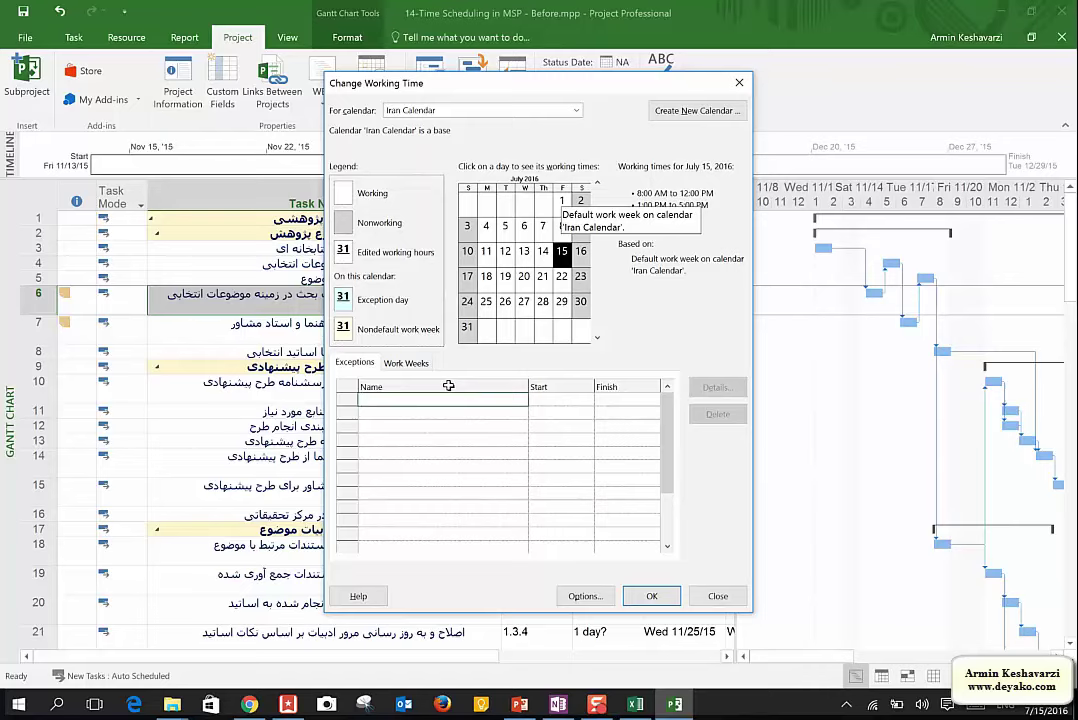
{"action": "type", "text": "وقفا حضرت علی (ع)"}
{"action": "key", "text": "Return"}
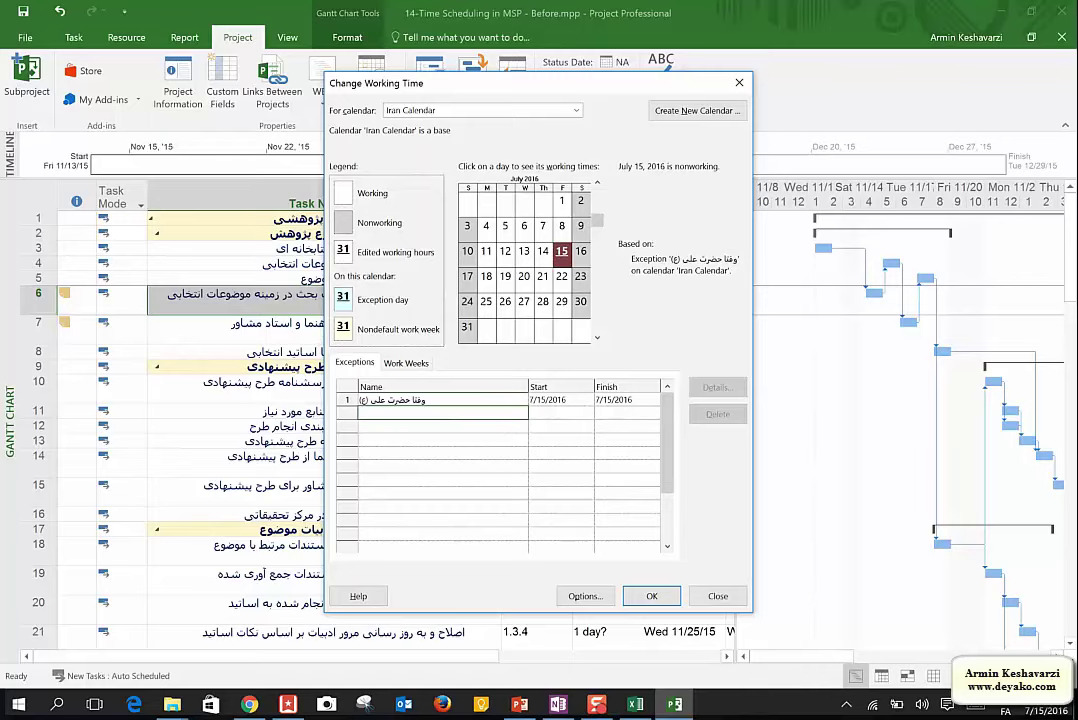
Rename the first calendar exception to "شهادت حضرت علی (ع)"
{"action": "left_click", "coordinate": [409, 399]}
{"action": "left_click", "coordinate": [414, 407]}
{"action": "left_click", "coordinate": [416, 400]}
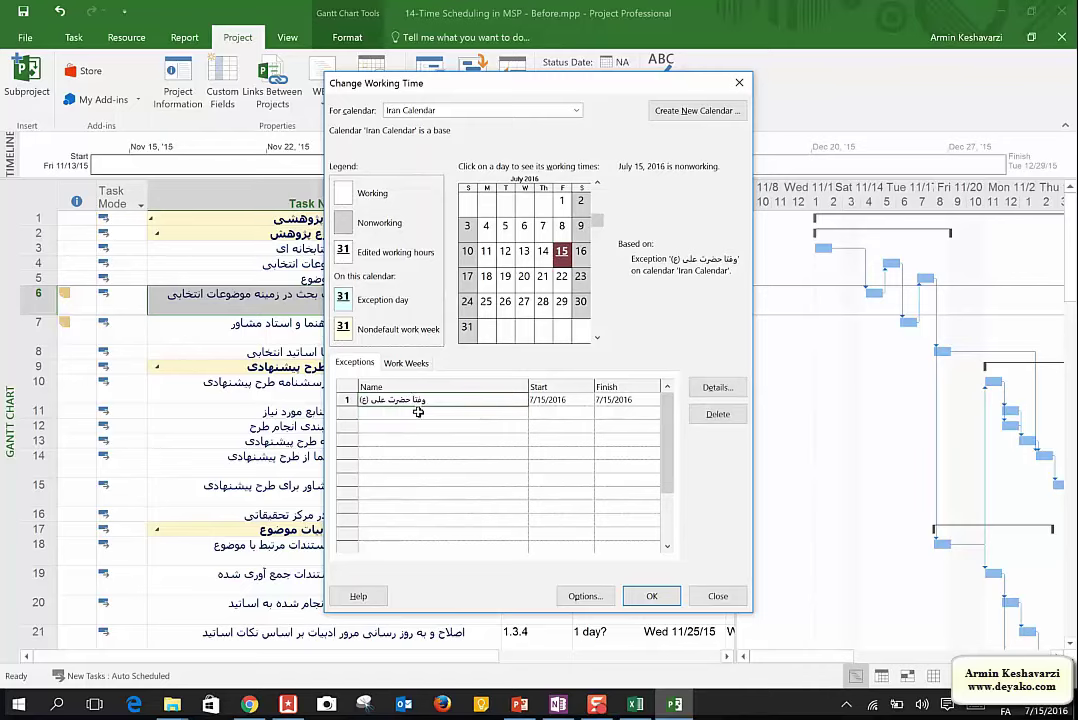
{"action": "key", "text": "BackSpace"}
{"action": "key", "text": "BackSpace"}
{"action": "key", "text": "BackSpace"}
{"action": "key", "text": "BackSpace"}
{"action": "type", "text": "شه"}
{"action": "key", "text": "Return"}
Enter a second exception named "تولد حضرت علی (ع)" below the first one in Iran Calendar
{"action": "type", "text": "تولی"}
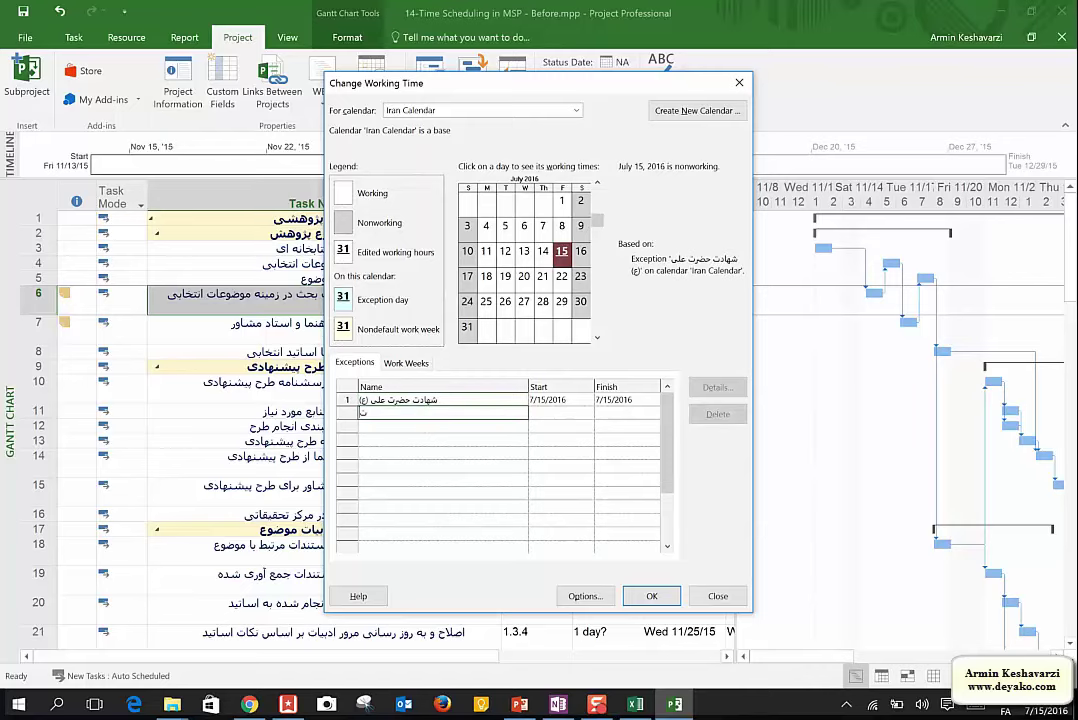
{"action": "key", "text": "BackSpace"}
{"action": "key", "text": "BackSpace"}
{"action": "type", "text": "لد حضرت علی ("}
{"action": "key", "text": "Return"}
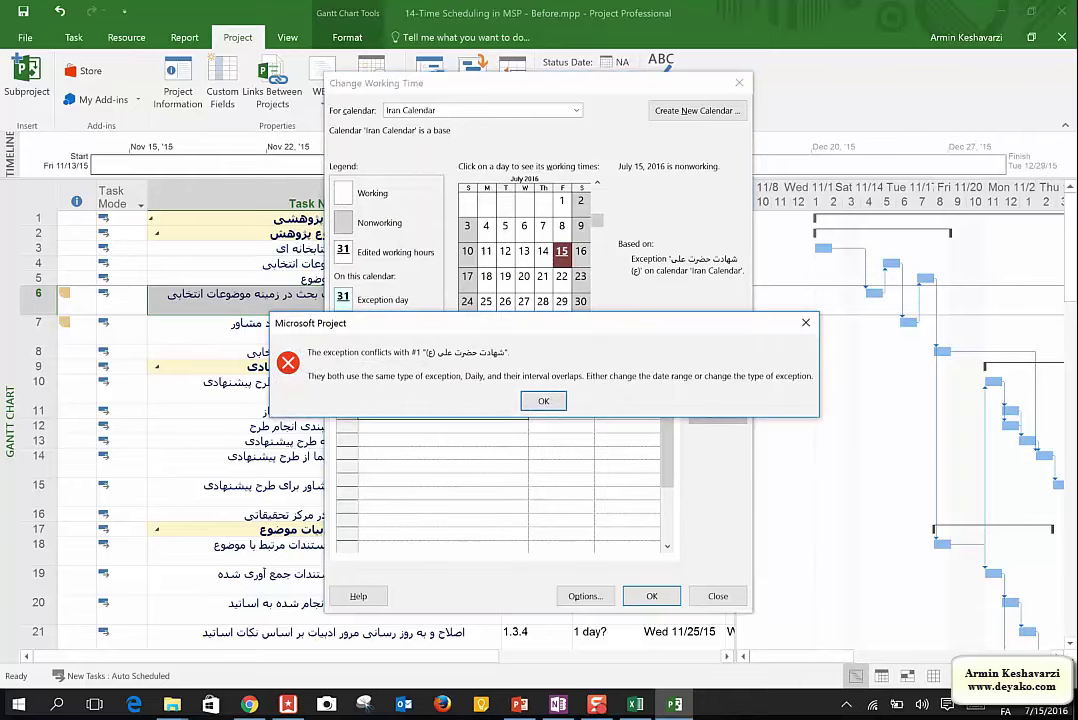
{"action": "left_click", "coordinate": [543, 400]}
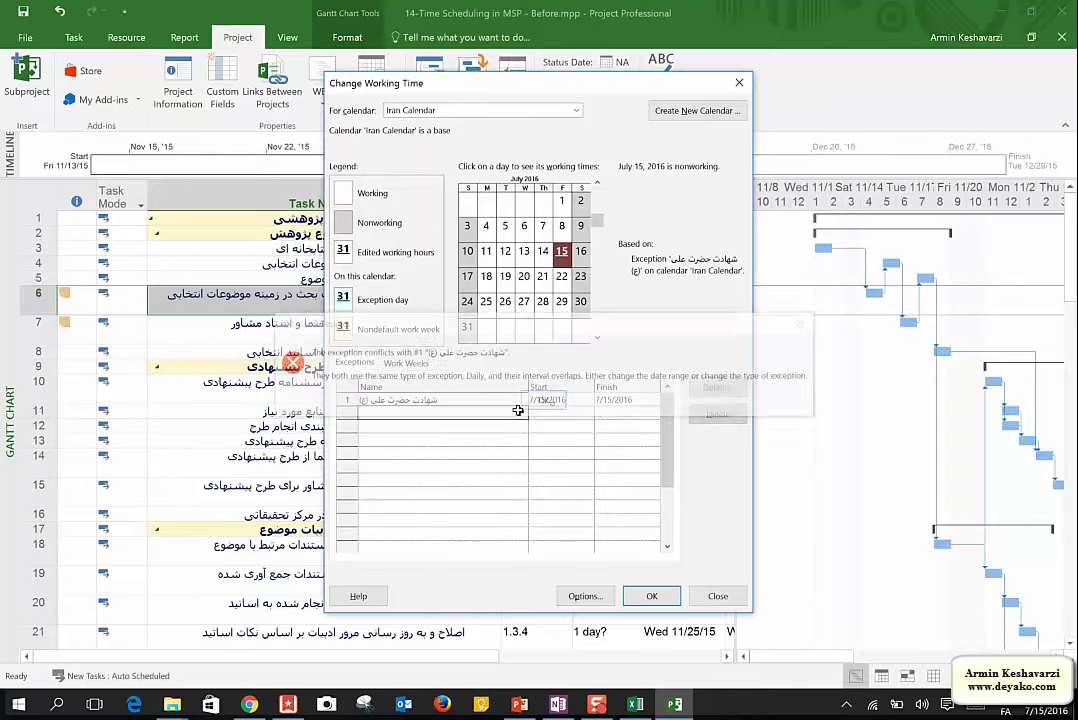
Set the date of the second exception, "تولد حضرت علی (ع)", to 7/16/2016
{"action": "left_click", "coordinate": [548, 413]}
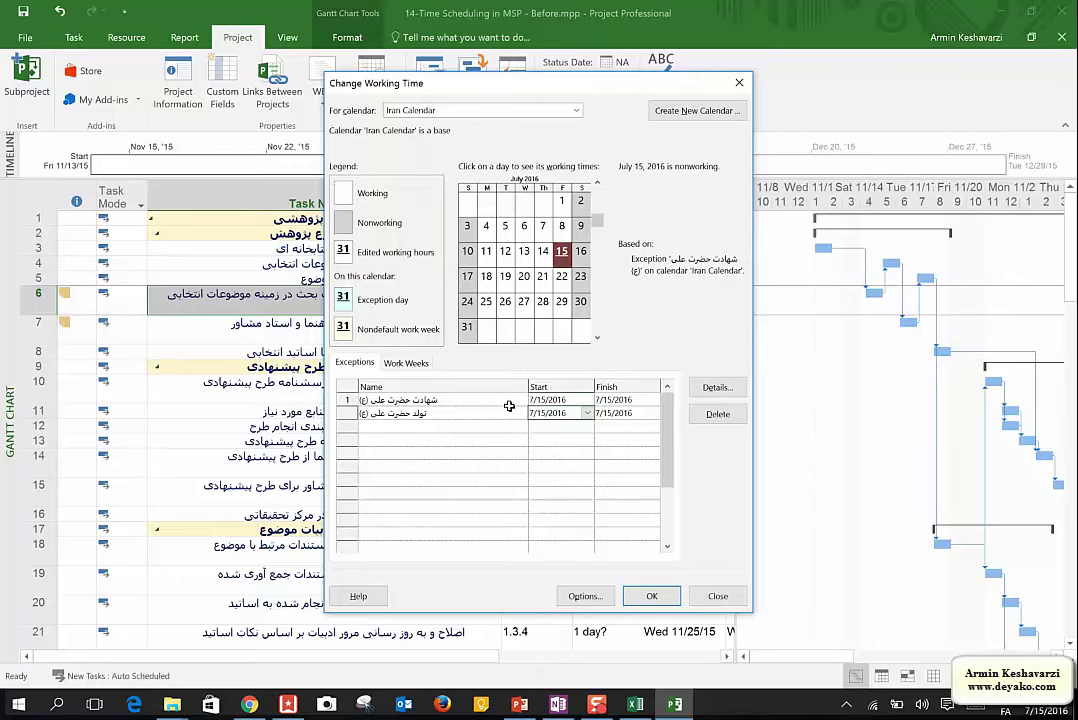
{"action": "key", "text": "Return"}
{"action": "left_click", "coordinate": [547, 402]}
{"action": "left_click", "coordinate": [574, 414]}
{"action": "left_click", "coordinate": [602, 406]}
{"action": "left_click", "coordinate": [548, 400]}
{"action": "left_click", "coordinate": [653, 413]}
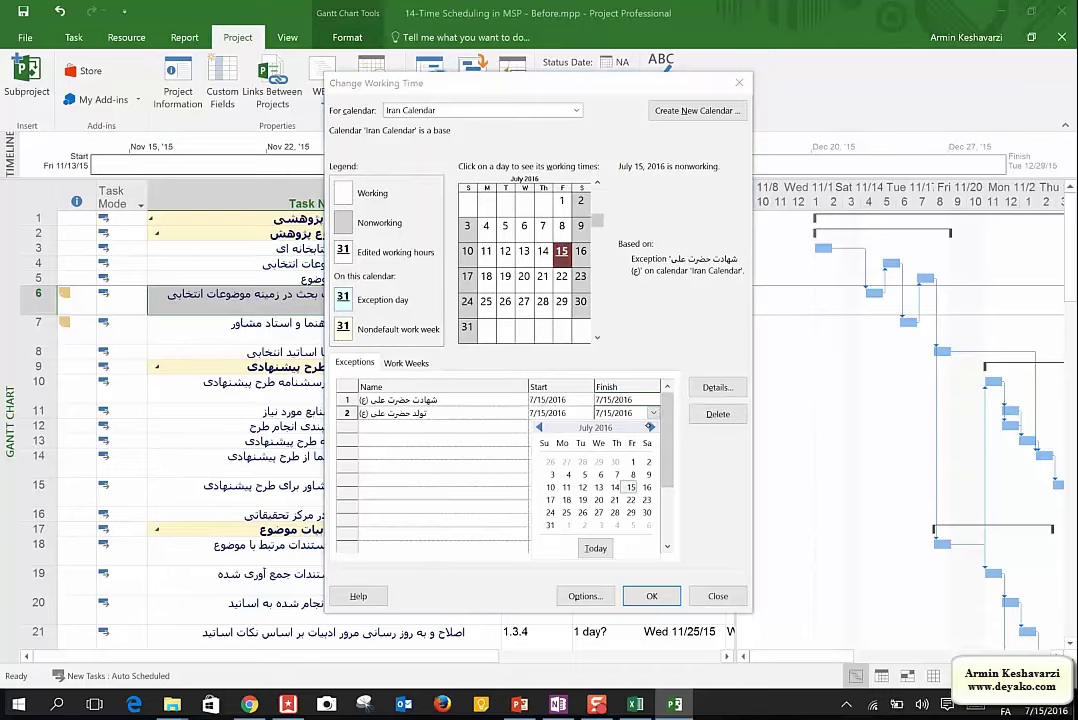
{"action": "left_click", "coordinate": [543, 413]}
{"action": "left_click", "coordinate": [568, 413]}
{"action": "left_click", "coordinate": [587, 413]}
{"action": "left_click", "coordinate": [580, 487]}
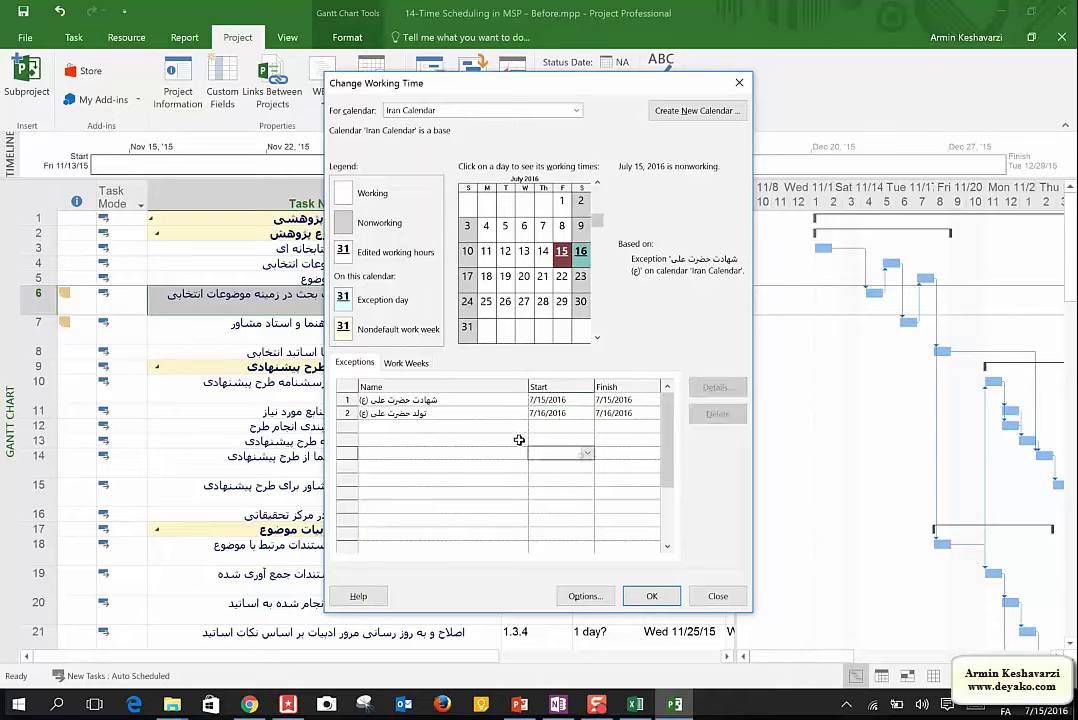
Change the start and finish of the exception "شهادت حضرت علی (ع)" to 7/13/2016
{"action": "left_click", "coordinate": [587, 399]}
{"action": "left_click", "coordinate": [524, 475]}
{"action": "left_click", "coordinate": [652, 399]}
{"action": "left_click", "coordinate": [582, 474]}
{"action": "left_click", "coordinate": [567, 483]}
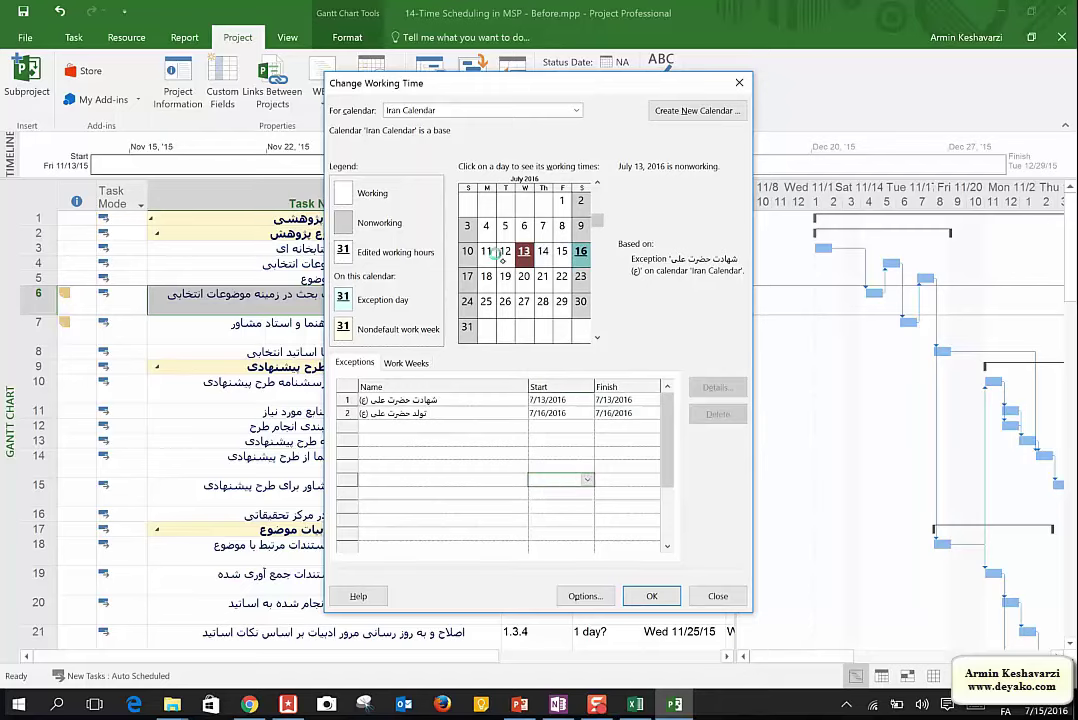
{"action": "left_click", "coordinate": [421, 413]}
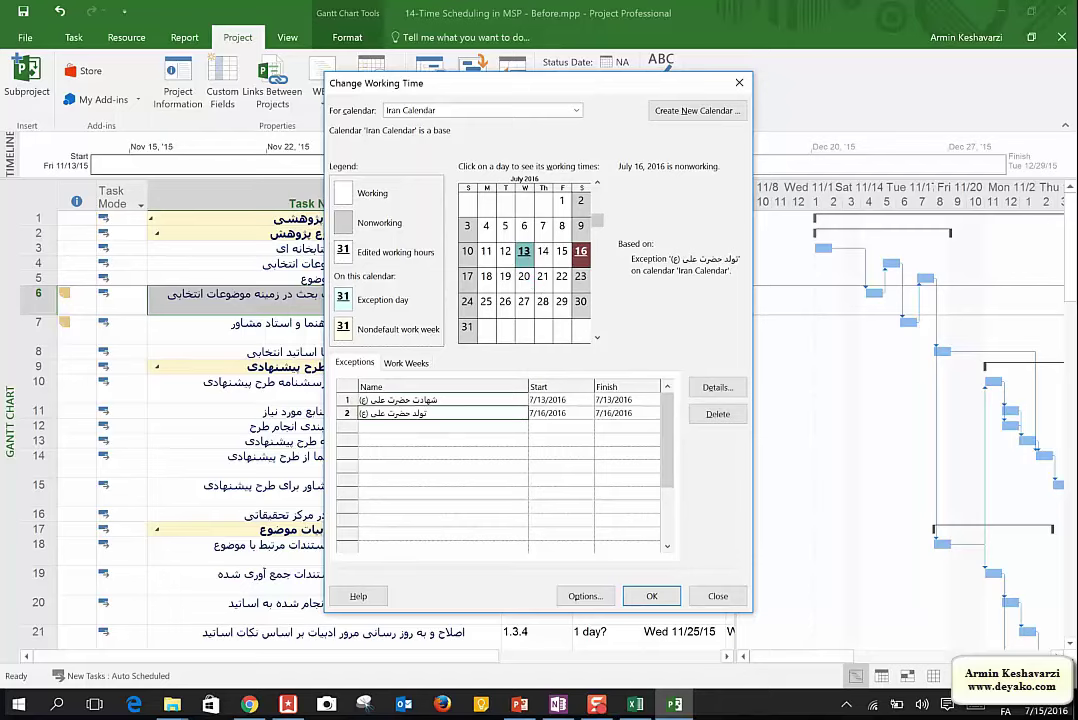
{"action": "left_click", "coordinate": [443, 401]}
Give Sunday in the default work week specific working times, with a first period from 8:00 AM to 12:00 PM
{"action": "left_click", "coordinate": [406, 363]}
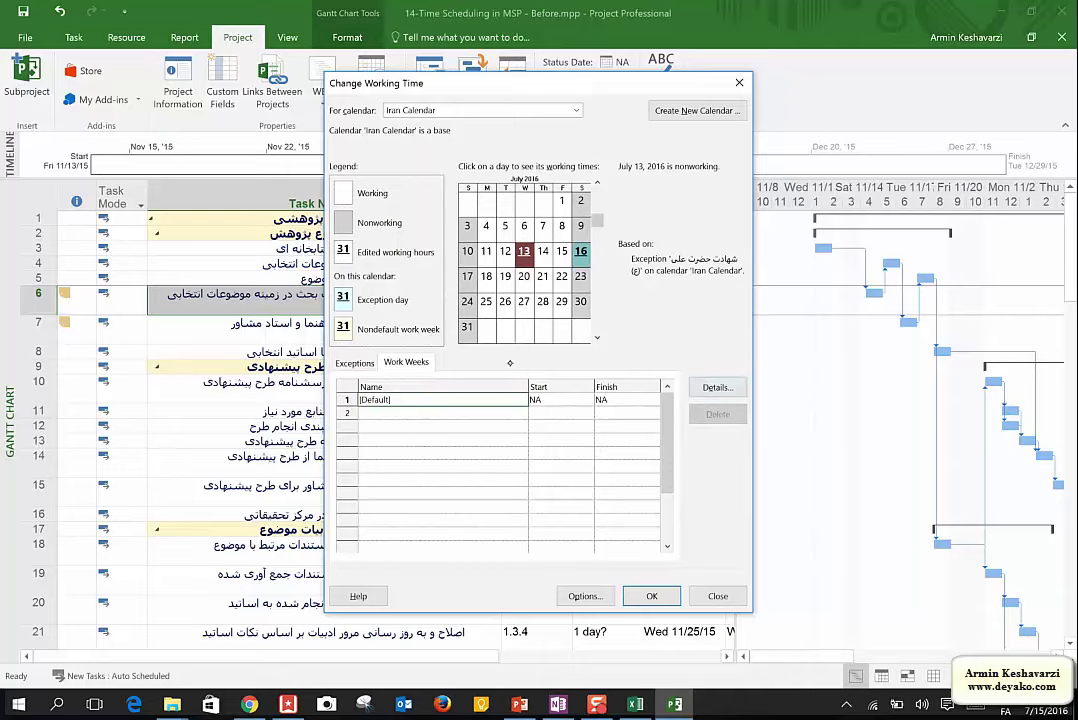
{"action": "left_click", "coordinate": [716, 387]}
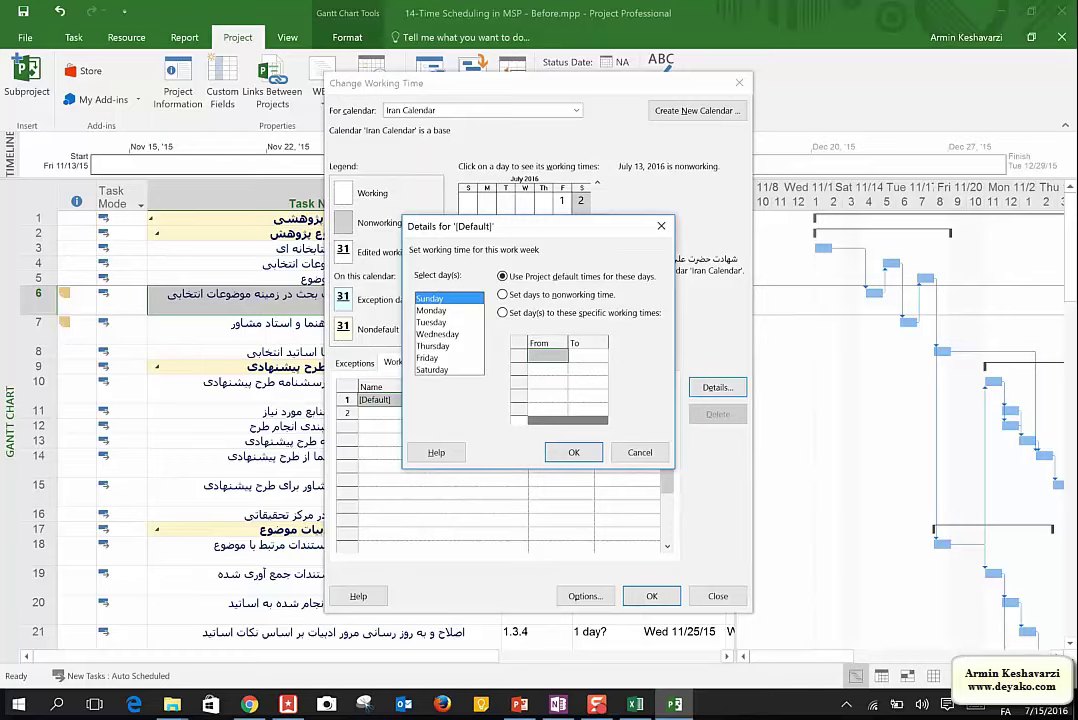
{"action": "left_click", "coordinate": [501, 313]}
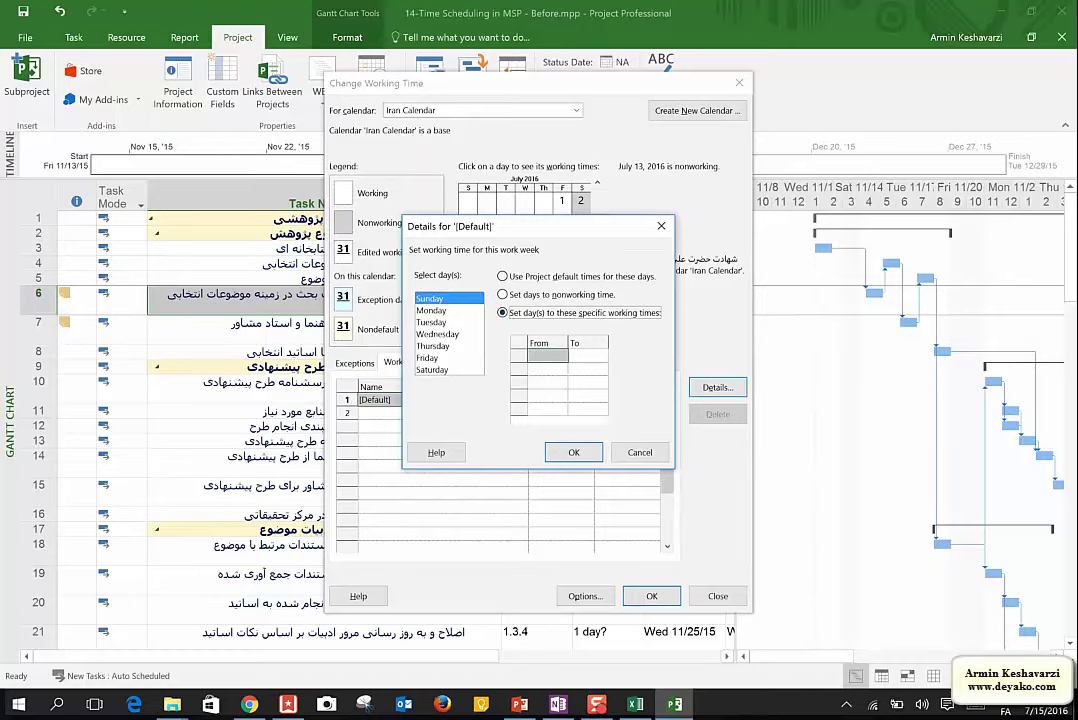
{"action": "left_click", "coordinate": [531, 355]}
{"action": "type", "text": "800"}
{"action": "key", "text": "Tab"}
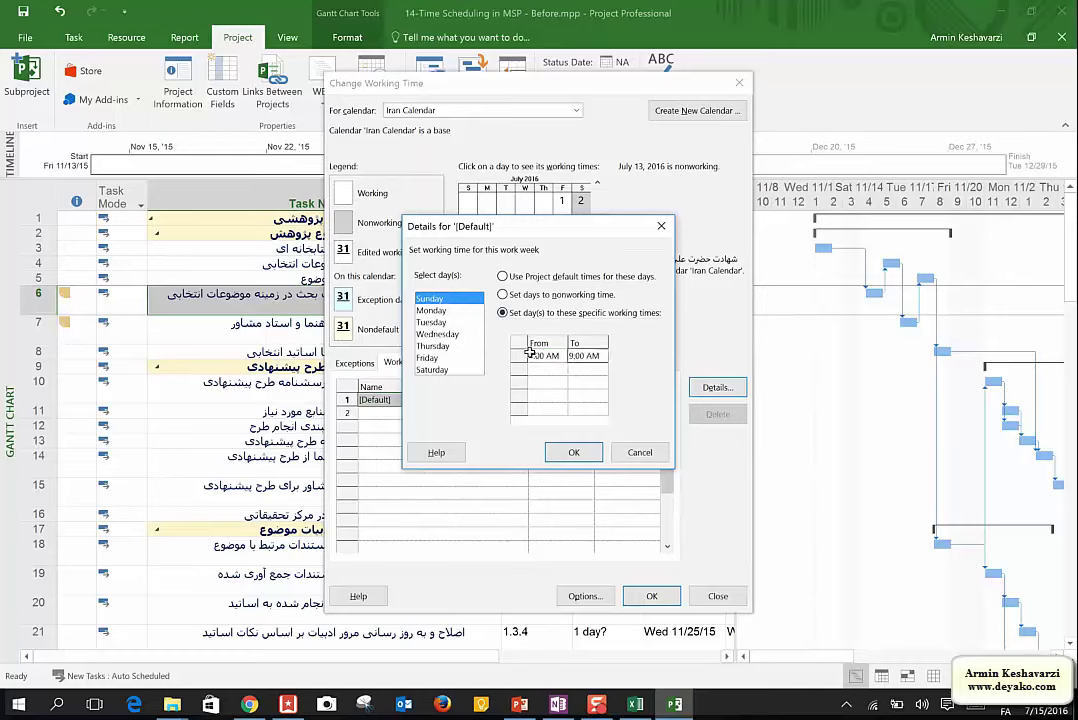
{"action": "type", "text": "12:00 حئ"}
{"action": "key", "text": "Return"}
{"action": "left_click", "coordinate": [540, 394]}
{"action": "type", "text": "12:00  pm"}
{"action": "key", "text": "Return"}
Add a second Sunday working period from 1:00 PM to 4:30 PM
{"action": "left_click", "coordinate": [547, 368]}
{"action": "type", "text": "13:00"}
{"action": "left_click", "coordinate": [587, 369]}
{"action": "type", "text": "16:30"}
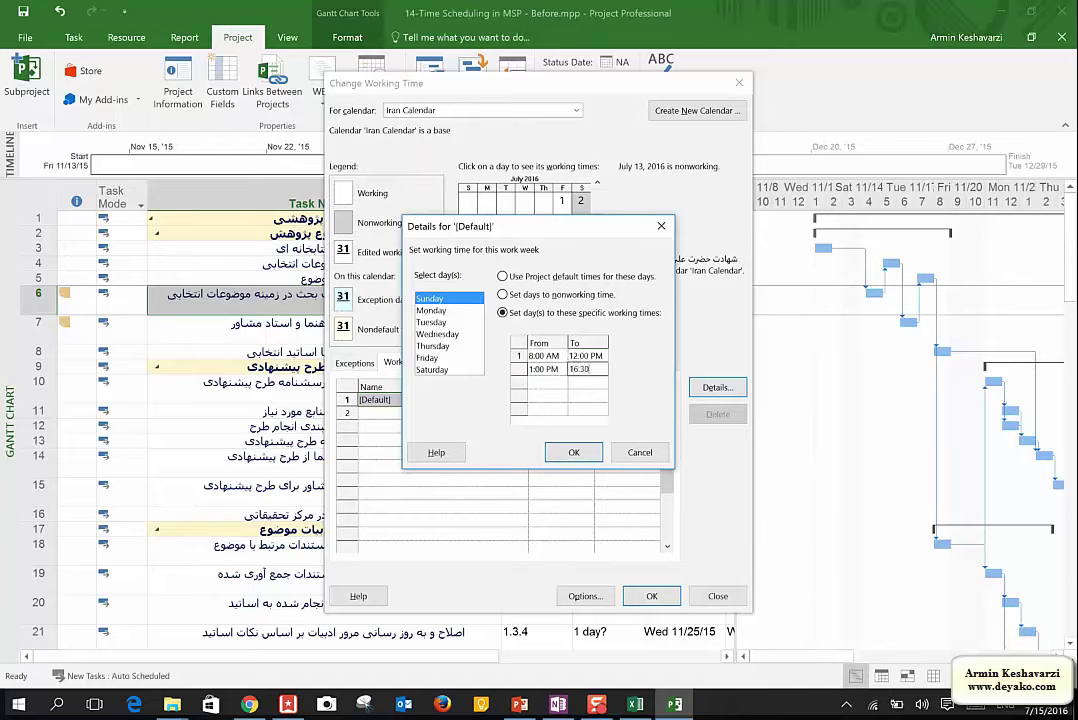
{"action": "key", "text": "Return"}
Check Monday's default working times and set the end of Sunday's second working period to 5:00 PM
{"action": "left_click", "coordinate": [443, 322]}
{"action": "left_click", "coordinate": [443, 310]}
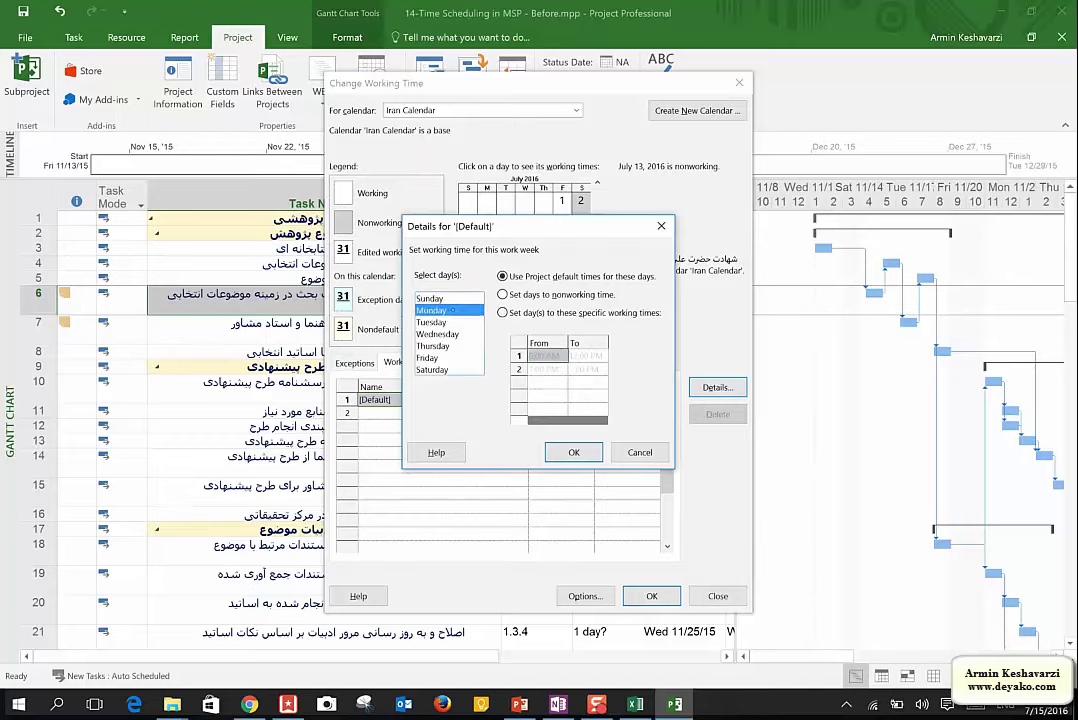
{"action": "left_click", "coordinate": [424, 300]}
{"action": "left_click", "coordinate": [502, 312]}
{"action": "type", "text": "5:00"}
{"action": "key", "text": "Return"}
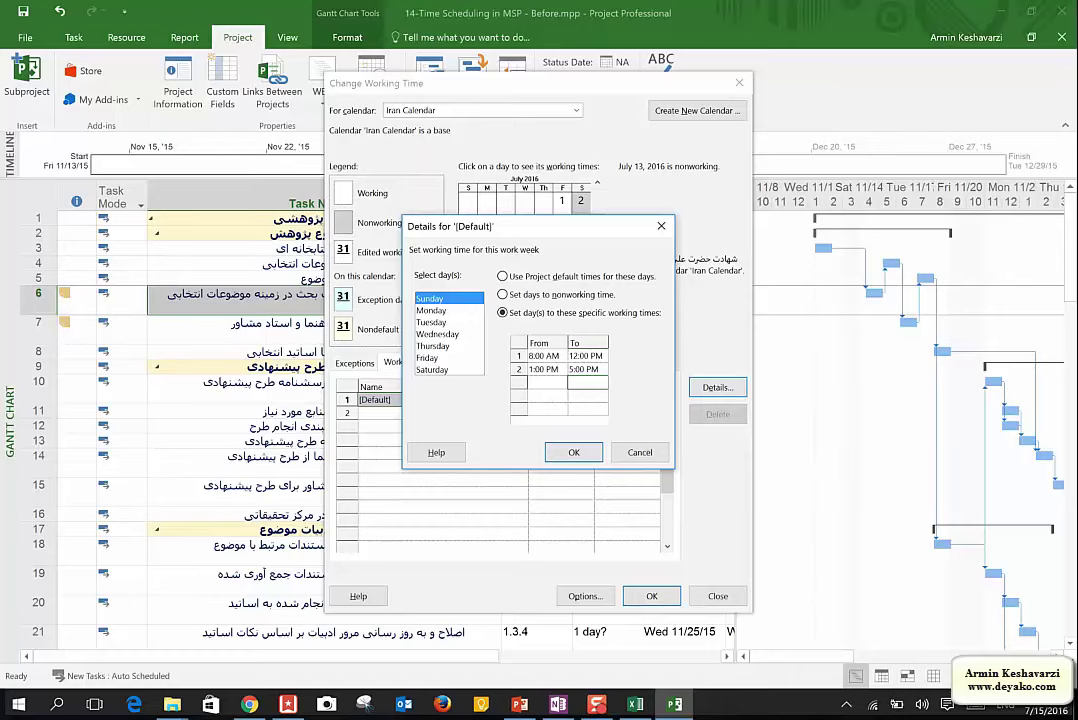
Give Thursday specific working times without the 1:00 PM to 5:00 PM period, and set Friday to nonworking time
{"action": "left_click", "coordinate": [432, 310]}
{"action": "left_click", "coordinate": [447, 322]}
{"action": "key", "text": "Down"}
{"action": "key", "text": "Down"}
{"action": "left_click", "coordinate": [503, 312]}
{"action": "left_click", "coordinate": [540, 369]}
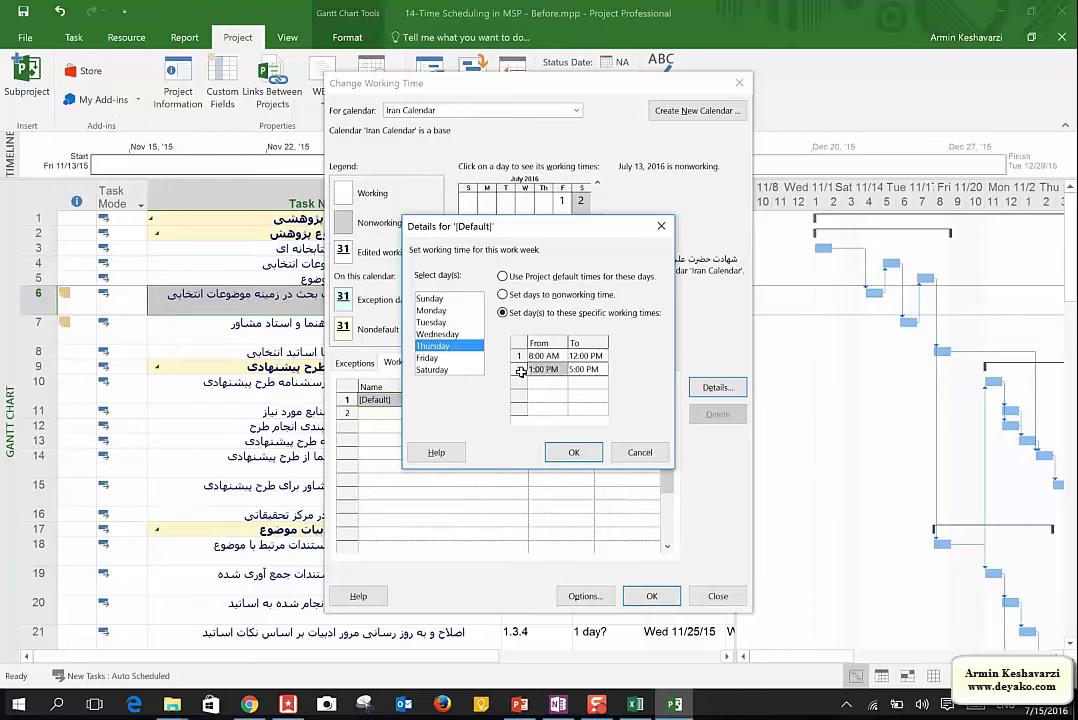
{"action": "key", "text": "Delete"}
{"action": "left_click", "coordinate": [449, 358]}
{"action": "left_click", "coordinate": [503, 294]}
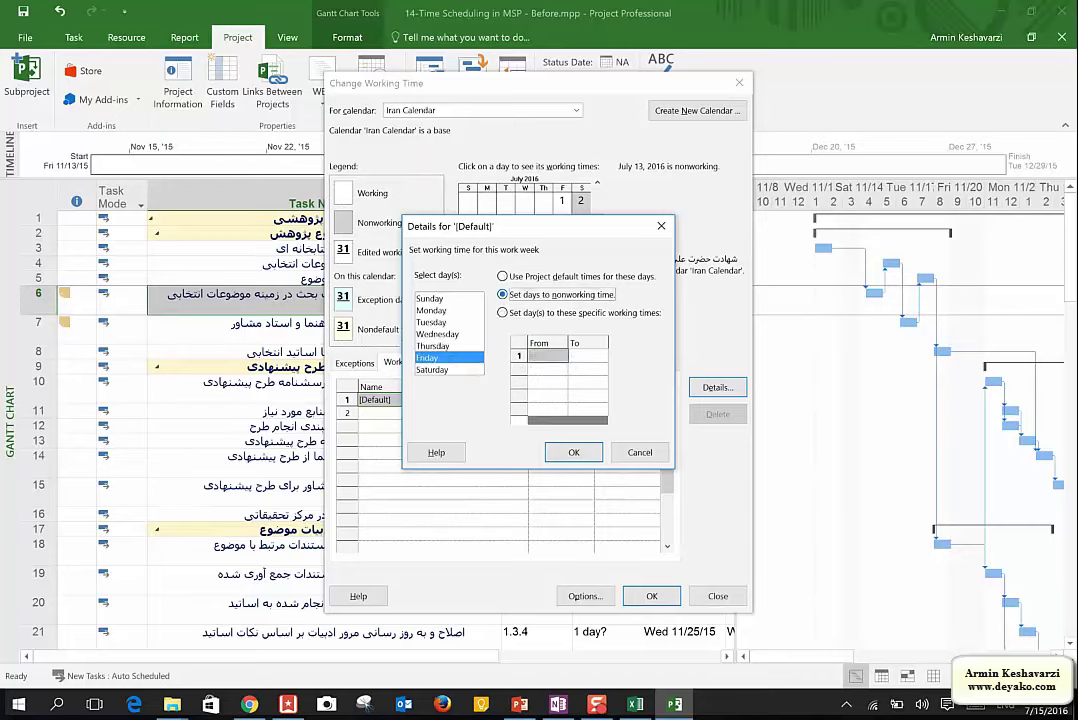
Give Saturday specific working times, with a first period from 8:00 AM to 12:00 PM
{"action": "left_click", "coordinate": [432, 369]}
{"action": "left_click", "coordinate": [502, 313]}
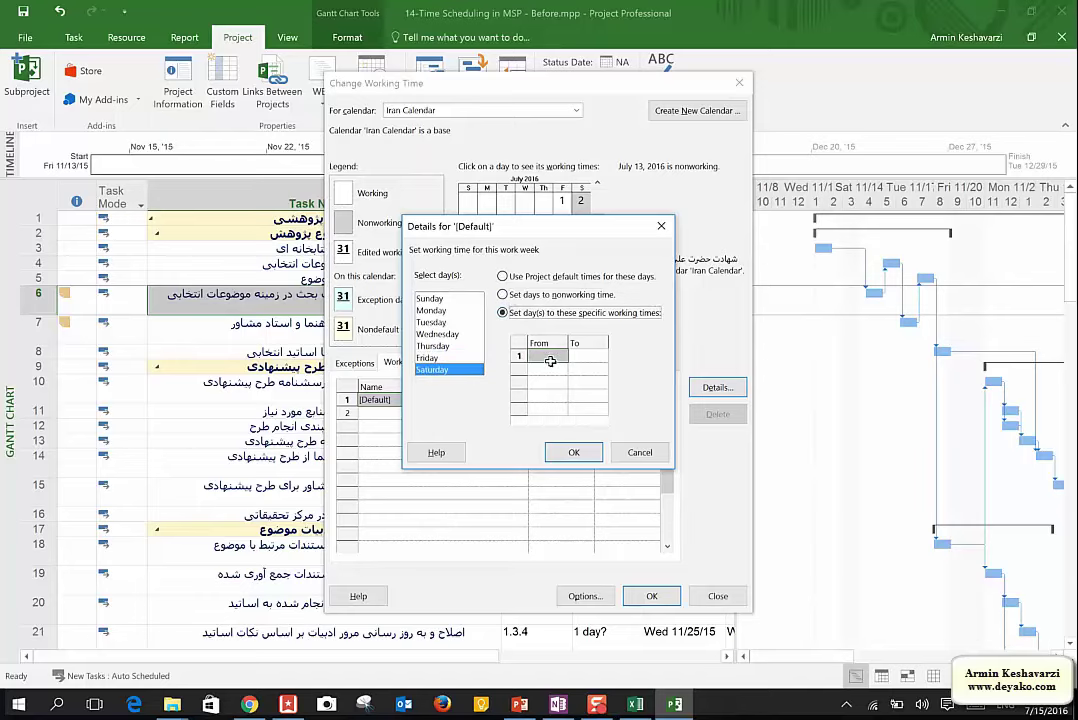
{"action": "left_click", "coordinate": [550, 358]}
{"action": "type", "text": "8:00"}
{"action": "key", "text": "Tab"}
{"action": "key", "text": "BackSpace"}
{"action": "key", "text": "BackSpace"}
{"action": "key", "text": "BackSpace"}
{"action": "key", "text": "BackSpace"}
{"action": "key", "text": "BackSpace"}
{"action": "key", "text": "BackSpace"}
{"action": "key", "text": "BackSpace"}
{"action": "type", "text": "12:00 a"}
{"action": "type", "text": "m"}
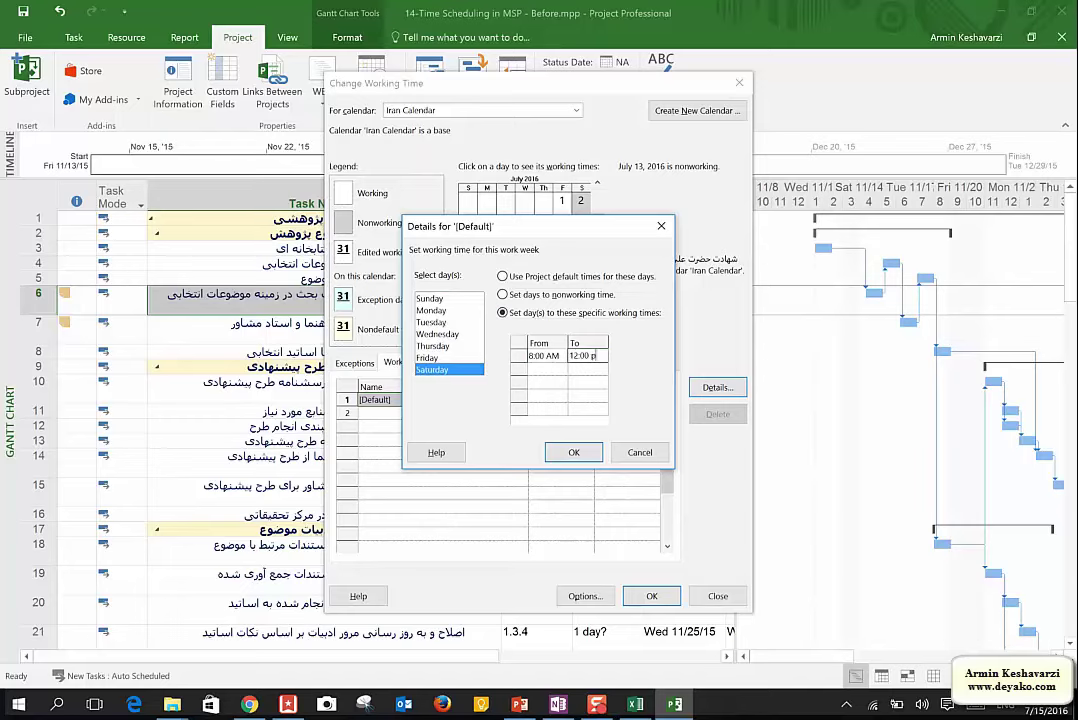
{"action": "key", "text": "Return"}
Add a second Saturday working period from 1:00 PM to 5:00 PM and accept the default work week's details
{"action": "left_click", "coordinate": [547, 369]}
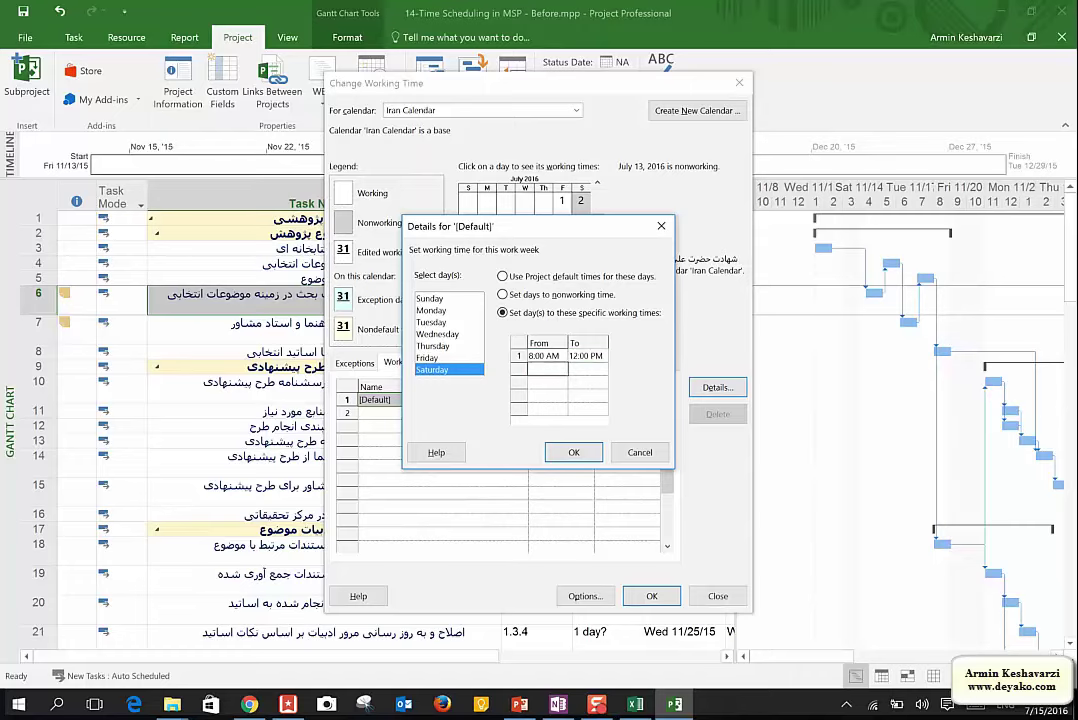
{"action": "type", "text": "1:00 pm"}
{"action": "key", "text": "Tab"}
{"action": "type", "text": "2:00 pm"}
{"action": "key", "text": "Return"}
{"action": "type", "text": "17:00"}
{"action": "key", "text": "Return"}
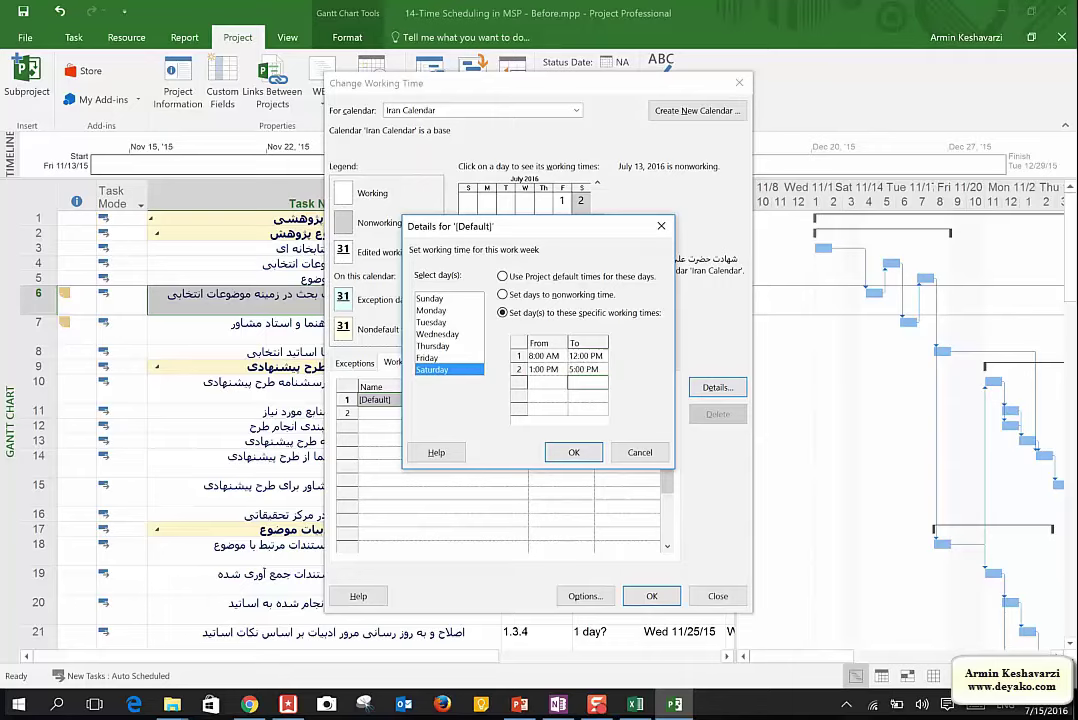
{"action": "left_click", "coordinate": [574, 453]}
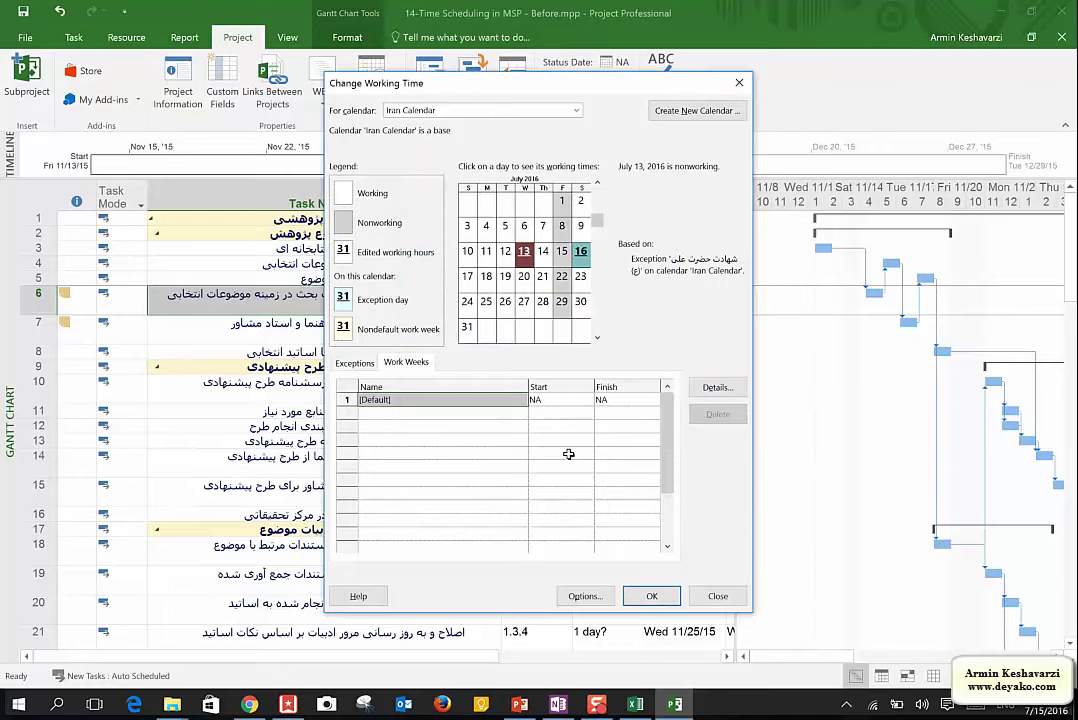
Add a second work week named Ramazan to the Iran Calendar
{"action": "left_click", "coordinate": [432, 415]}
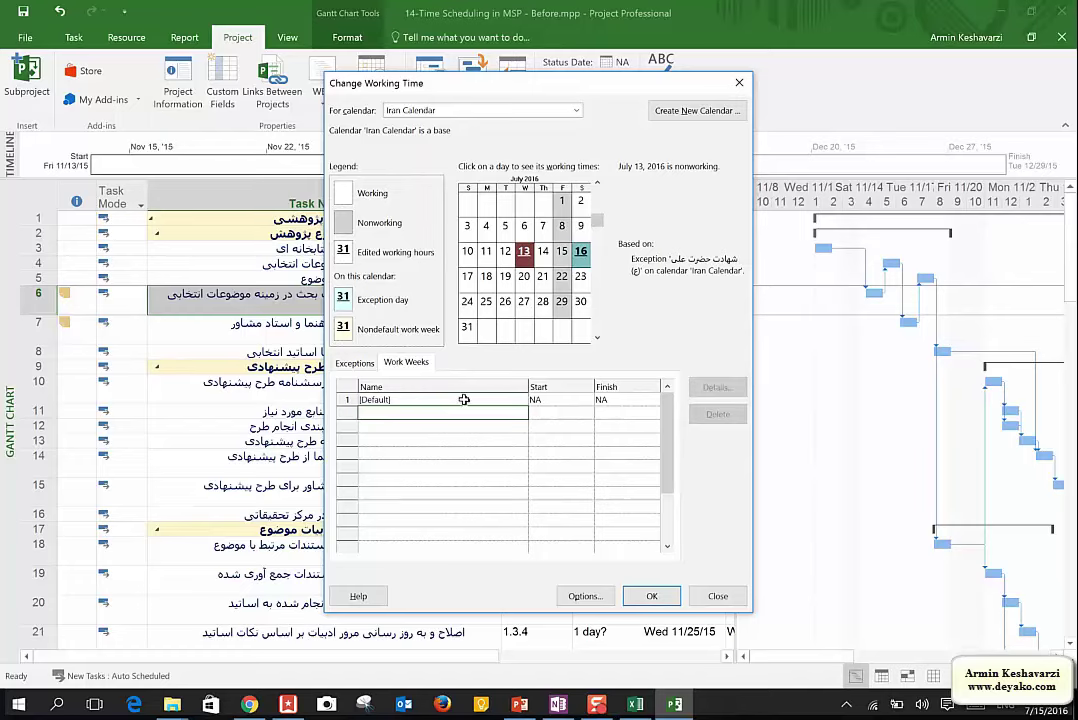
{"action": "type", "text": "Ramazan"}
{"action": "left_click", "coordinate": [547, 428]}
Set the Ramazan work week to start on 8/1/2016 and finish on 8/31/2016
{"action": "left_click", "coordinate": [568, 411]}
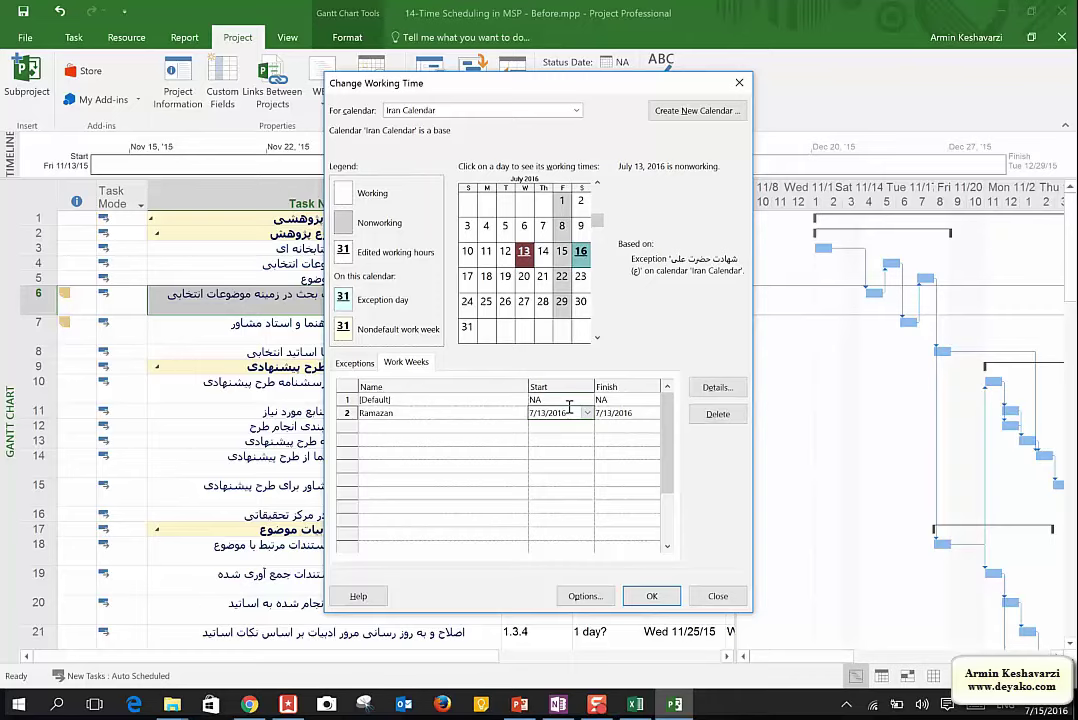
{"action": "left_click", "coordinate": [587, 412]}
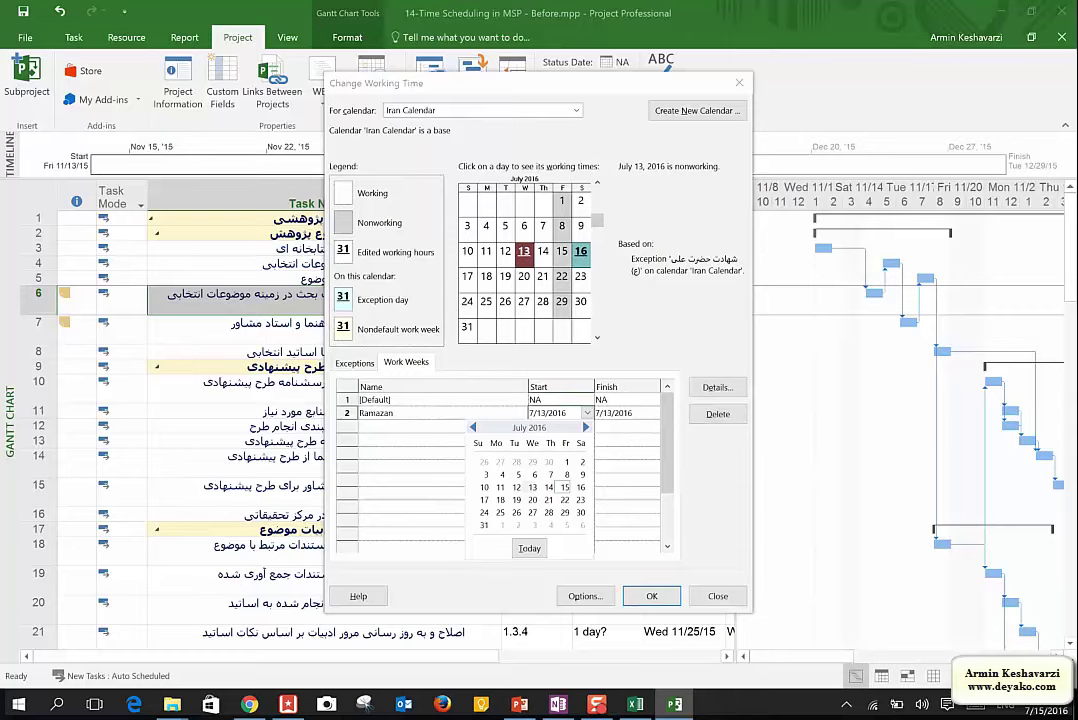
{"action": "left_click", "coordinate": [473, 427]}
{"action": "left_click", "coordinate": [586, 427]}
{"action": "left_click", "coordinate": [586, 427]}
{"action": "left_click", "coordinate": [500, 461]}
{"action": "left_click", "coordinate": [648, 414]}
{"action": "left_click", "coordinate": [651, 414]}
{"action": "left_click", "coordinate": [600, 556]}
{"action": "left_click", "coordinate": [569, 413]}
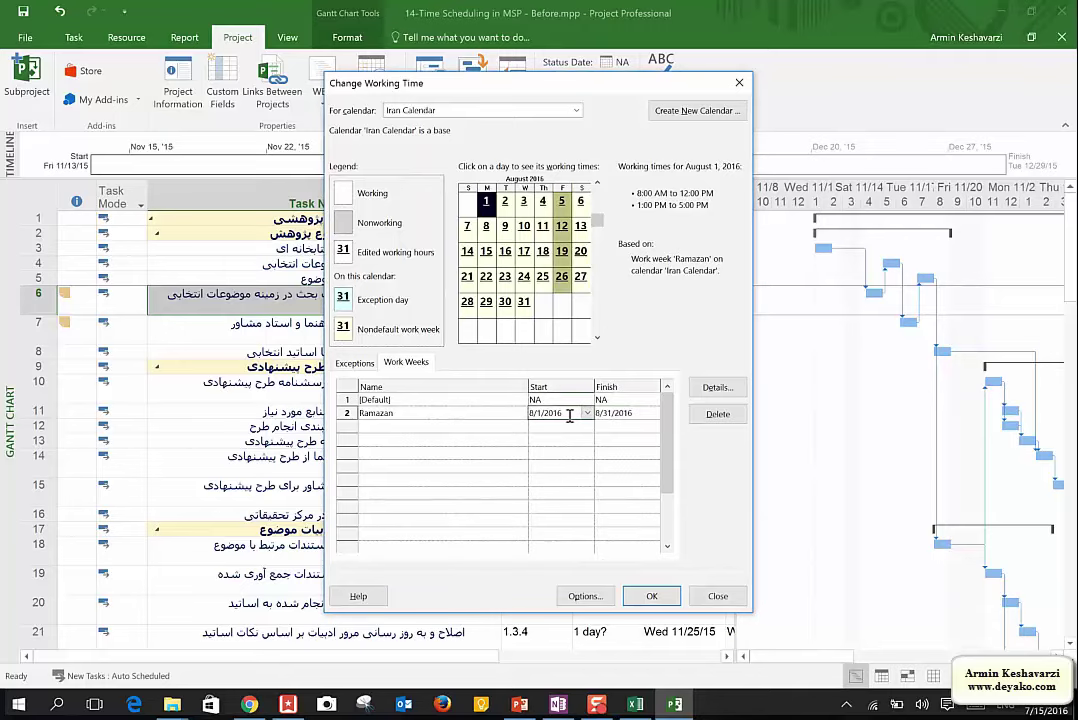
Give Sunday in the Ramazan work week specific times, starting at 9:00 AM and ending the second period at 3:00 PM
{"action": "left_click", "coordinate": [717, 387]}
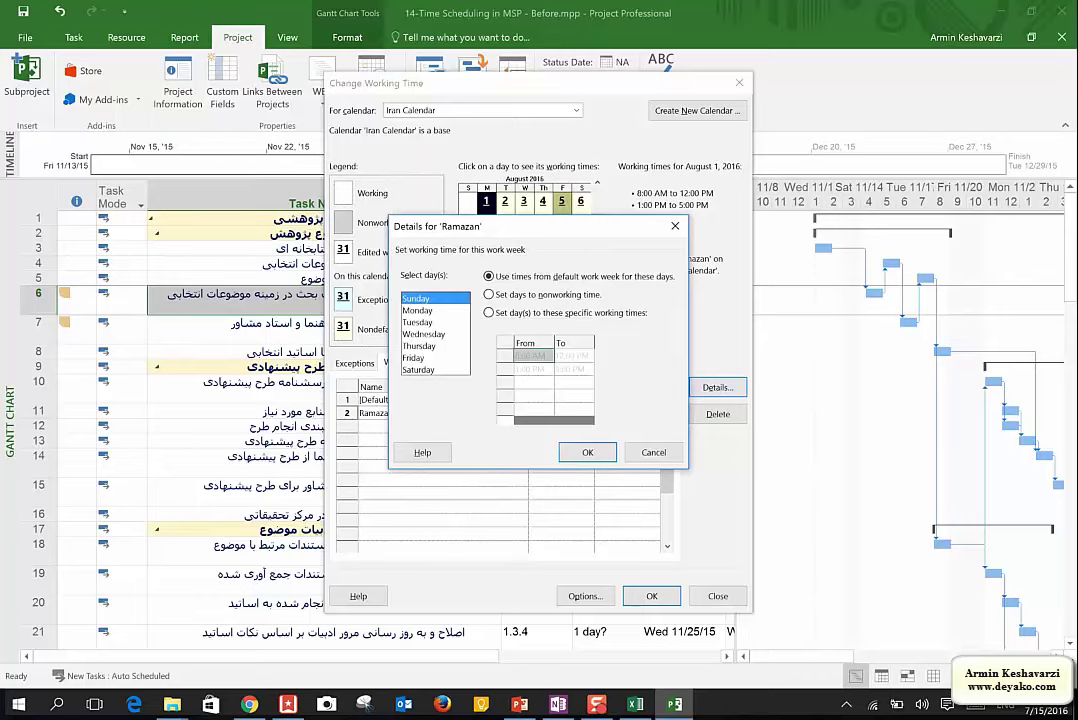
{"action": "left_click", "coordinate": [507, 313]}
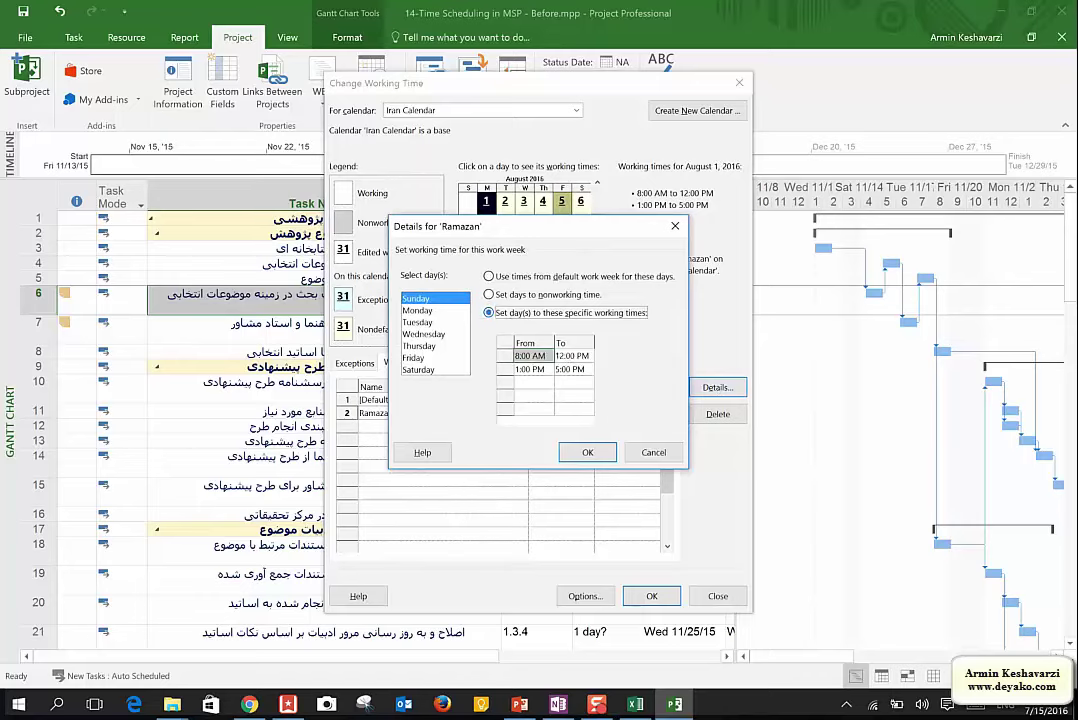
{"action": "left_click", "coordinate": [576, 370]}
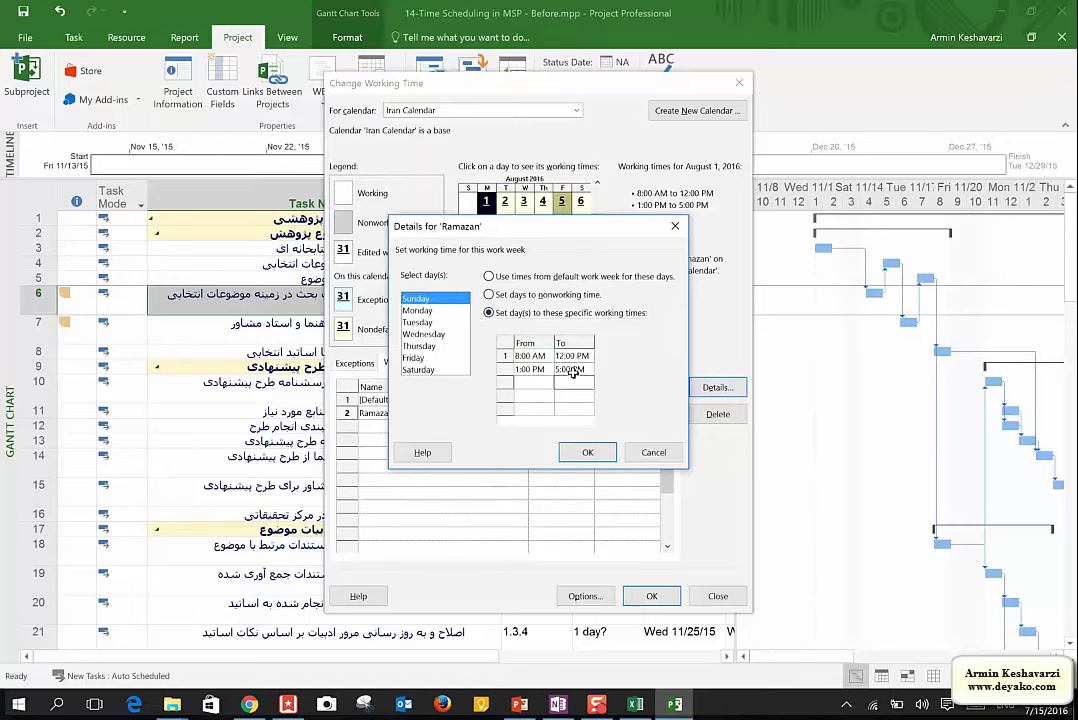
{"action": "left_click", "coordinate": [572, 369]}
{"action": "left_click", "coordinate": [565, 372]}
{"action": "type", "text": "15"}
{"action": "type", "text": ":00"}
{"action": "left_click", "coordinate": [525, 356]}
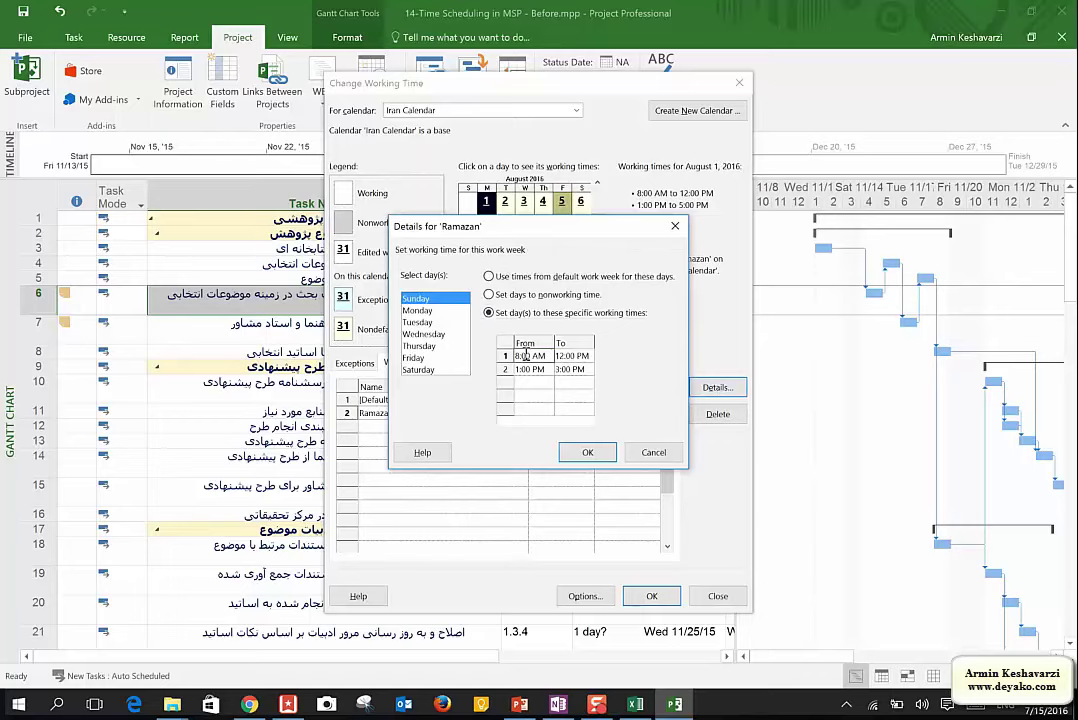
{"action": "type", "text": "9:00"}
{"action": "key", "text": "Return"}
Give Ramazan's Monday specific times, starting at 9:00 AM and ending the second period at 3:00 PM, and accept the details
{"action": "left_click", "coordinate": [417, 310]}
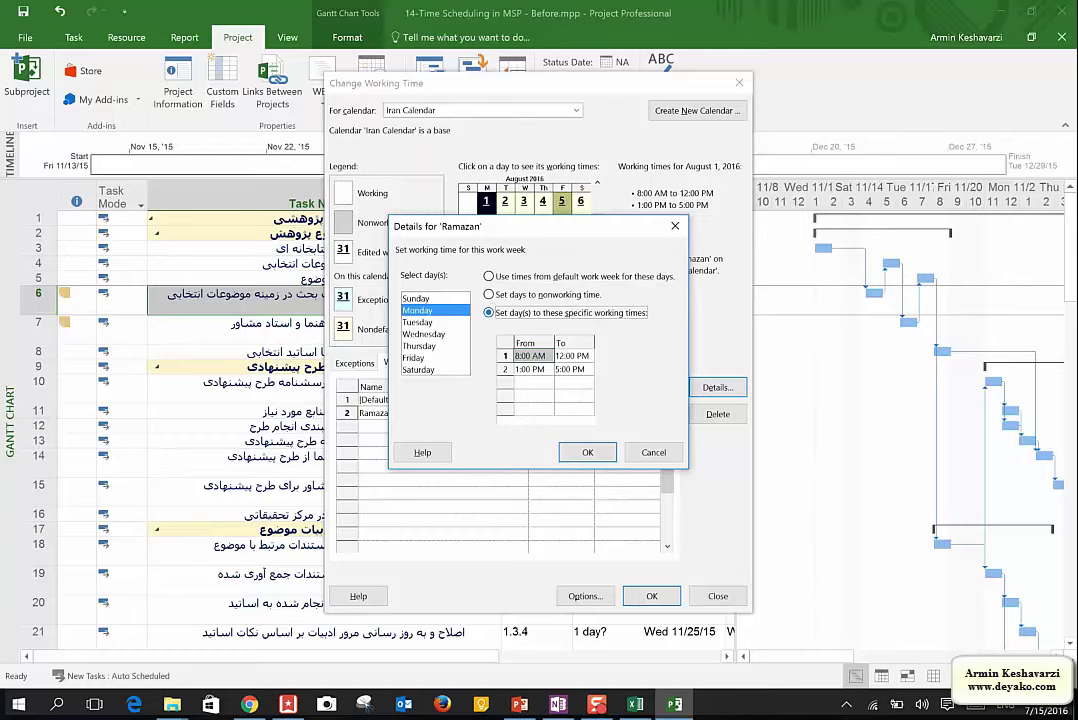
{"action": "left_click", "coordinate": [525, 356]}
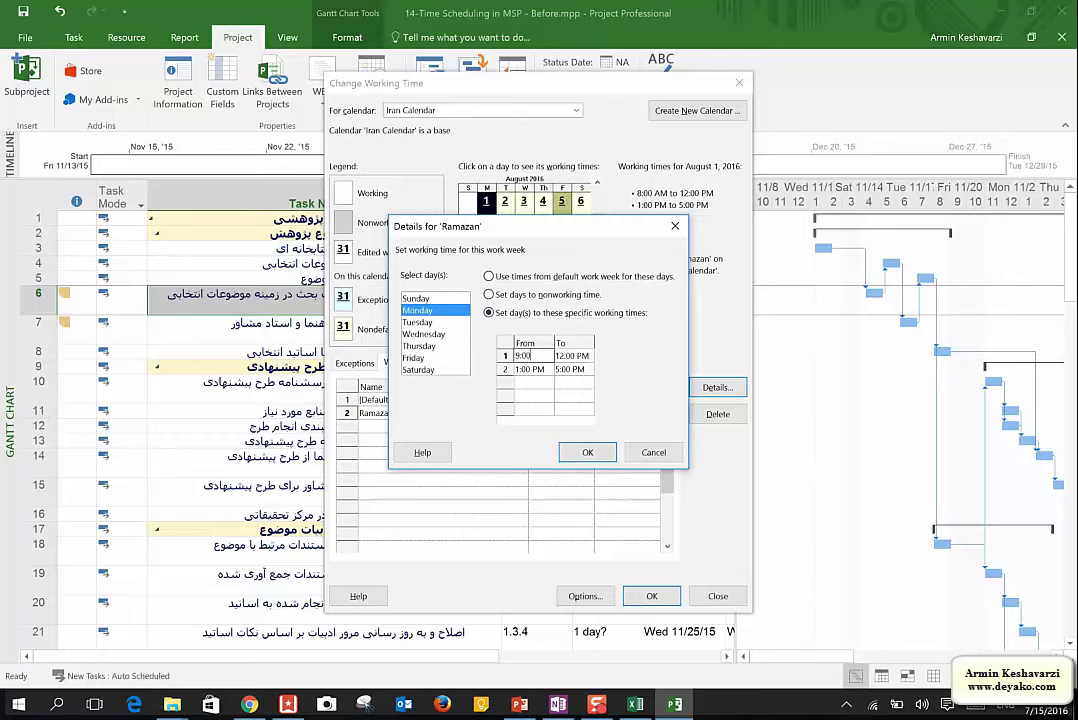
{"action": "key", "text": "Down"}
{"action": "type", "text": "15:00"}
{"action": "key", "text": "Return"}
{"action": "left_click", "coordinate": [588, 452]}
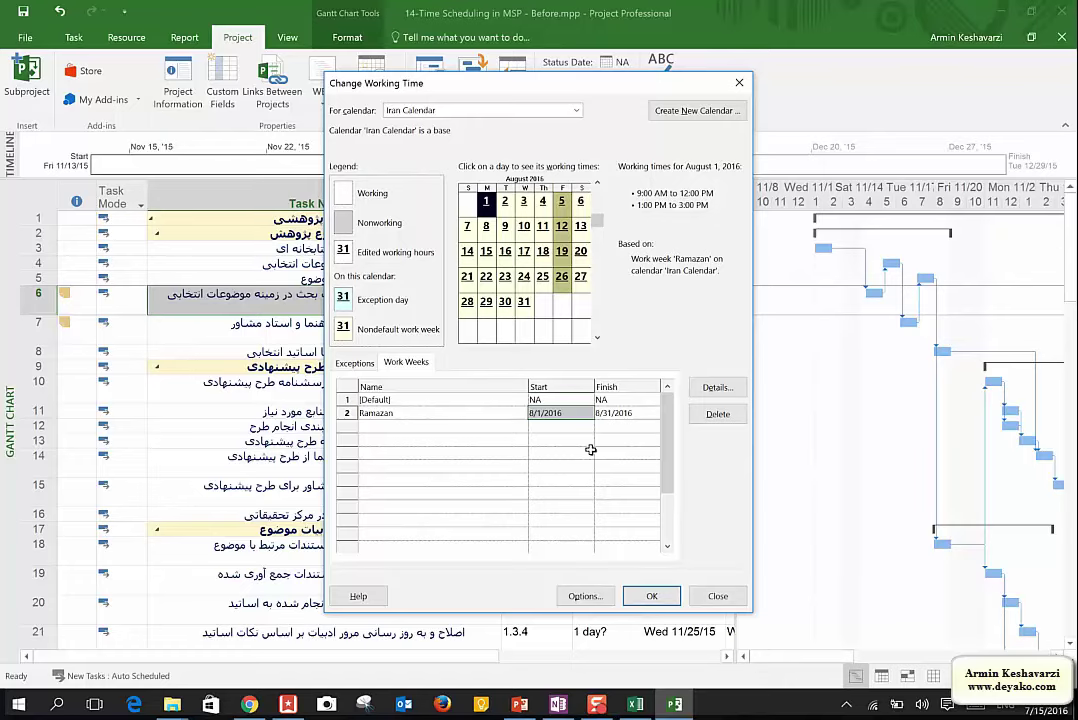
Review the Iran Calendar's exceptions and work weeks, and accept the working time changes
{"action": "left_click", "coordinate": [354, 362]}
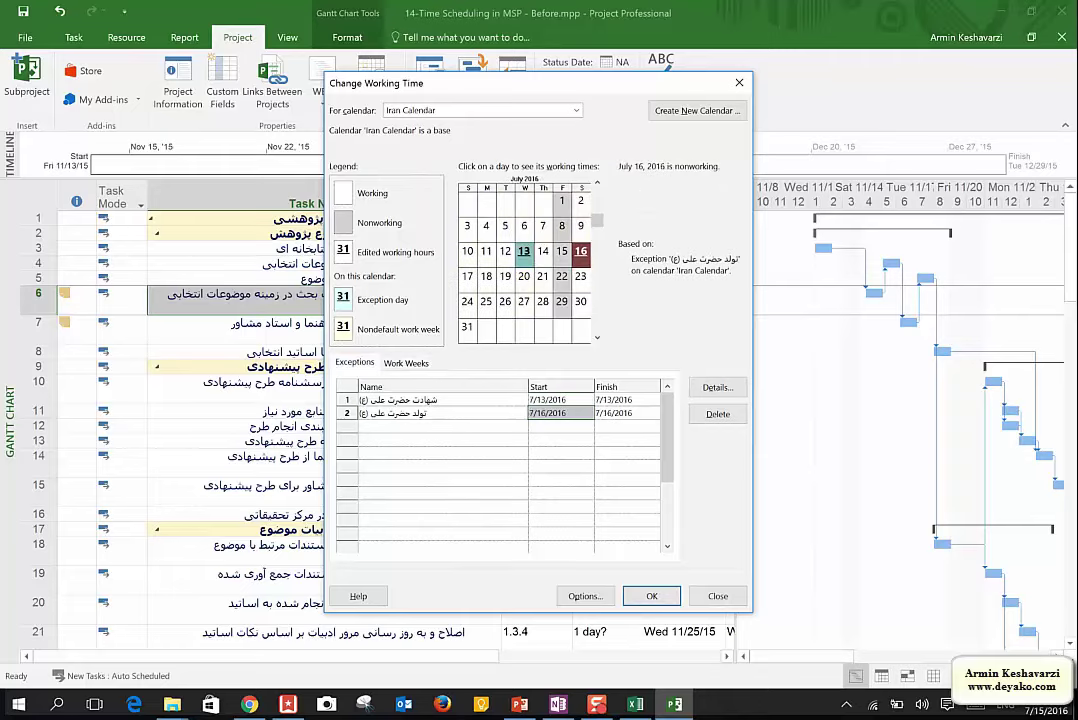
{"action": "left_click", "coordinate": [406, 363]}
{"action": "left_click", "coordinate": [354, 362]}
{"action": "left_click", "coordinate": [651, 596]}
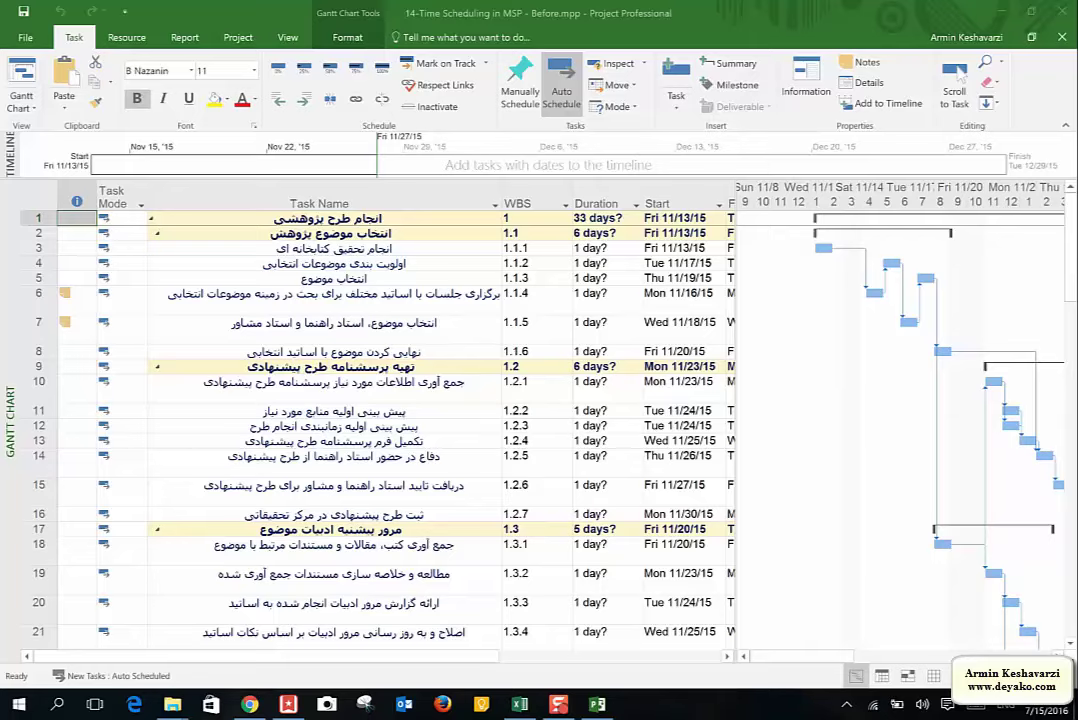
Assign the Iran Calendar as the project calendar in the project information
{"action": "left_click", "coordinate": [182, 37]}
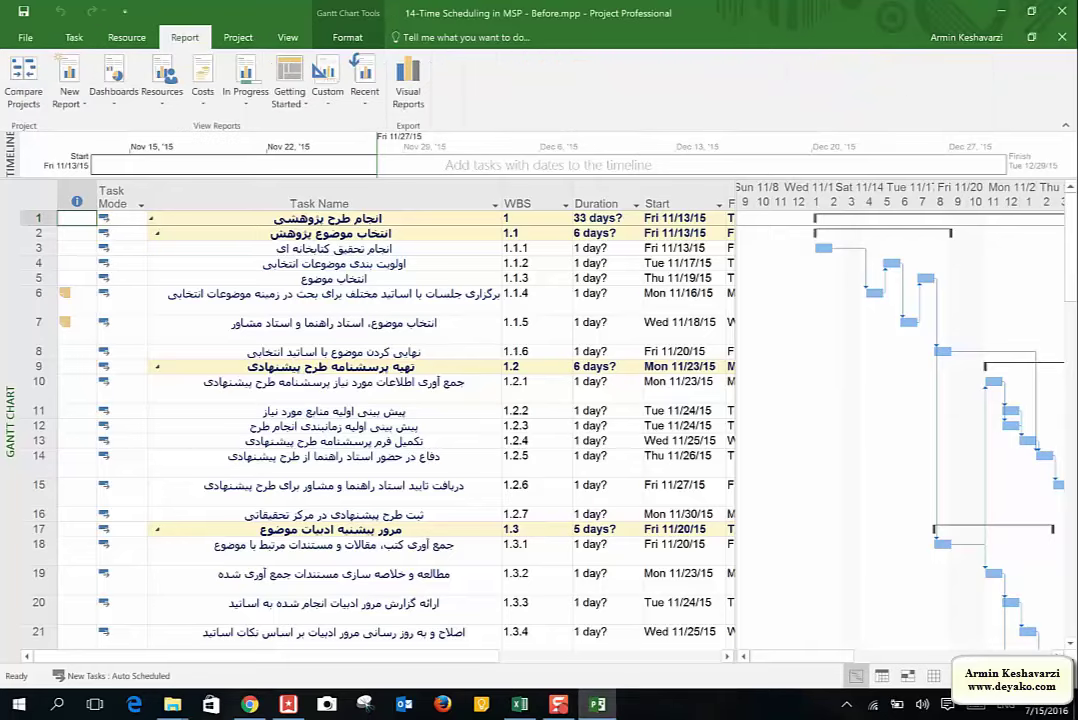
{"action": "left_click", "coordinate": [237, 37]}
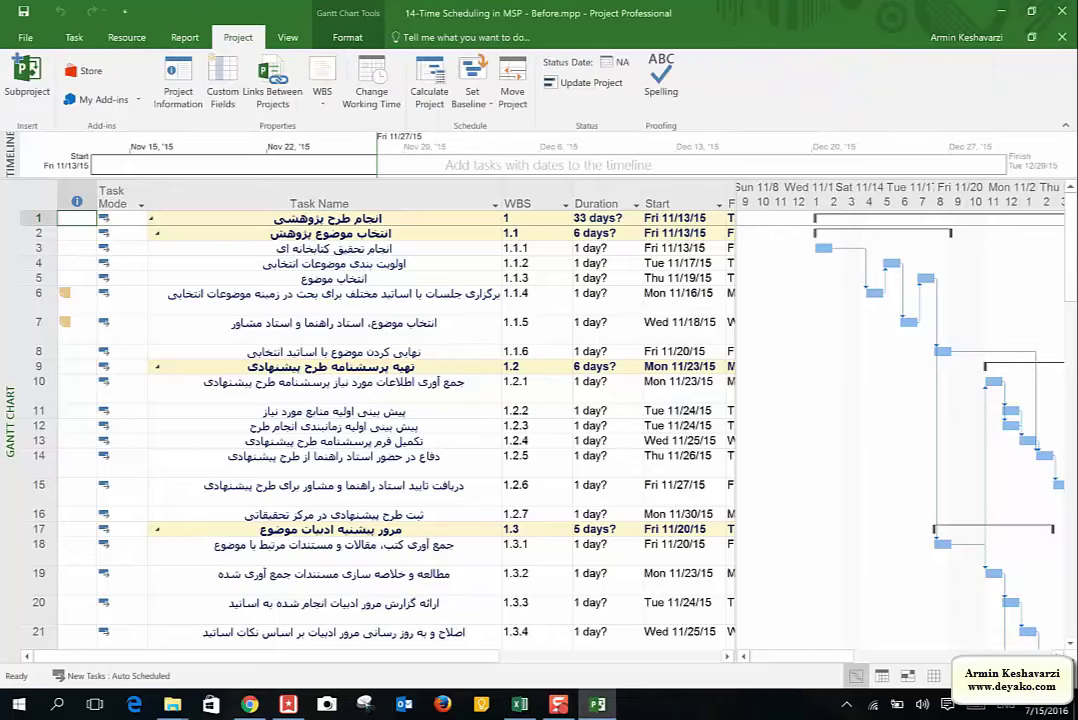
{"action": "left_click", "coordinate": [178, 85]}
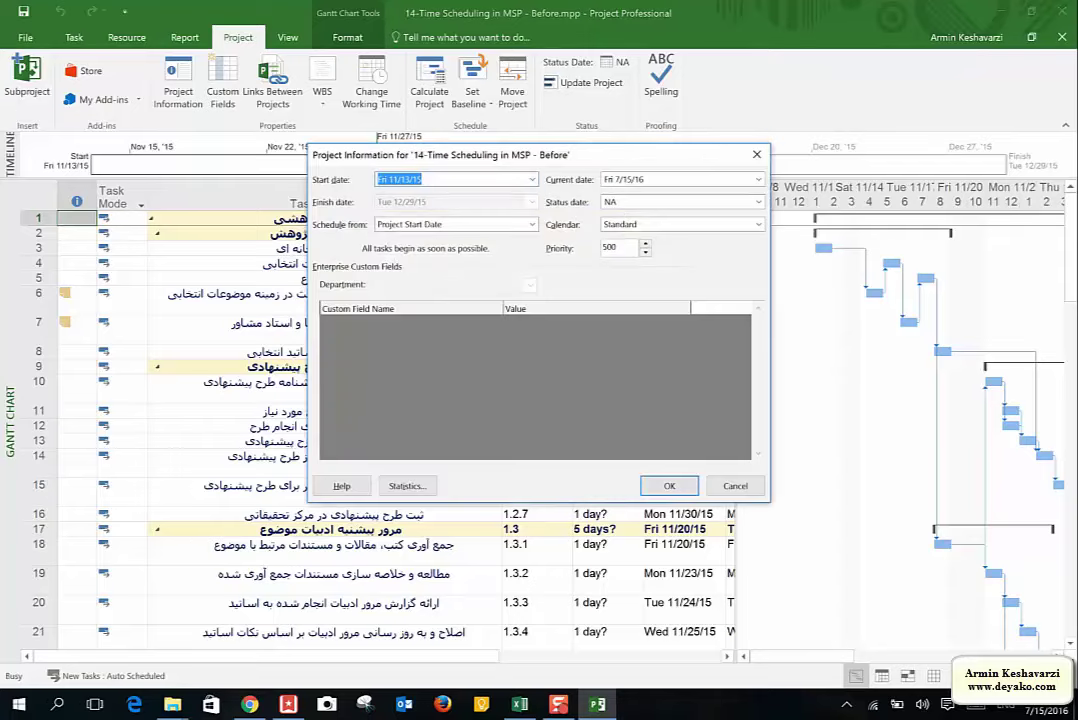
{"action": "left_click", "coordinate": [712, 226]}
{"action": "left_click", "coordinate": [637, 251]}
{"action": "left_click", "coordinate": [666, 487]}
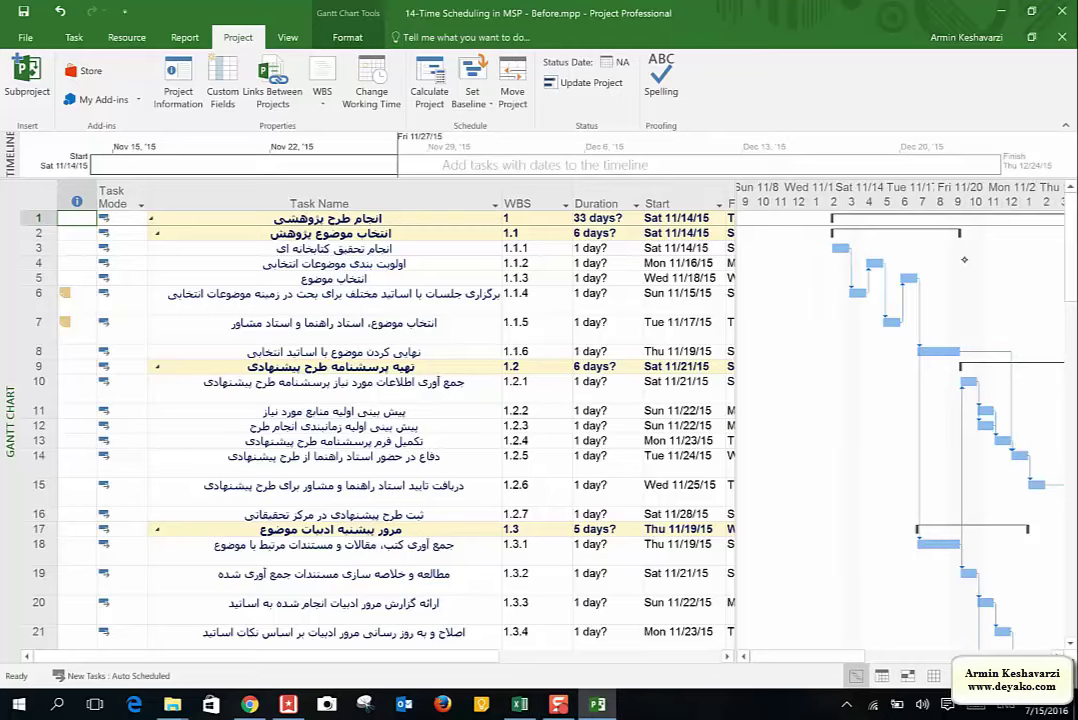
Base the Gantt chart's nonworking time shading on the Iran Calendar
{"action": "right_click", "coordinate": [831, 328]}
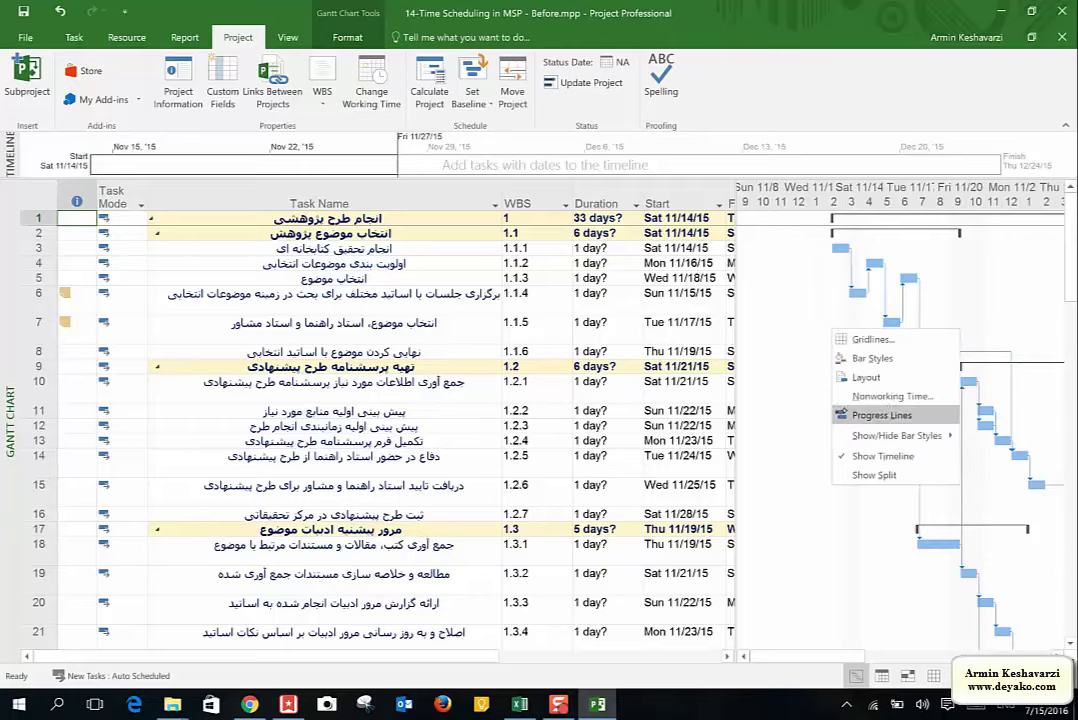
{"action": "left_click", "coordinate": [891, 396]}
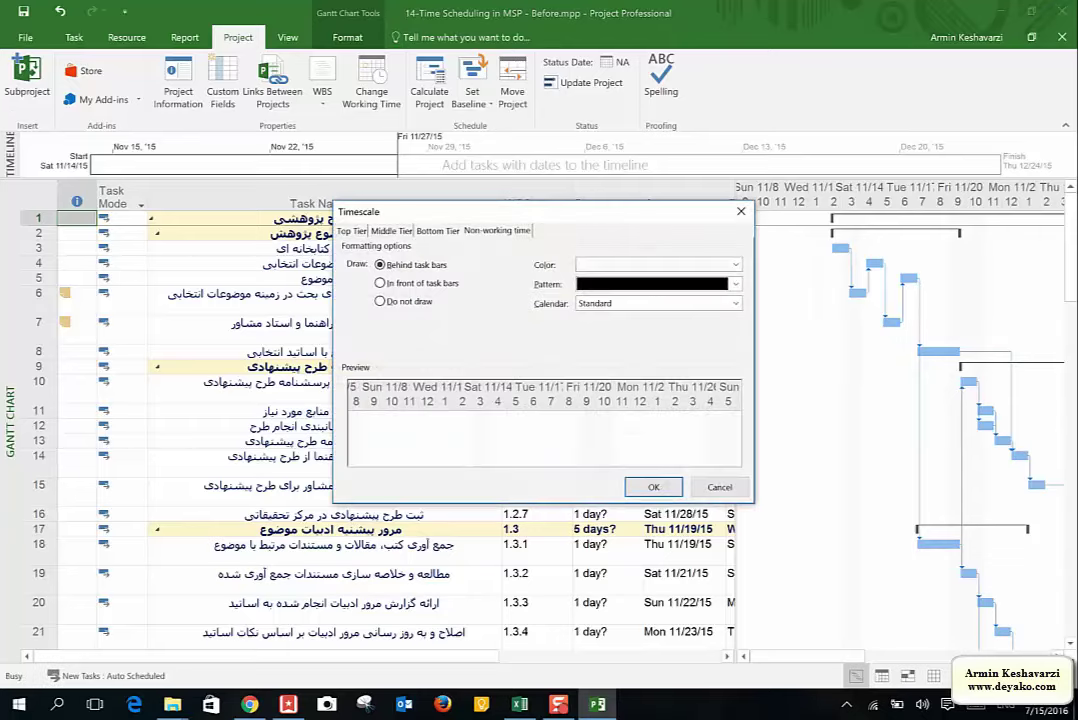
{"action": "left_click", "coordinate": [656, 303]}
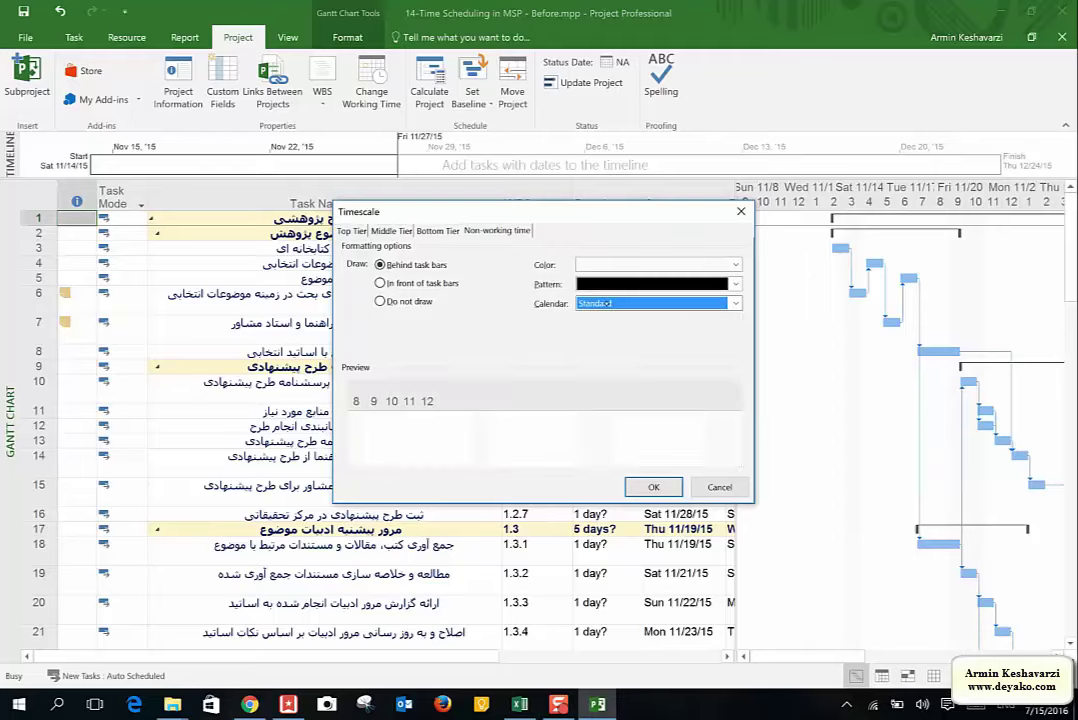
{"action": "left_click", "coordinate": [630, 324]}
{"action": "left_click", "coordinate": [653, 487]}
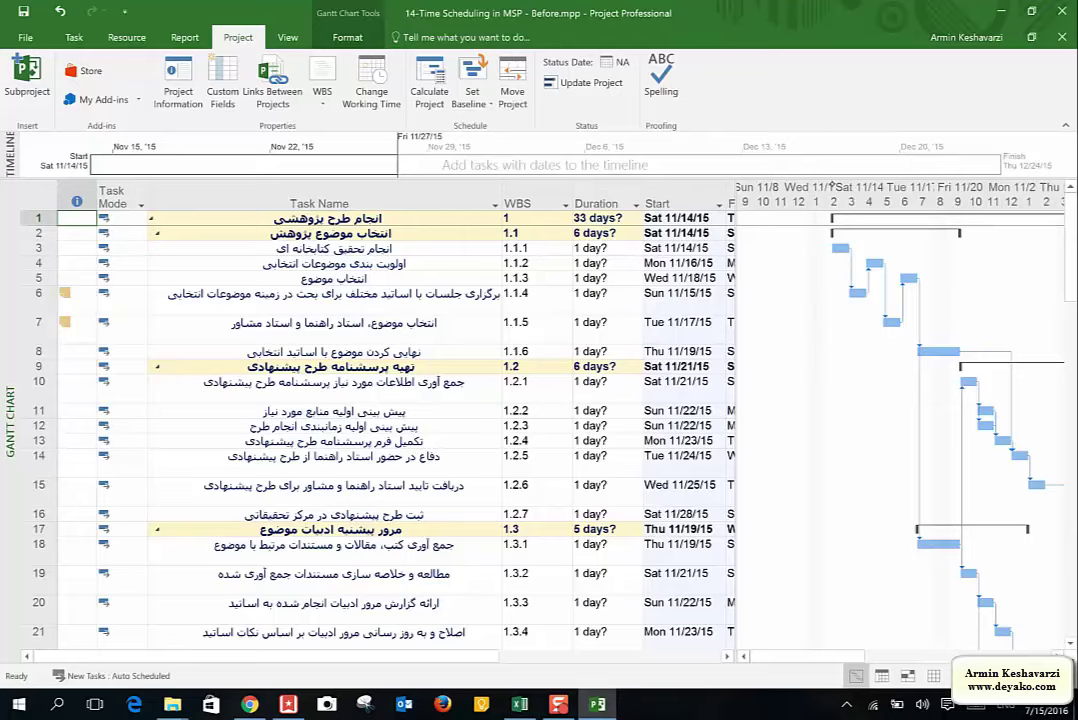
Set the Gantt chart timescale to show one tier (Middle)
{"action": "right_click", "coordinate": [820, 189]}
{"action": "left_click", "coordinate": [830, 203]}
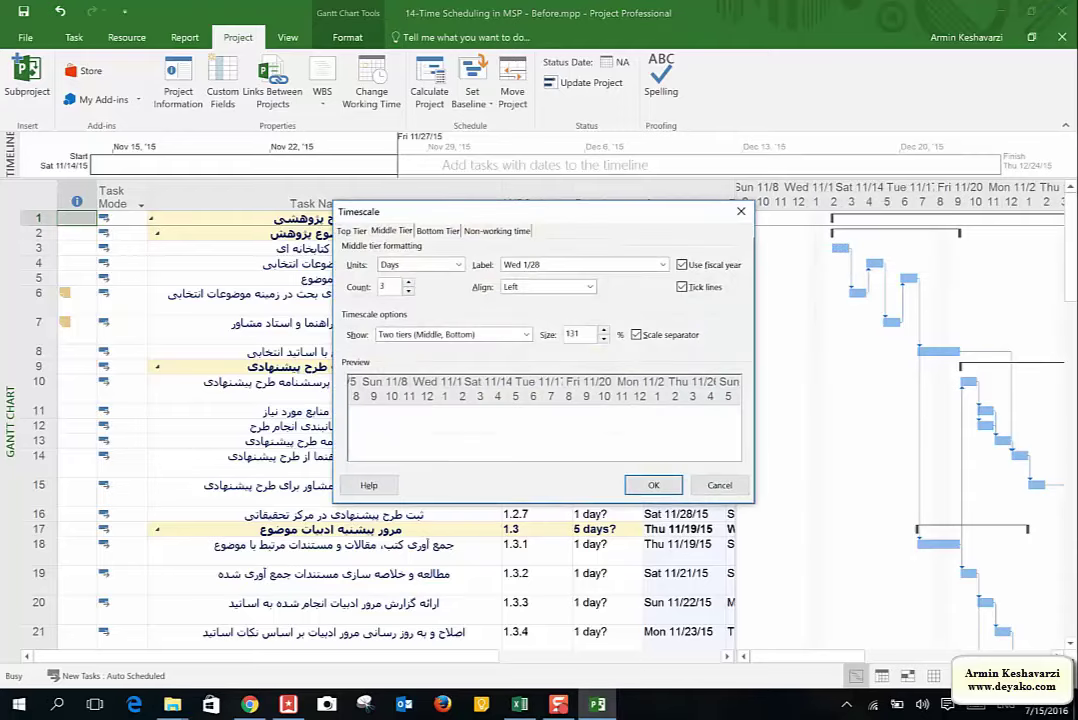
{"action": "left_click", "coordinate": [497, 334]}
{"action": "left_click", "coordinate": [408, 348]}
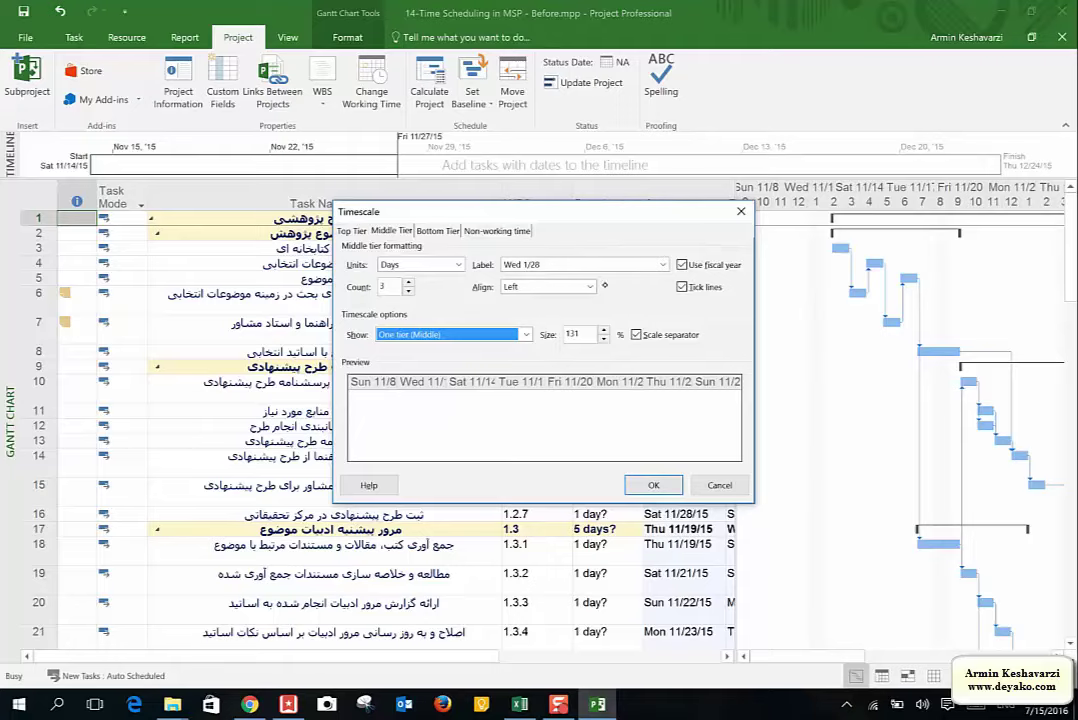
{"action": "left_click", "coordinate": [640, 488]}
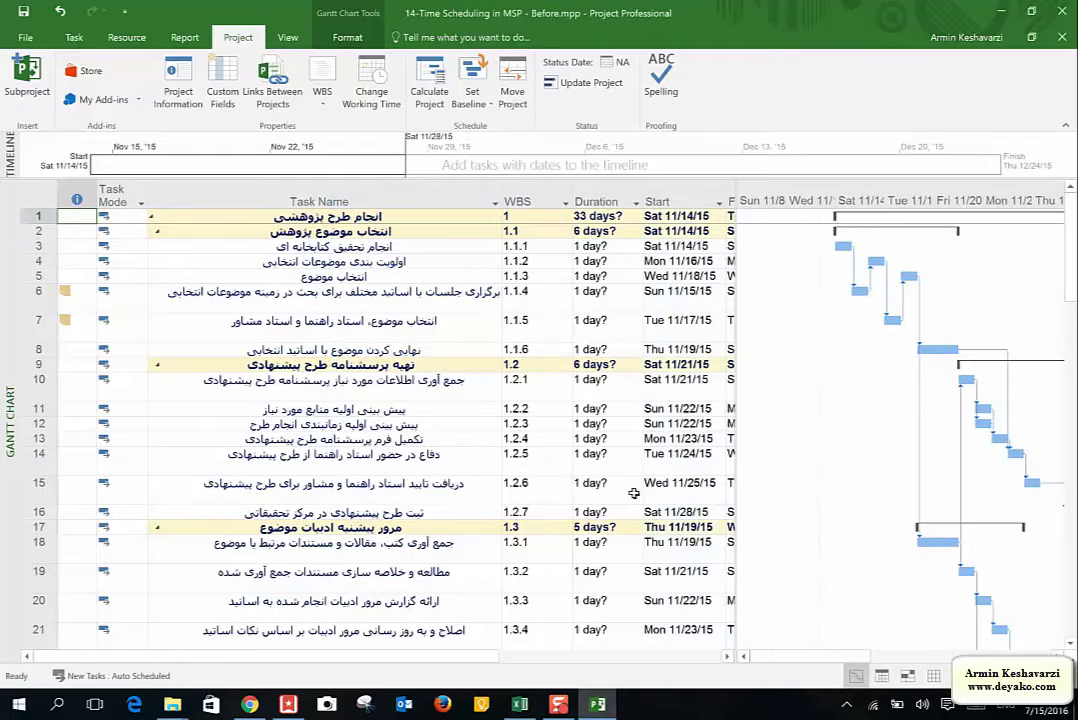
Set the Gantt chart's middle timescale tier to a count of 1 day with Jan 28, '09 style labels
{"action": "right_click", "coordinate": [912, 202]}
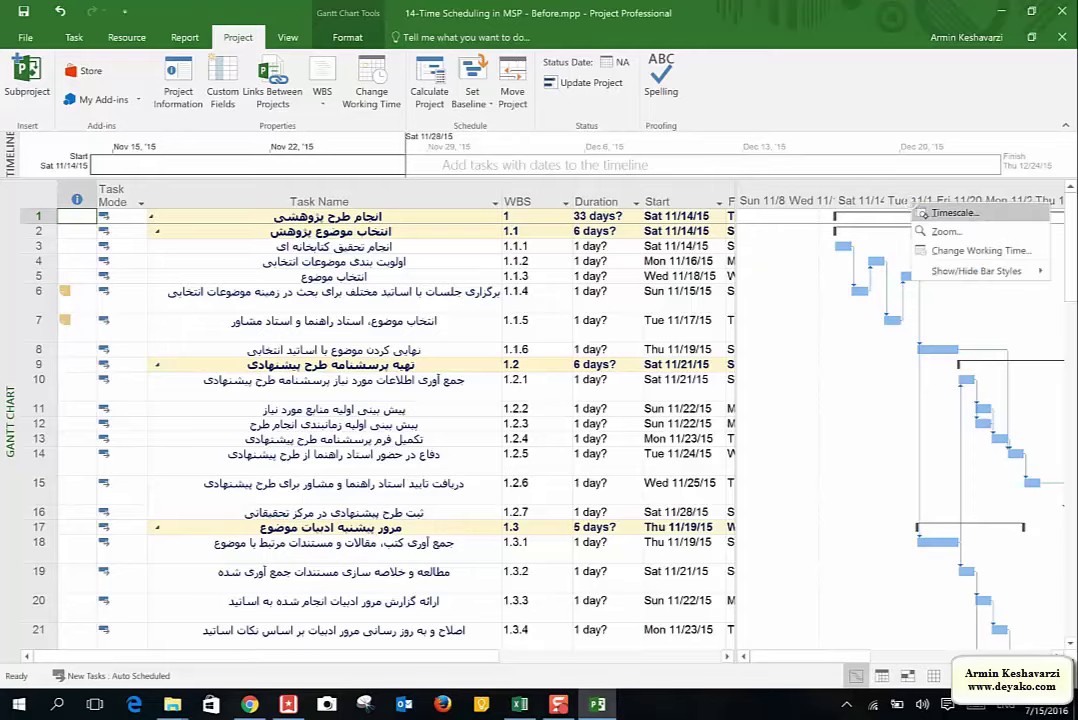
{"action": "left_click", "coordinate": [953, 213]}
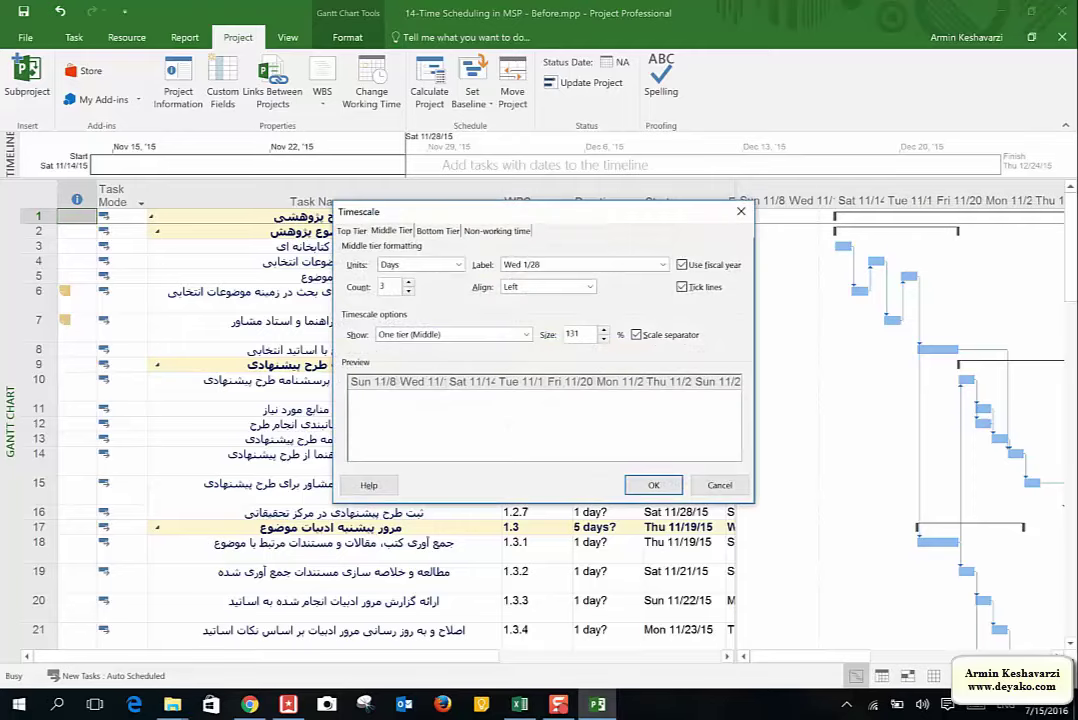
{"action": "left_click", "coordinate": [439, 231]}
{"action": "left_click", "coordinate": [391, 231]}
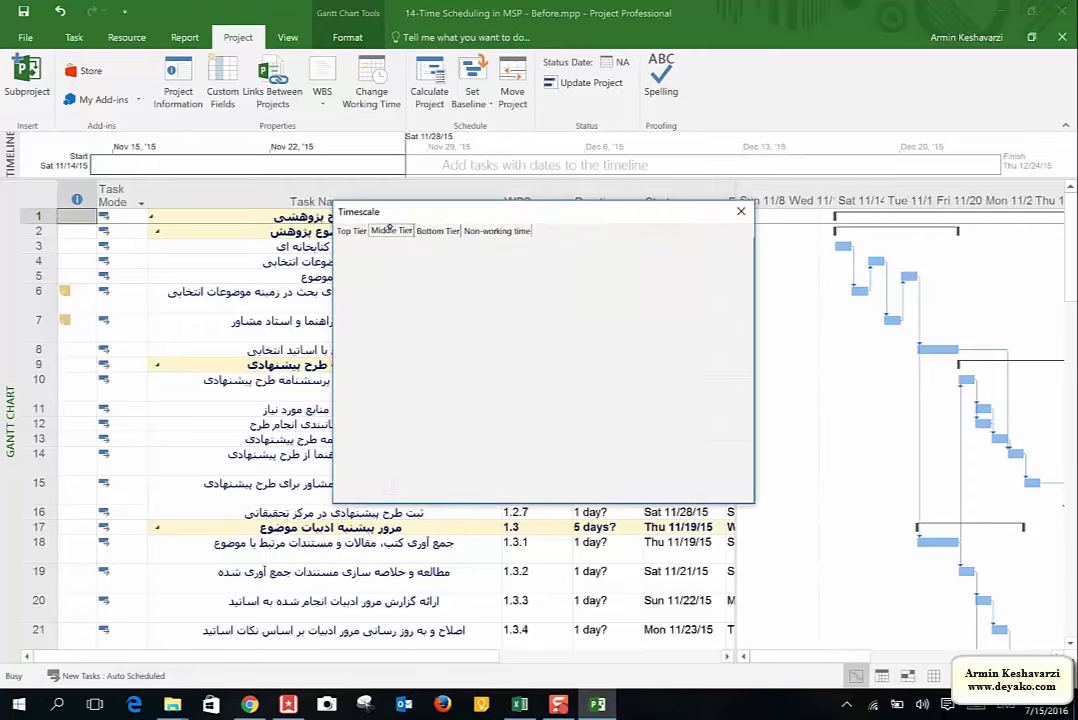
{"action": "left_click", "coordinate": [660, 264]}
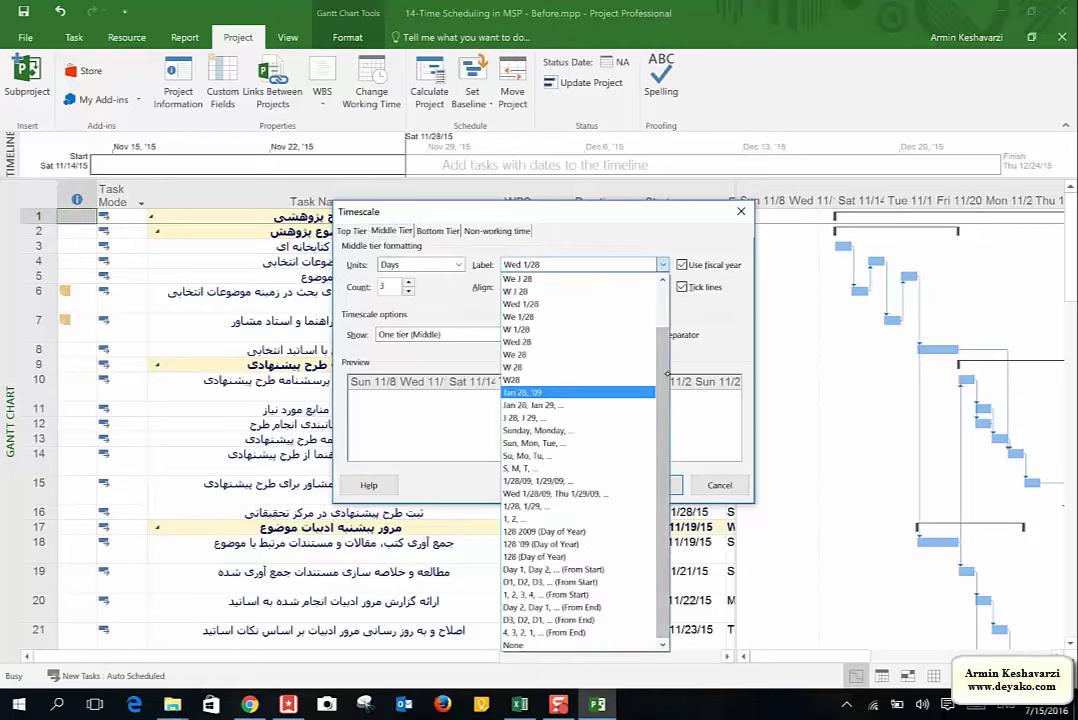
{"action": "left_click_drag", "start_coordinate": [665, 305], "coordinate": [665, 326]}
{"action": "left_click", "coordinate": [558, 416]}
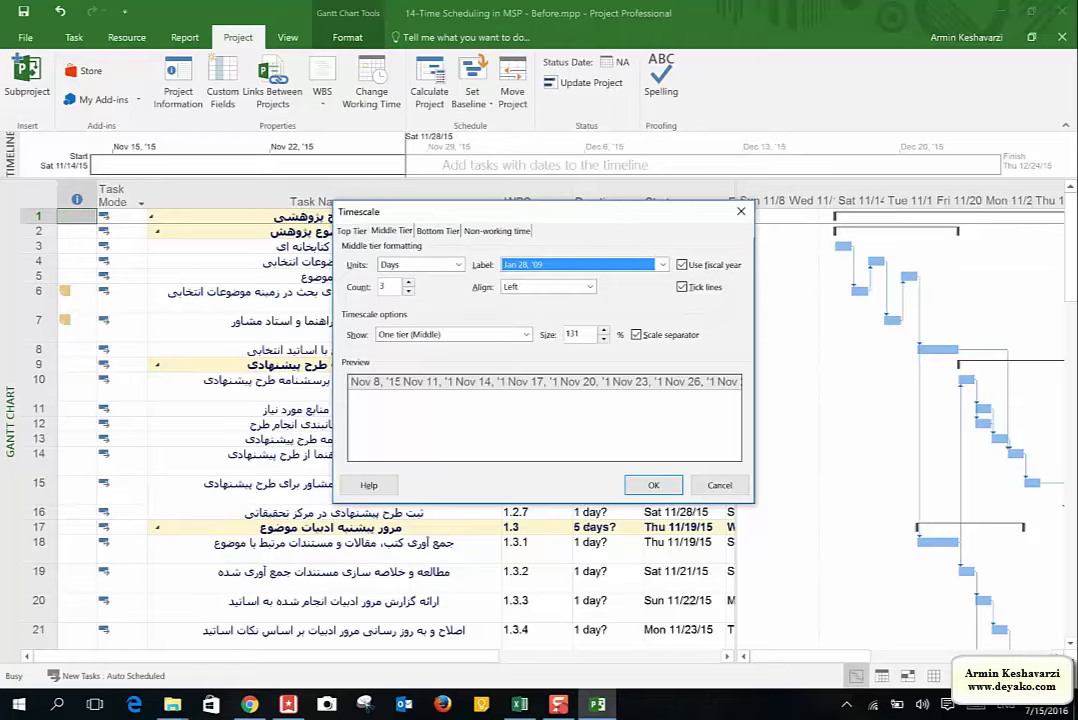
{"action": "left_click", "coordinate": [408, 291]}
{"action": "left_click", "coordinate": [408, 291]}
{"action": "left_click", "coordinate": [643, 485]}
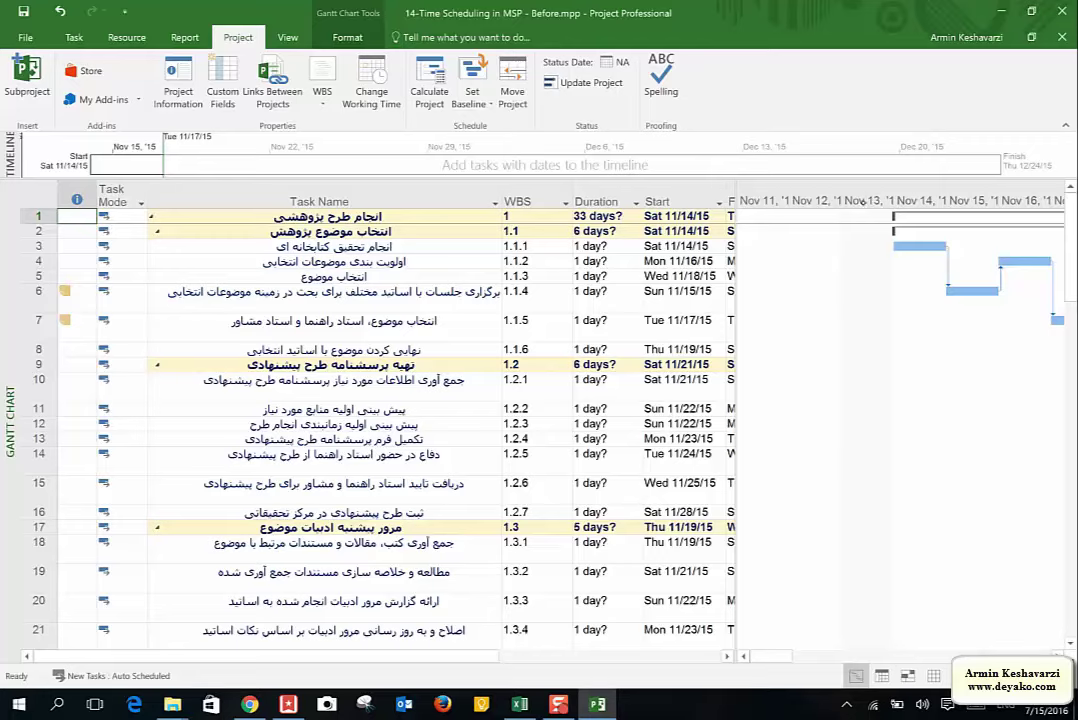
Change the middle timescale tier's label format to We J 28
{"action": "right_click", "coordinate": [862, 201]}
{"action": "left_click", "coordinate": [895, 212]}
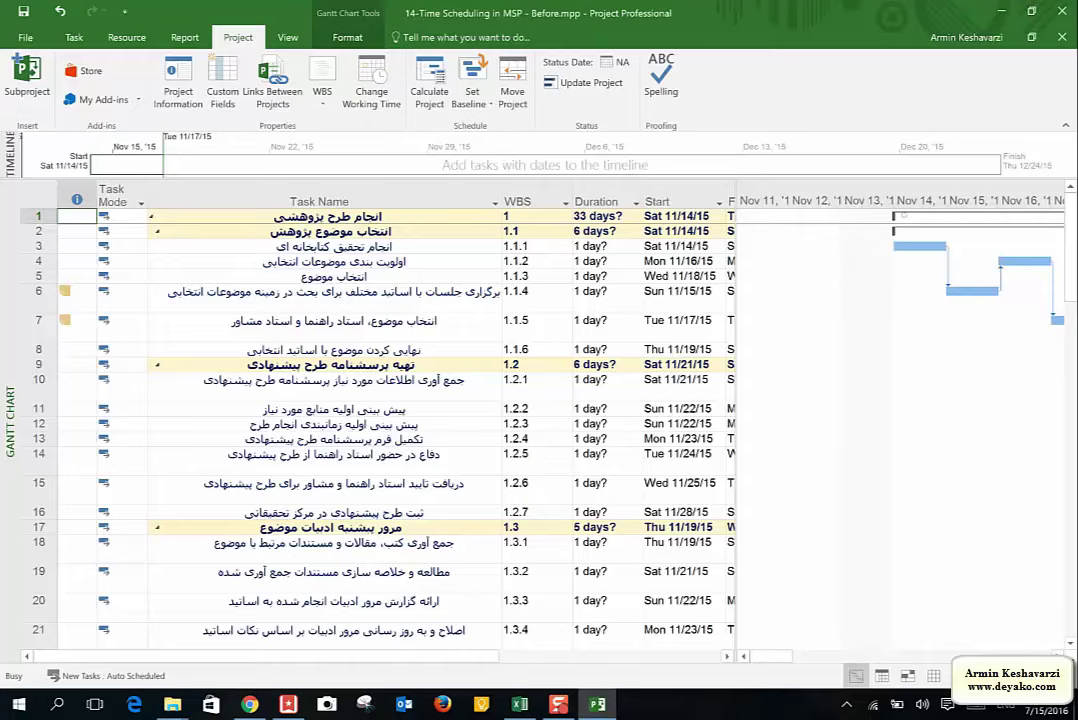
{"action": "left_click", "coordinate": [574, 265]}
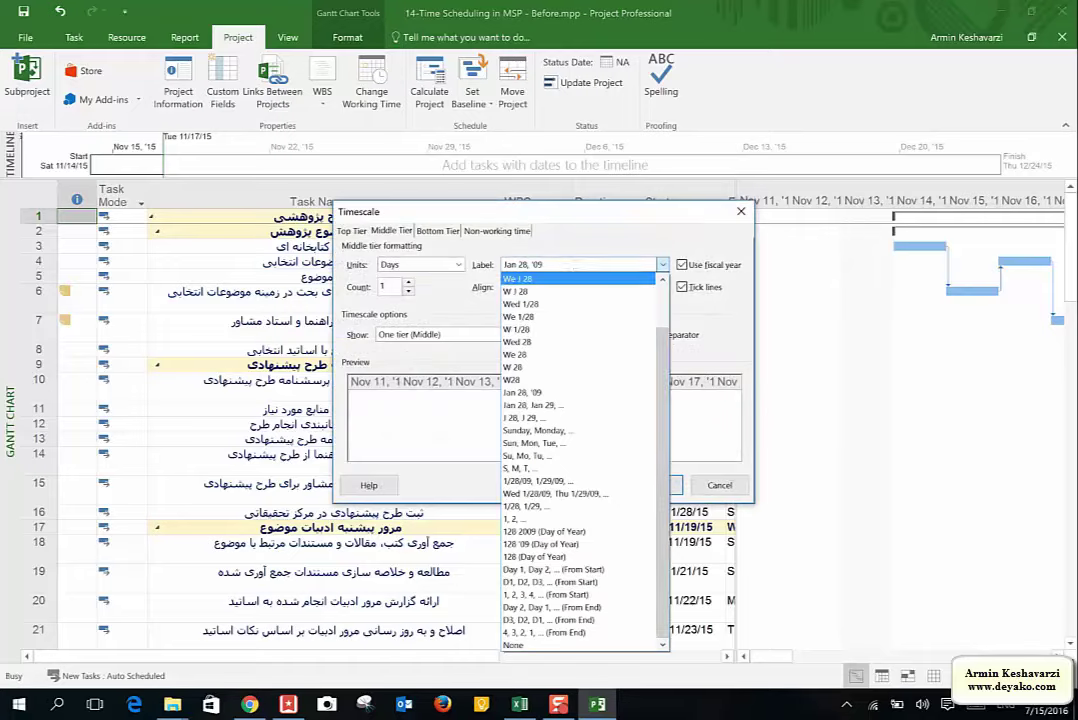
{"action": "left_click", "coordinate": [530, 278]}
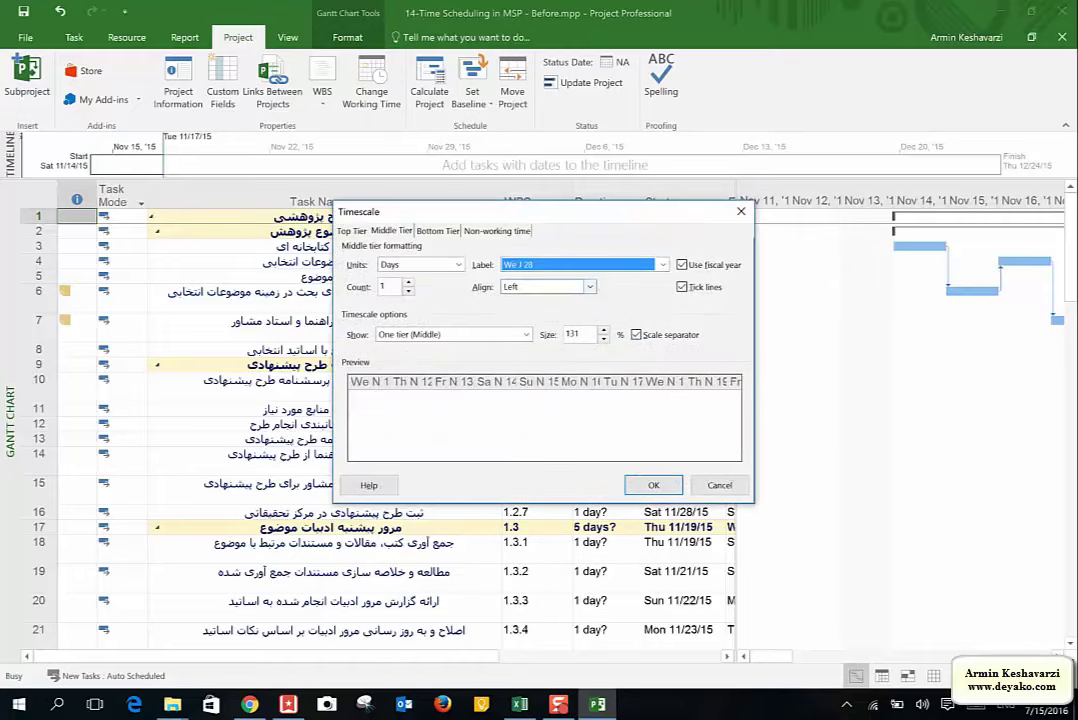
{"action": "key", "text": "Return"}
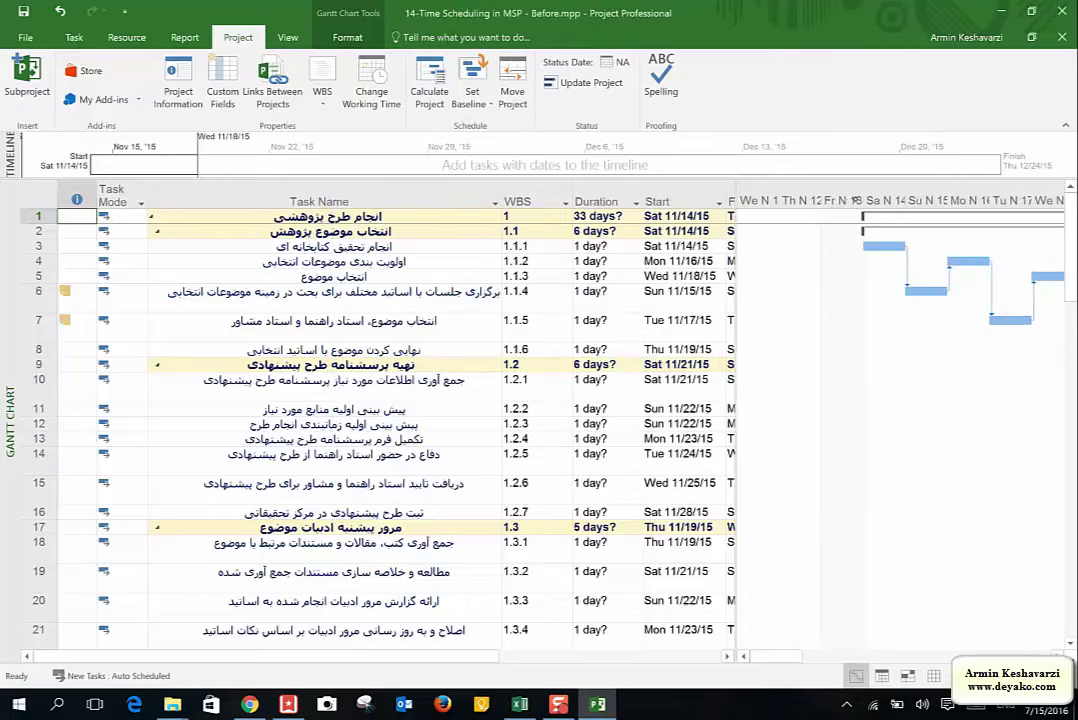
Change the middle timescale tier's label format to W 28
{"action": "right_click", "coordinate": [843, 201]}
{"action": "left_click", "coordinate": [870, 213]}
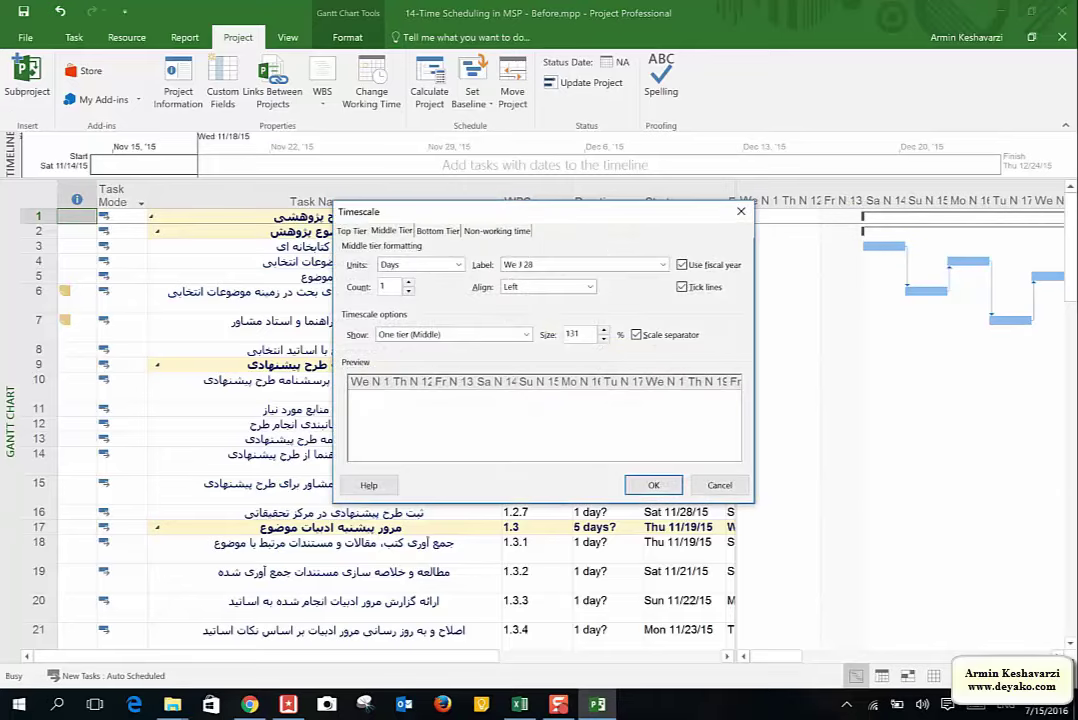
{"action": "left_click", "coordinate": [660, 265]}
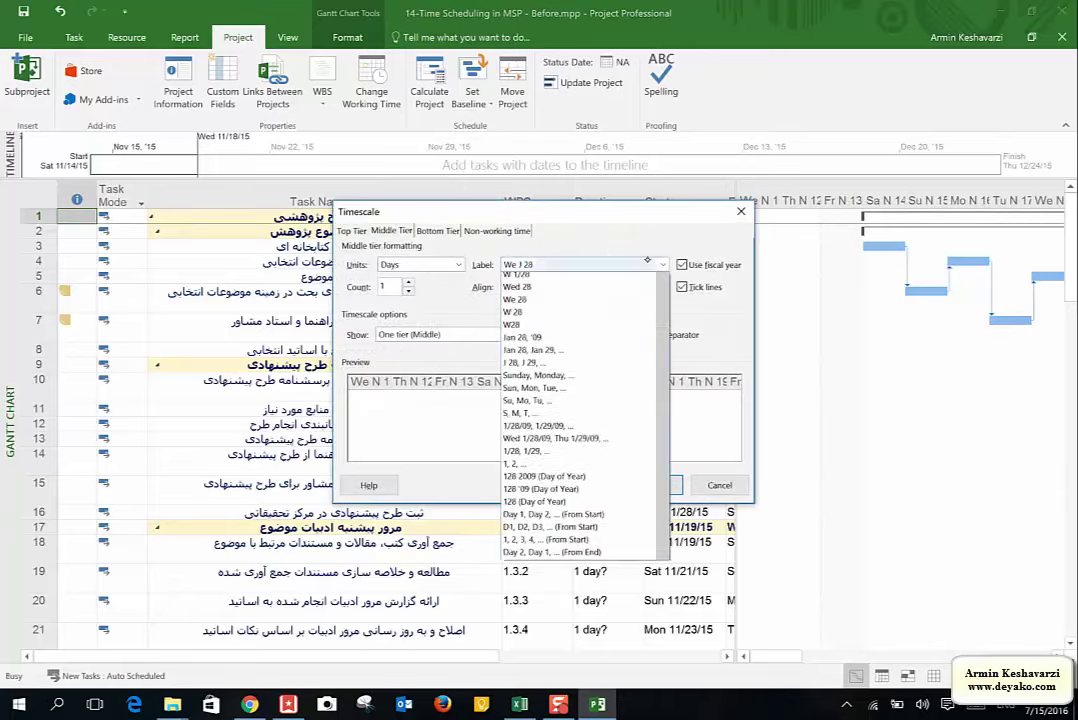
{"action": "scroll", "coordinate": [660, 401], "scroll_direction": "down", "scroll_amount": 1}
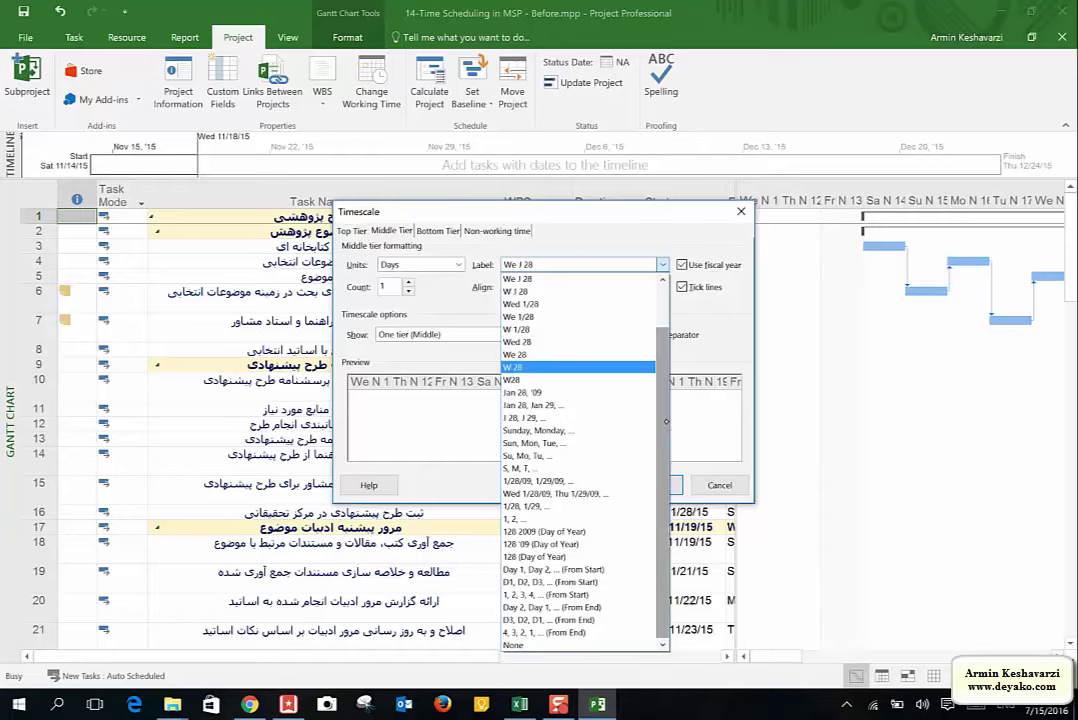
{"action": "left_click", "coordinate": [540, 367]}
{"action": "left_click", "coordinate": [653, 485]}
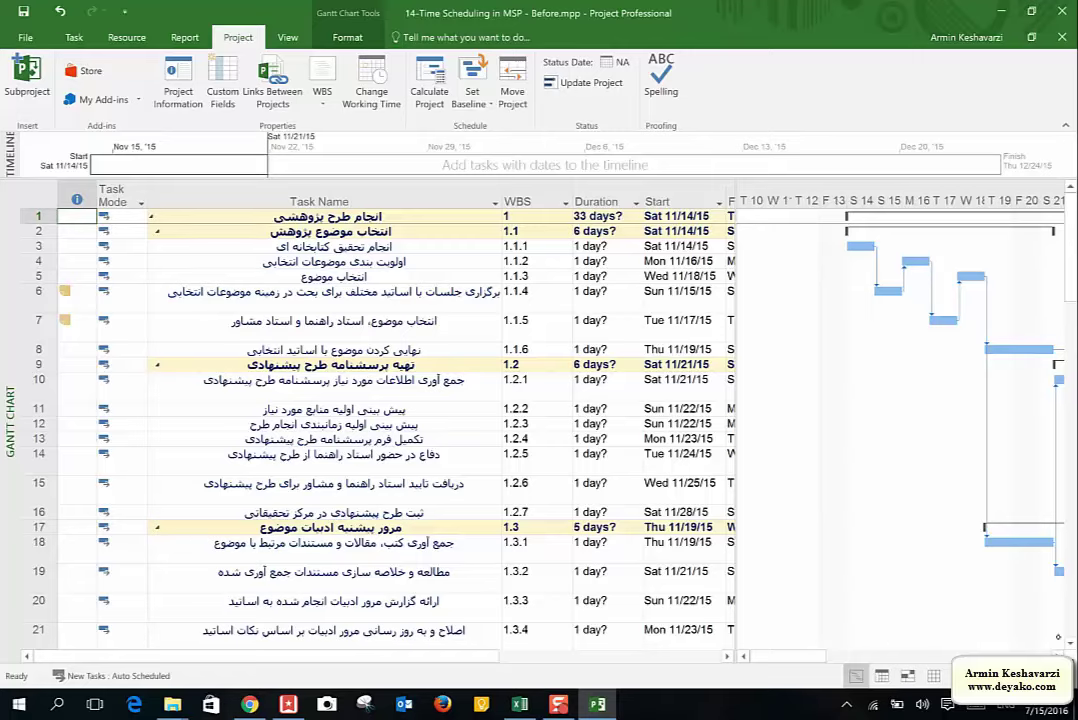
Shade the Gantt chart's nonworking time in light orange with the solid pattern
{"action": "mouse_move", "coordinate": [814, 654]}
{"action": "left_mouse_down"}
{"action": "mouse_move", "coordinate": [845, 652]}
{"action": "mouse_move", "coordinate": [812, 654]}
{"action": "left_mouse_up"}
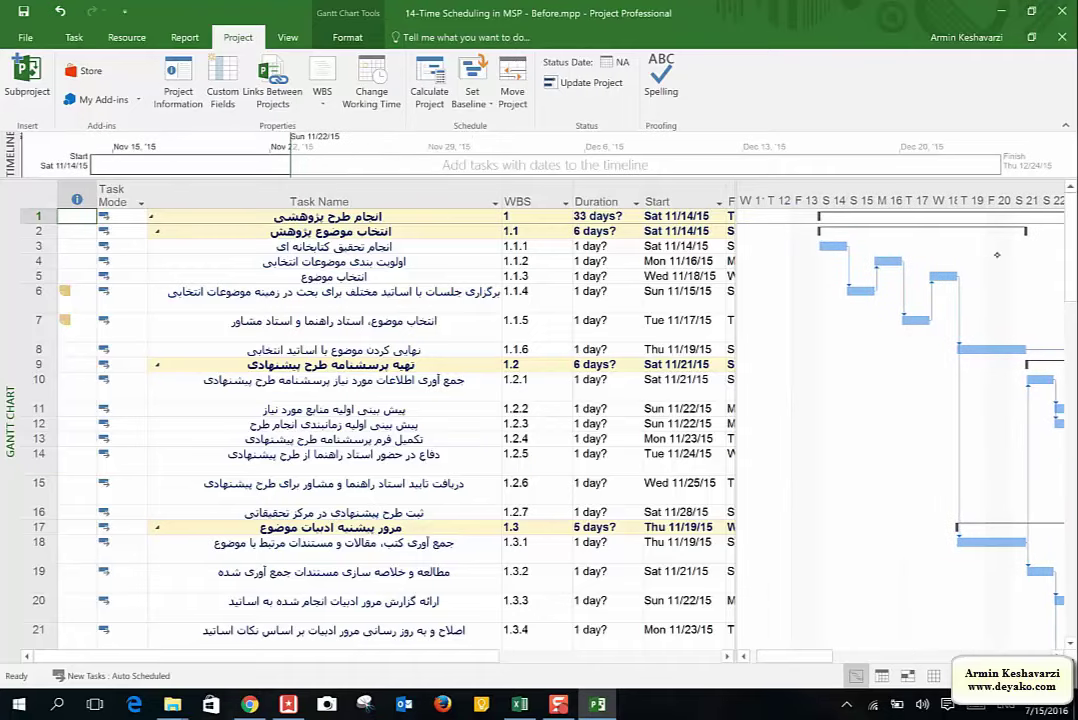
{"action": "right_click", "coordinate": [996, 255]}
{"action": "left_click", "coordinate": [947, 324]}
{"action": "left_click", "coordinate": [655, 264]}
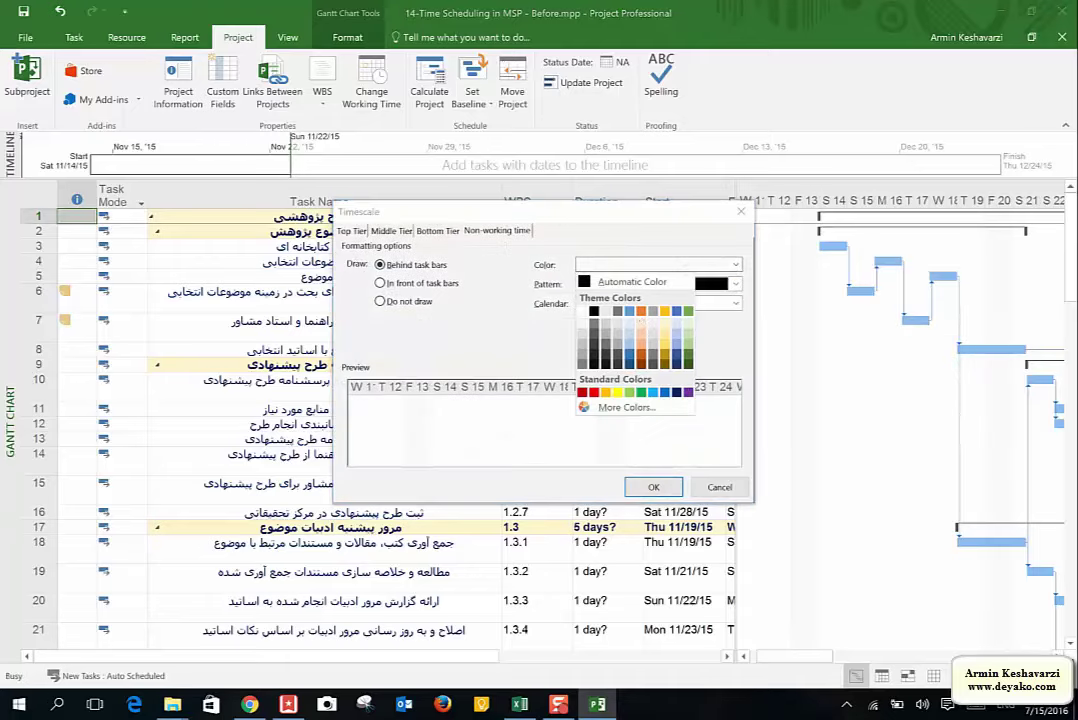
{"action": "left_click", "coordinate": [640, 318]}
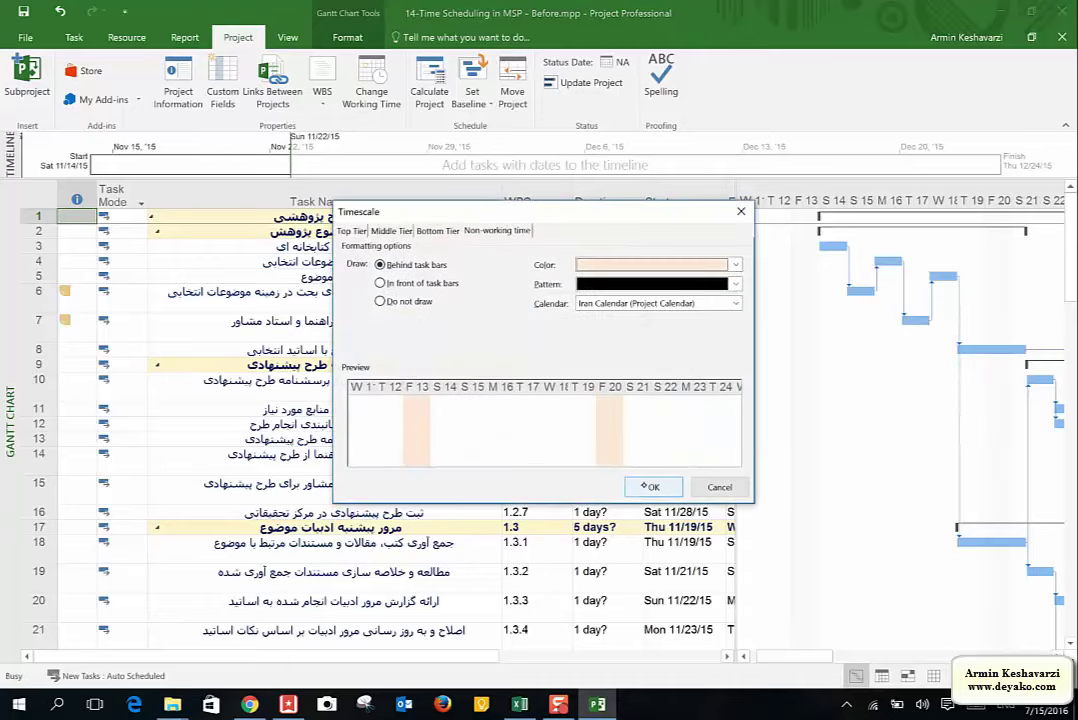
{"action": "left_click", "coordinate": [680, 284]}
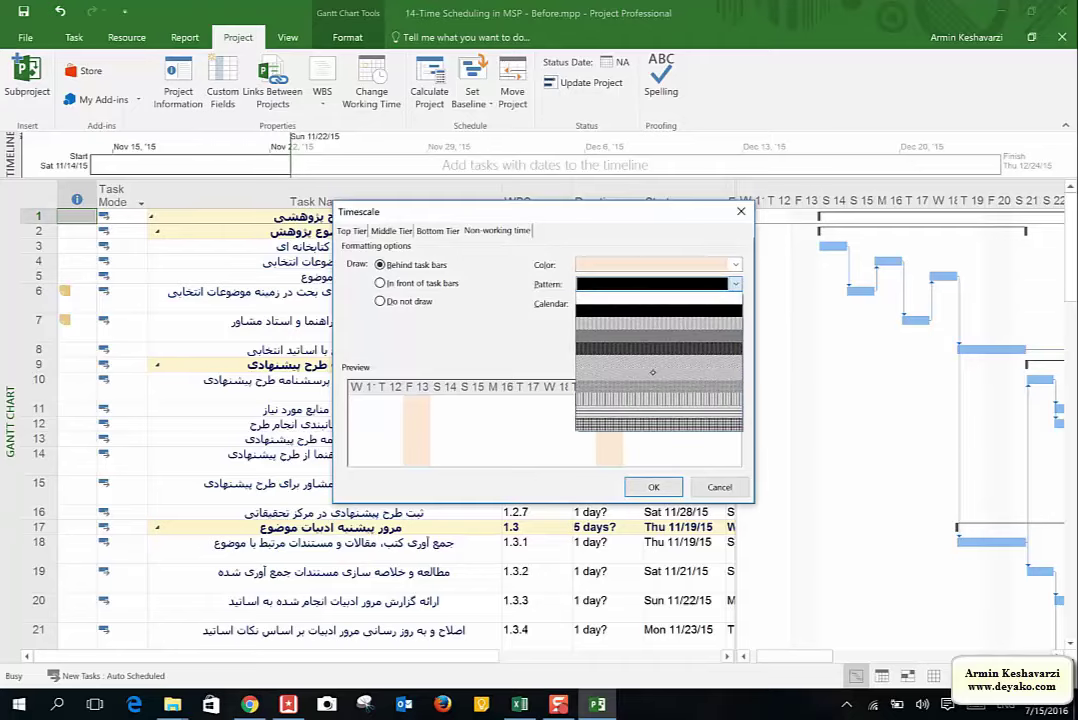
{"action": "left_click", "coordinate": [681, 310]}
{"action": "left_click", "coordinate": [630, 491]}
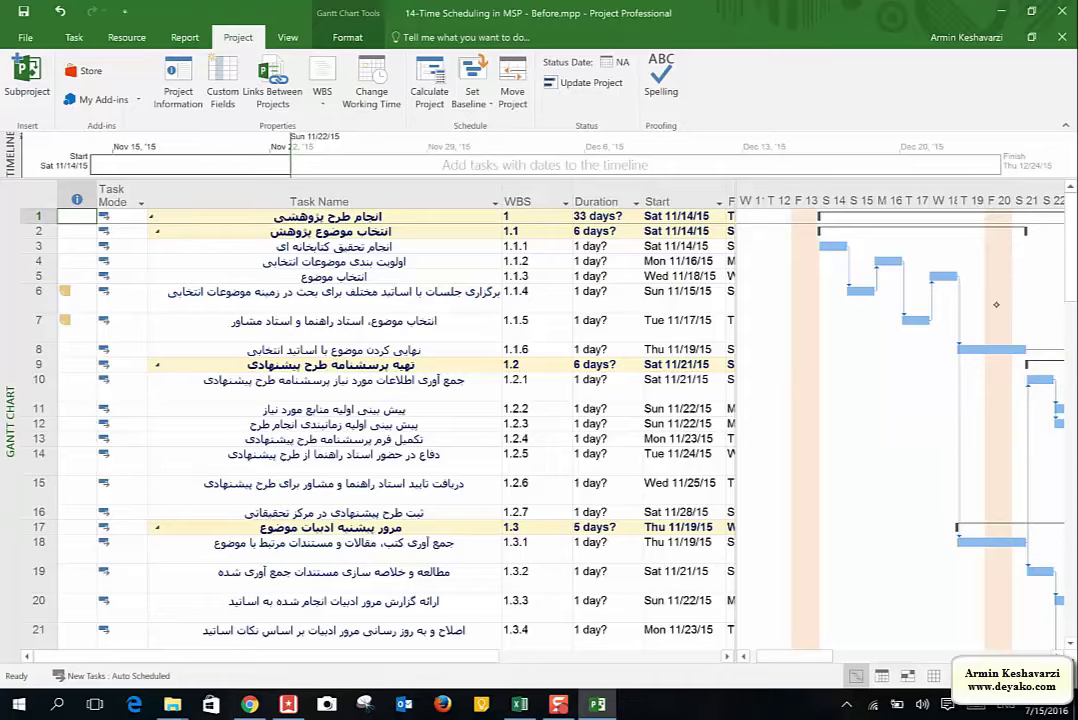
Open the project file 14-Time Scheduling in MSP.mpp from its folder
{"action": "left_click_drag", "start_coordinate": [803, 648], "coordinate": [733, 637]}
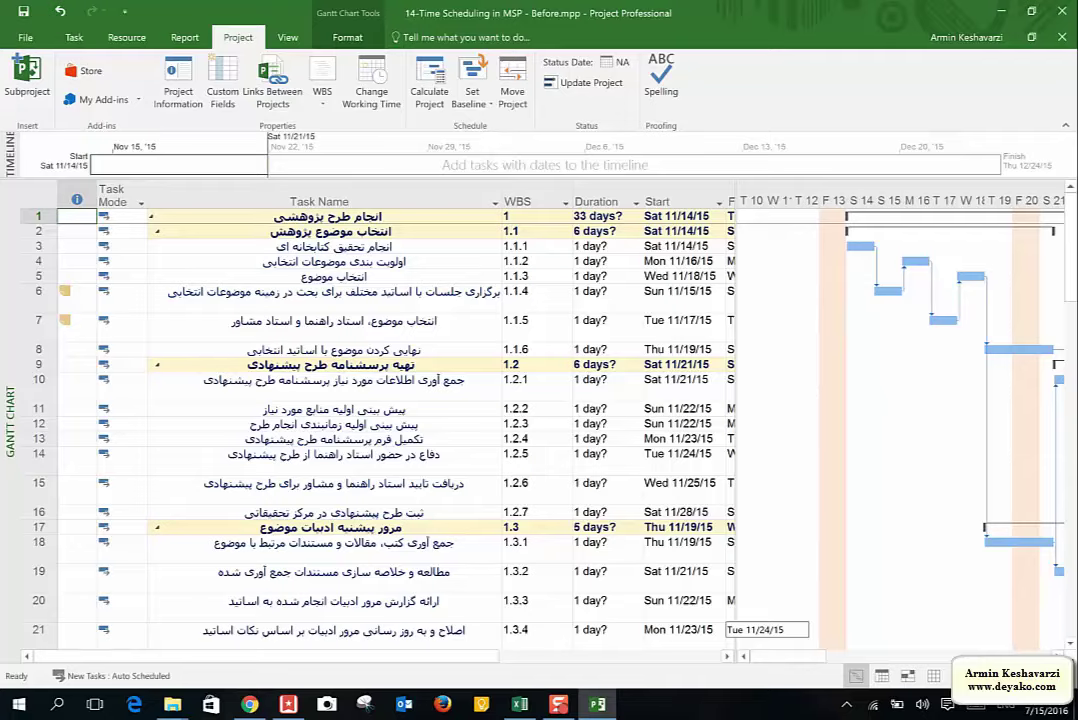
{"action": "mouse_move", "coordinate": [172, 704]}
{"action": "mouse_move", "coordinate": [233, 614]}
{"action": "left_click", "coordinate": [92, 612]}
{"action": "double_click", "coordinate": [549, 272]}
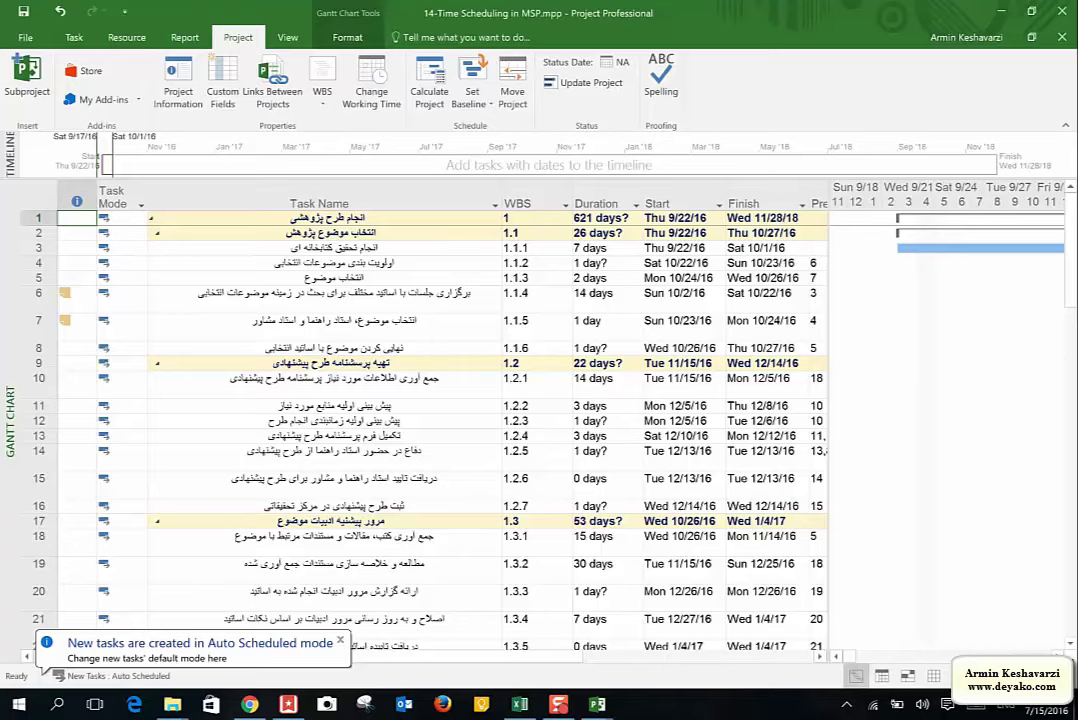
Shade the nonworking time in the 14-Time Scheduling in MSP Gantt chart in light orange
{"action": "left_click_drag", "start_coordinate": [850, 656], "coordinate": [865, 656]}
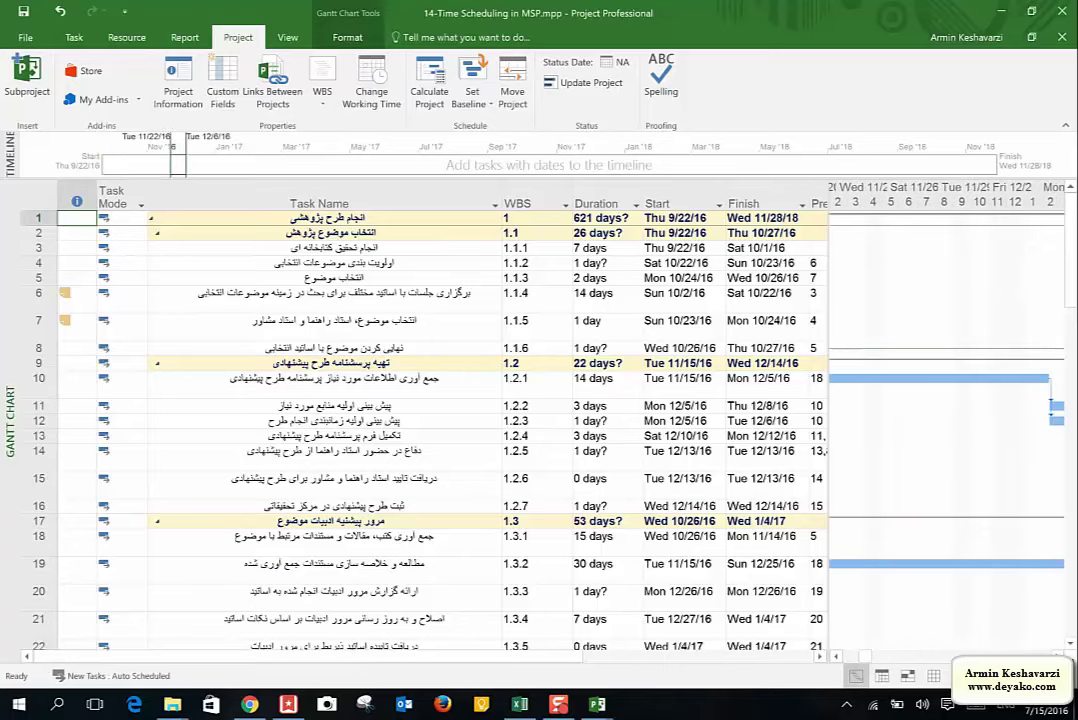
{"action": "right_click", "coordinate": [972, 190]}
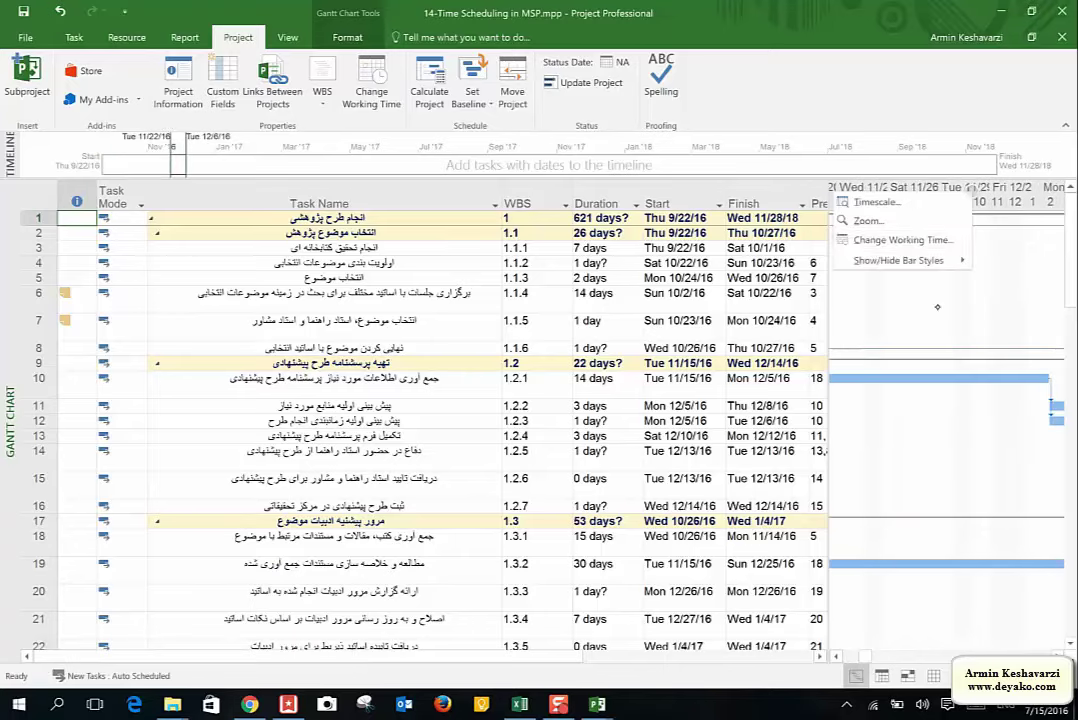
{"action": "left_click", "coordinate": [900, 200]}
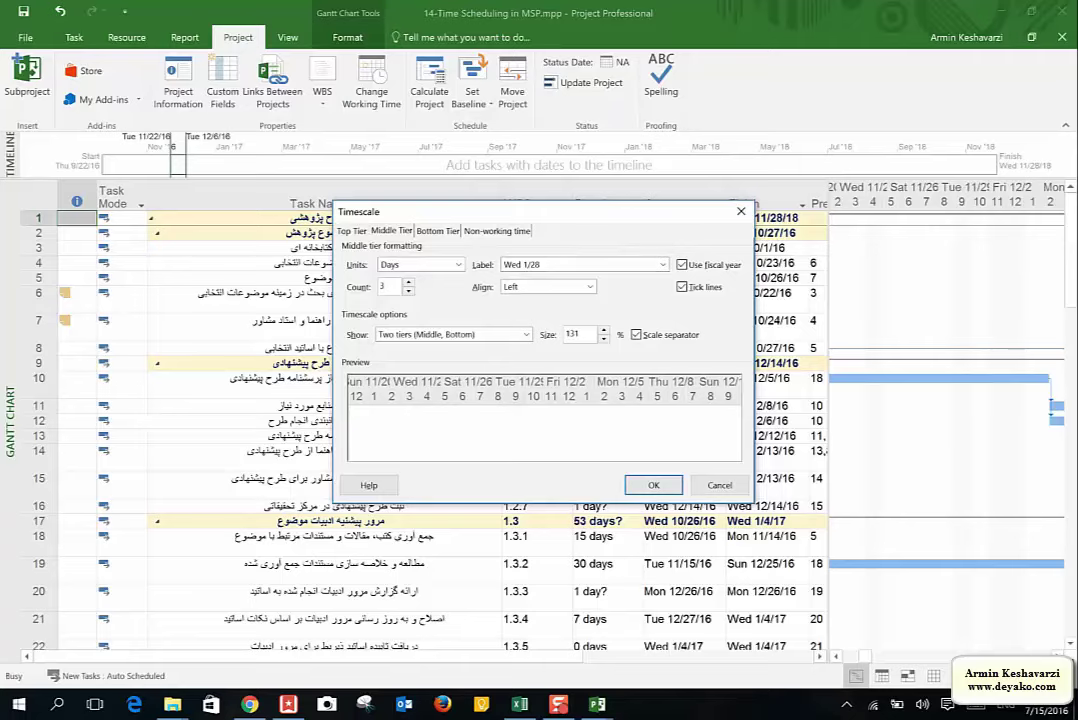
{"action": "left_click", "coordinate": [506, 231]}
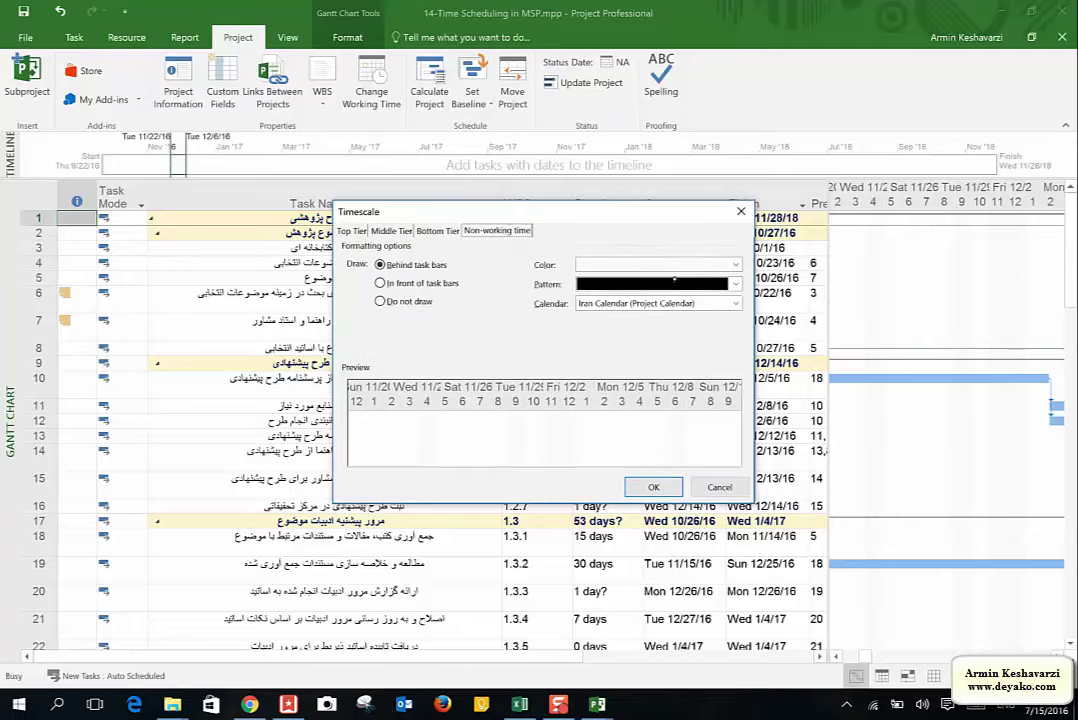
{"action": "left_click", "coordinate": [670, 265]}
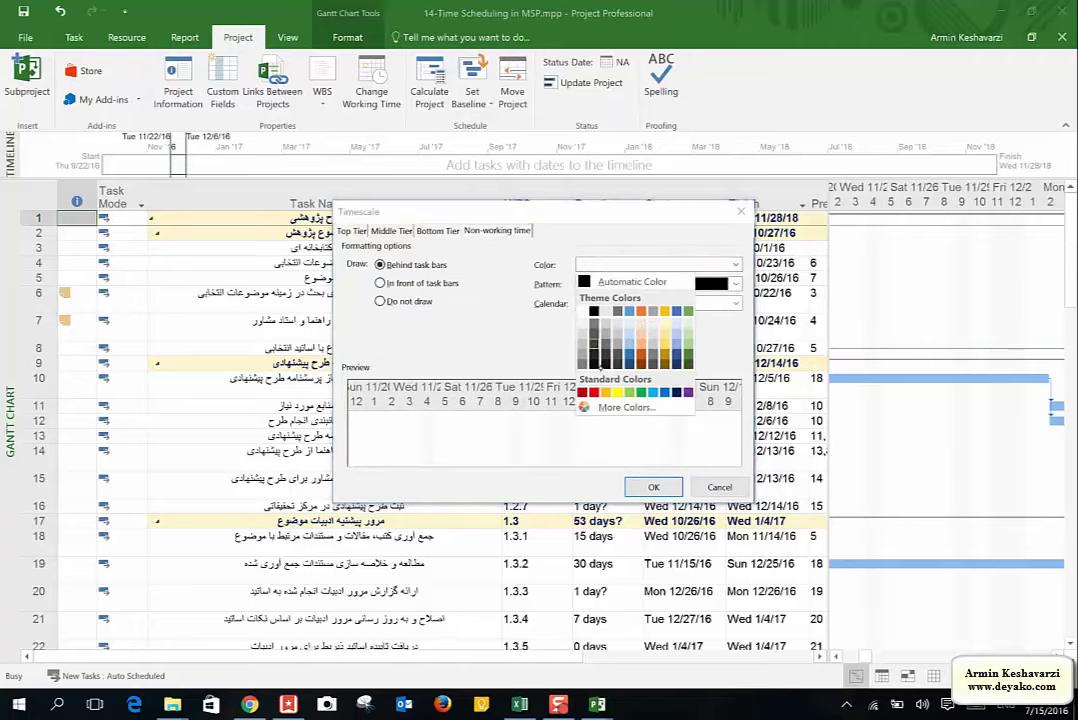
{"action": "left_click", "coordinate": [641, 322]}
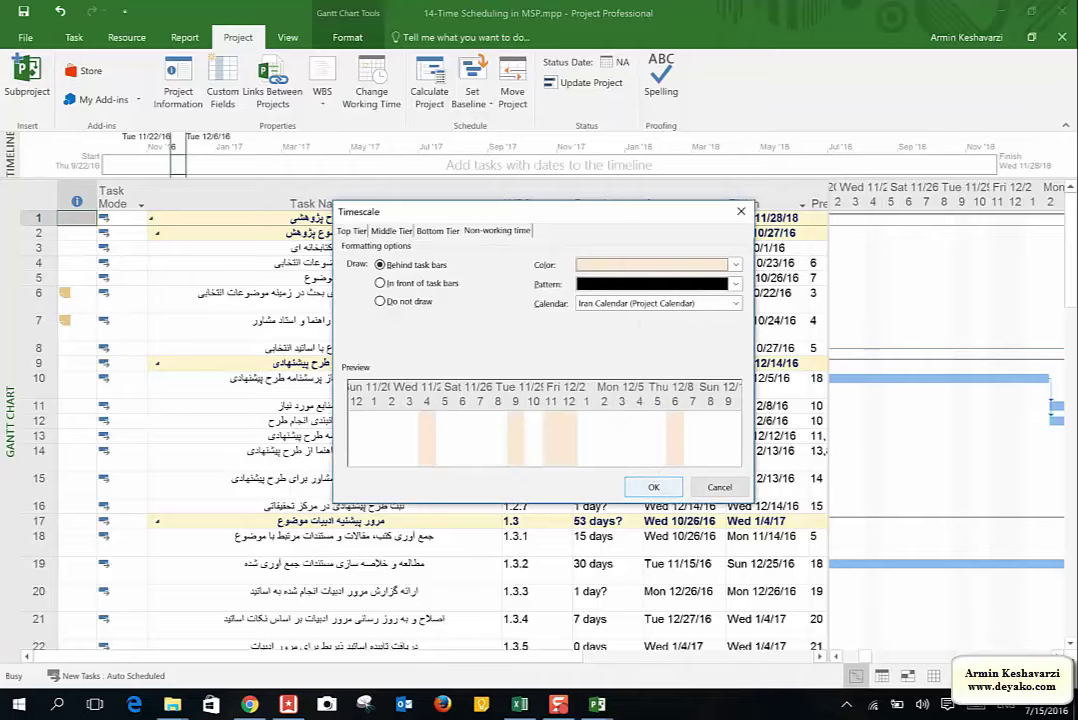
{"action": "left_click", "coordinate": [647, 487]}
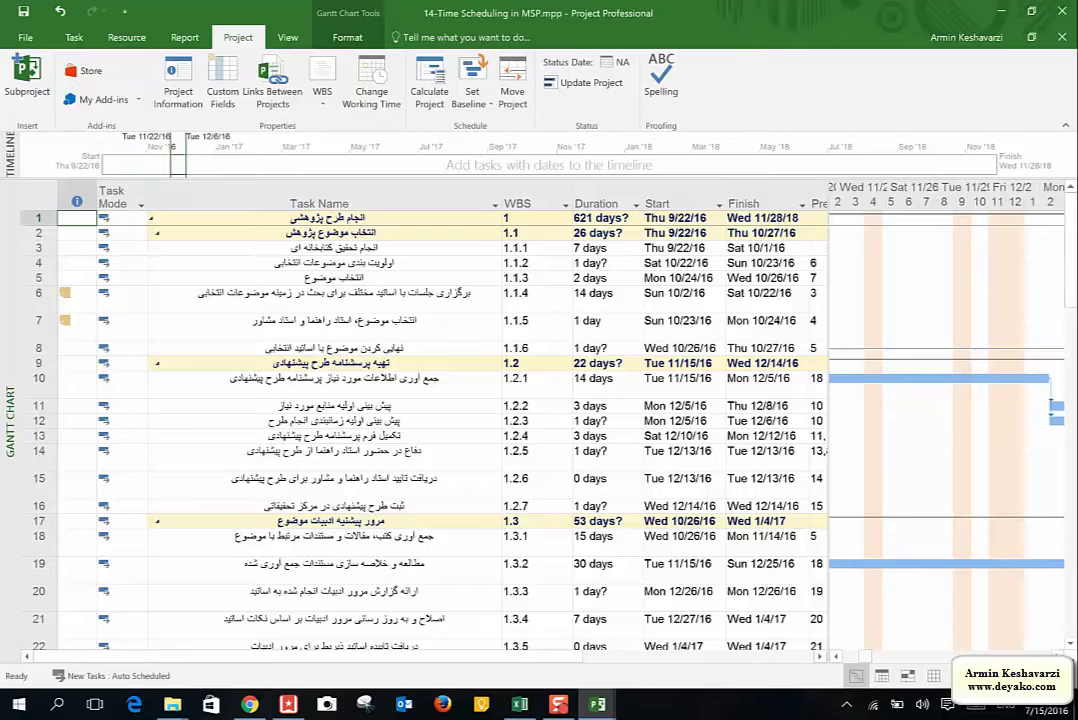
Review the Iran Calendar's exceptions and examine the shaded nonworking days along the Gantt chart back to the project start
{"action": "left_click", "coordinate": [371, 78]}
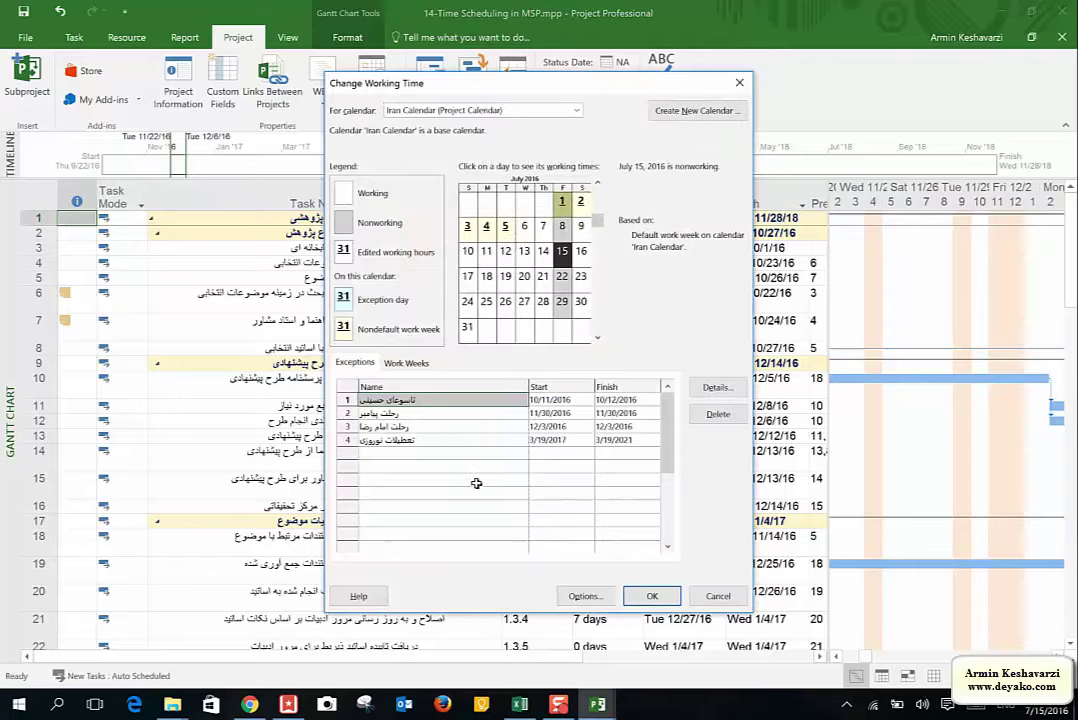
{"action": "left_click", "coordinate": [627, 597]}
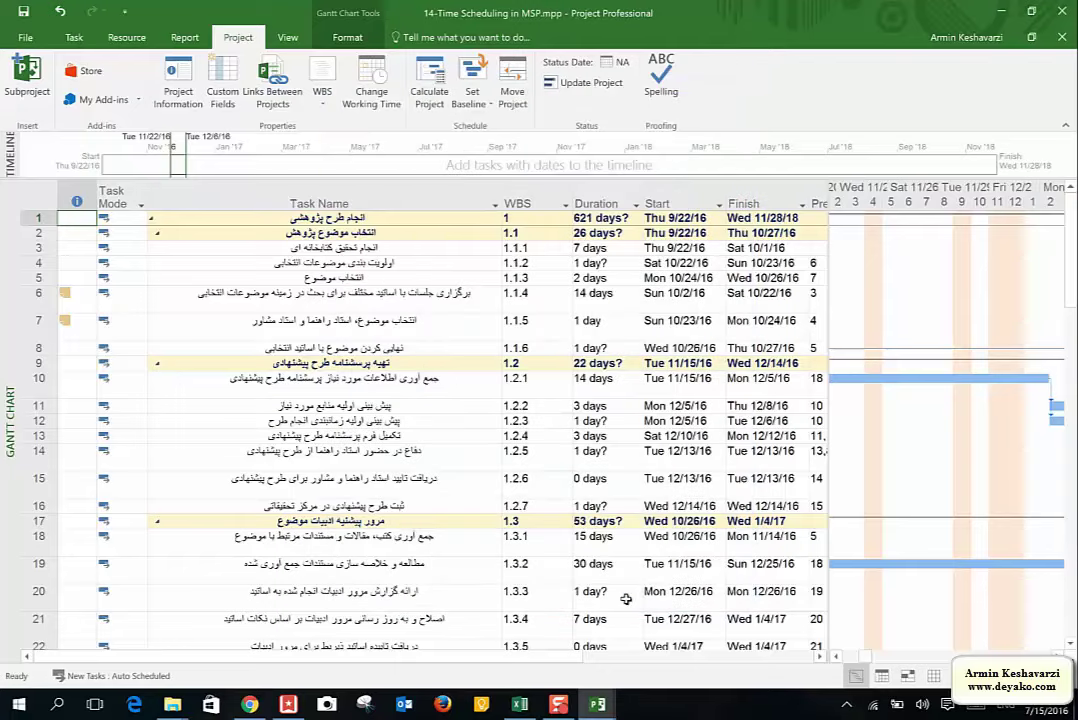
{"action": "left_click", "coordinate": [836, 656]}
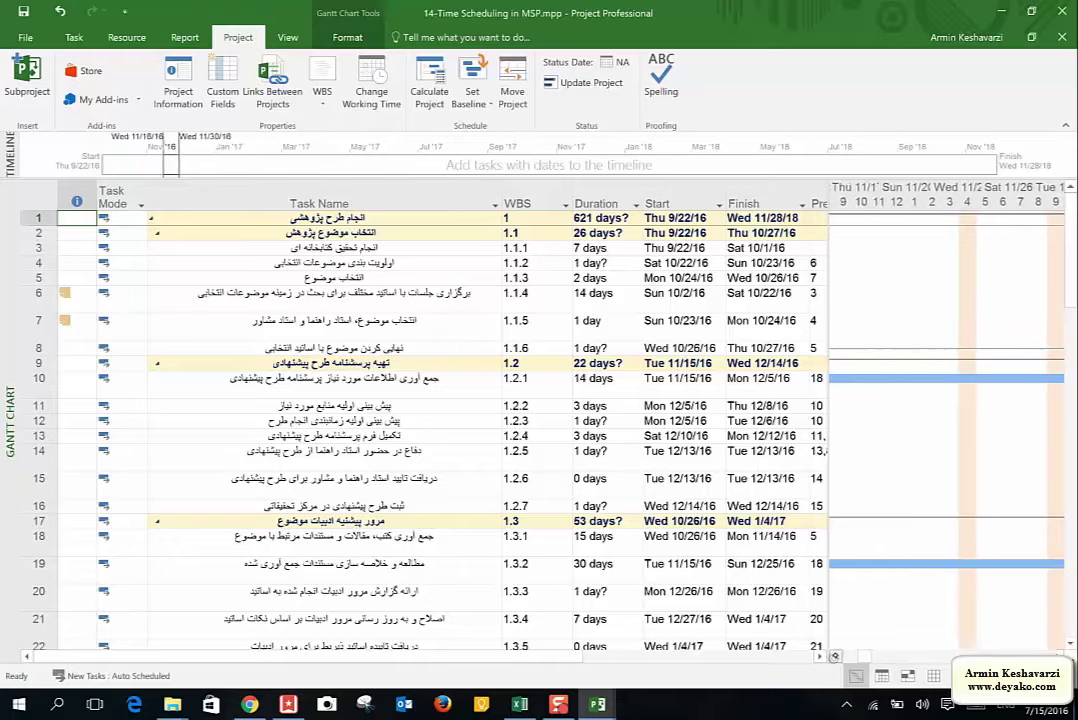
{"action": "scroll", "coordinate": [945, 400], "scroll_direction": "left", "scroll_amount": 3}
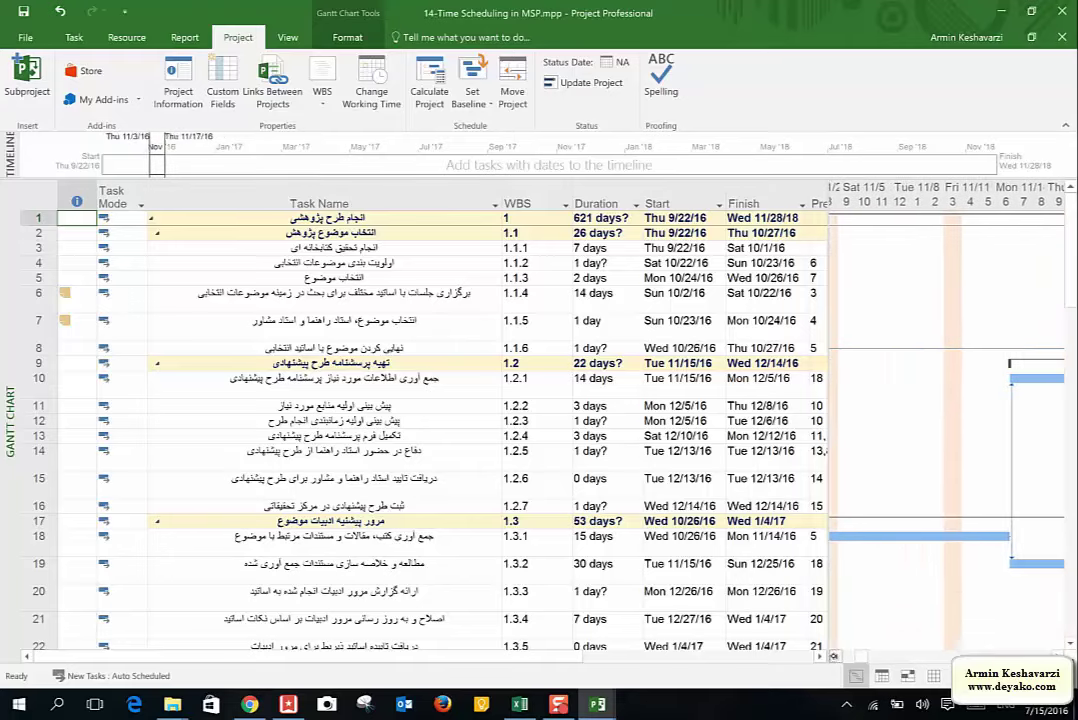
{"action": "left_click_drag", "start_coordinate": [866, 657], "coordinate": [854, 657]}
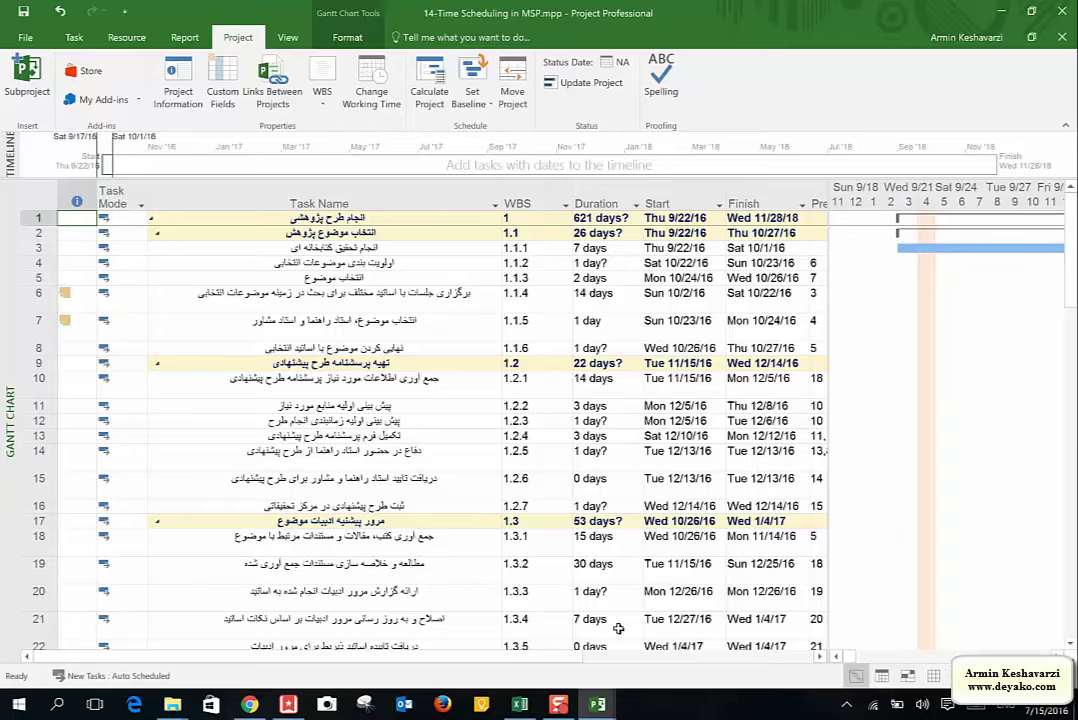
Set the project start date to Friday 9/2/16 in the project information
{"action": "left_click", "coordinate": [178, 82]}
{"action": "left_click", "coordinate": [531, 179]}
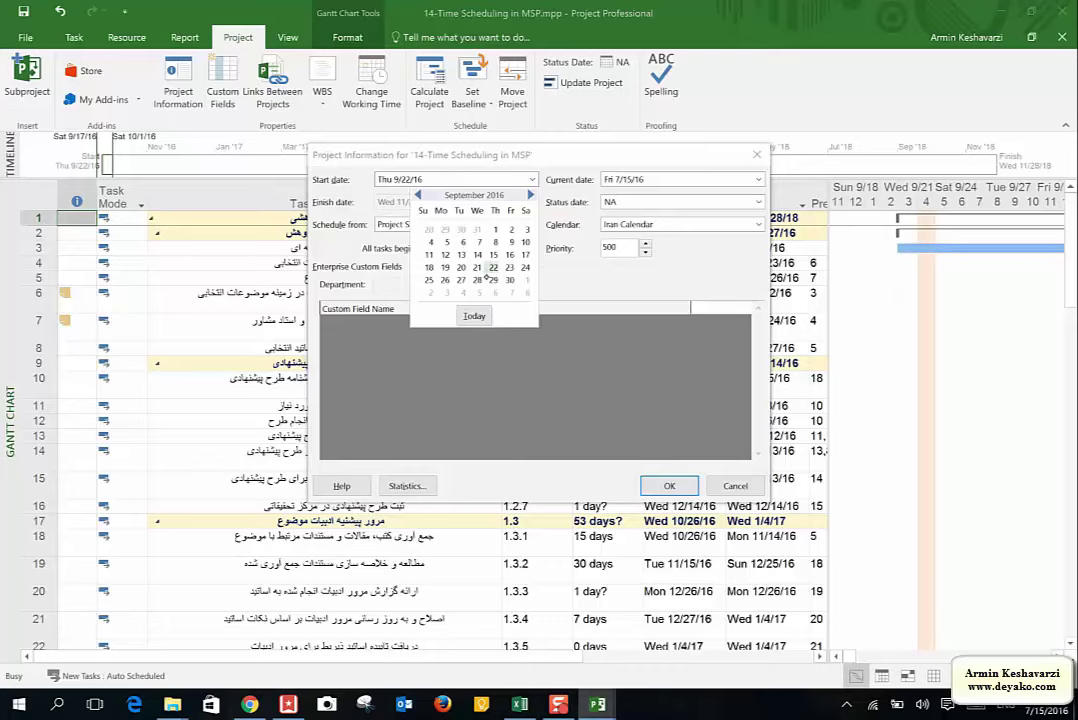
{"action": "left_click", "coordinate": [495, 229]}
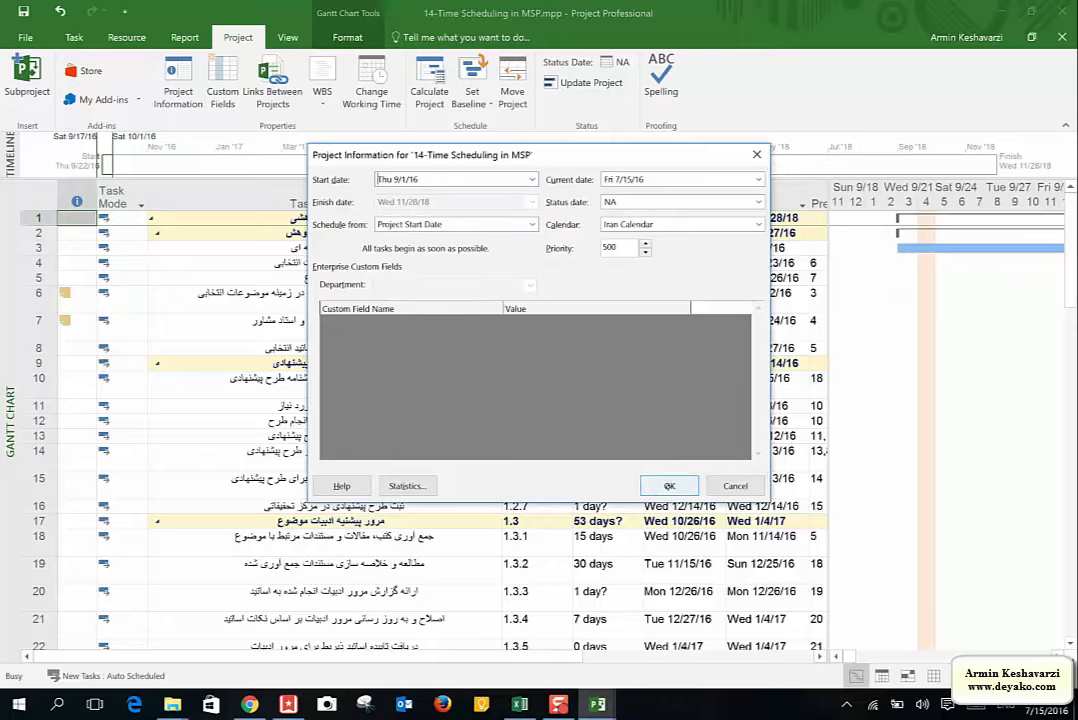
{"action": "left_click", "coordinate": [532, 179]}
{"action": "left_click", "coordinate": [493, 267]}
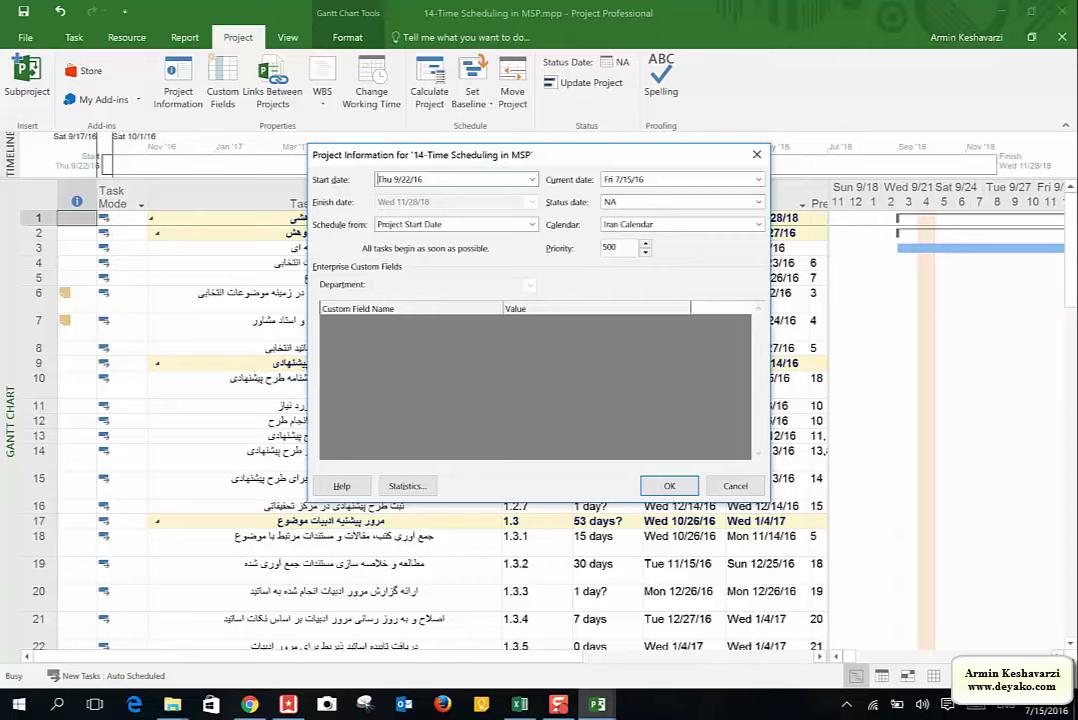
{"action": "key", "text": "alt+Down"}
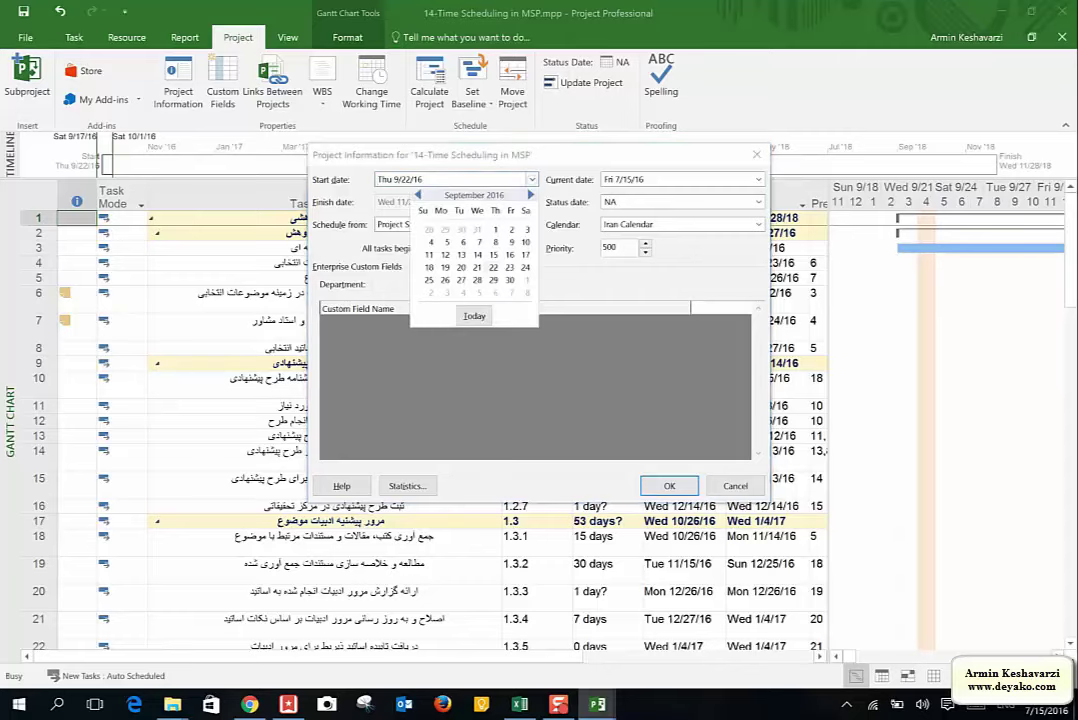
{"action": "left_click", "coordinate": [510, 229]}
{"action": "left_click", "coordinate": [647, 485]}
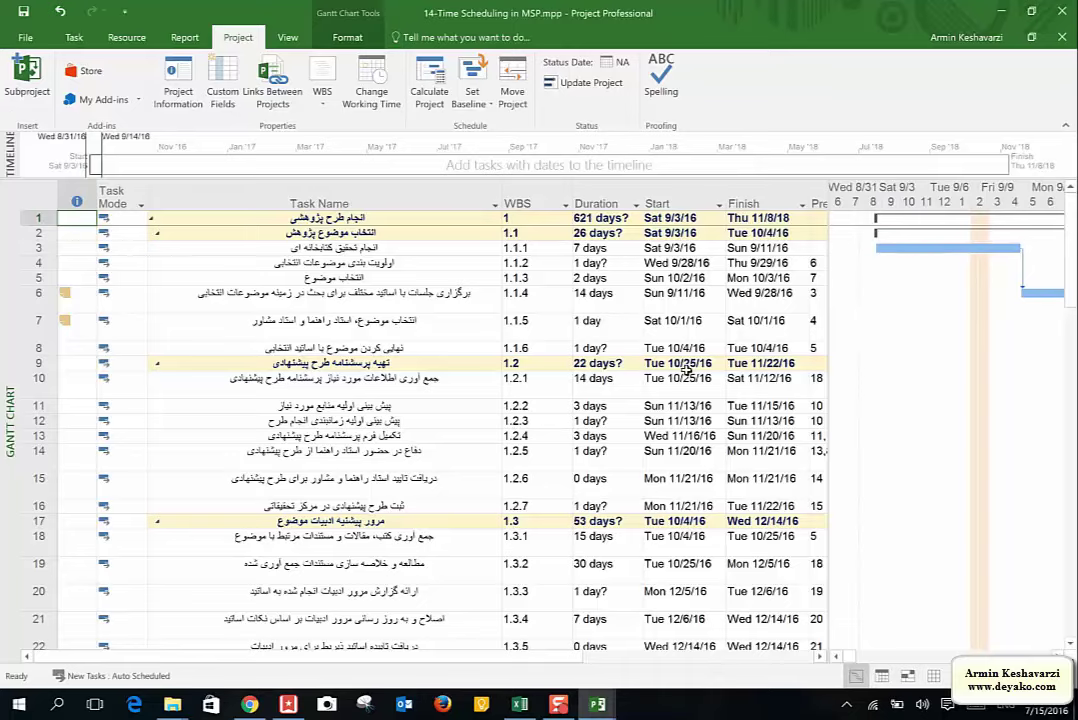
Set the project start date back to Thursday 9/22/16 in the project information
{"action": "left_click", "coordinate": [371, 80]}
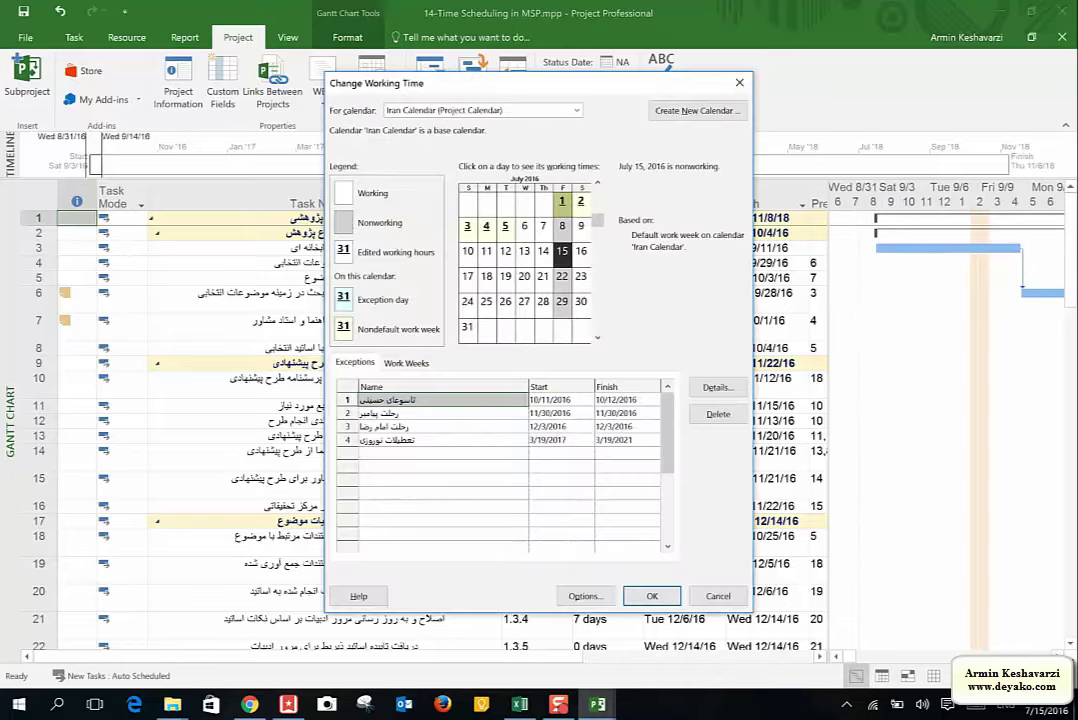
{"action": "key", "text": "Escape"}
{"action": "left_click", "coordinate": [176, 80]}
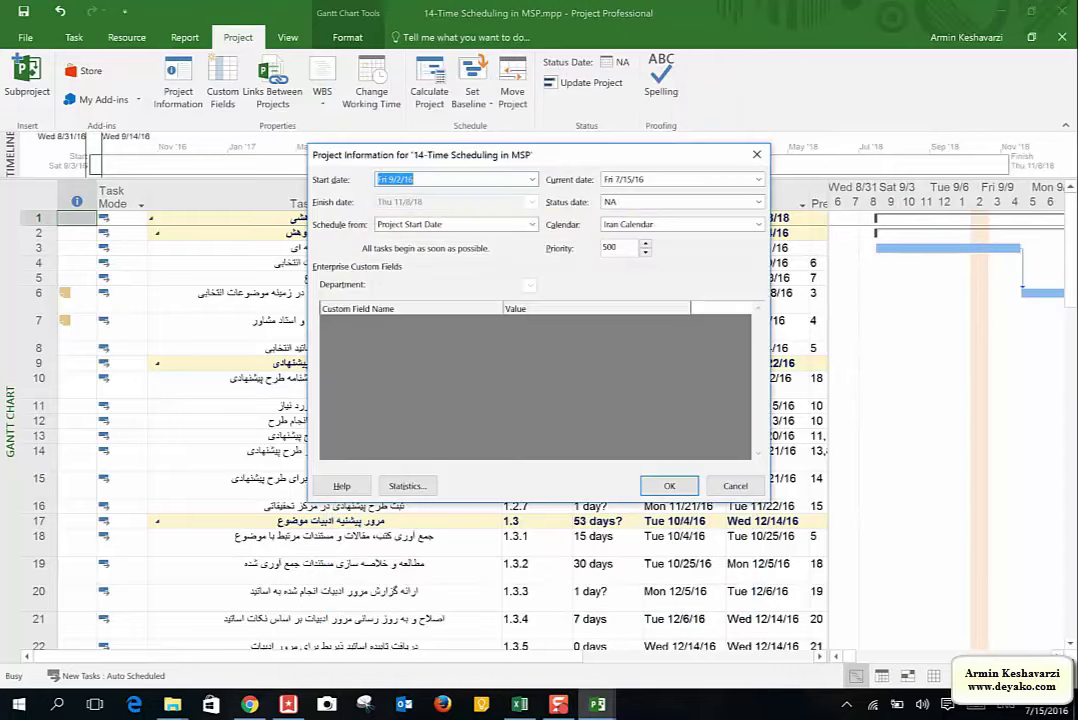
{"action": "left_click", "coordinate": [531, 179]}
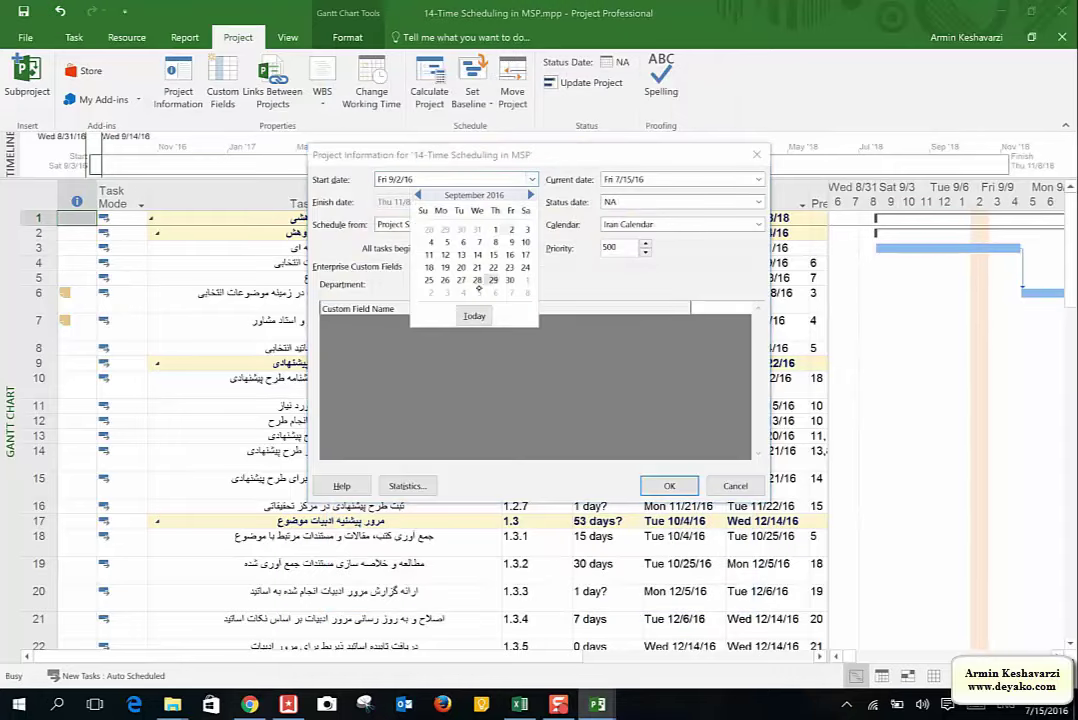
{"action": "key", "text": "Escape"}
{"action": "left_click", "coordinate": [669, 486]}
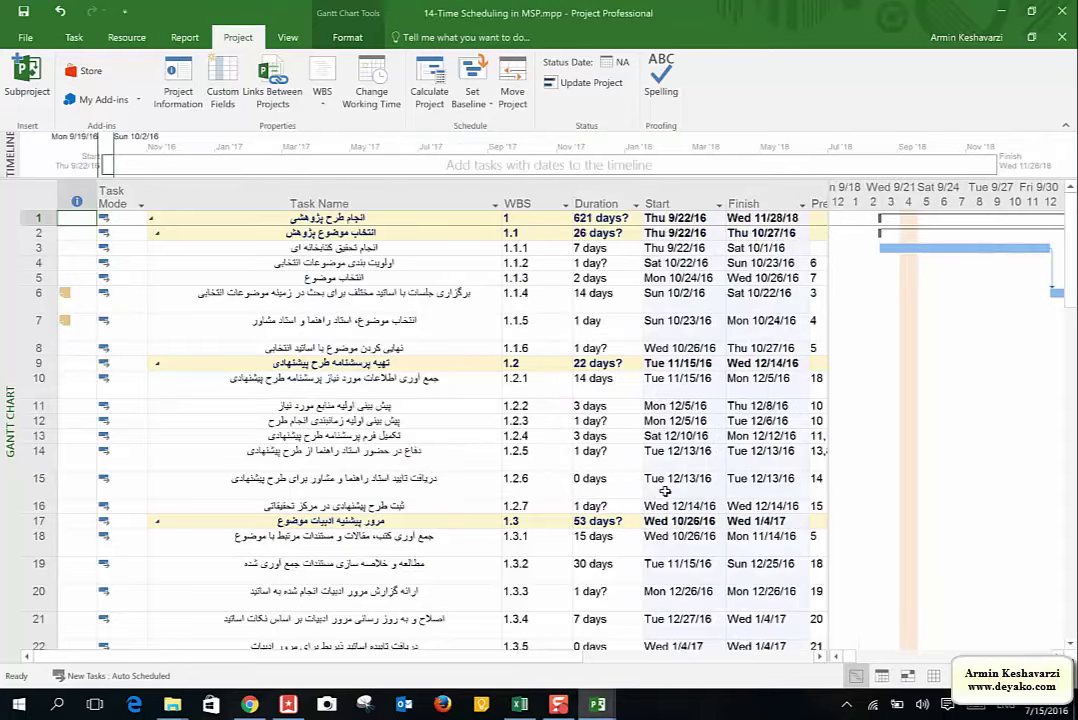
Change the font of the entire Task Name column to Tahoma
{"action": "left_click", "coordinate": [320, 203]}
{"action": "left_click", "coordinate": [70, 37]}
{"action": "left_click", "coordinate": [157, 72]}
{"action": "type", "text": "T"}
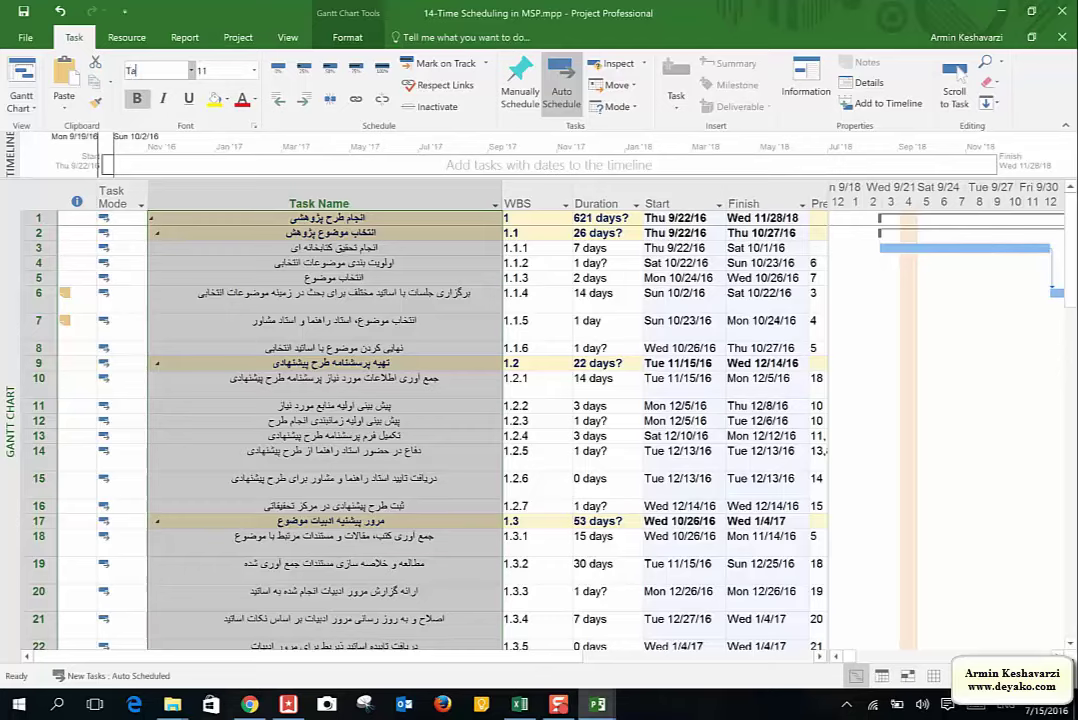
{"action": "type", "text": "ahoma"}
{"action": "key", "text": "Return"}
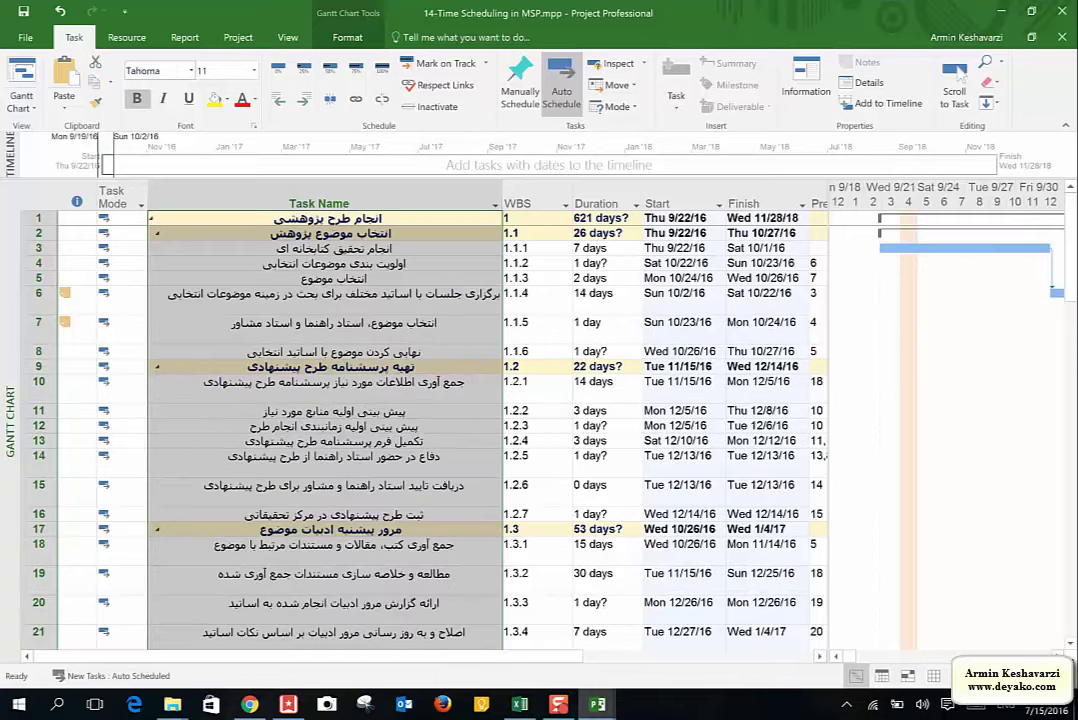
{"action": "left_click", "coordinate": [600, 248]}
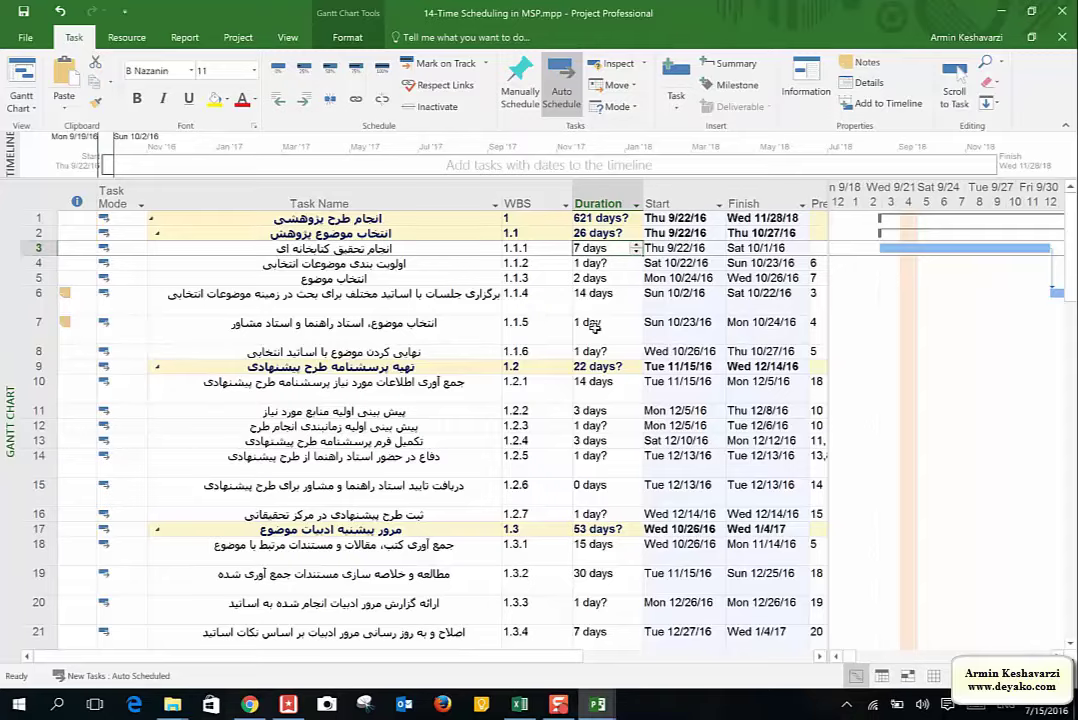
{"action": "scroll", "coordinate": [594, 326], "scroll_direction": "down", "scroll_amount": 4}
{"action": "scroll", "coordinate": [594, 326], "scroll_direction": "up", "scroll_amount": 4}
{"action": "scroll", "coordinate": [457, 412], "scroll_direction": "up", "scroll_amount": 1}
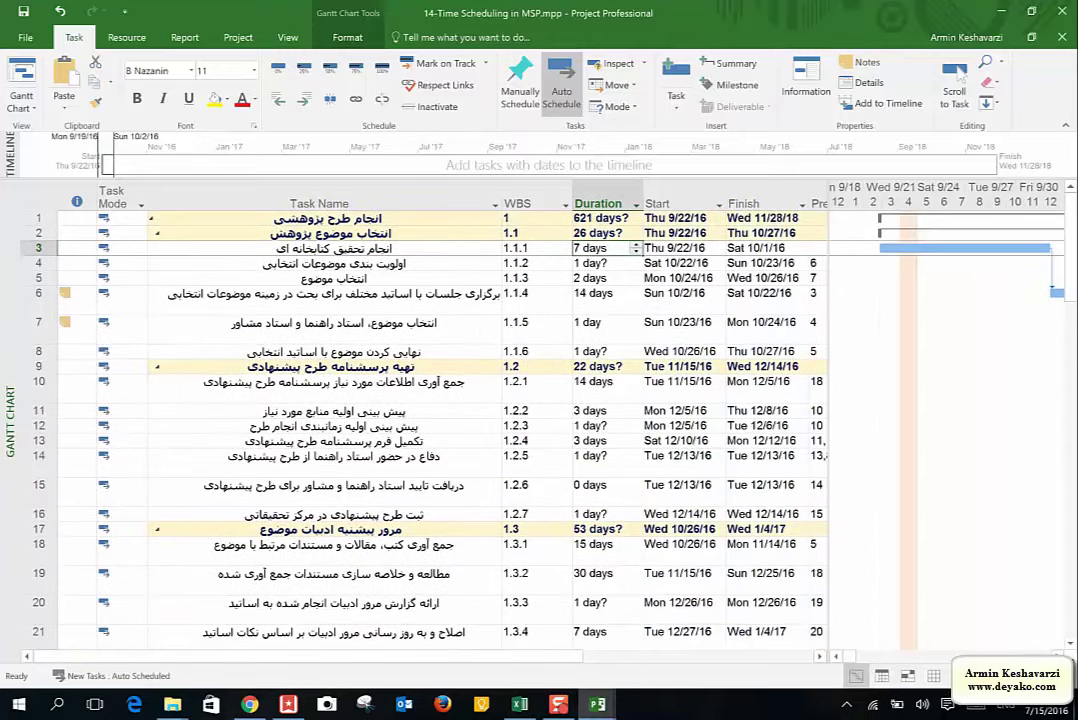
{"action": "left_click", "coordinate": [766, 278]}
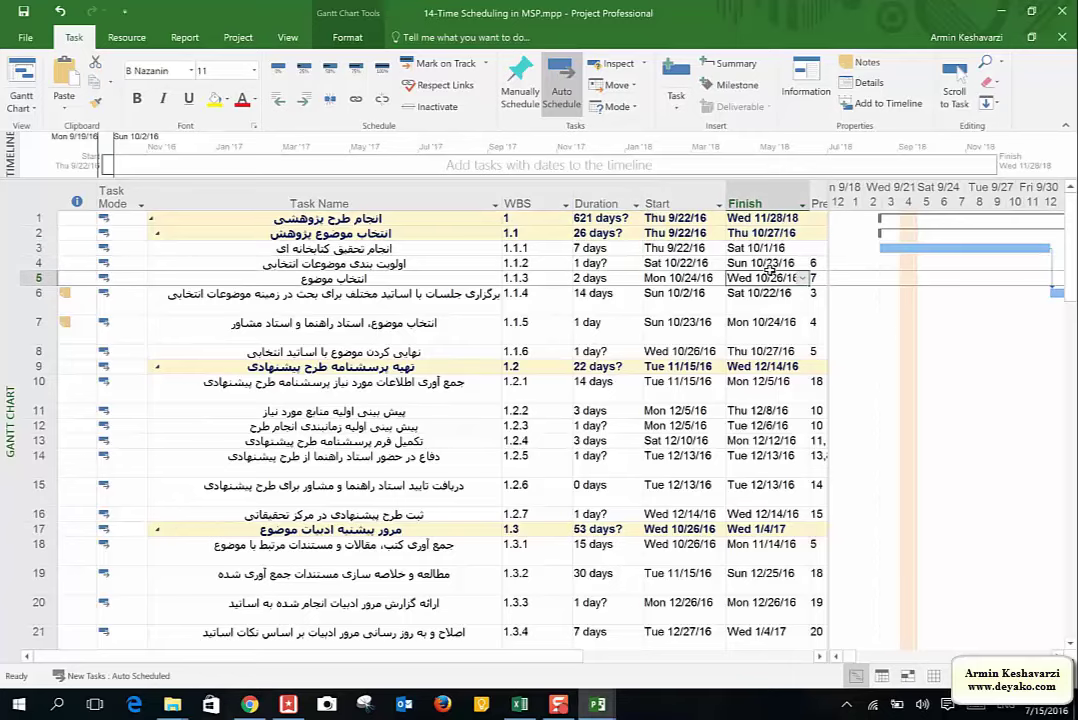